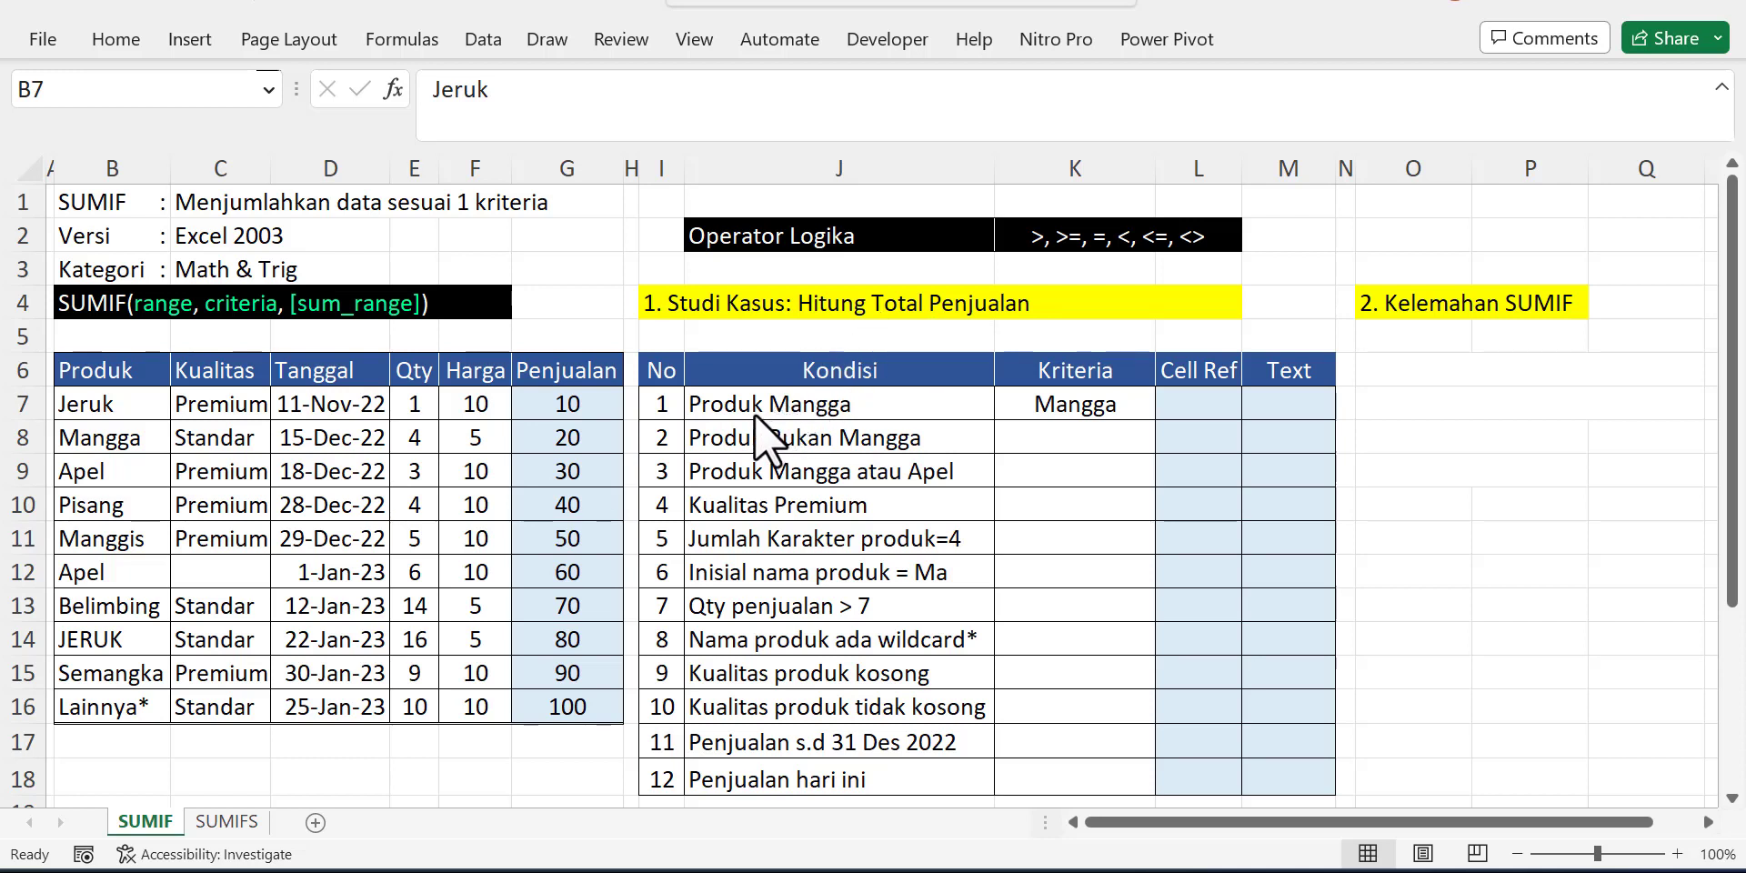
# - Begin a SUMIF formula in cell L7 for Produk Mangga, with the product column B7:B16 as the range
pyautogui.click(1046, 400)
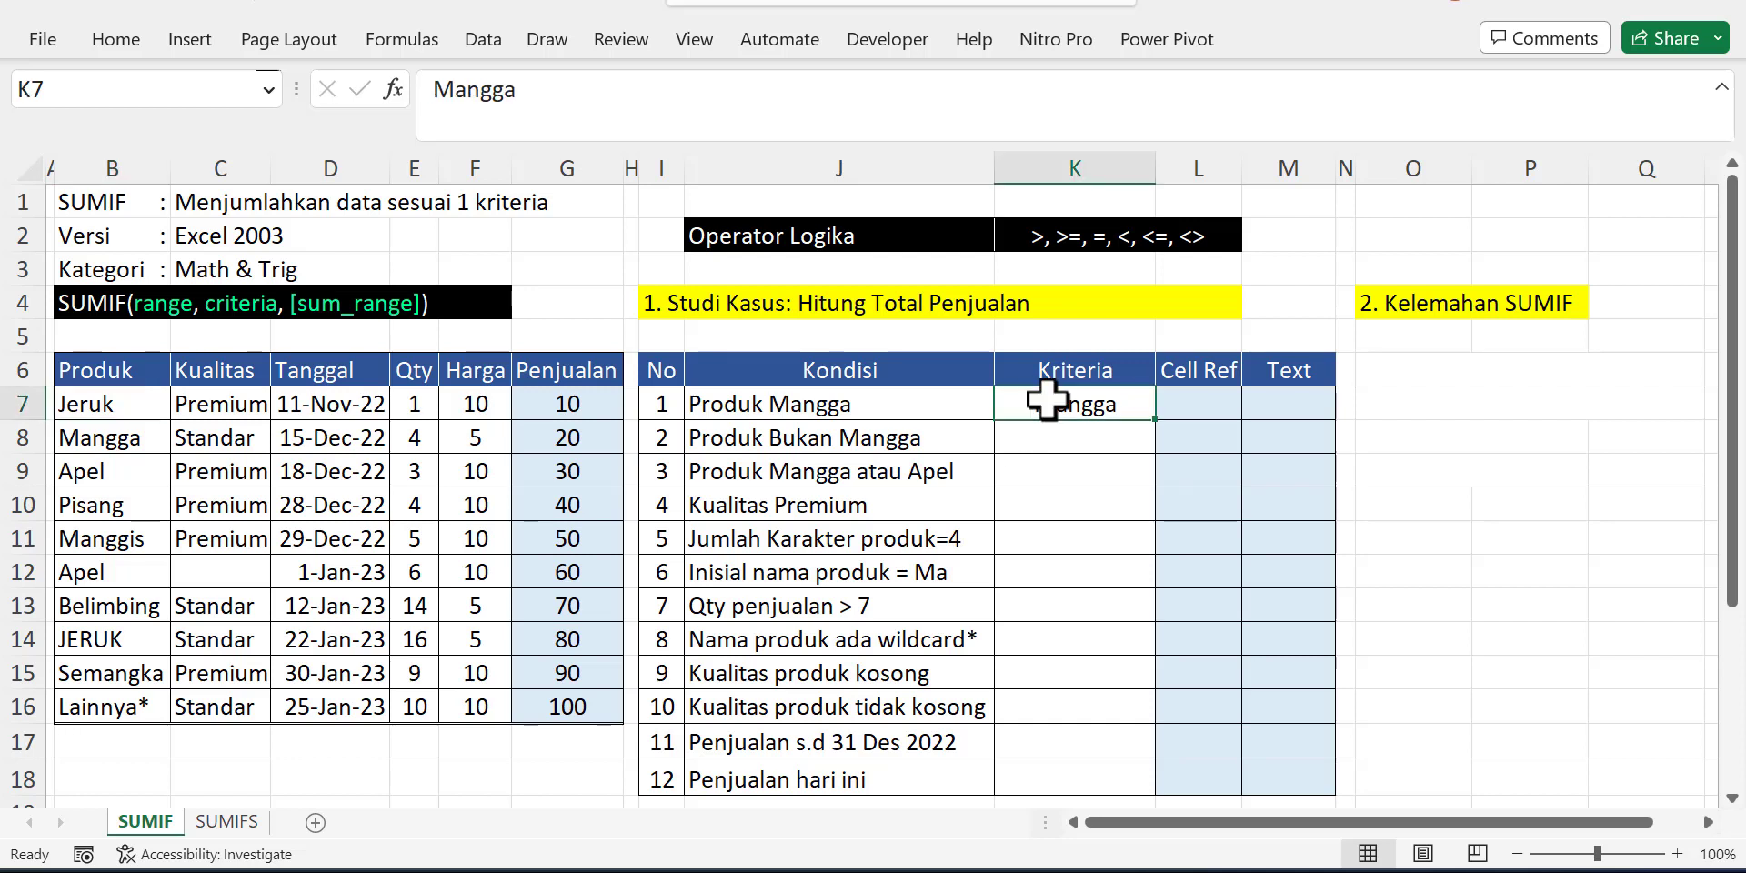
pyautogui.click(1172, 400)
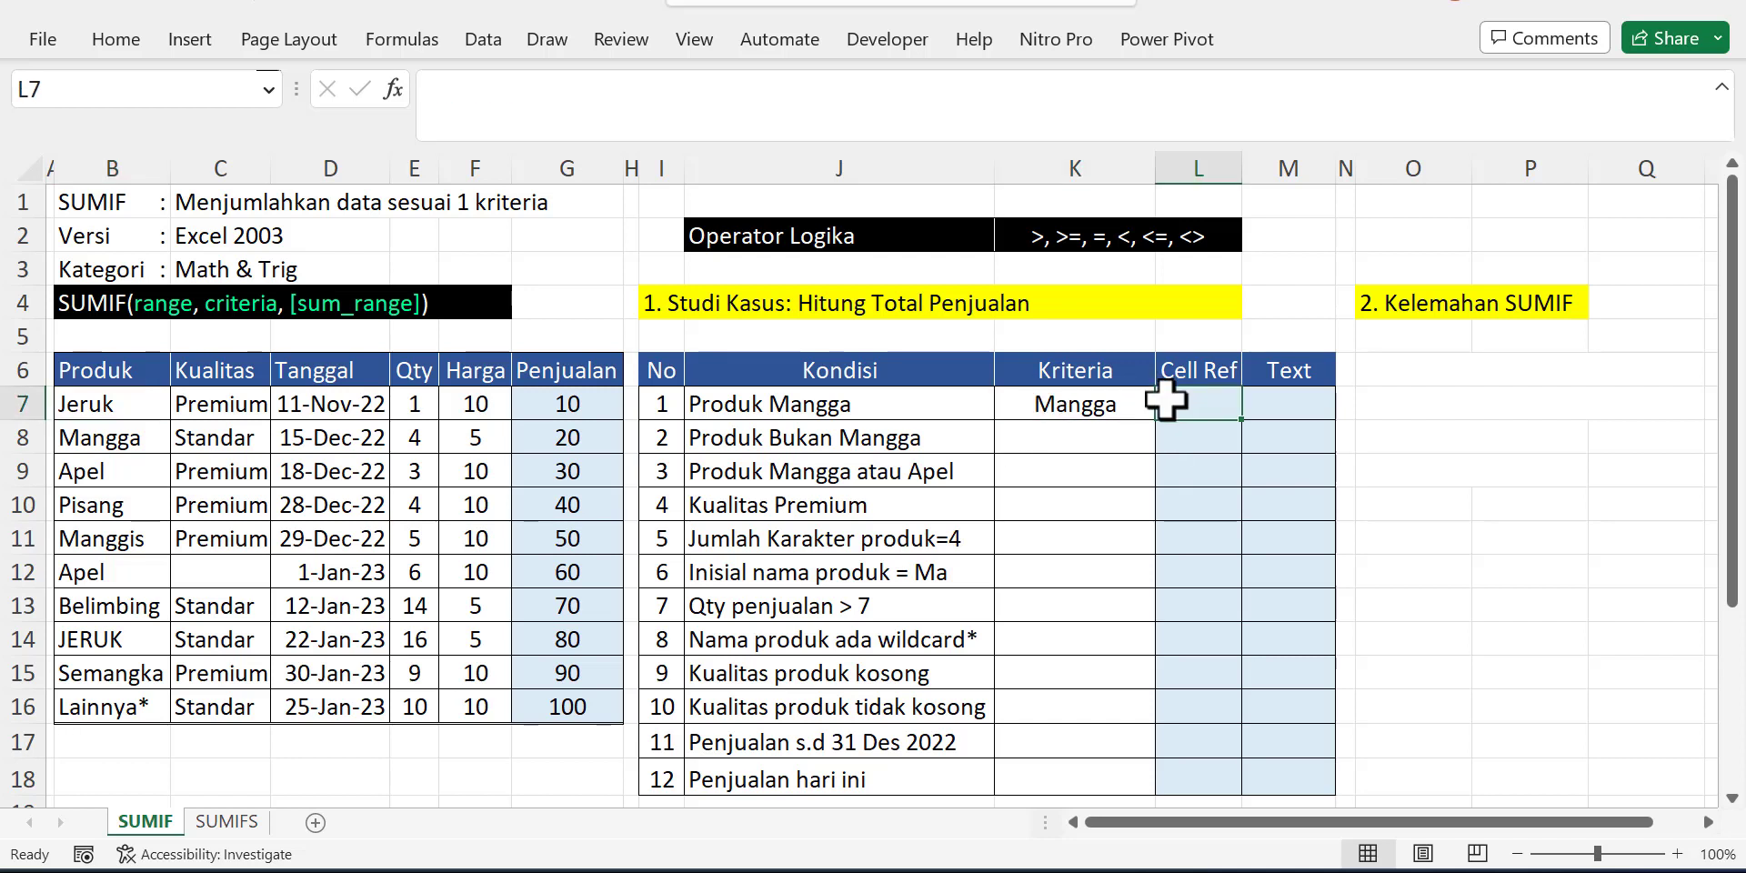
pyautogui.write('=fu')
pyautogui.press('BackSpace')
pyautogui.press('BackSpace')
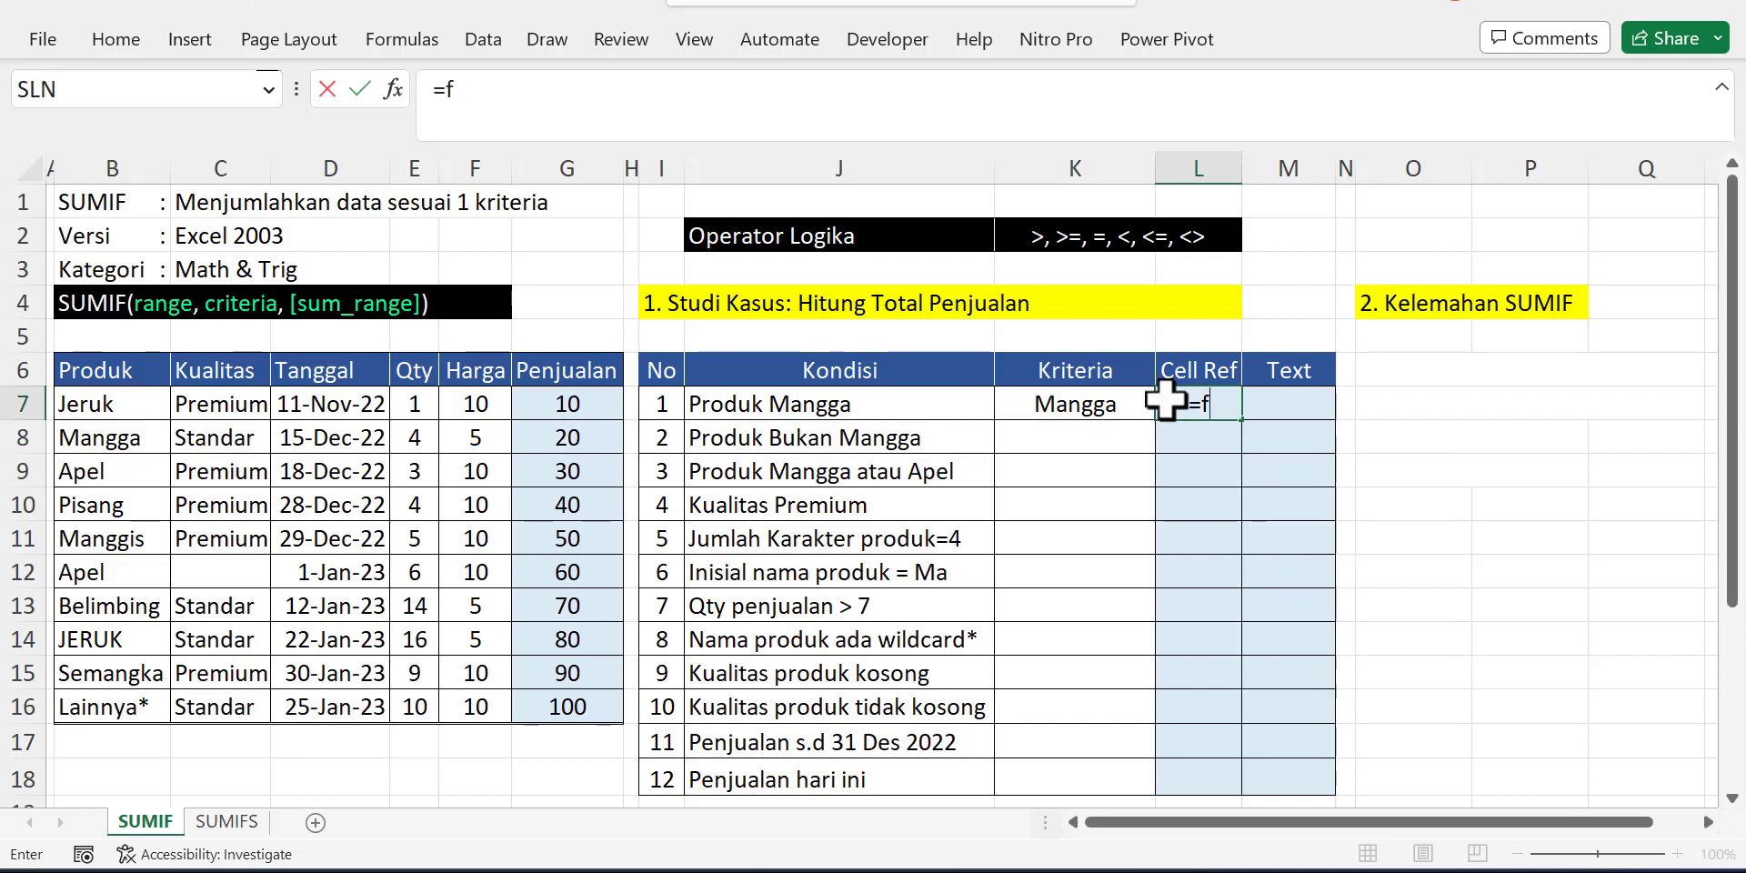
pyautogui.write('sumif')
pyautogui.press('Tab')
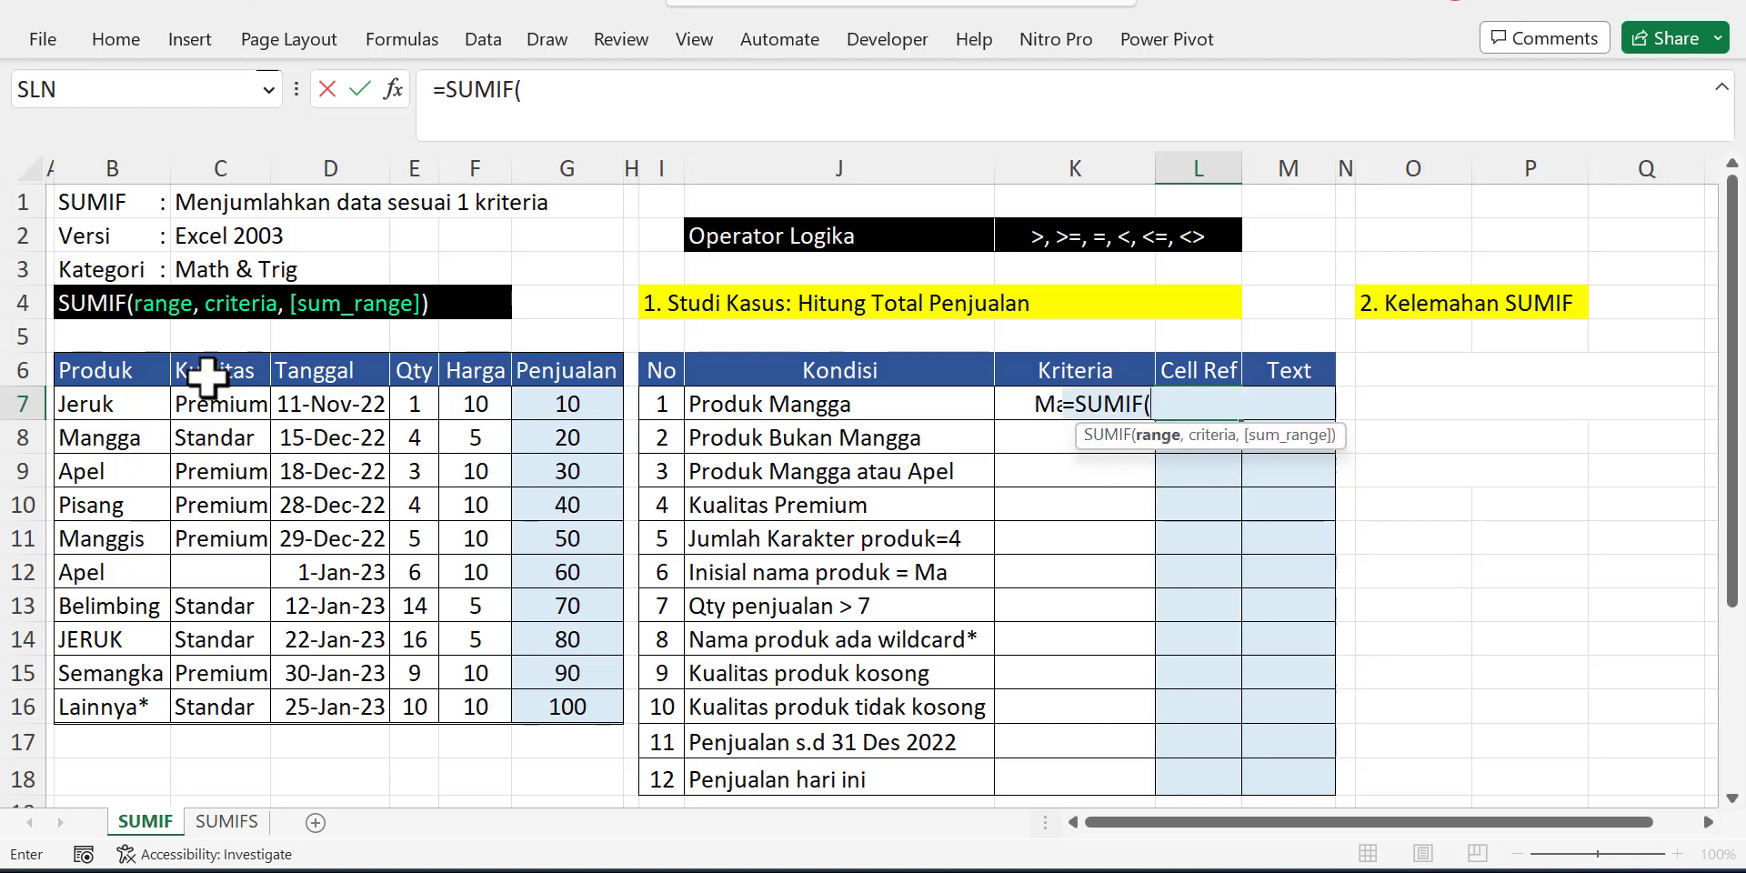
pyautogui.moveTo(142, 397); pyautogui.dragTo(141, 700)
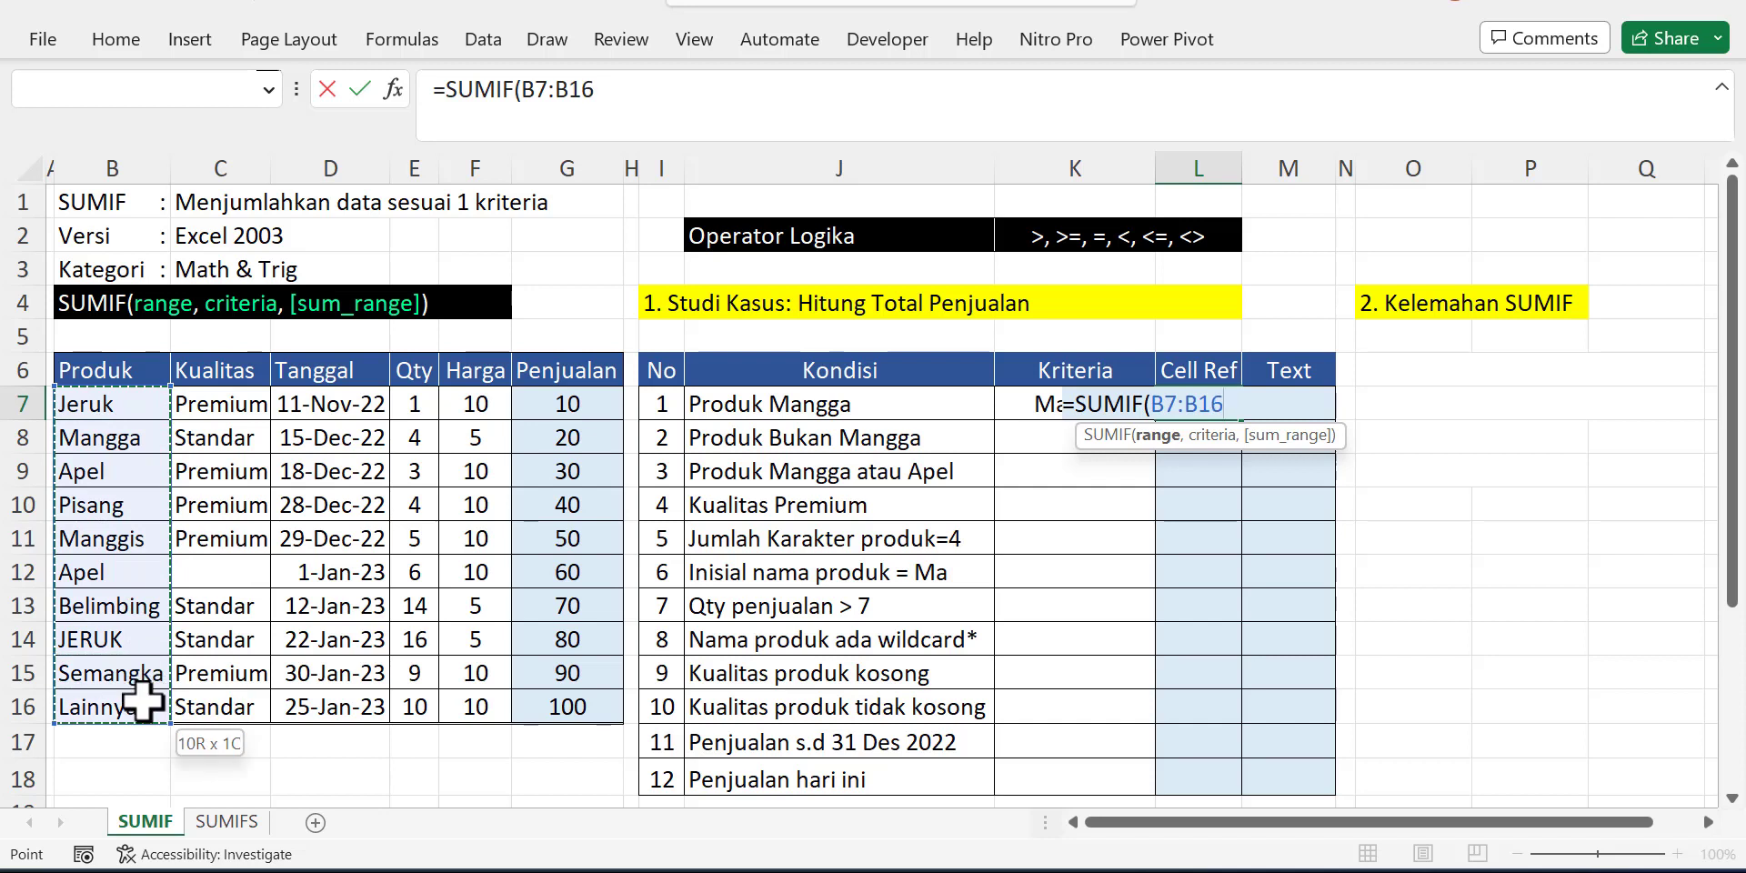
pyautogui.write(',')
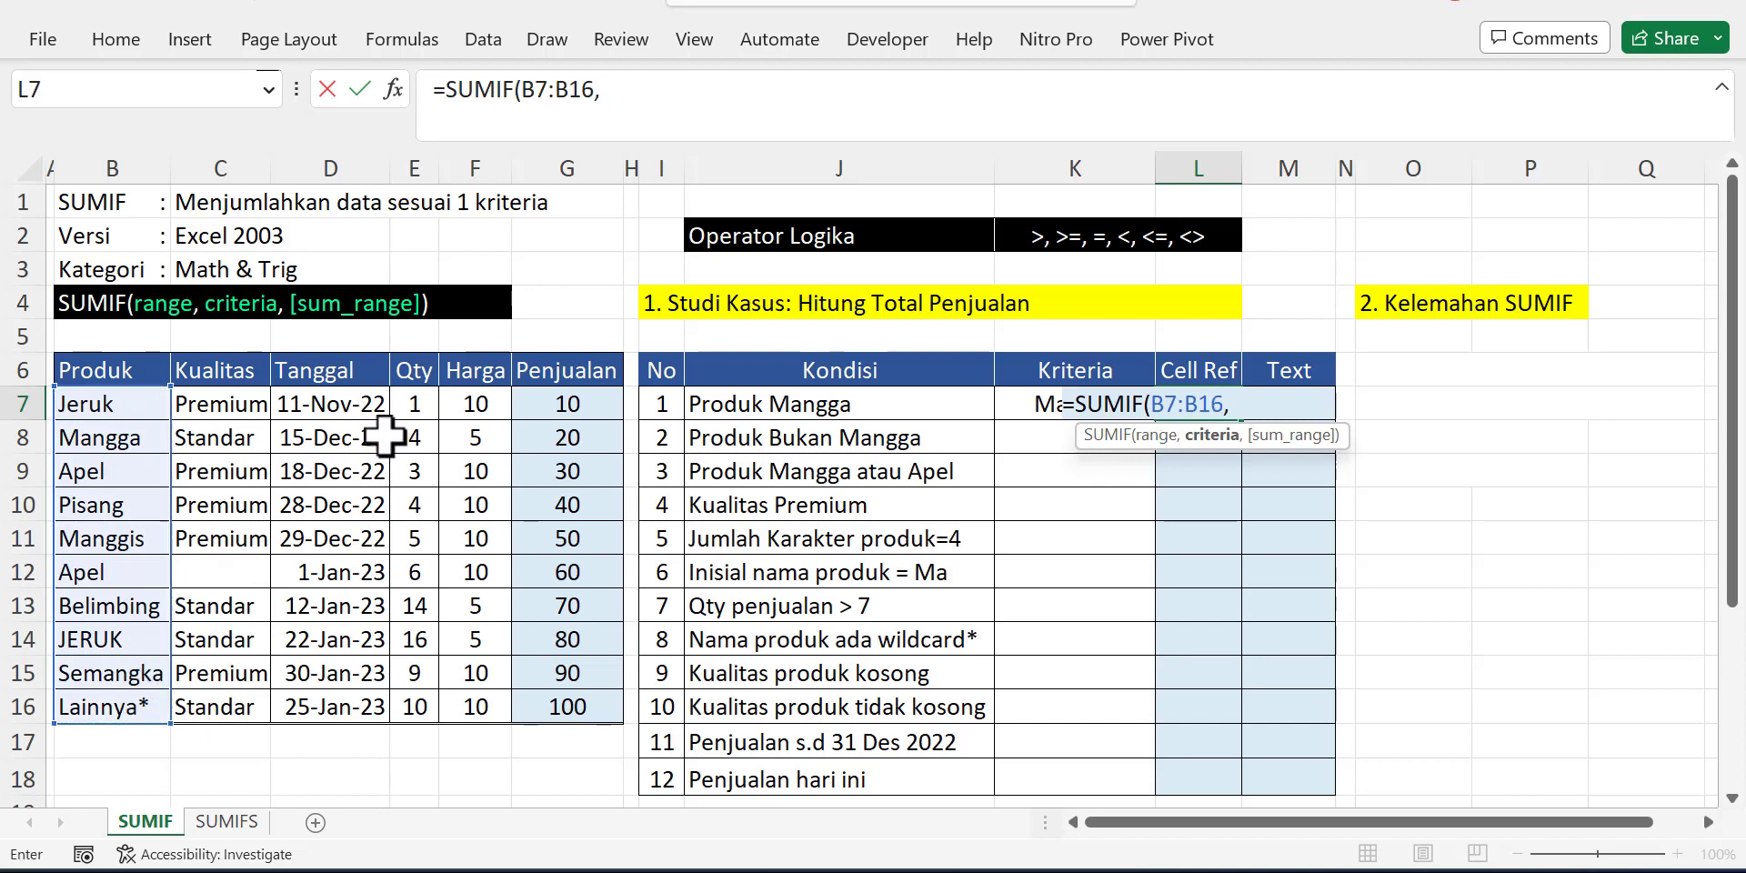
# - Complete the SUMIF formula in L7 with K7 as the criteria and G7:G16 as the sum range
pyautogui.click(1008, 400)
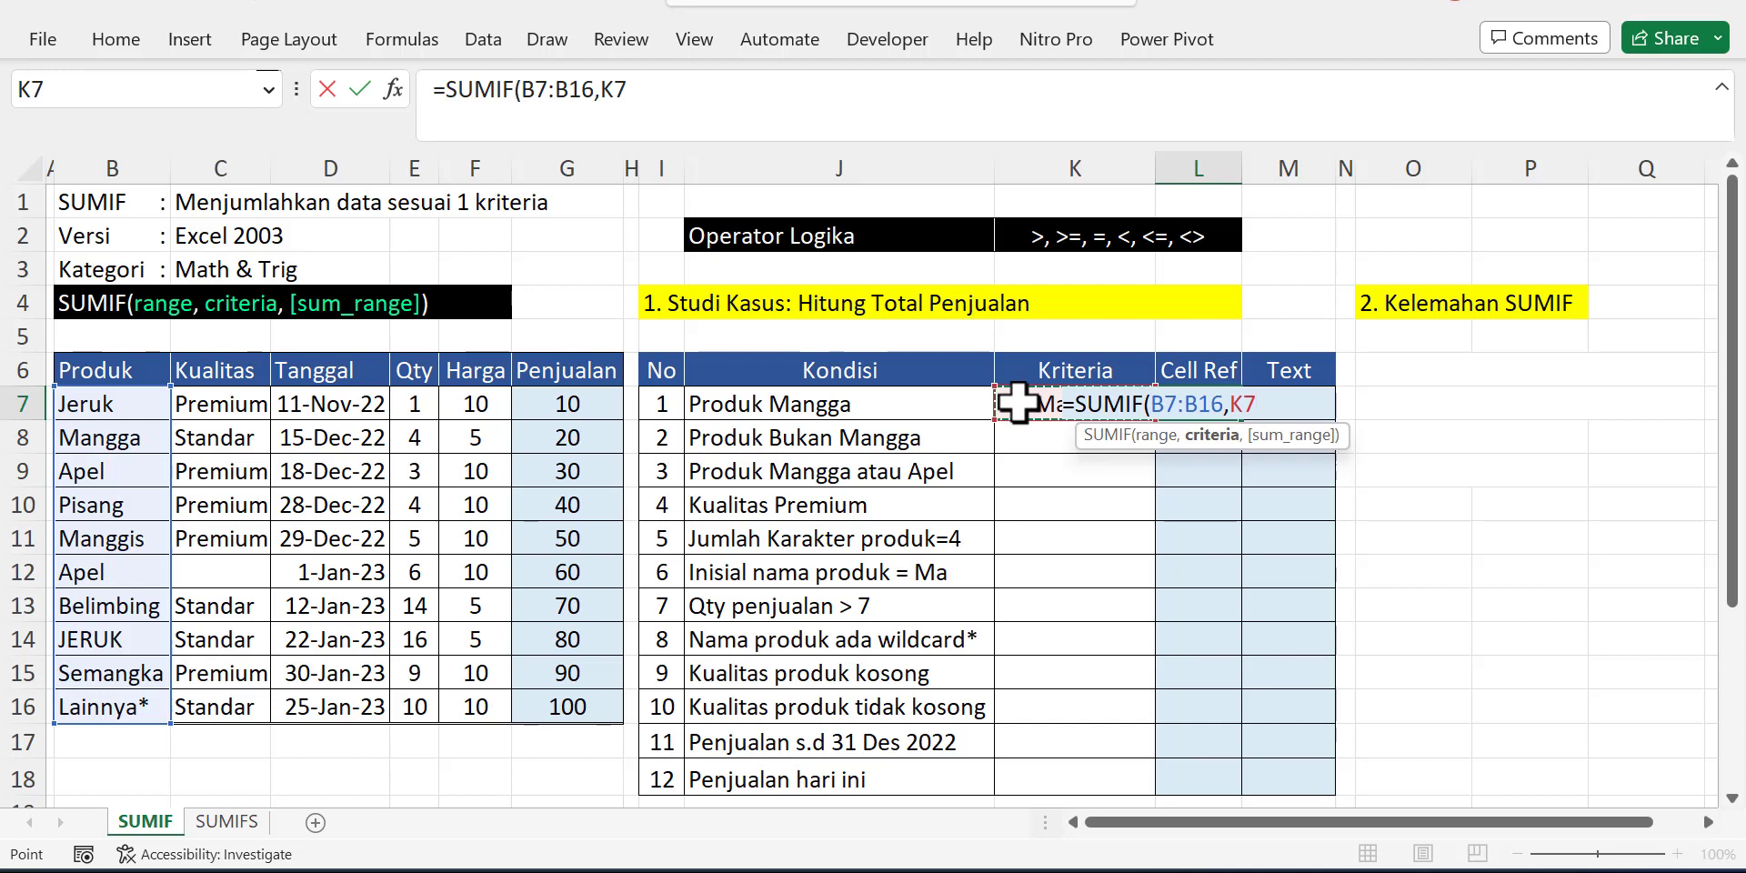
pyautogui.write(',')
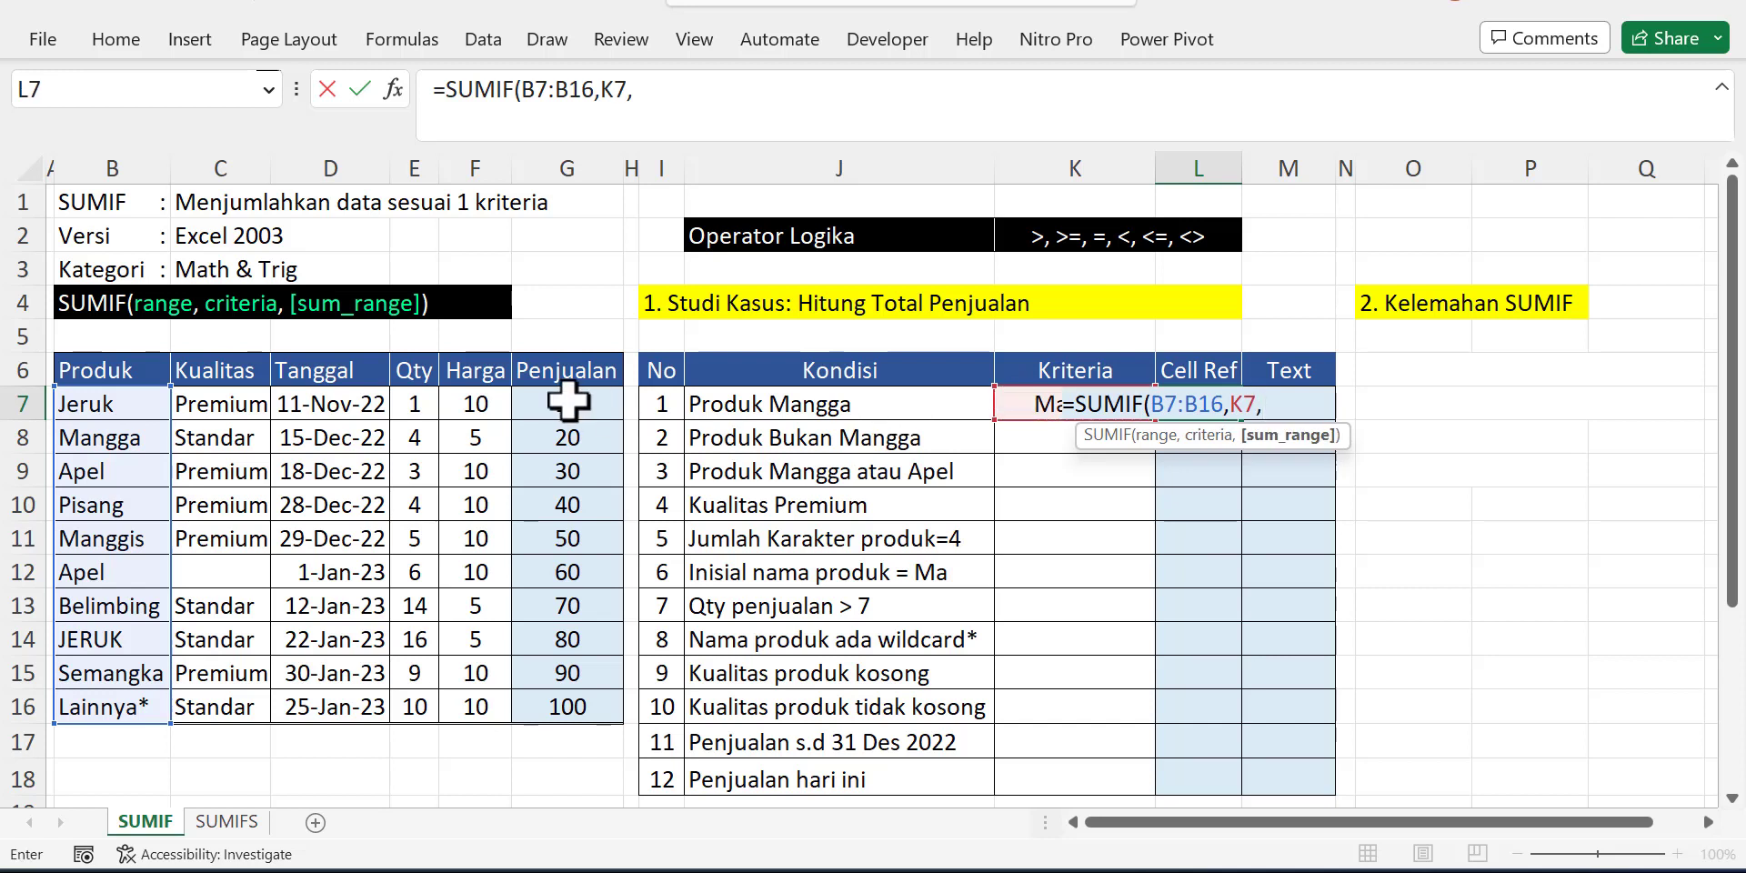
pyautogui.moveTo(570, 397); pyautogui.dragTo(585, 702)
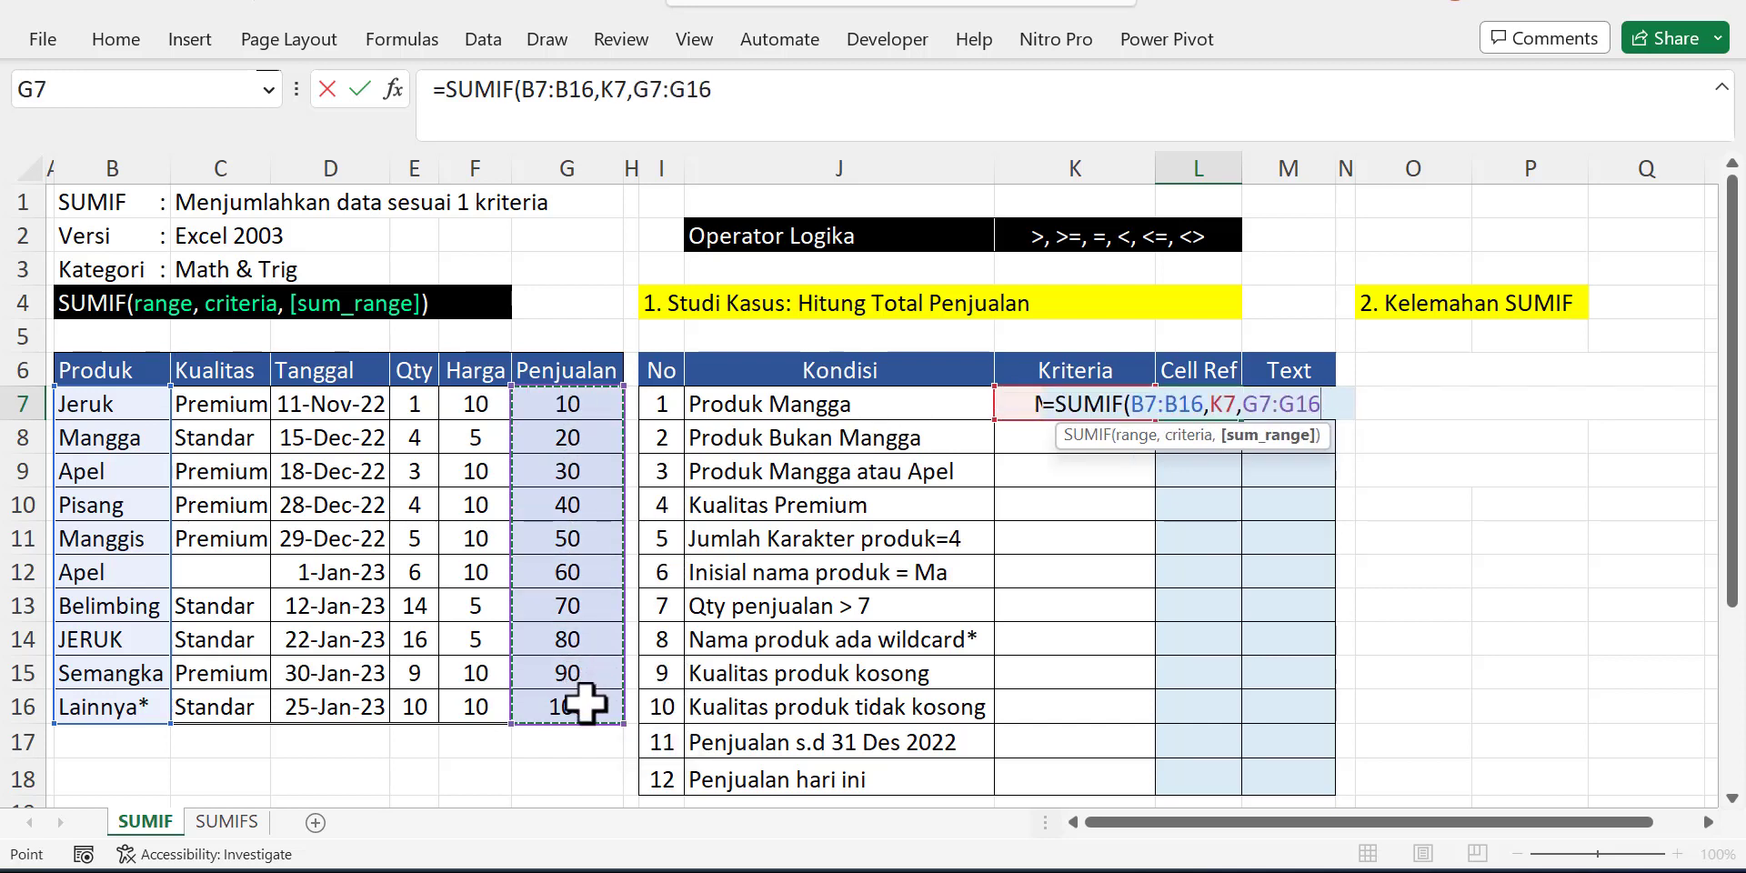
pyautogui.write(')')
pyautogui.press('Return')
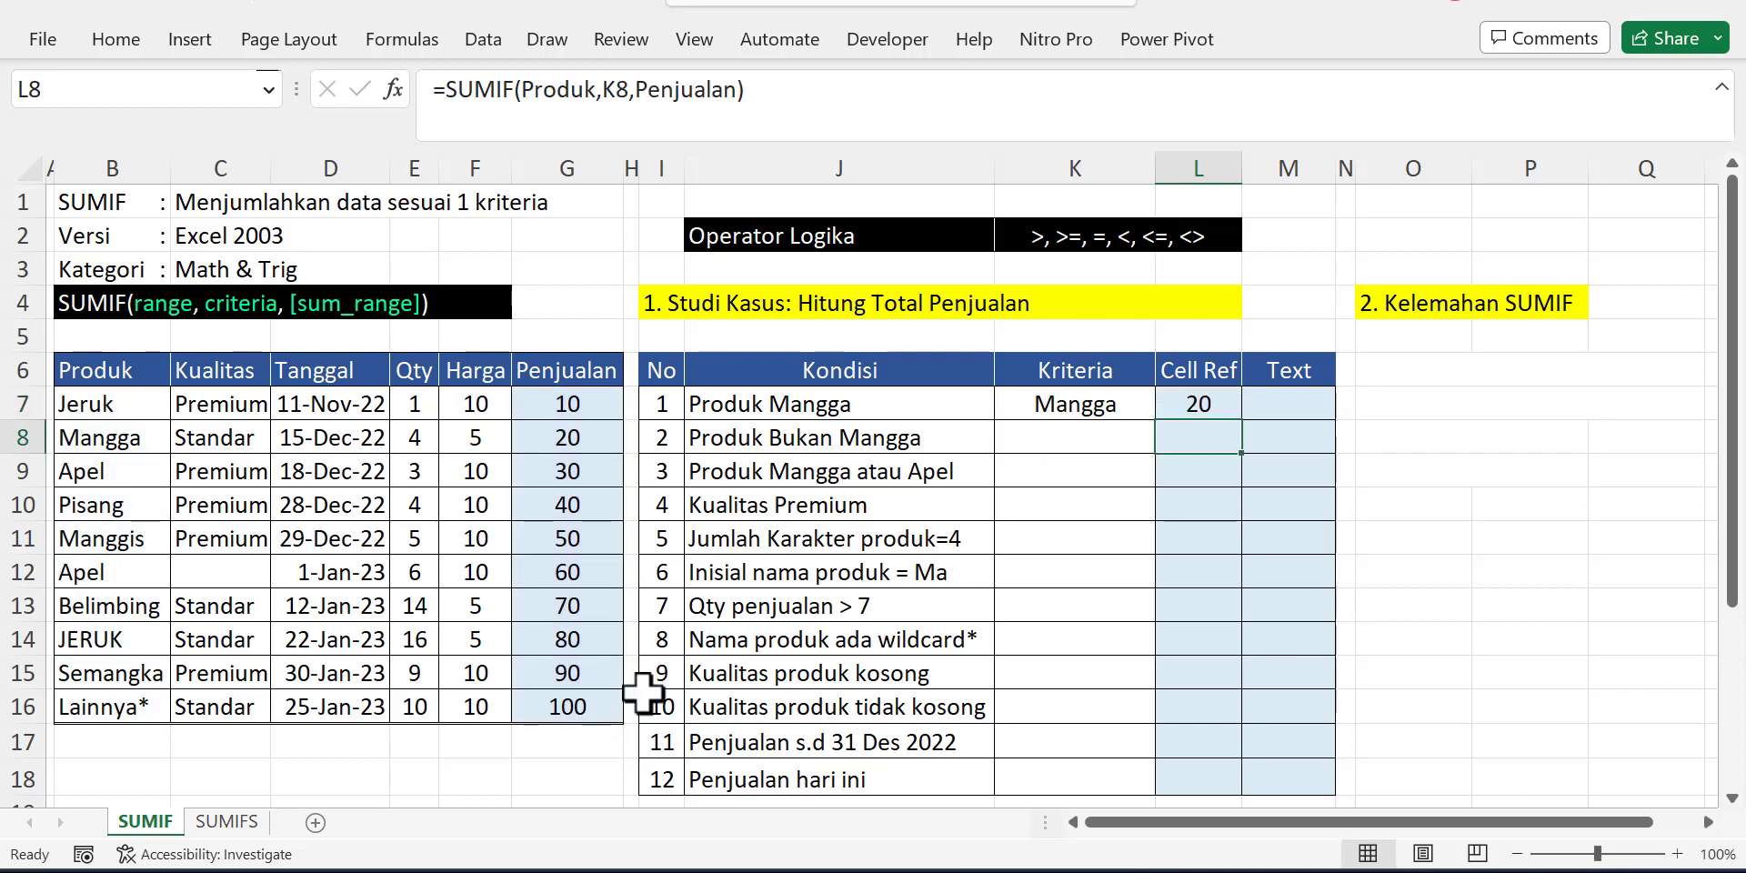
# - Check the Mangga row's Penjualan value in the data table and inspect the cell references in L7's formula
pyautogui.click(117, 437)
pyautogui.moveTo(117, 438); pyautogui.dragTo(572, 440)
pyautogui.click(572, 441)
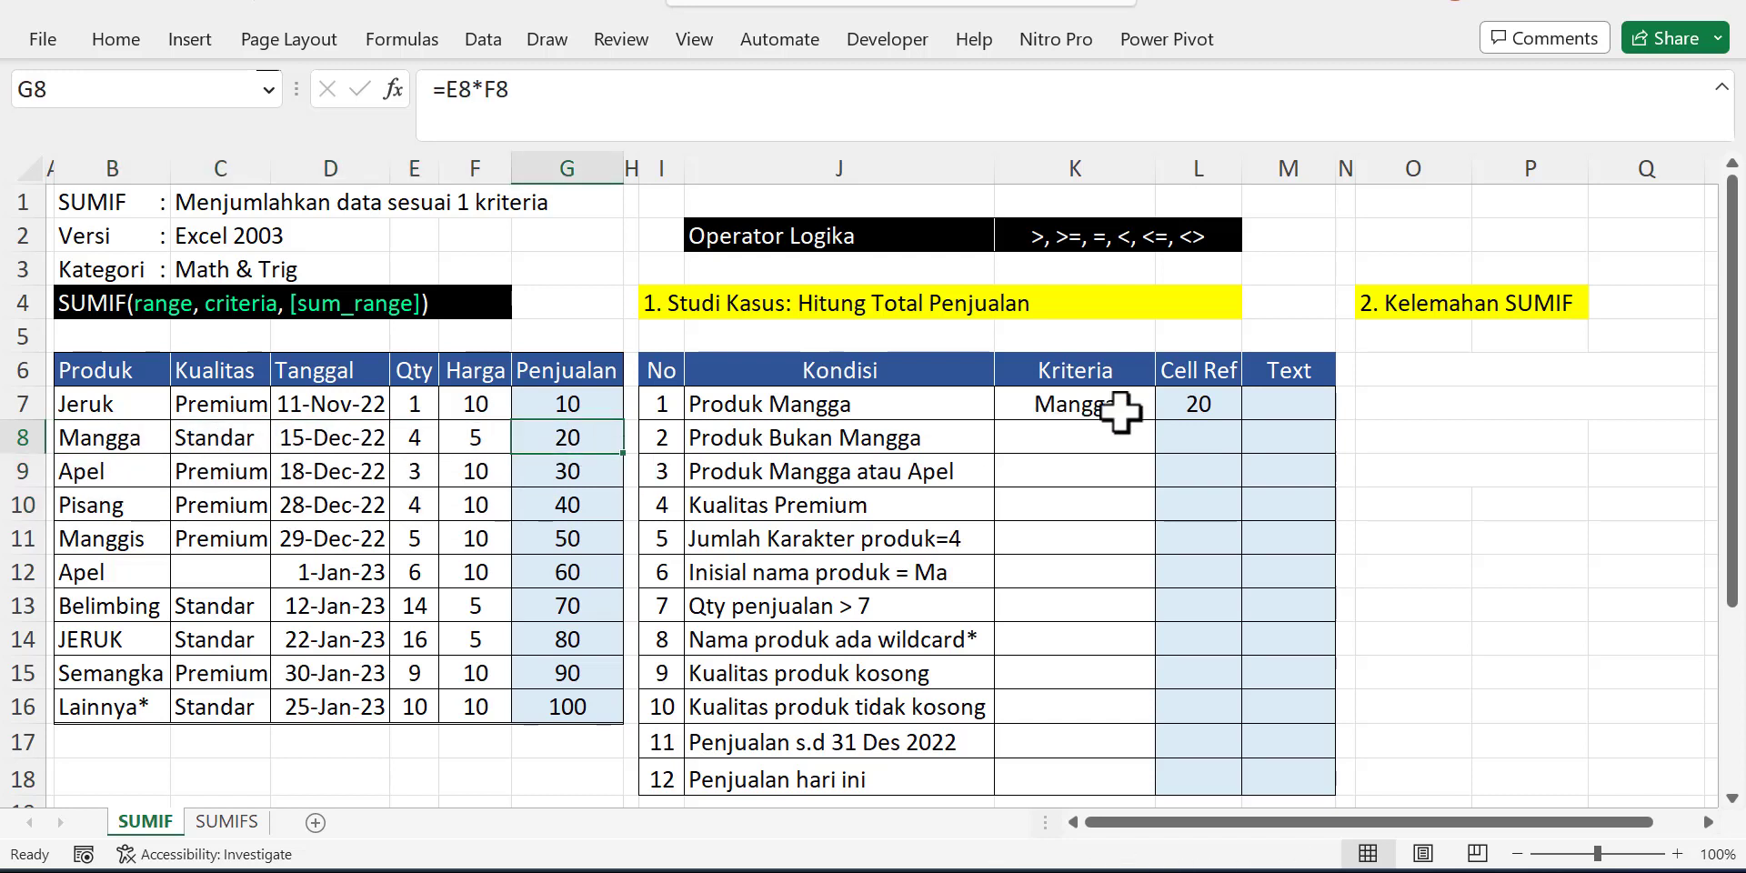
pyautogui.click(1168, 398)
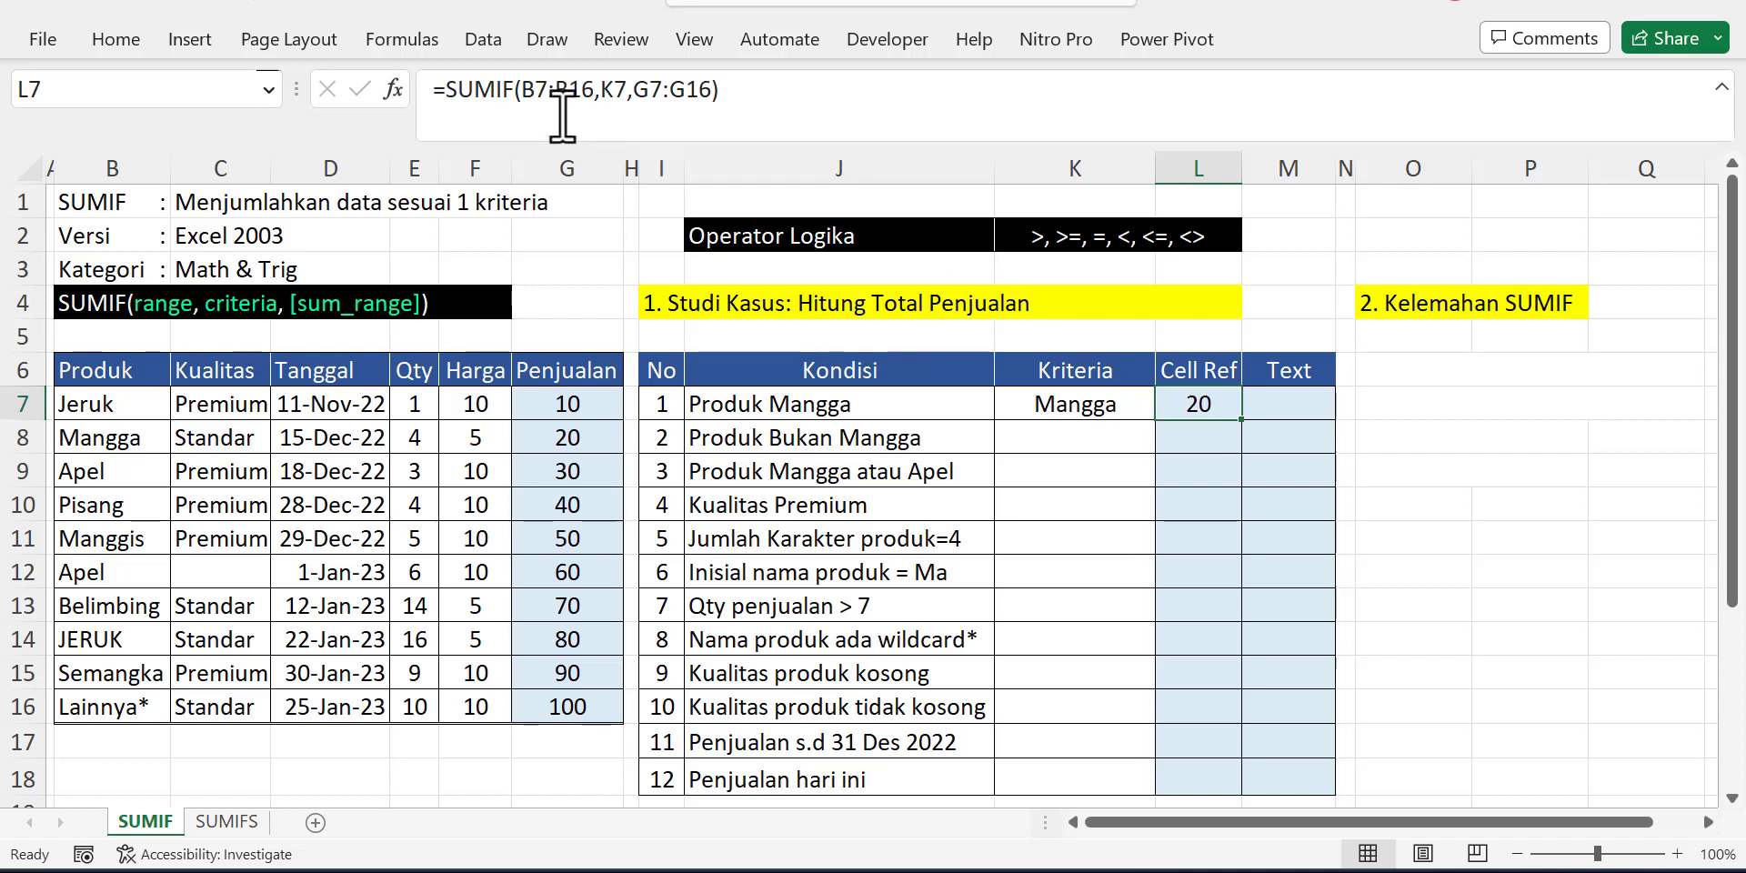
pyautogui.moveTo(534, 88); pyautogui.dragTo(716, 89)
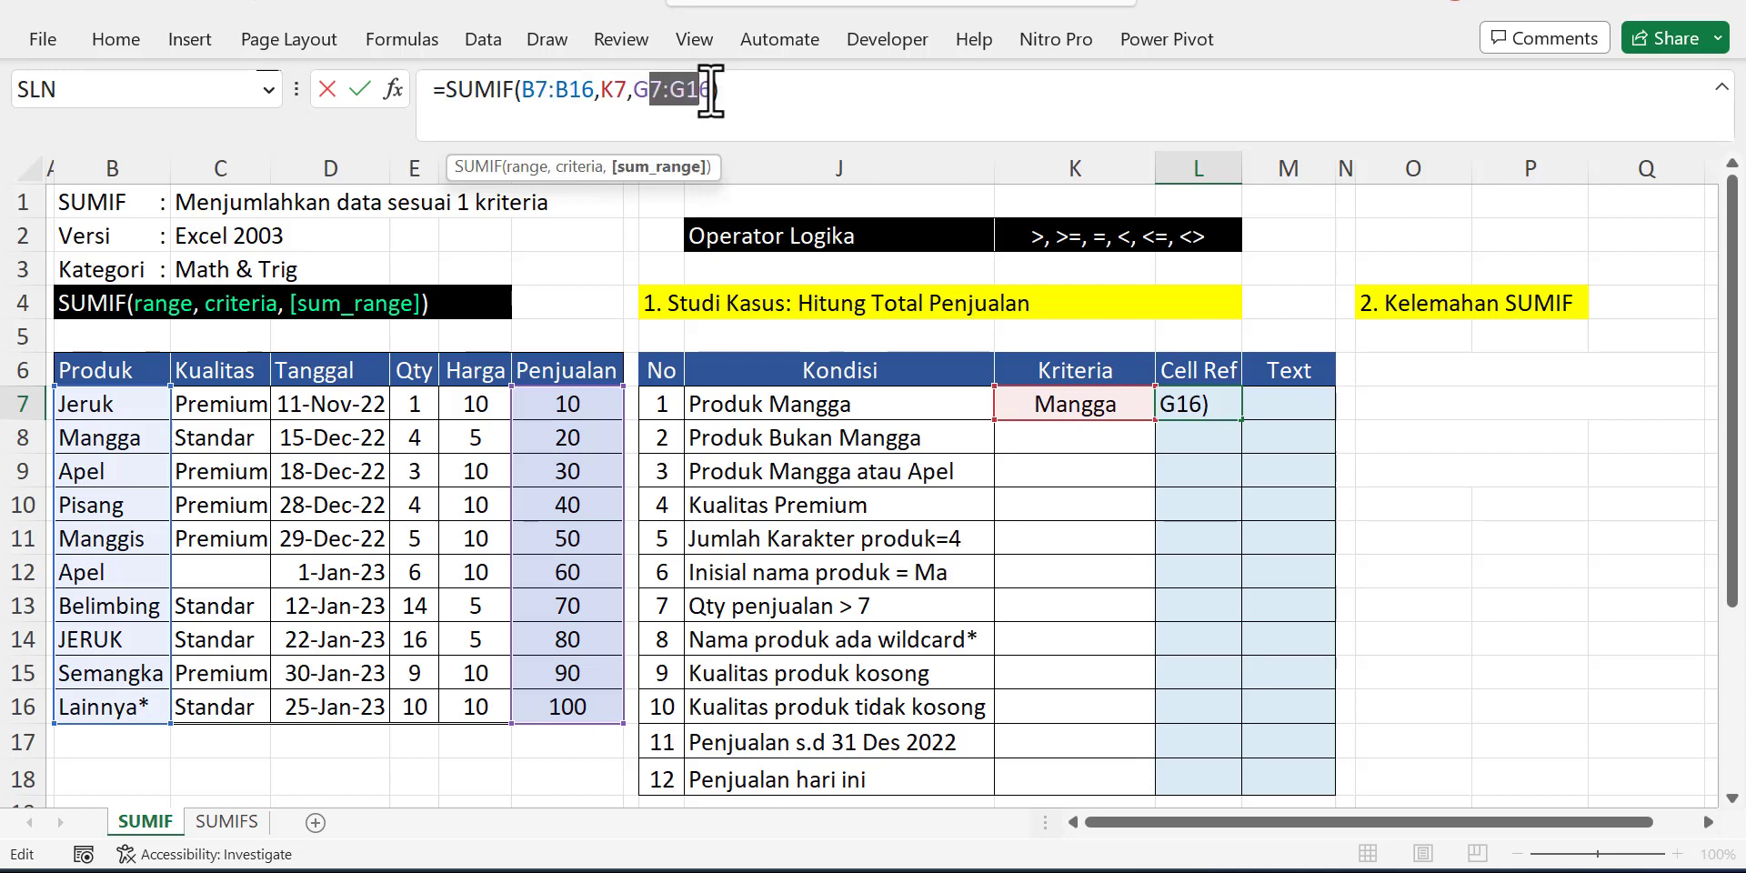
pyautogui.press('Escape')
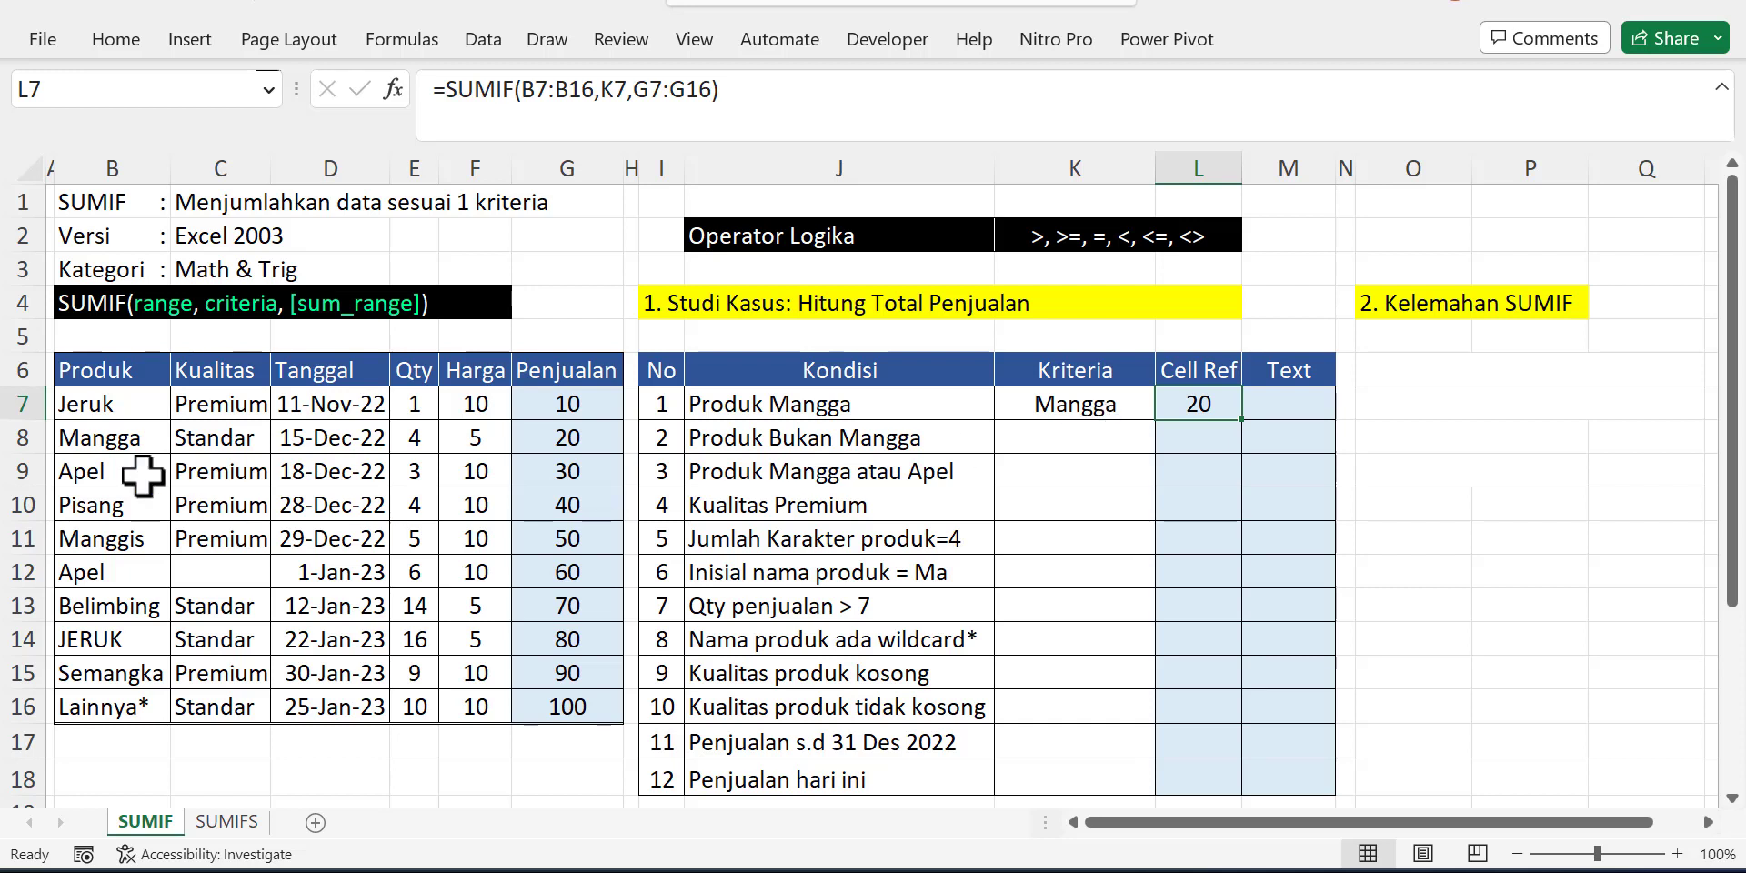
# - Create named ranges from the data table B6:G16, using only the top row as names
pyautogui.moveTo(86, 369); pyautogui.dragTo(564, 698)
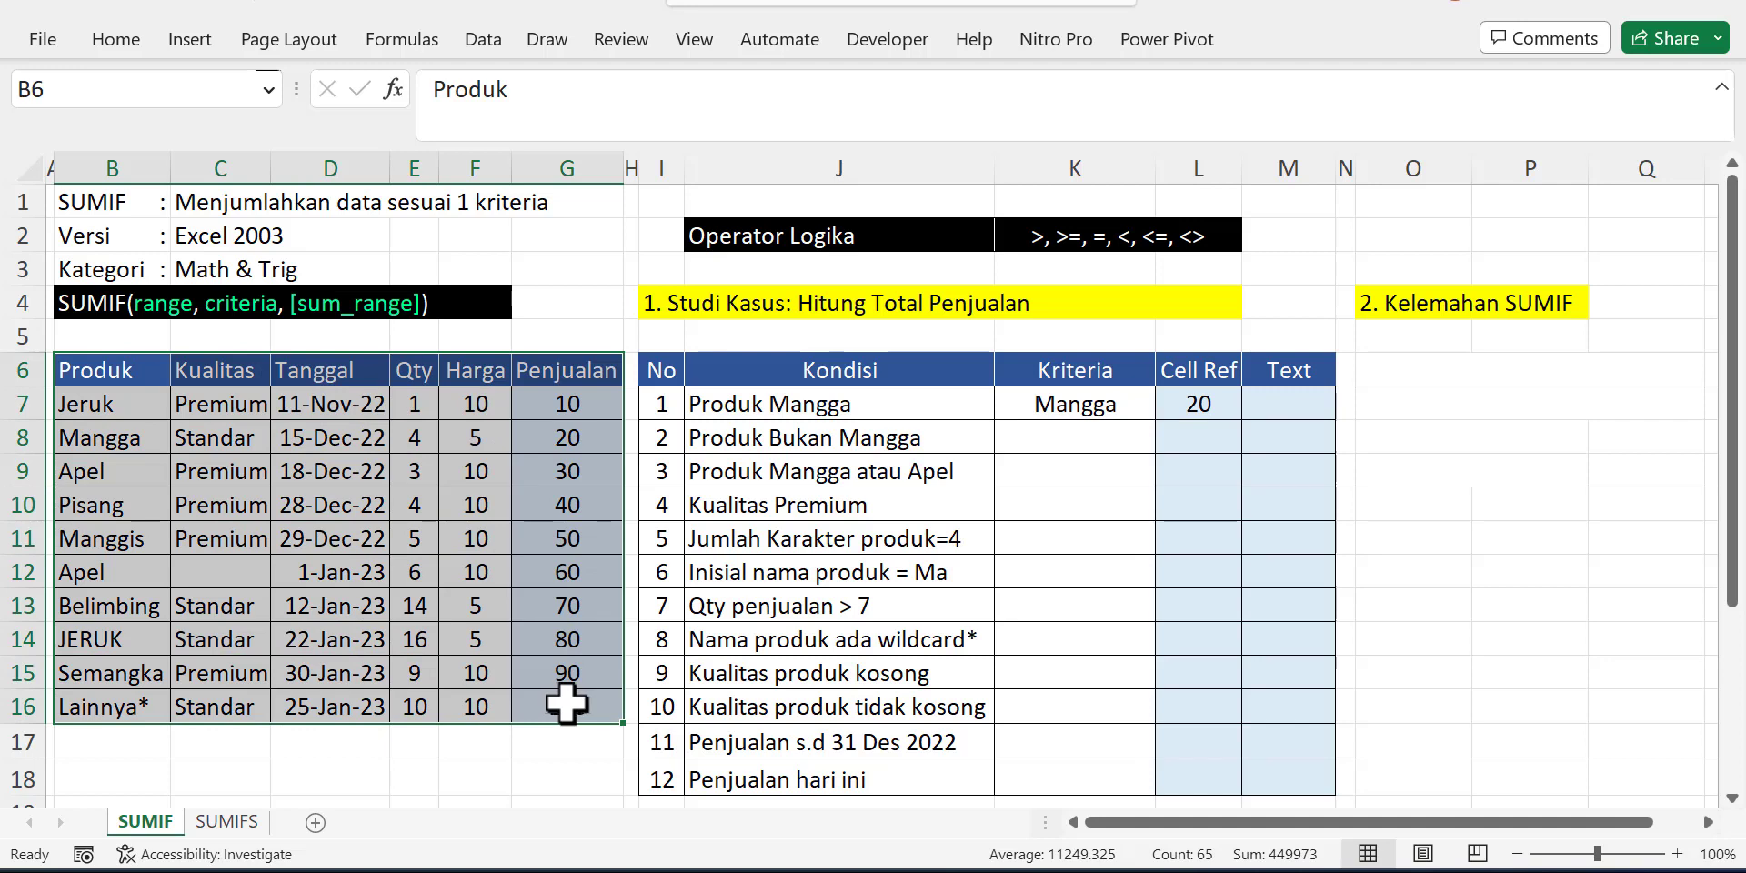
pyautogui.click(406, 38)
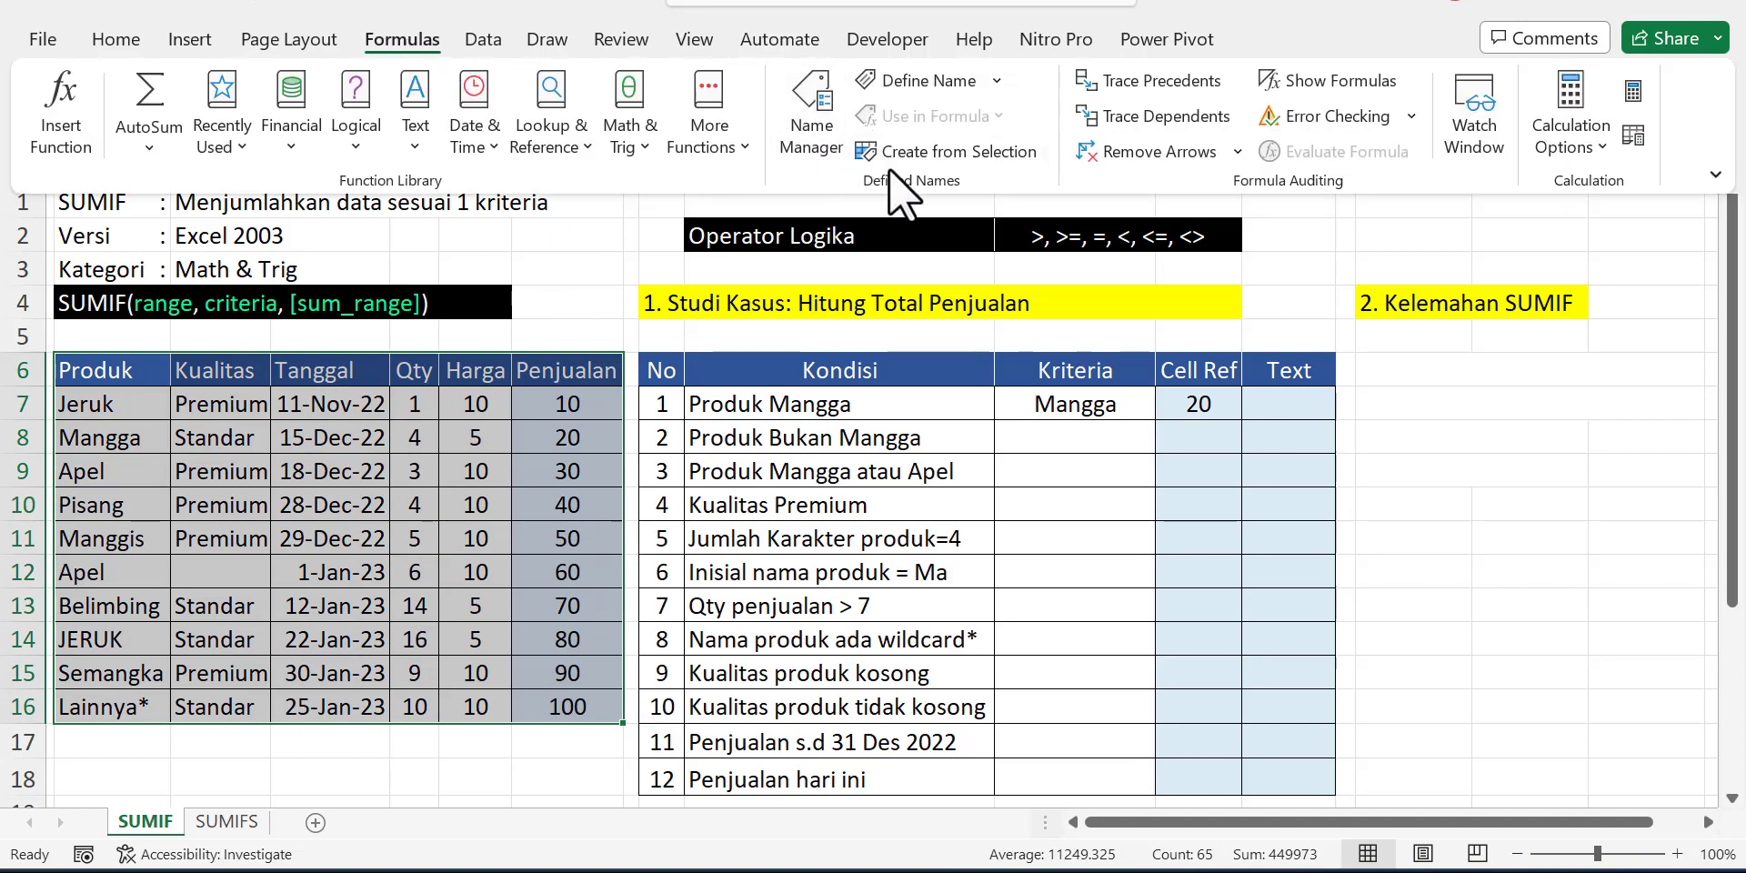
pyautogui.click(940, 149)
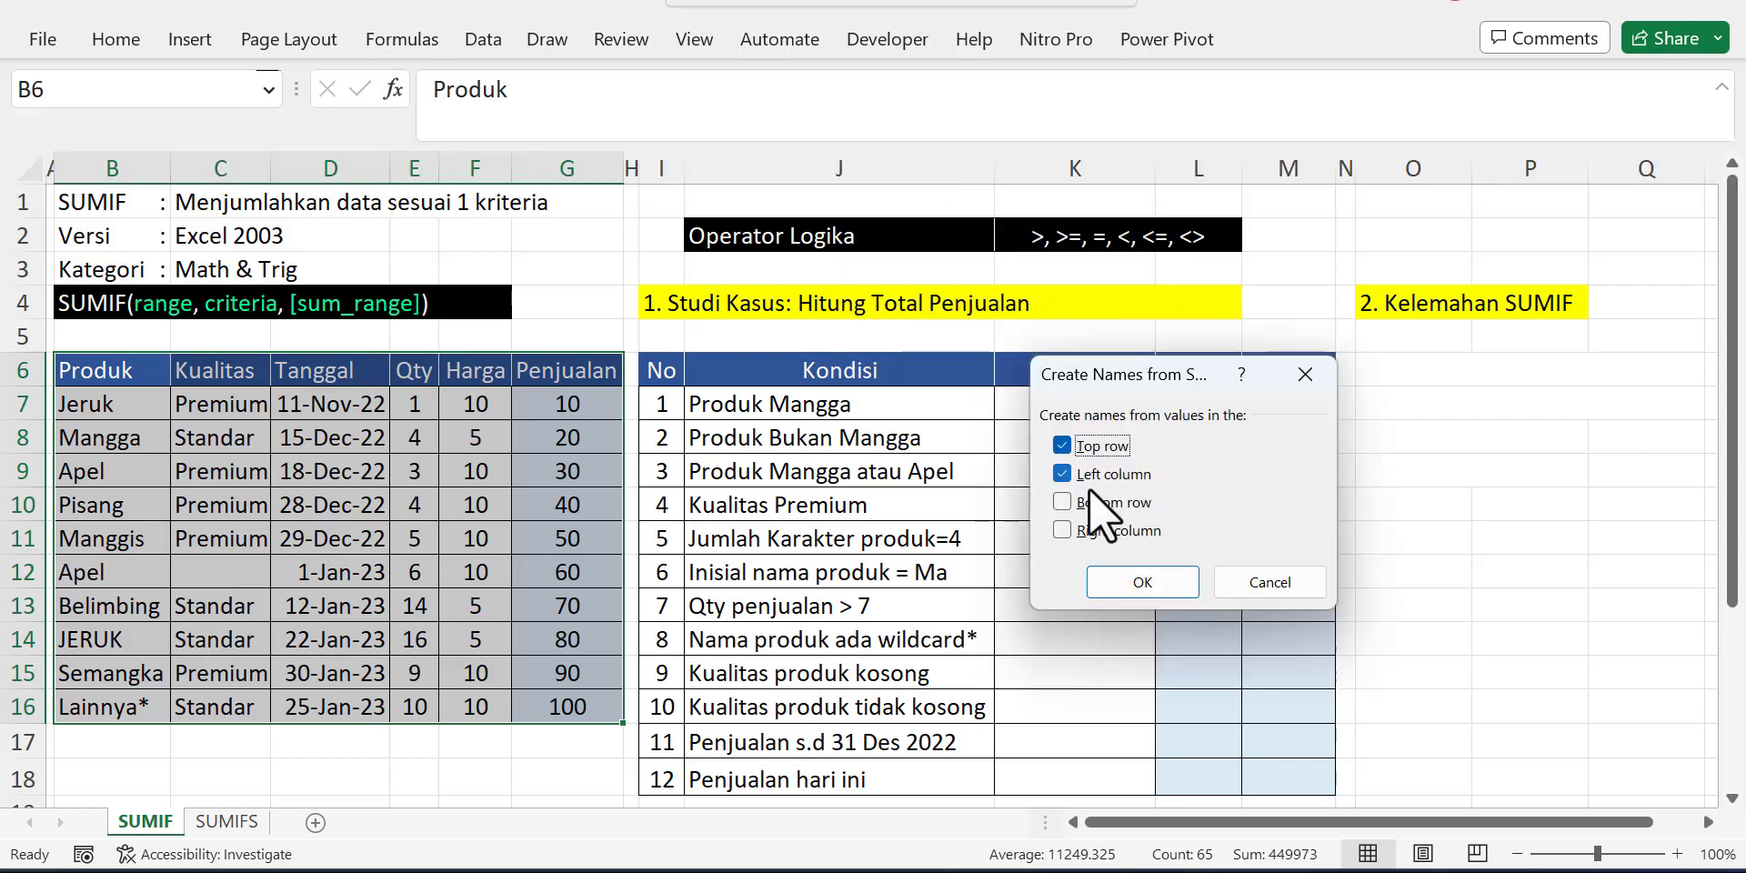
pyautogui.click(1099, 477)
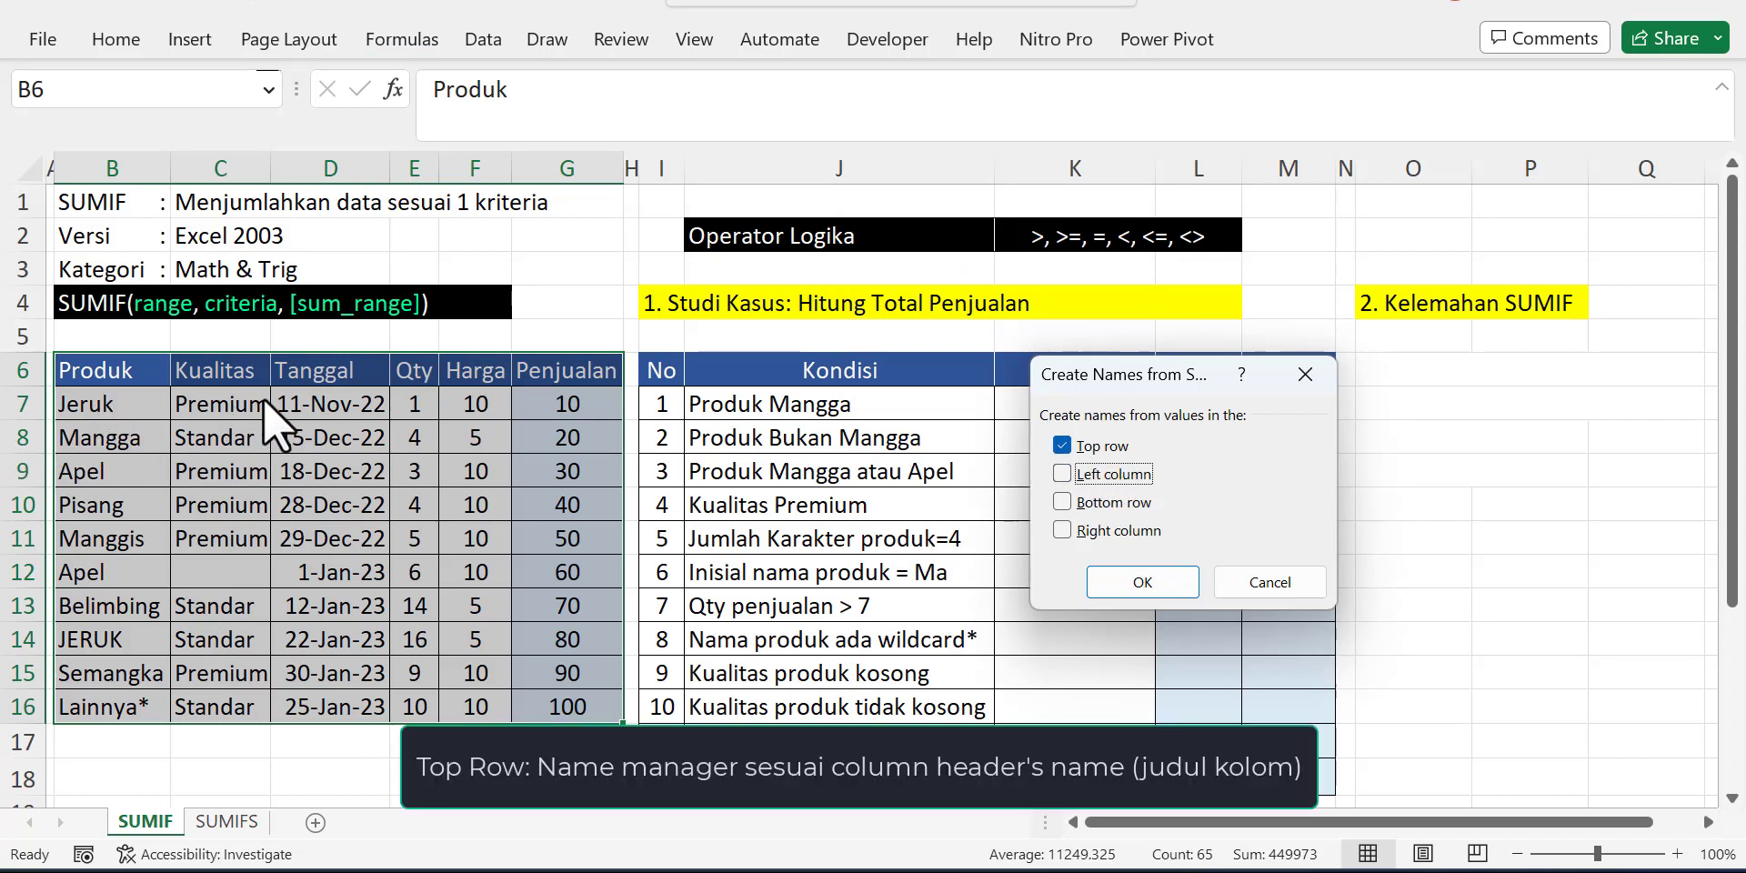
pyautogui.click(1171, 581)
# - Review the workbook's defined names, examining the ranges that Produk, Kualitas, Penjualan and Qty refer to
pyautogui.click(398, 50)
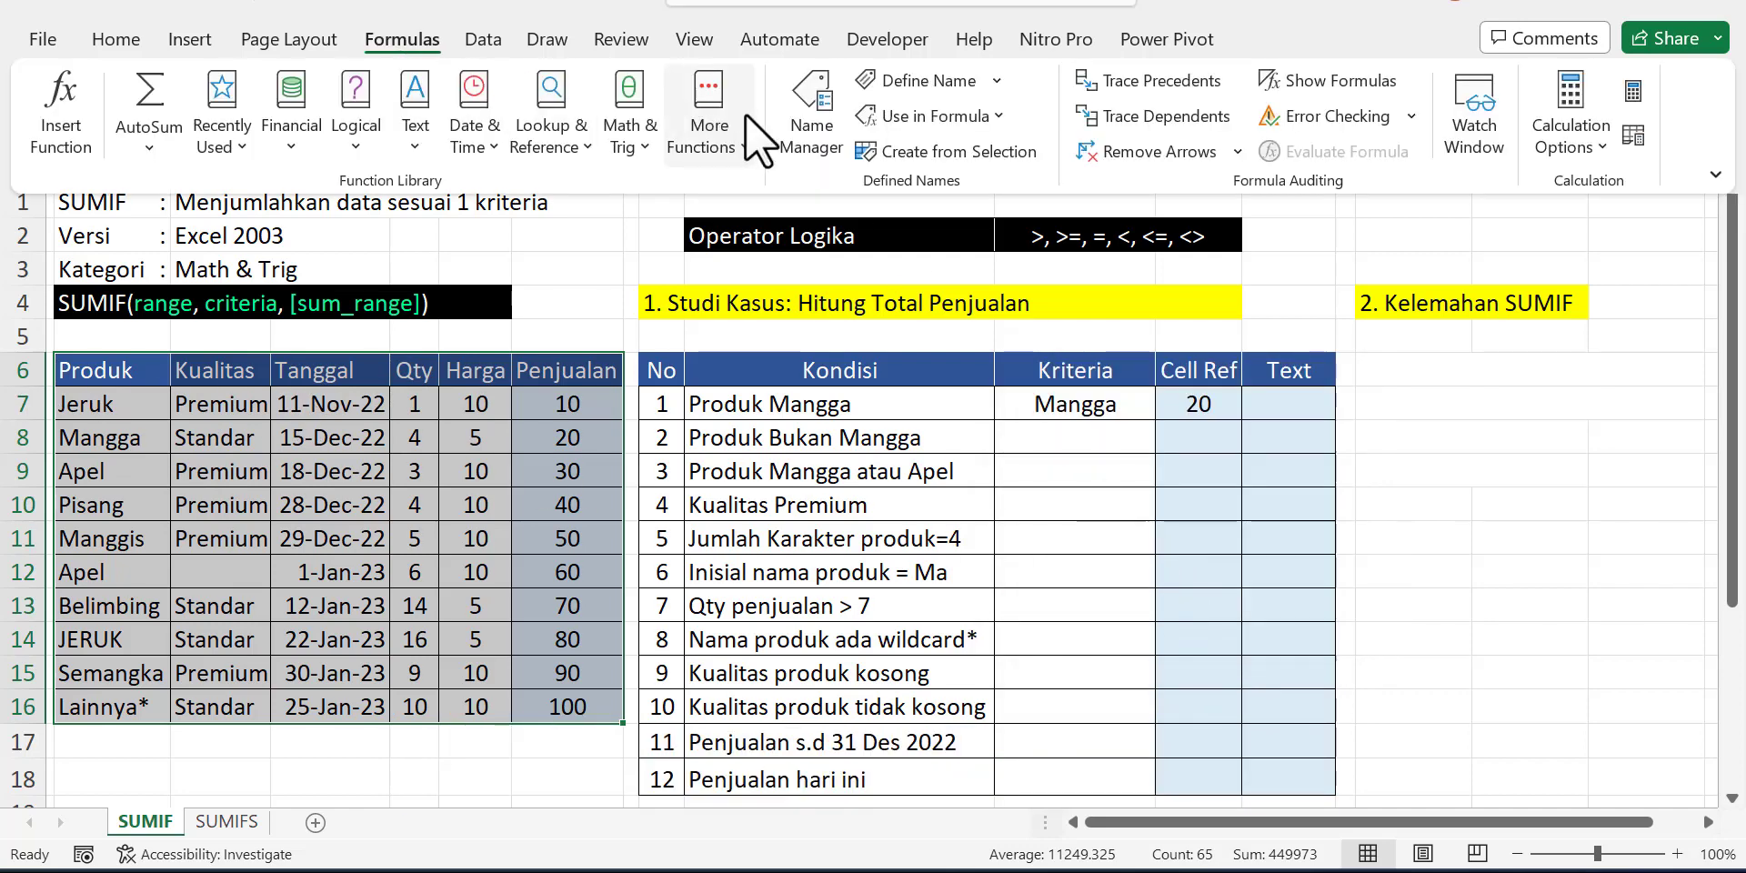
pyautogui.click(800, 110)
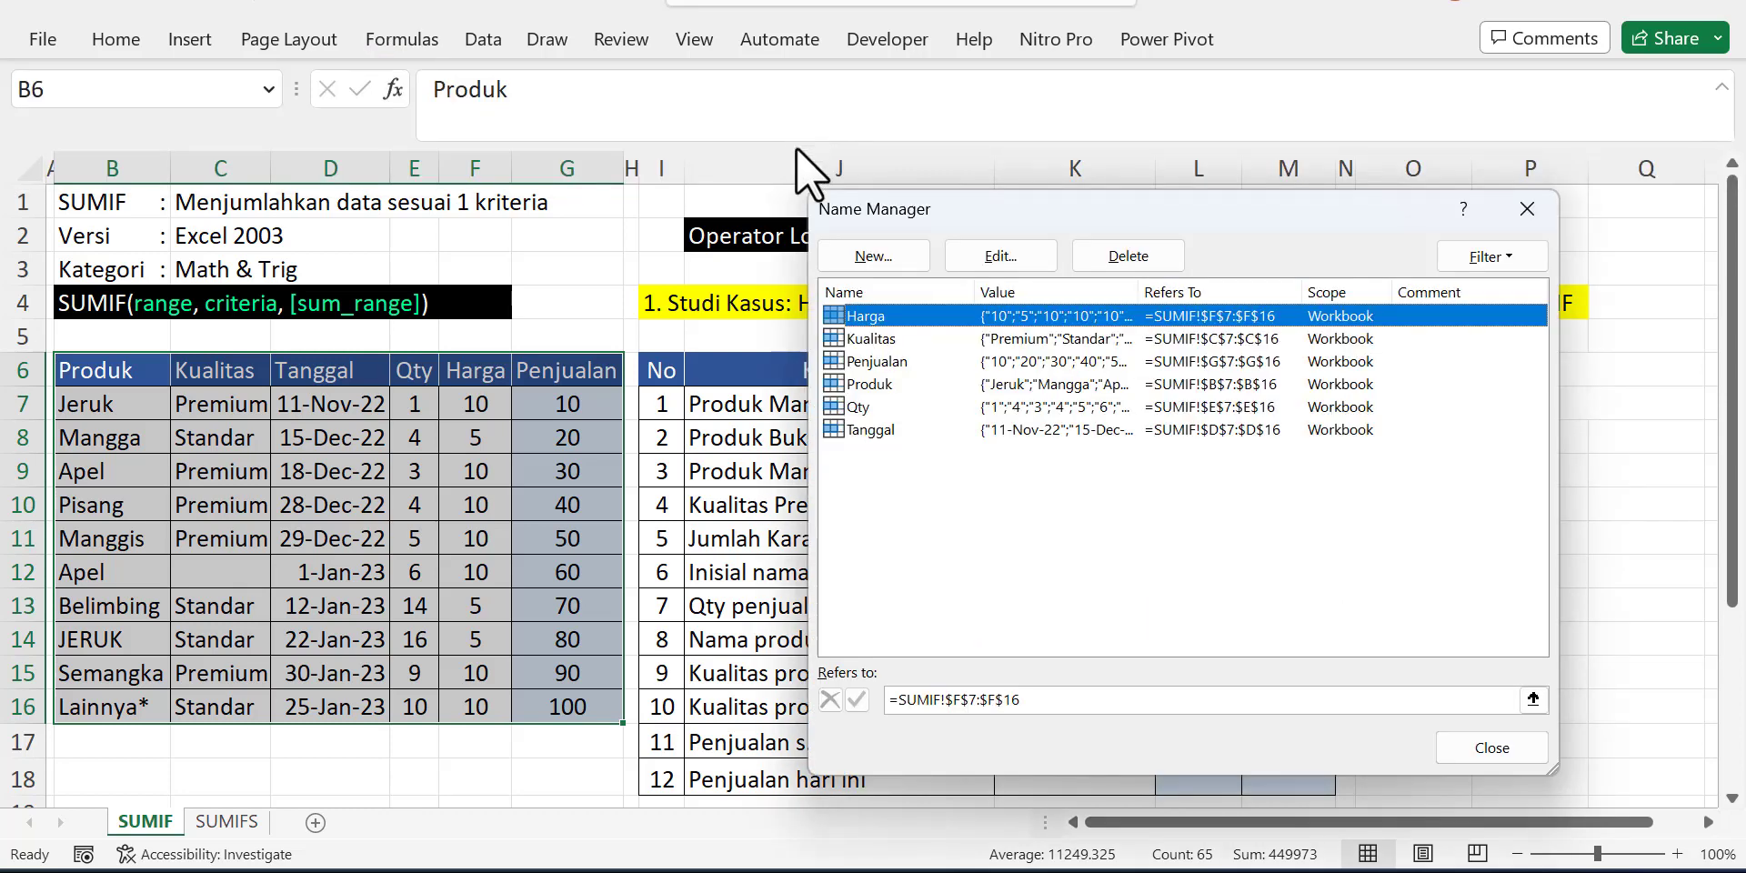
pyautogui.click(900, 382)
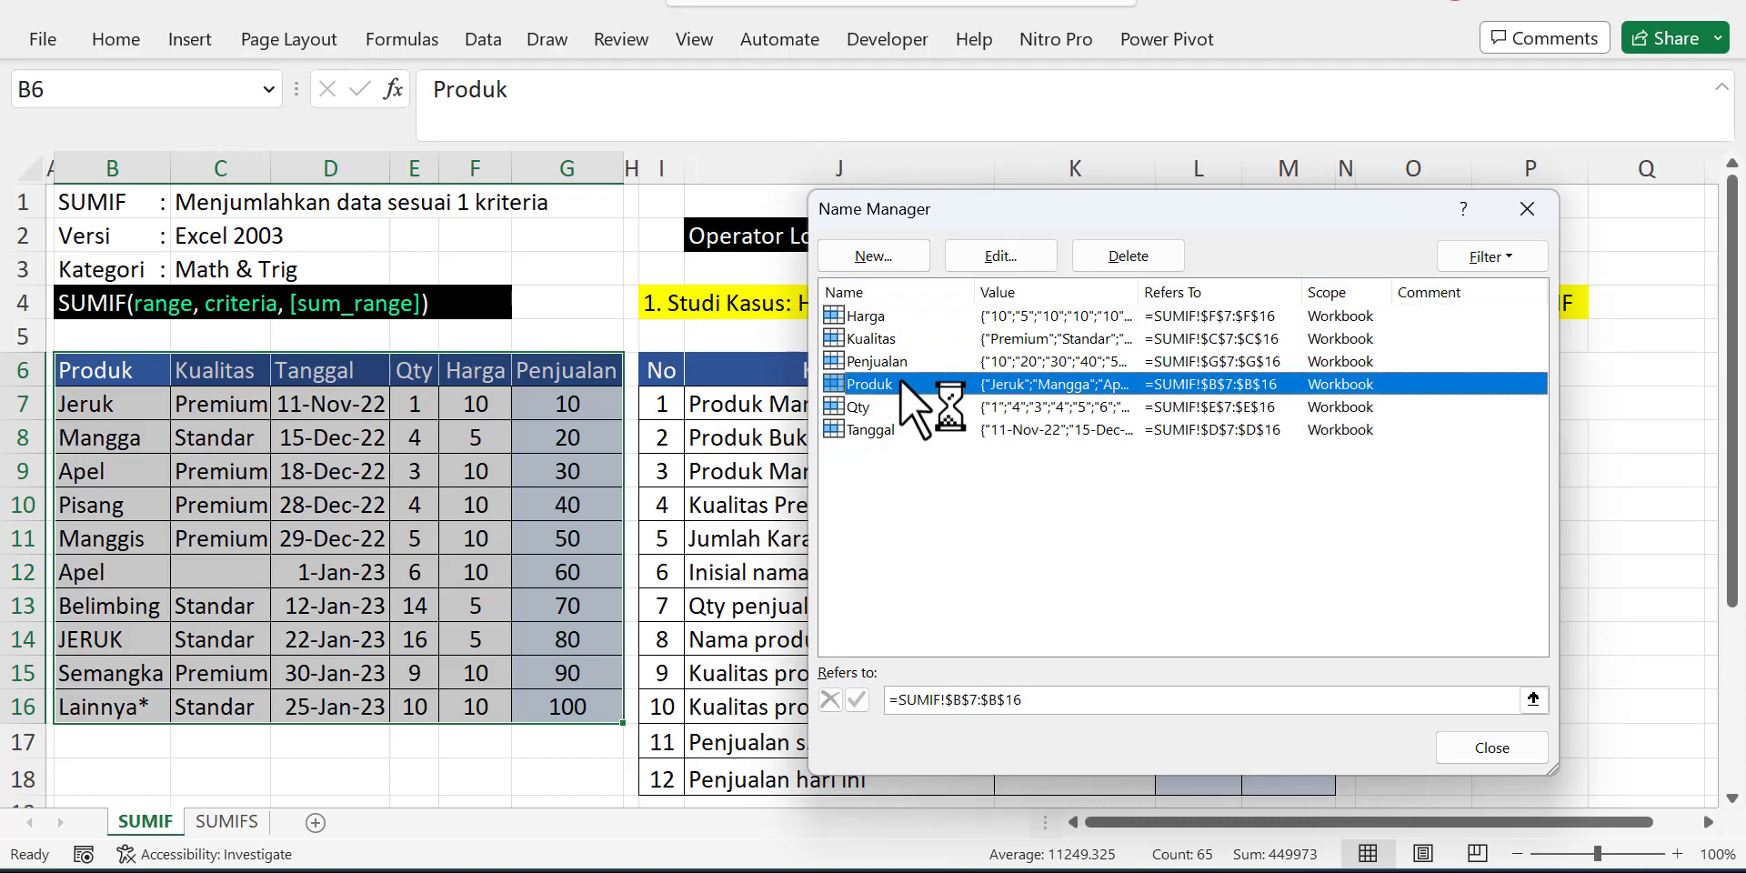
pyautogui.click(1534, 699)
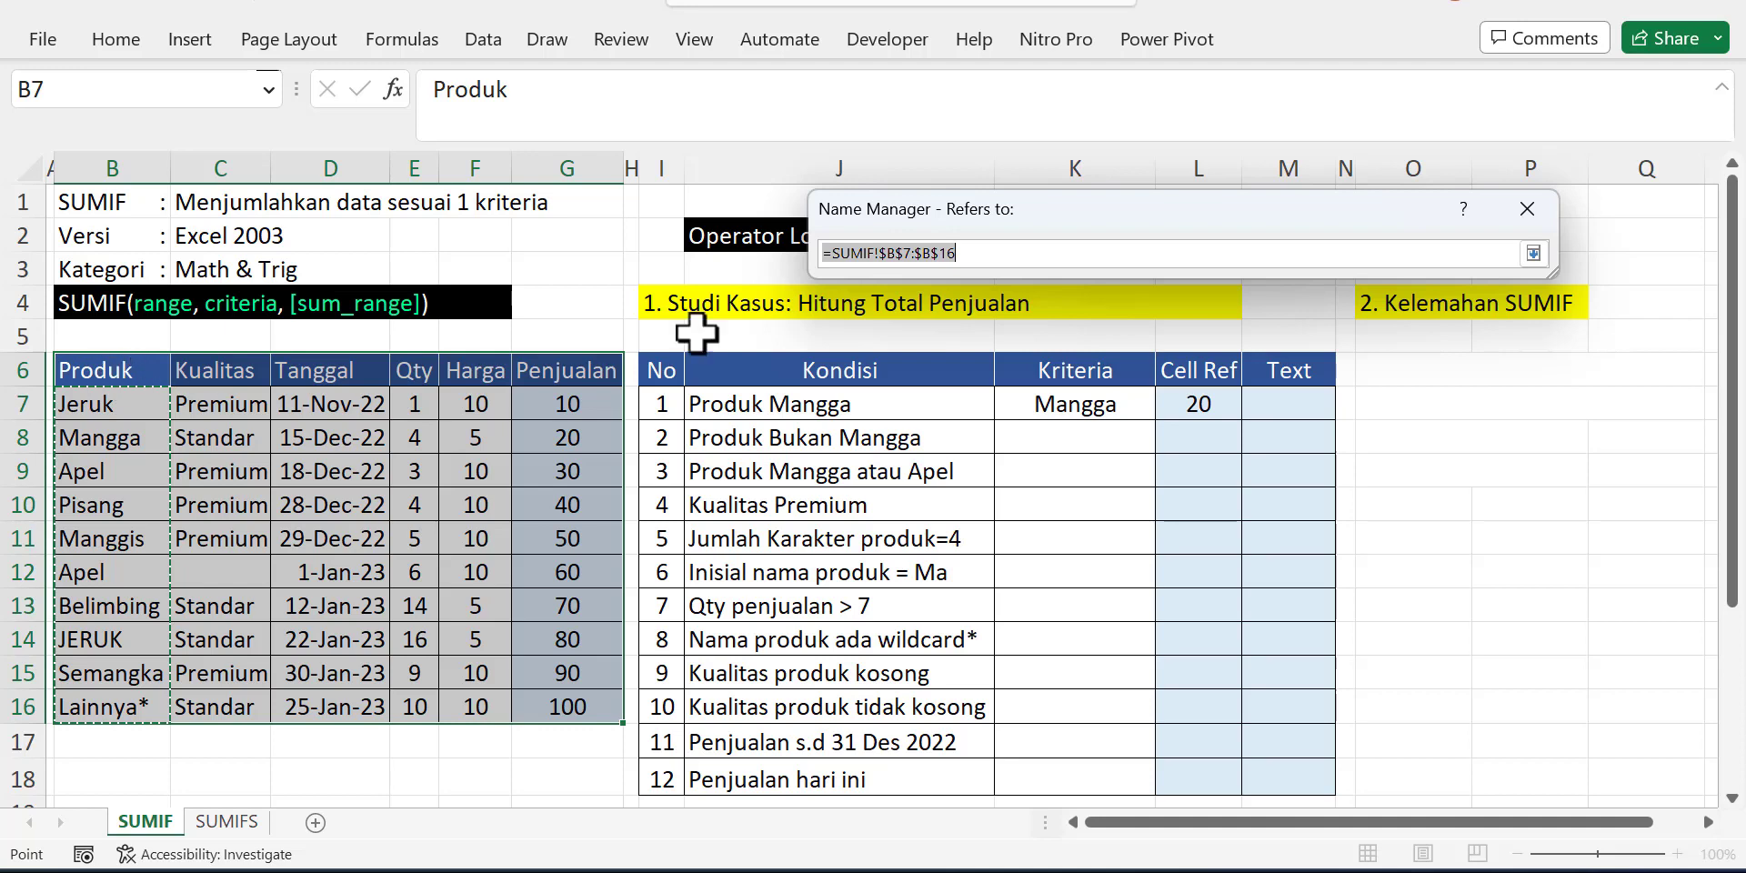
pyautogui.click(1535, 253)
pyautogui.click(908, 338)
pyautogui.click(891, 361)
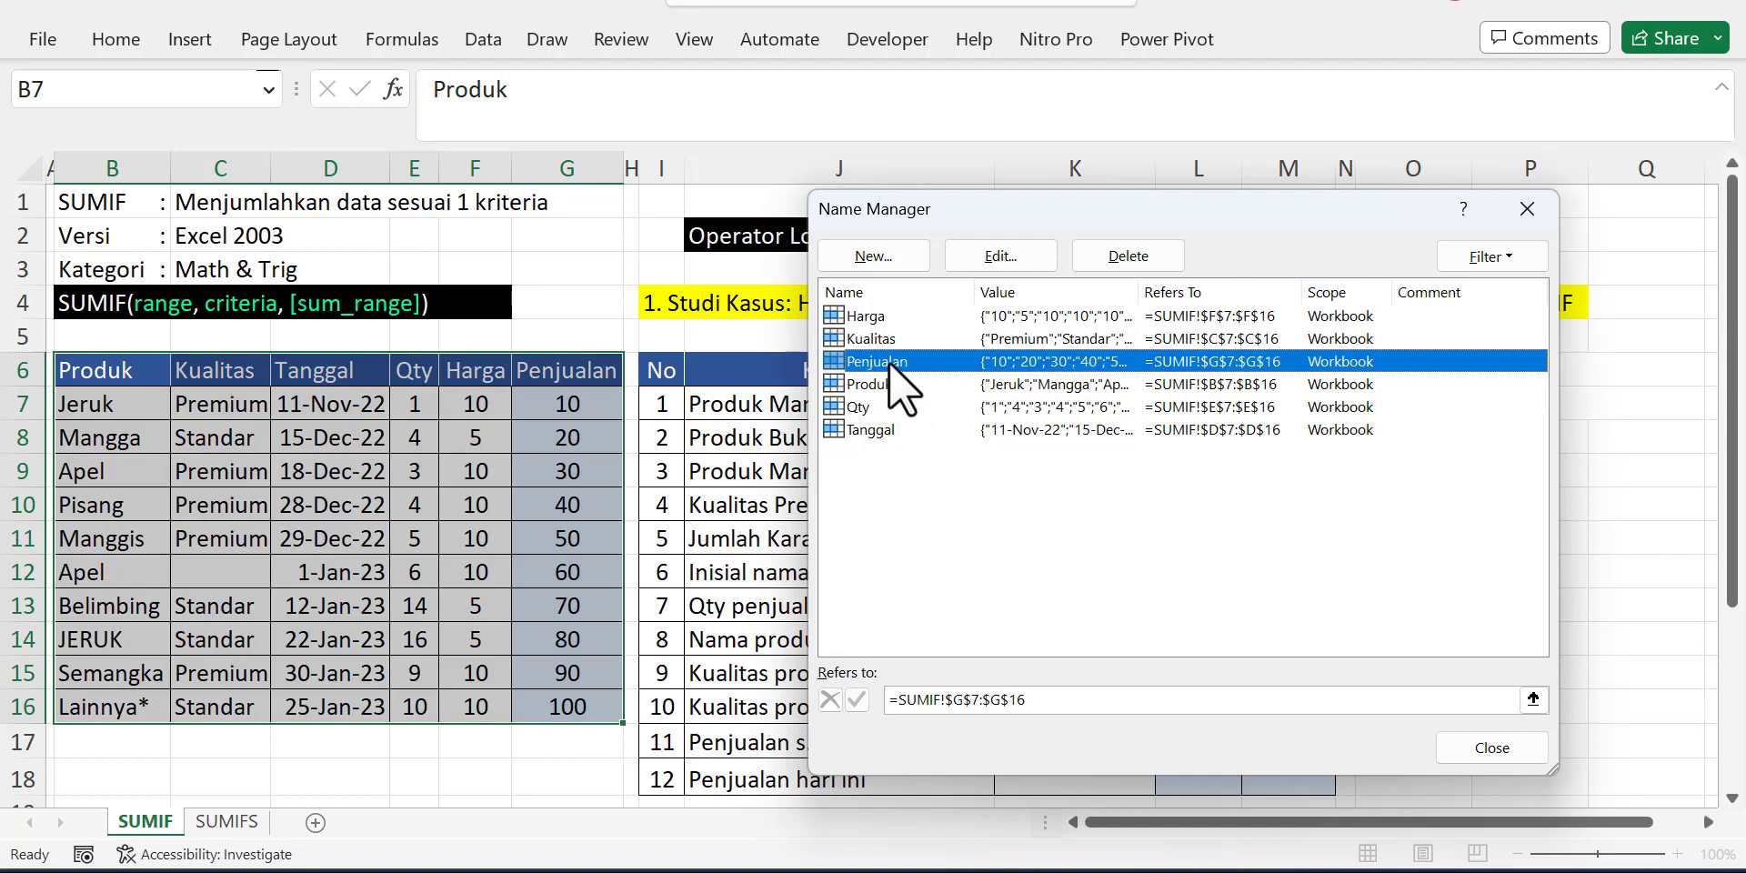
pyautogui.click(871, 382)
pyautogui.click(873, 410)
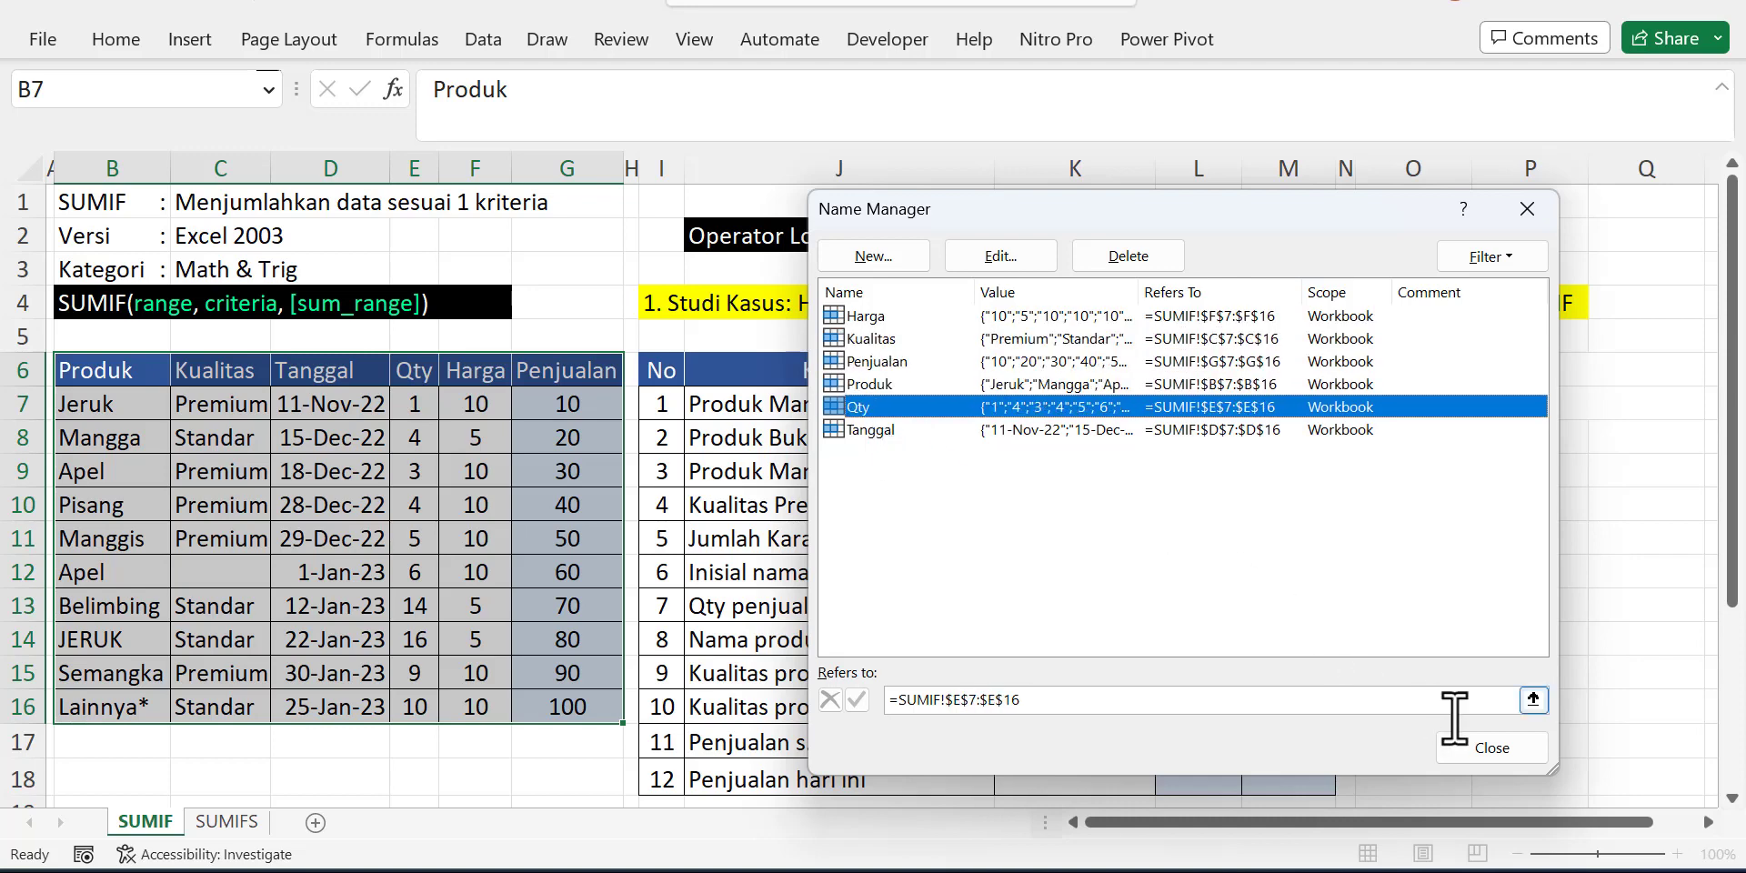
pyautogui.click(1480, 742)
# - Replace the range B7:B16 in L7's SUMIF formula with the named range Produk
pyautogui.click(1182, 405)
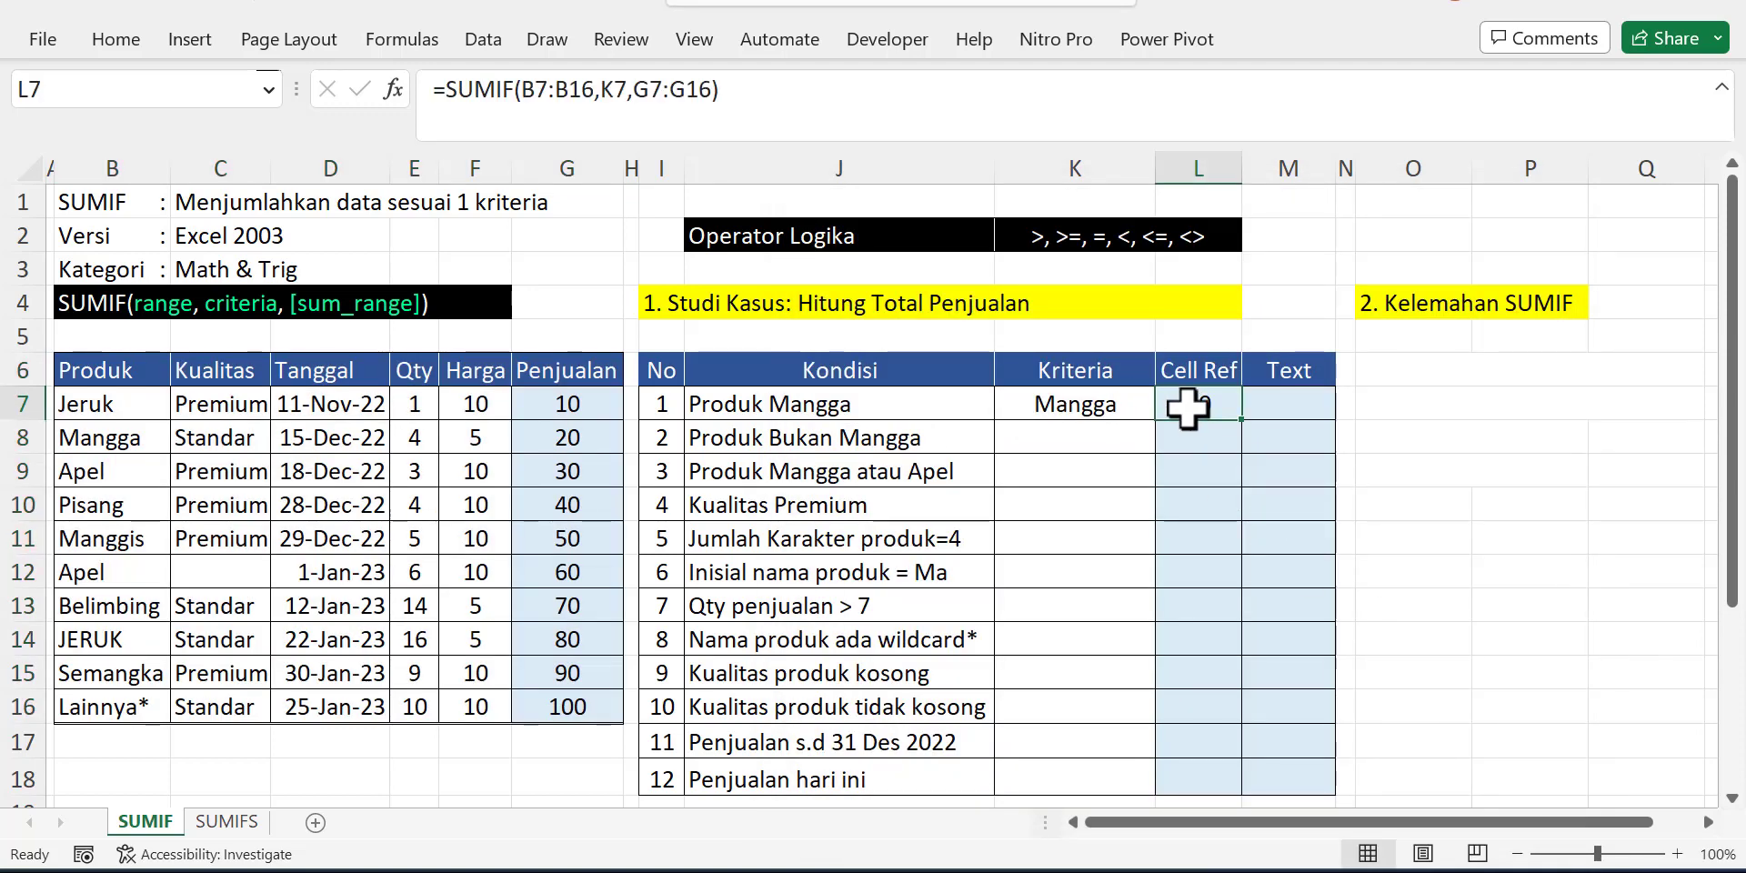
pyautogui.moveTo(521, 83); pyautogui.dragTo(597, 83)
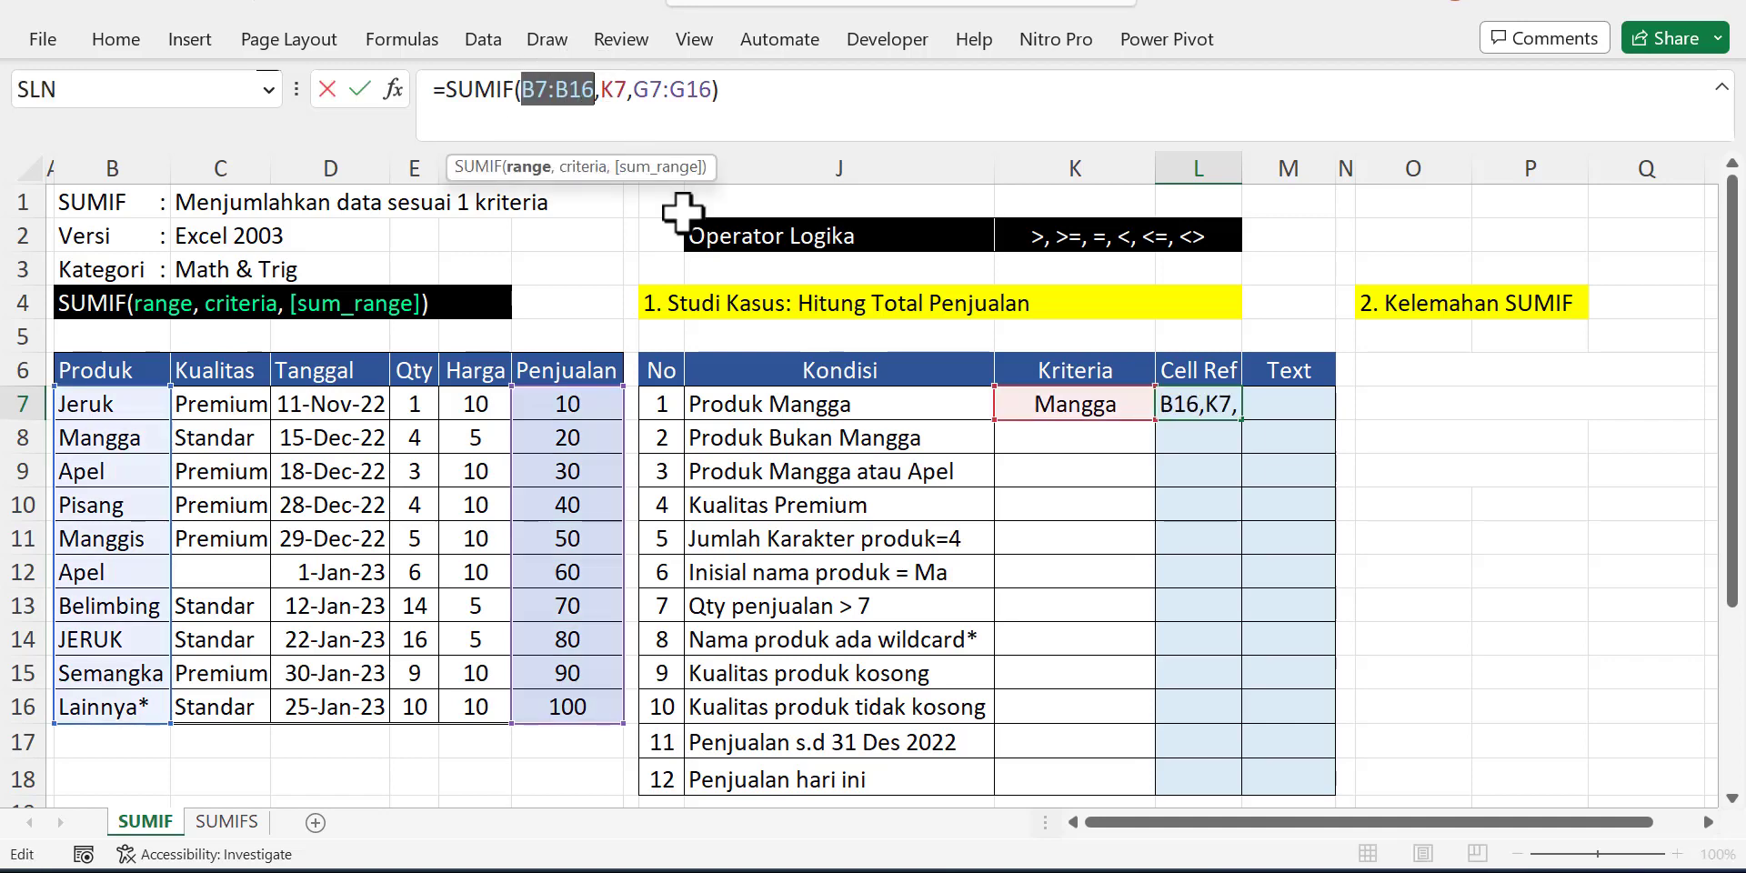
pyautogui.write('produk')
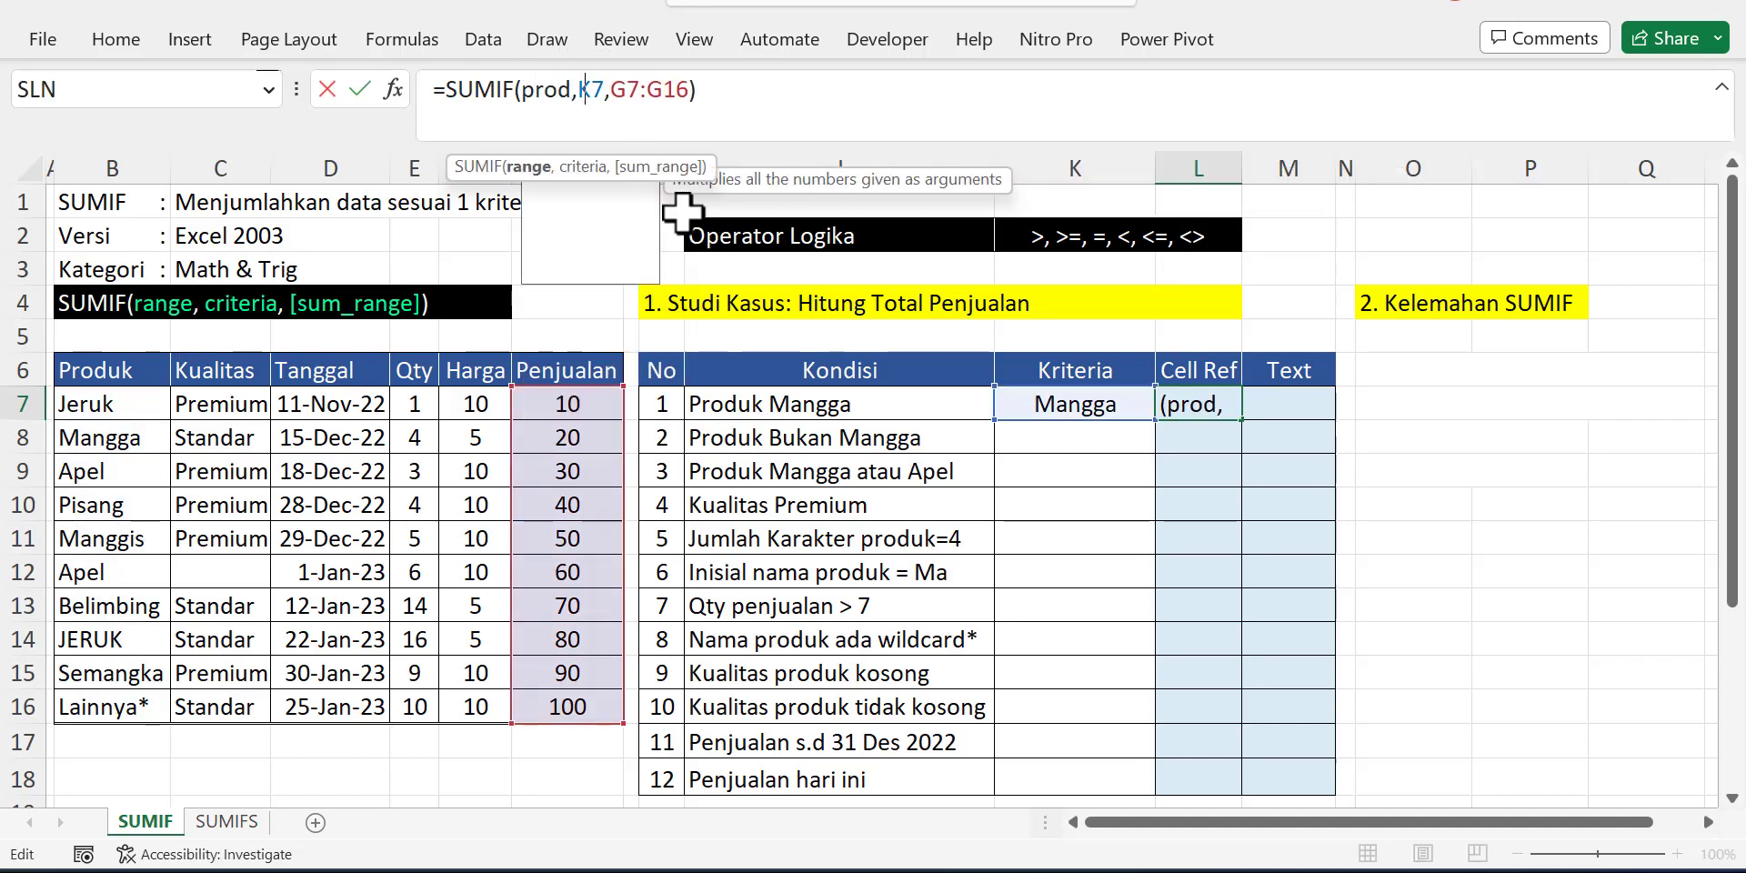
pyautogui.press('Tab')
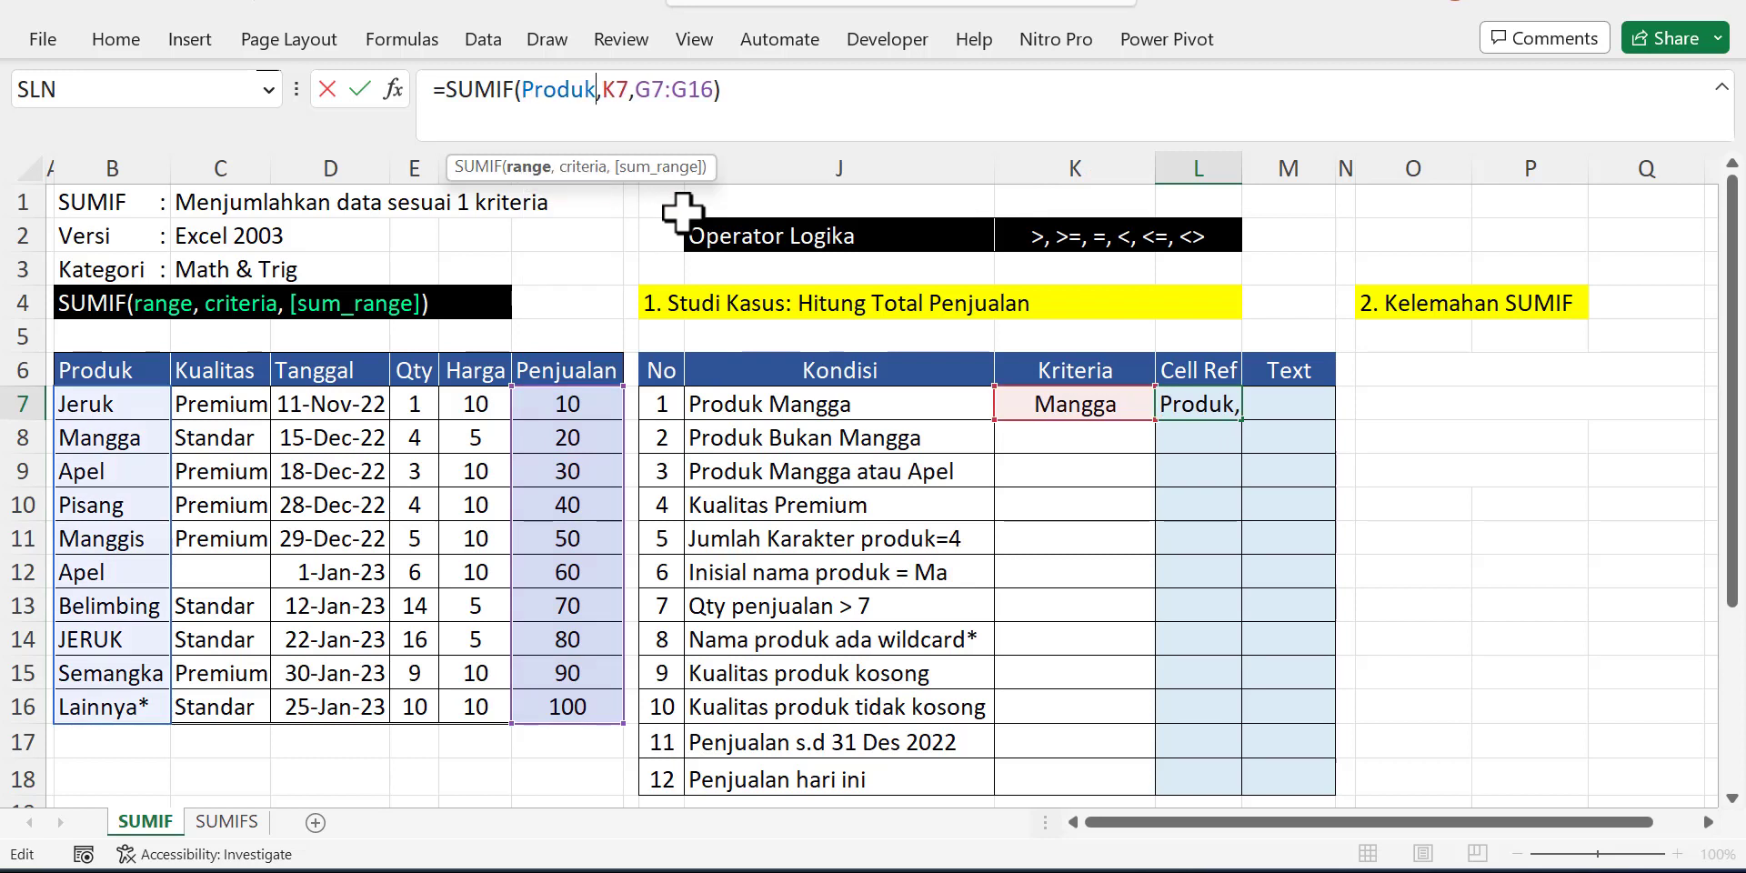
# - Replace the sum range G7:G16 in L7's formula with the named range Penjualan, giving =SUMIF(Produk,K7,Penjualan)
pyautogui.doubleClick(648, 89)
pyautogui.moveTo(680, 90); pyautogui.dragTo(718, 89)
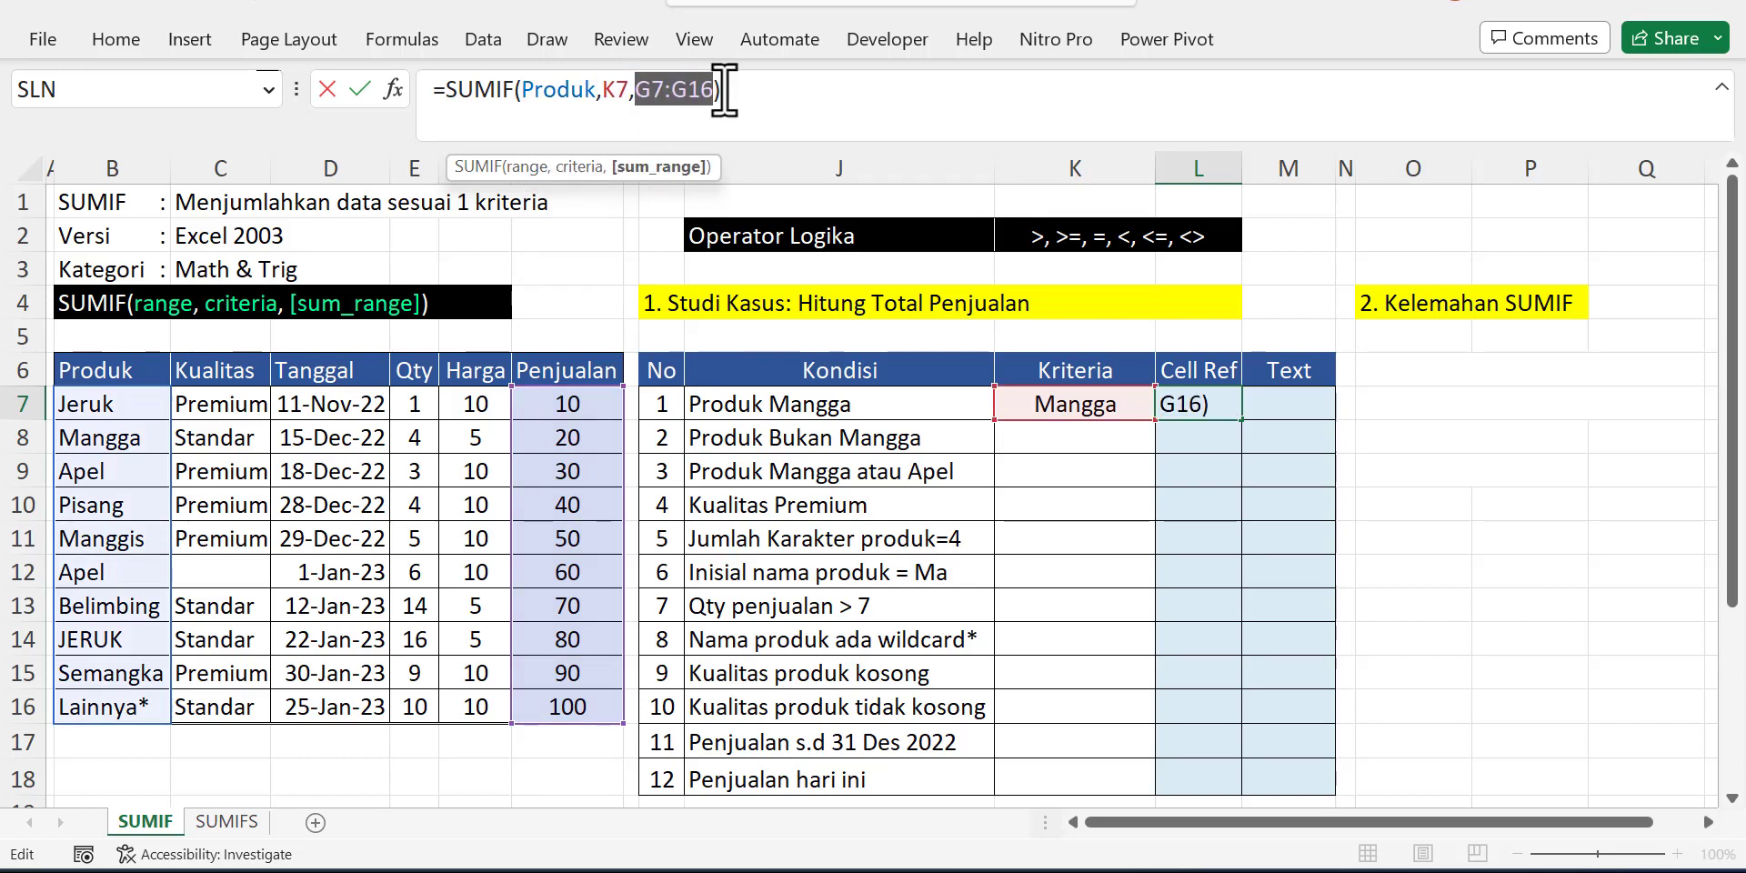
pyautogui.press('capslock')
pyautogui.write('P')
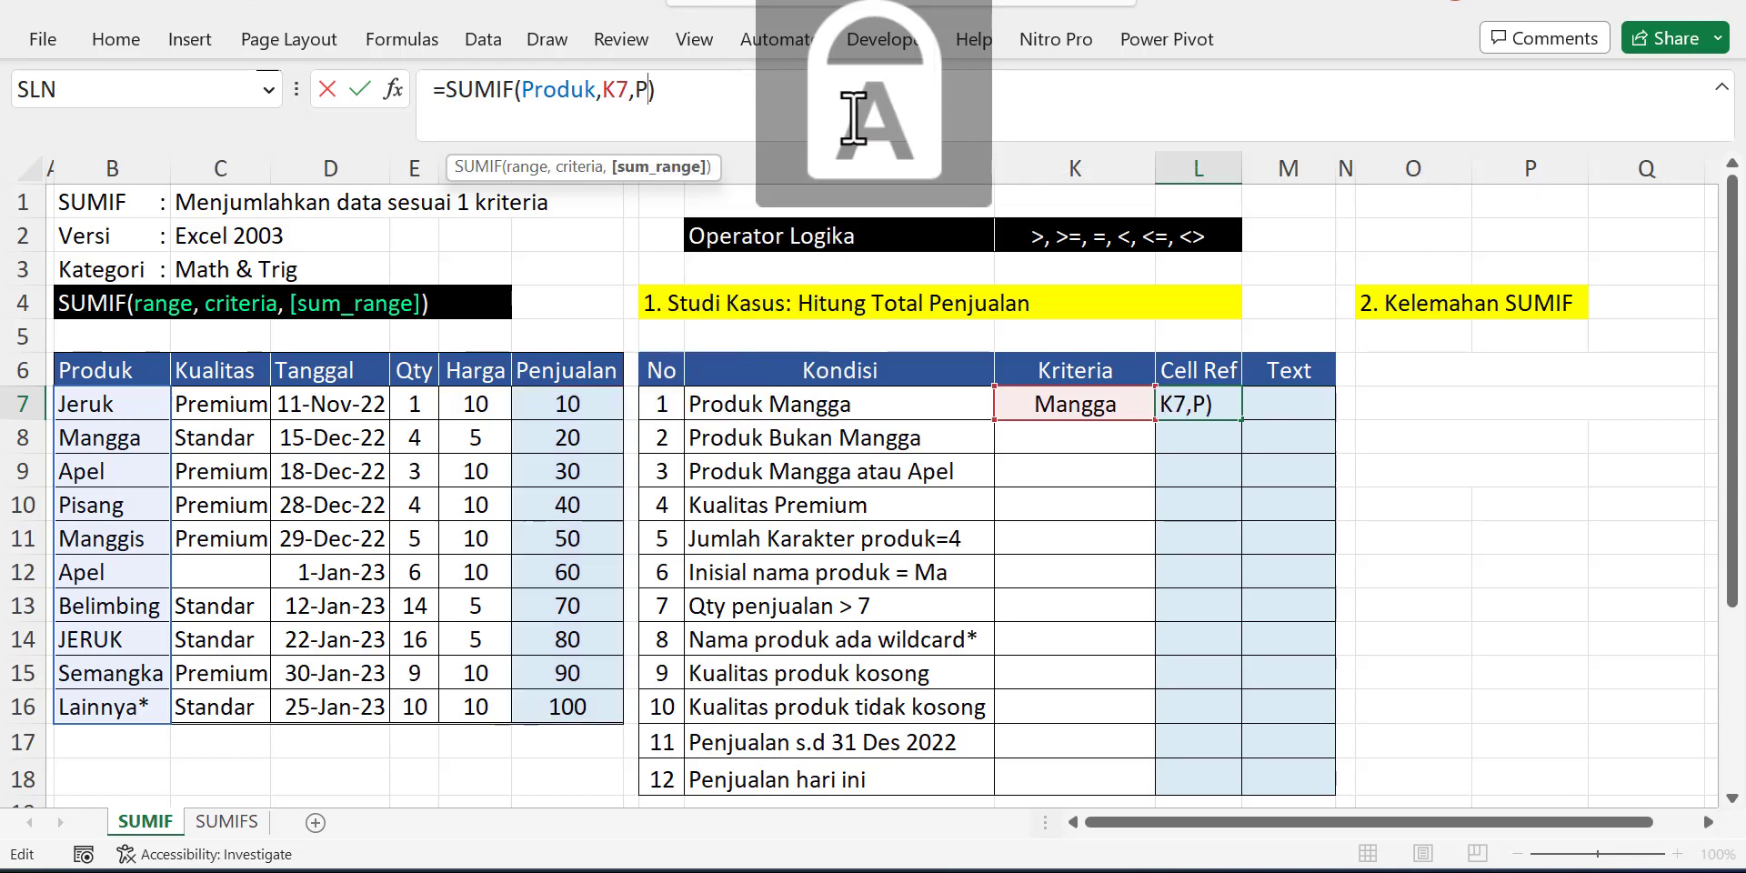
pyautogui.press('capslock')
pyautogui.write('ej')
pyautogui.press('BackSpace')
pyautogui.write('nj')
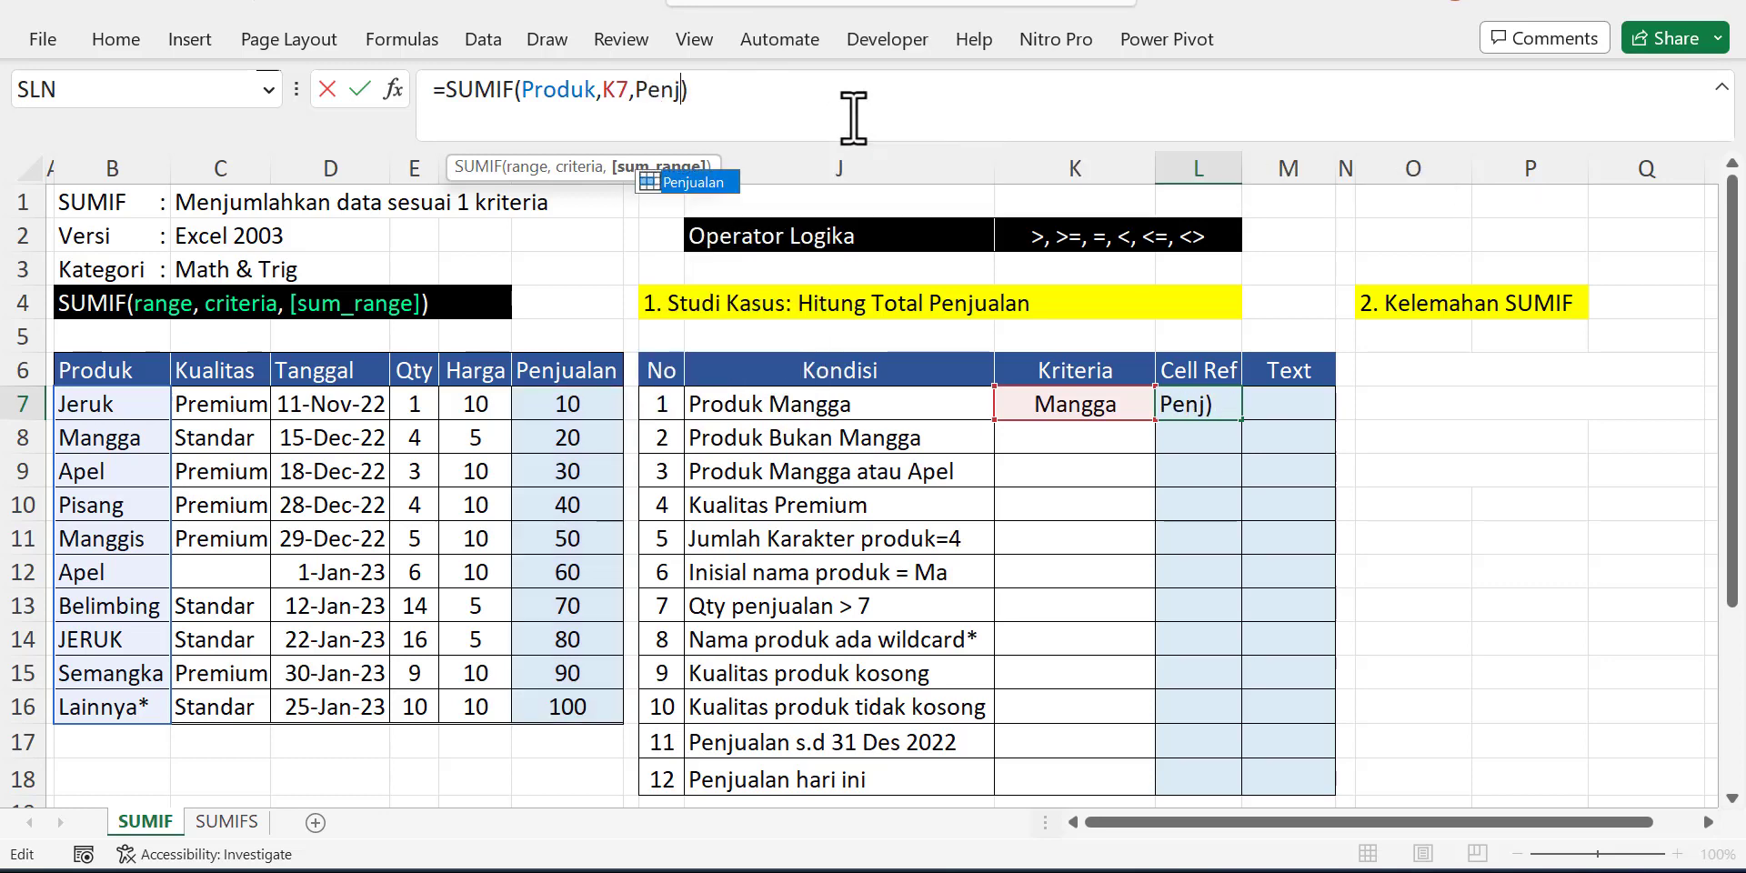
pyautogui.press('Tab')
pyautogui.write(')')
pyautogui.press('Return')
pyautogui.press('Up')
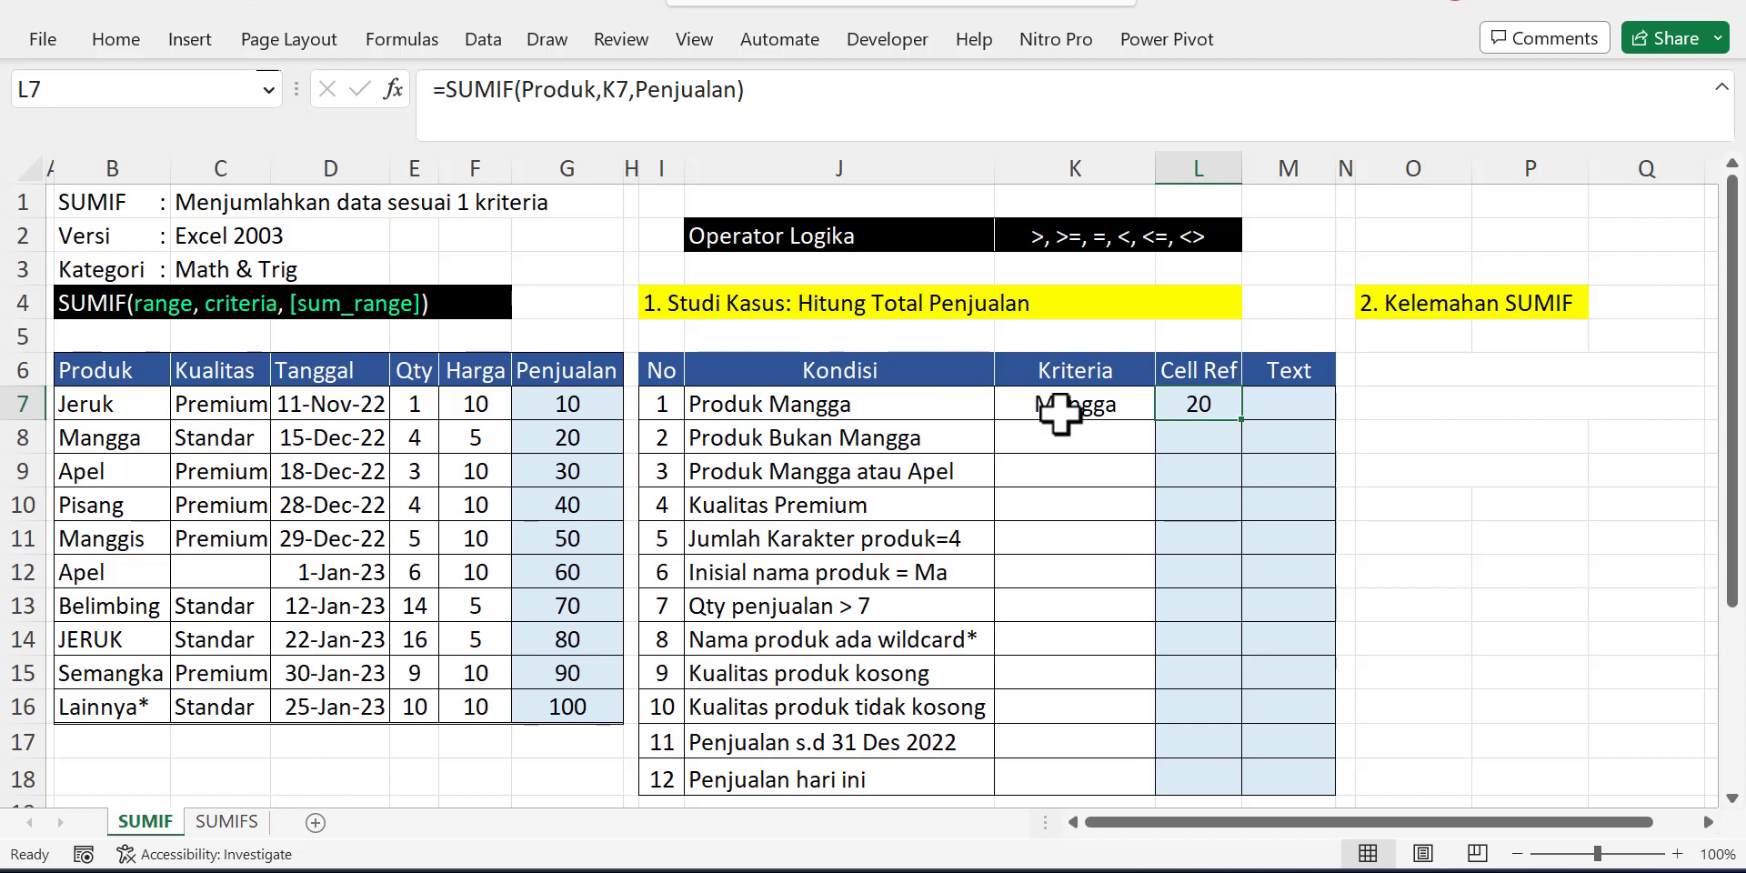
# - Inspect the K7 criteria reference in L7's formula and the Text column heading beside Cell Ref
pyautogui.doubleClick(618, 91)
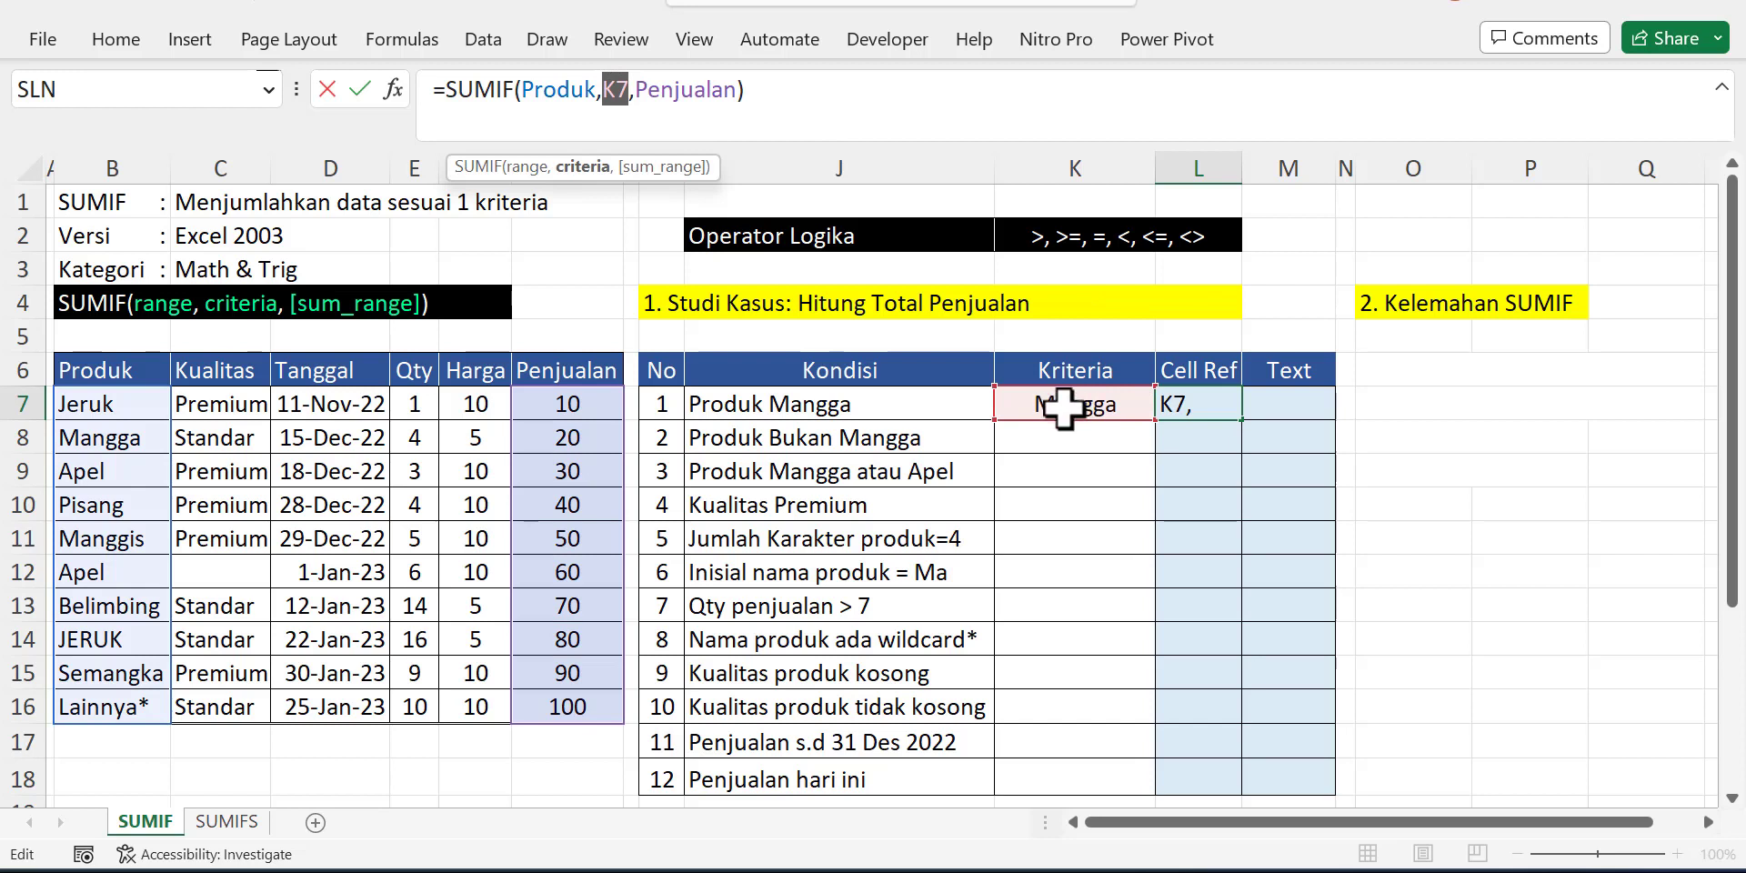
pyautogui.press('Escape')
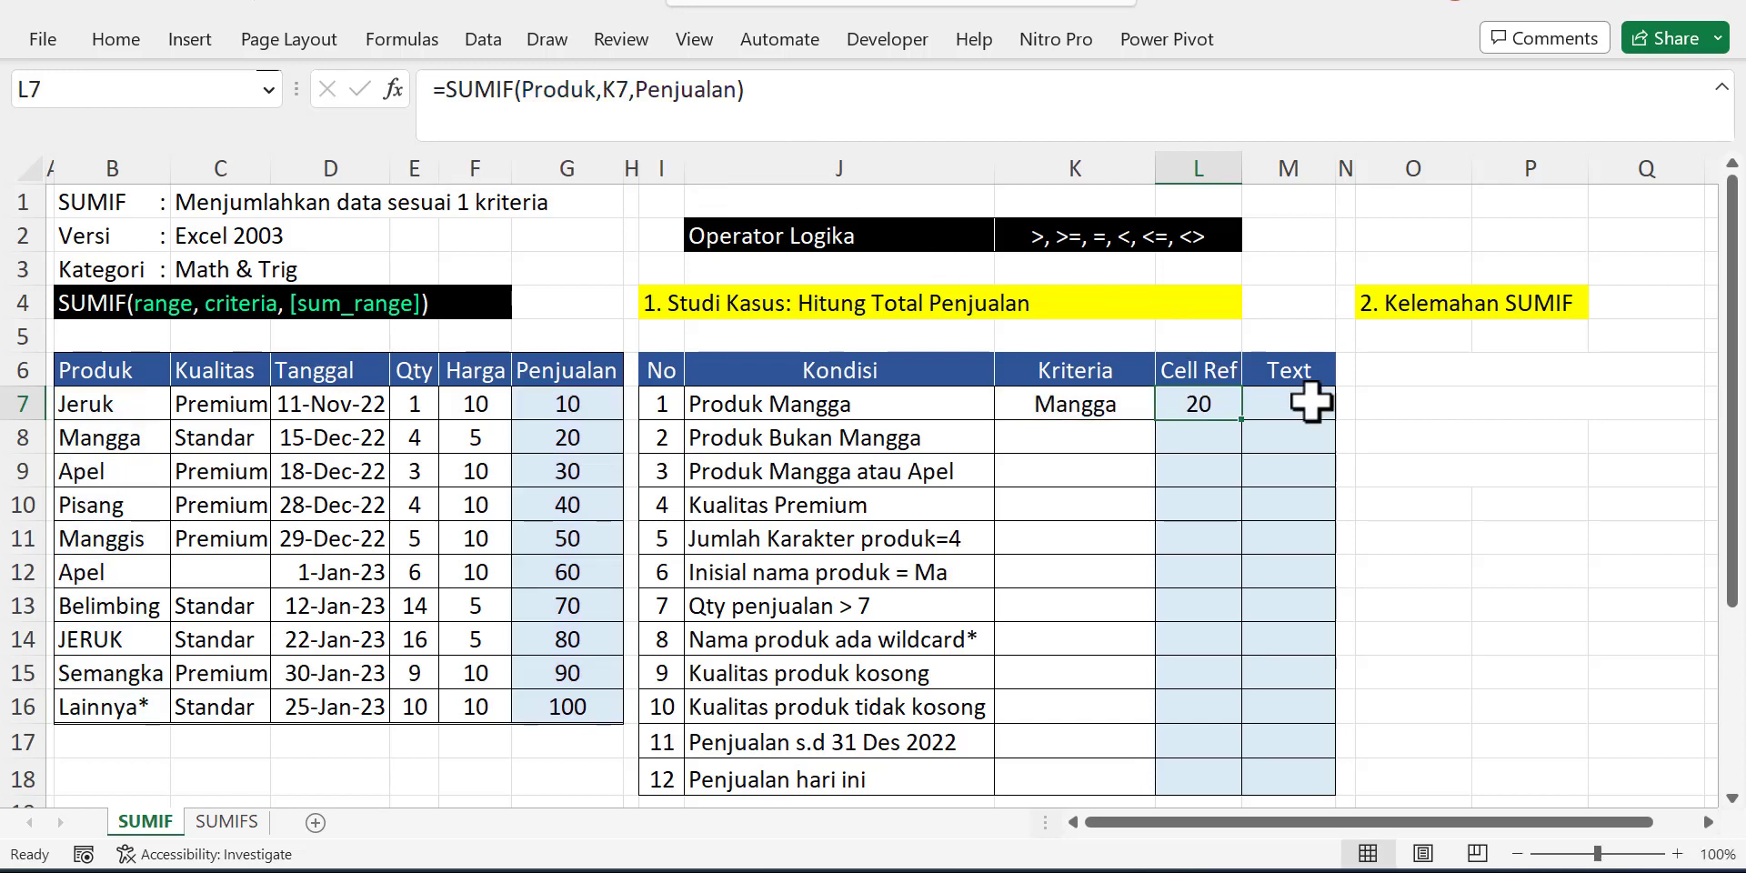
pyautogui.click(1290, 365)
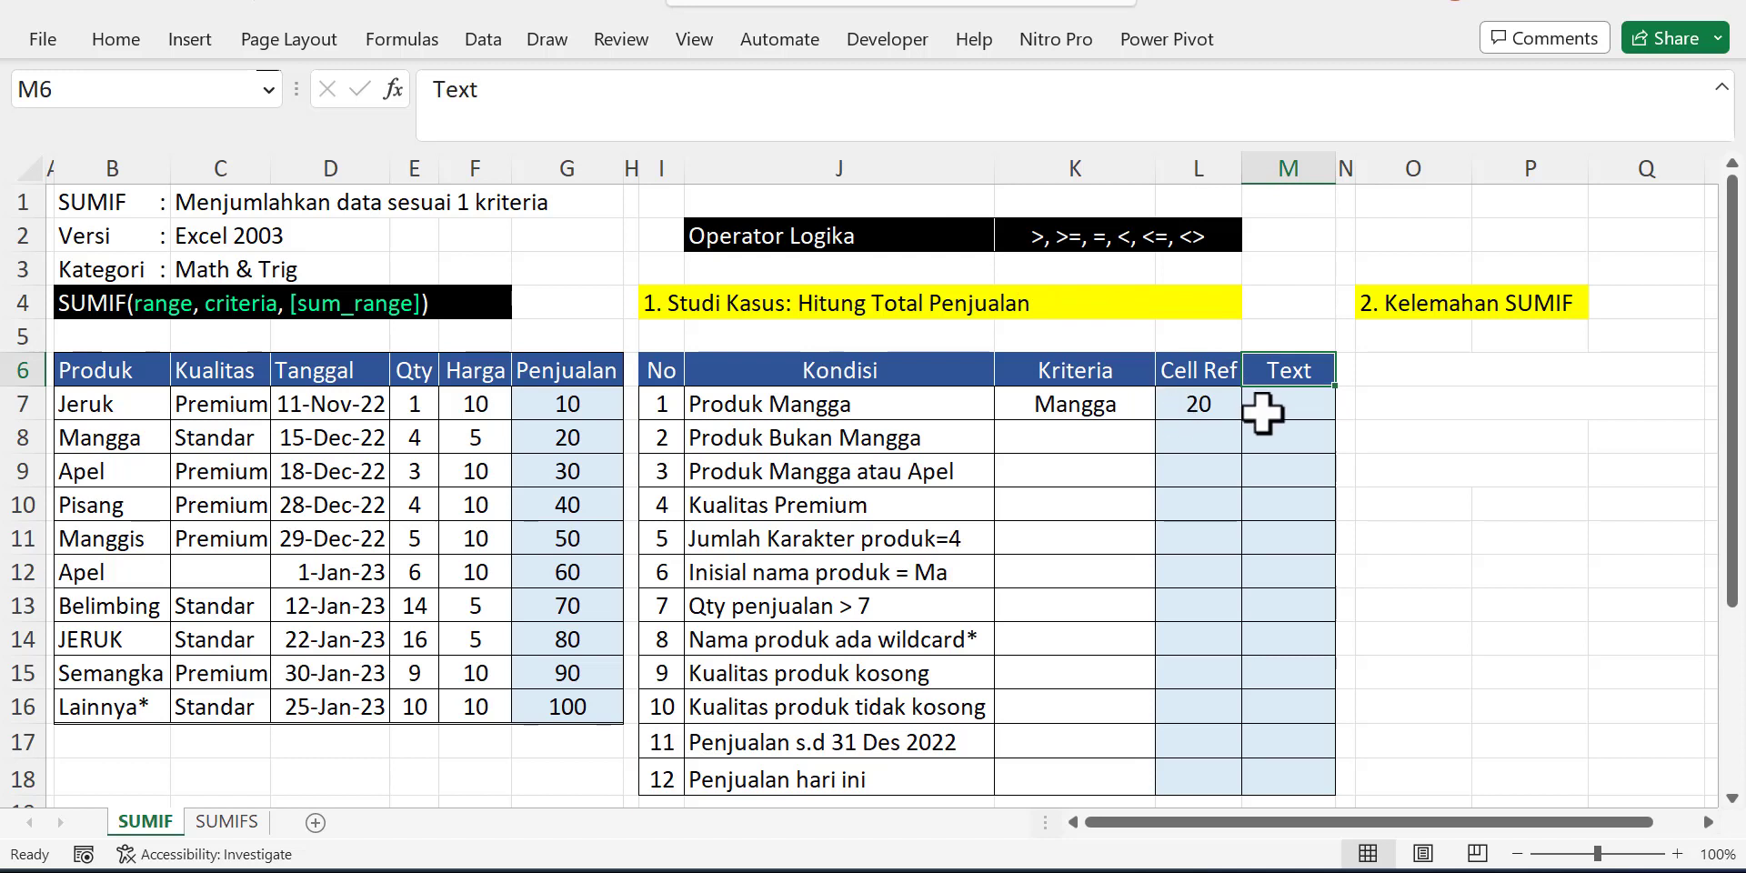
# - Set the font colour of M7, the text-criteria total for Produk Mangga, to Automatic
pyautogui.hotkey('alt', 'h')
pyautogui.press('f')
pyautogui.press('c')
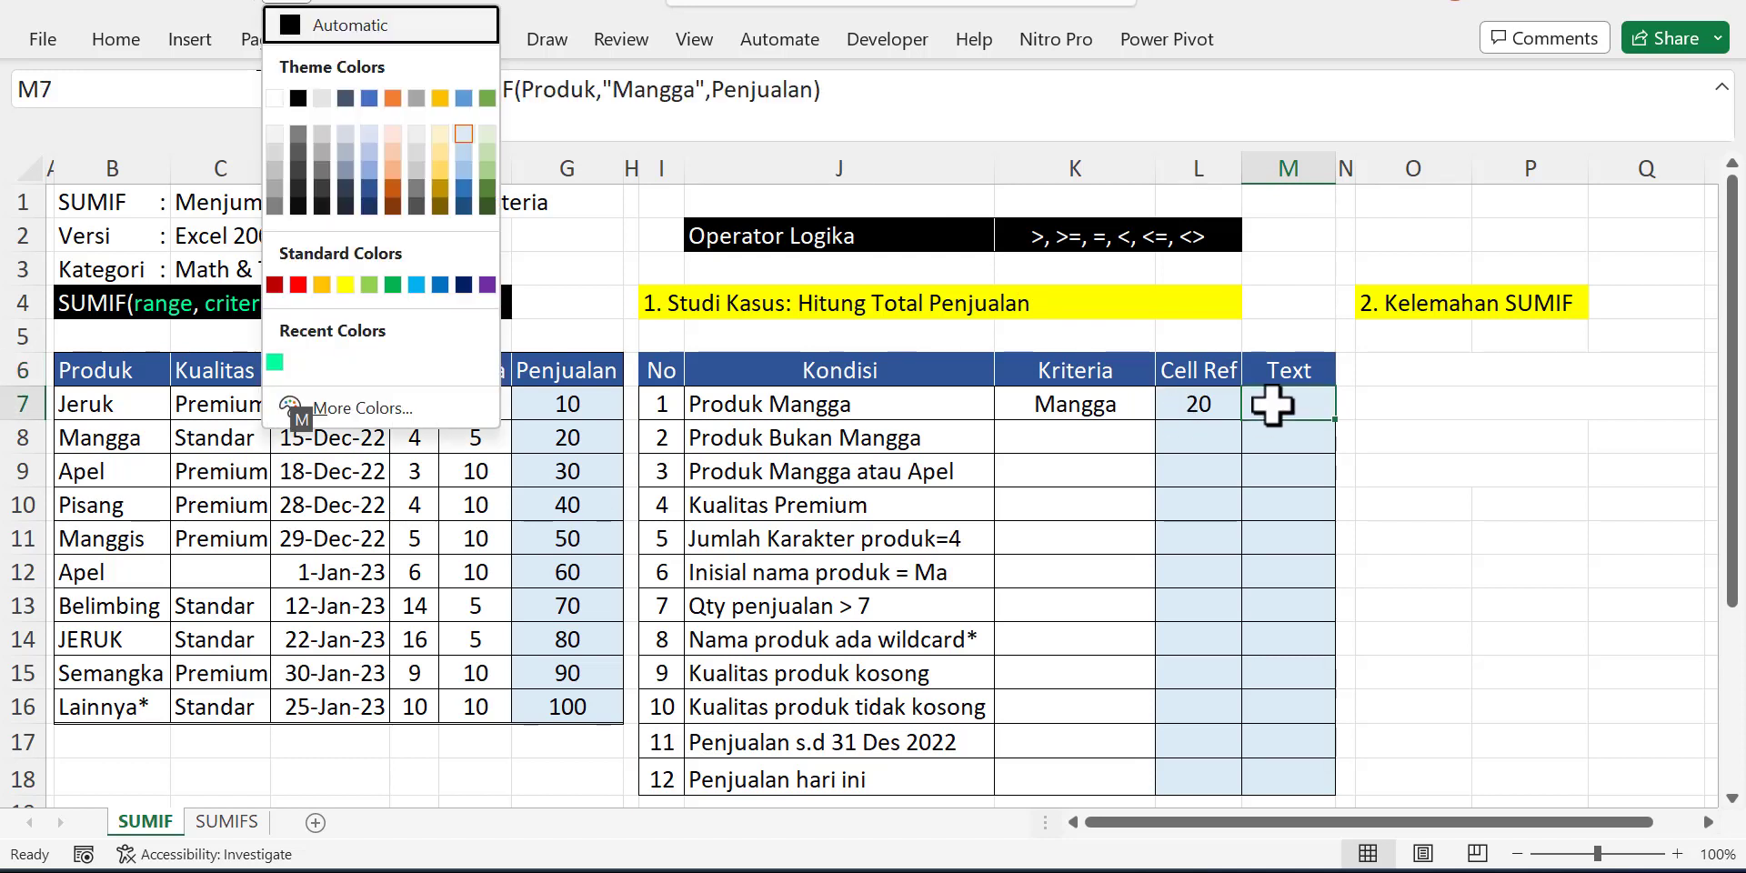
pyautogui.press('Return')
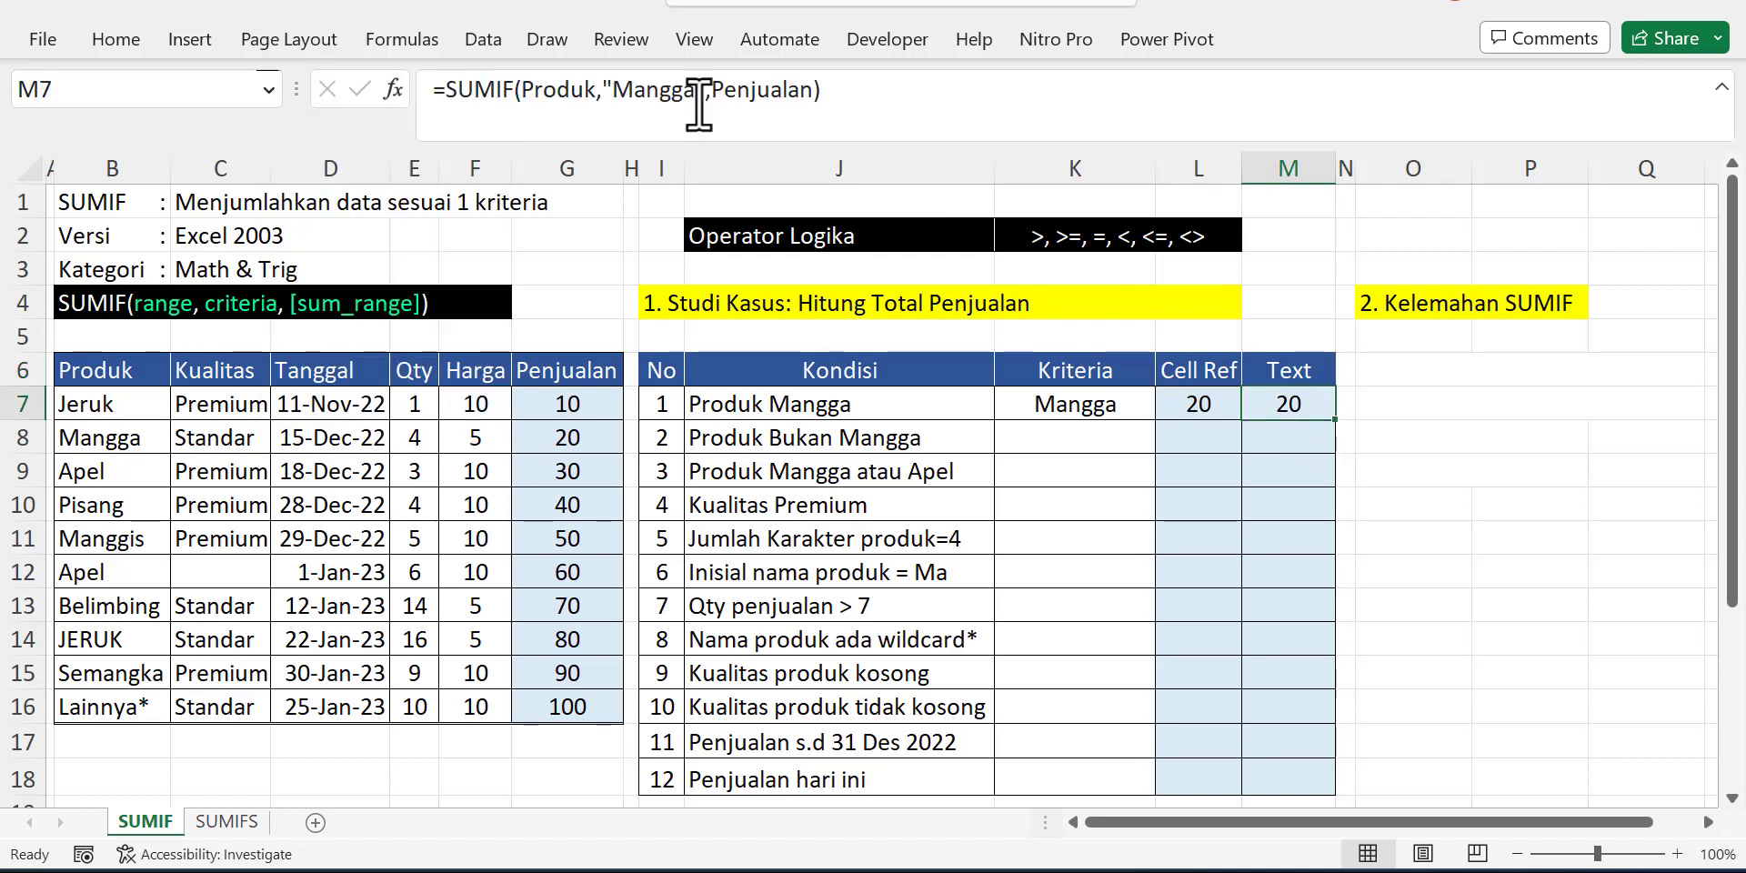
# - Inspect the "Mangga" text criterion in M7's SUMIF formula and leave the formula as it is
pyautogui.moveTo(602, 89); pyautogui.dragTo(705, 94)
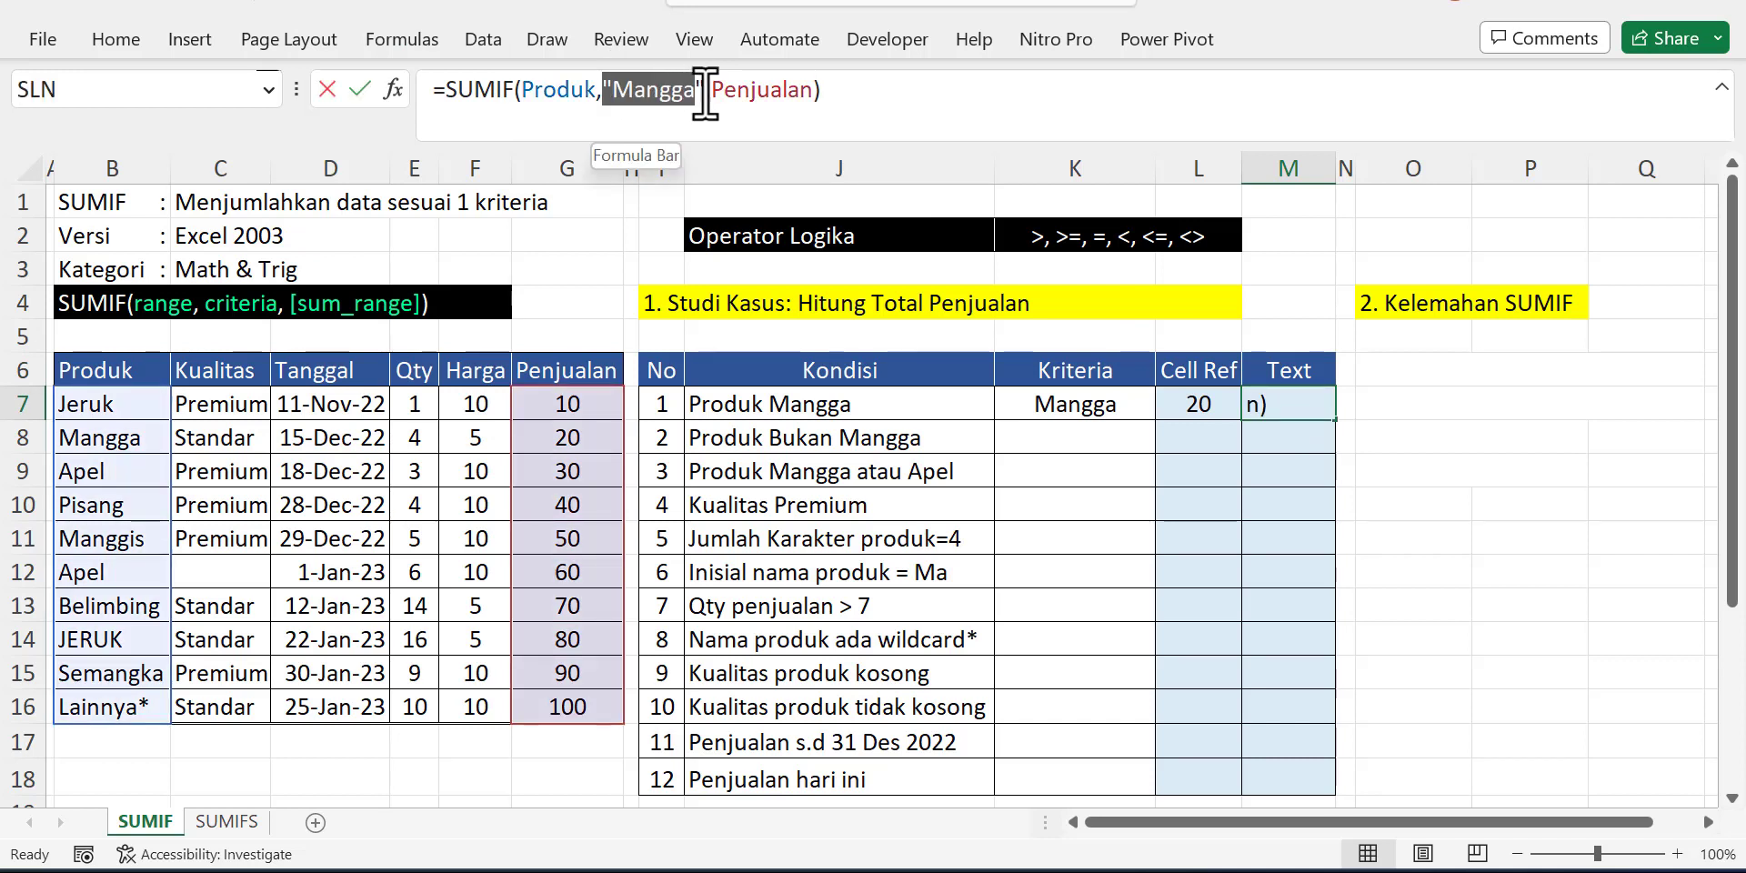
pyautogui.click(671, 89)
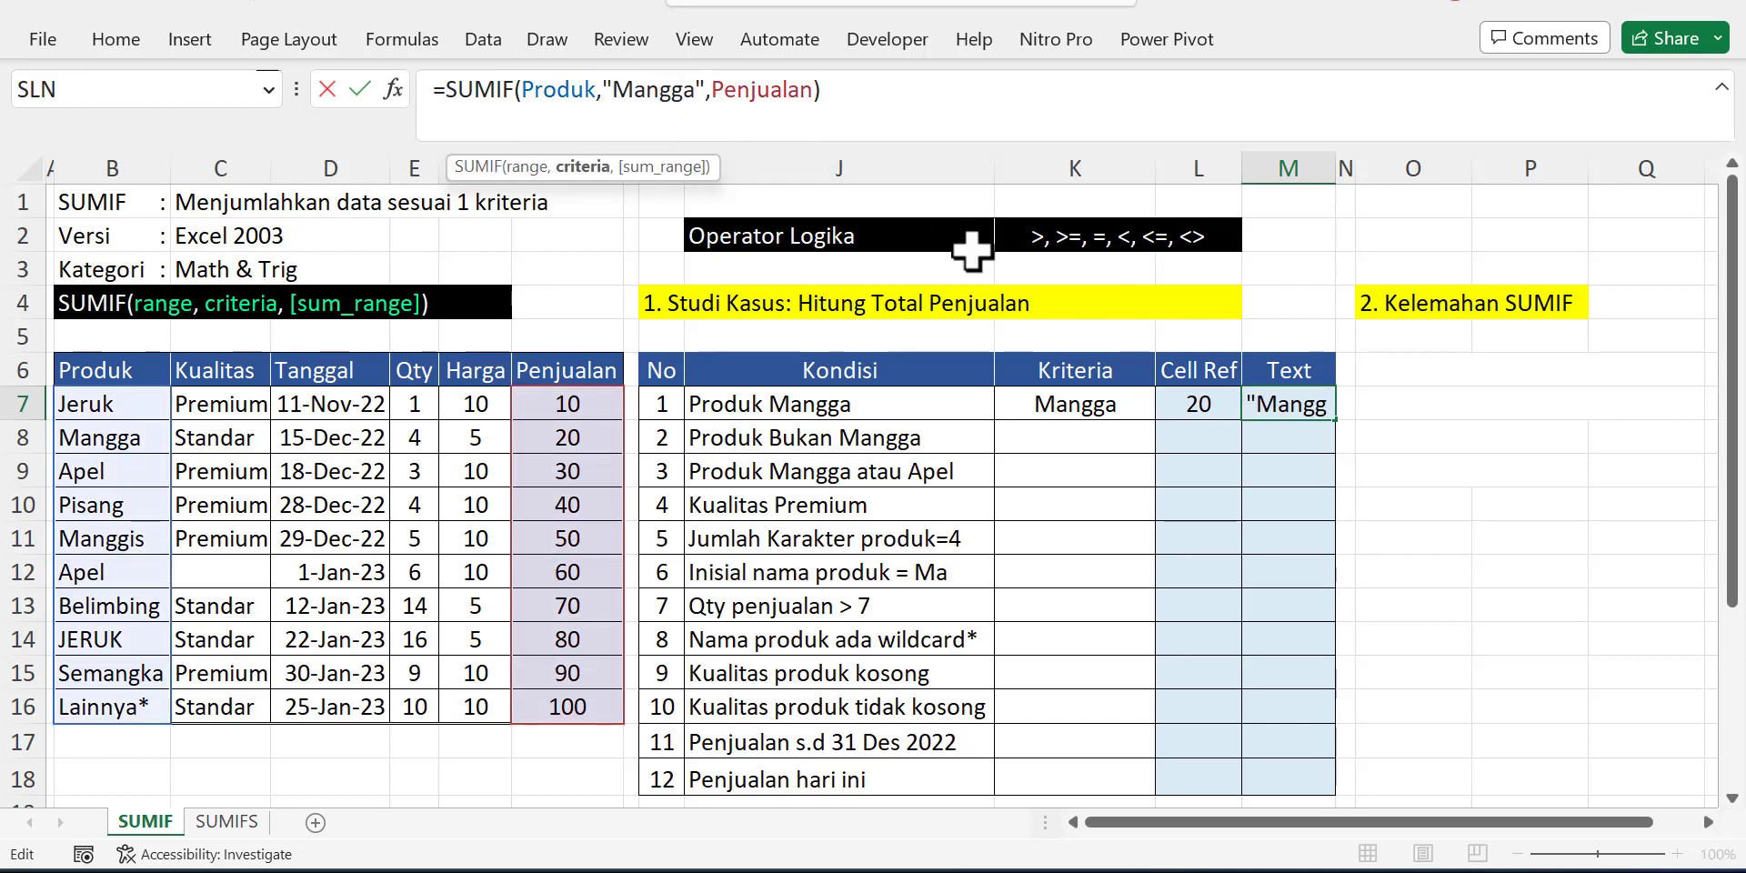
pyautogui.press('Escape')
# - Review the list of remaining conditions numbered 2 to 12, starting from Produk Bukan Mangga
pyautogui.click(1188, 406)
pyautogui.moveTo(663, 441); pyautogui.dragTo(670, 780)
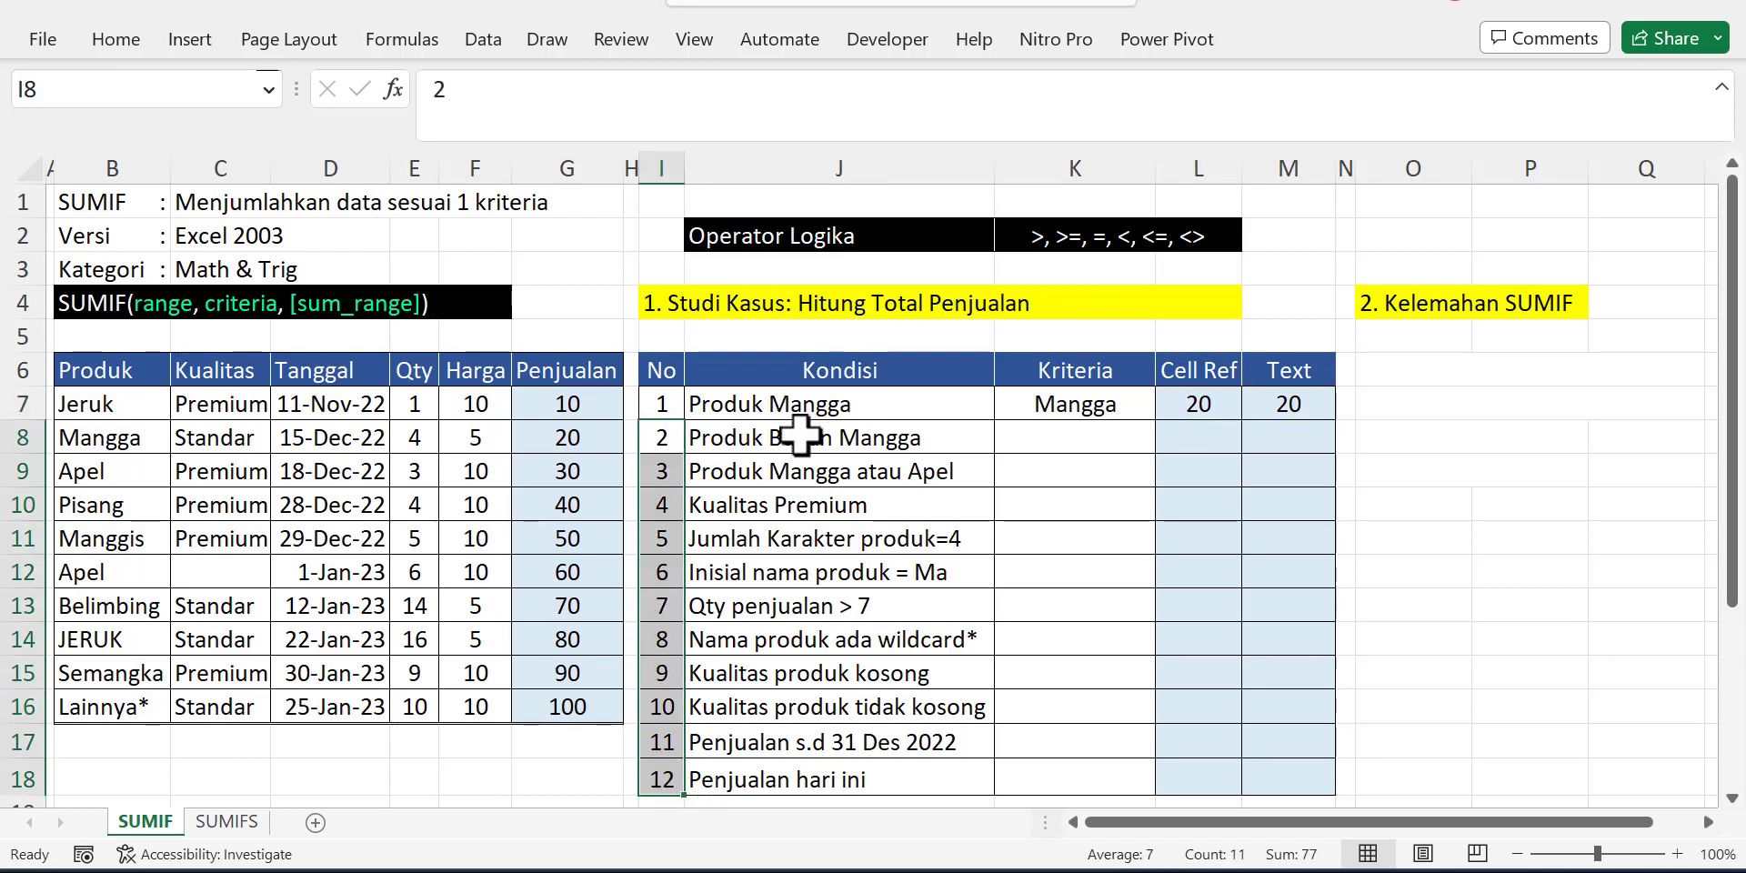
pyautogui.moveTo(800, 437); pyautogui.dragTo(818, 778)
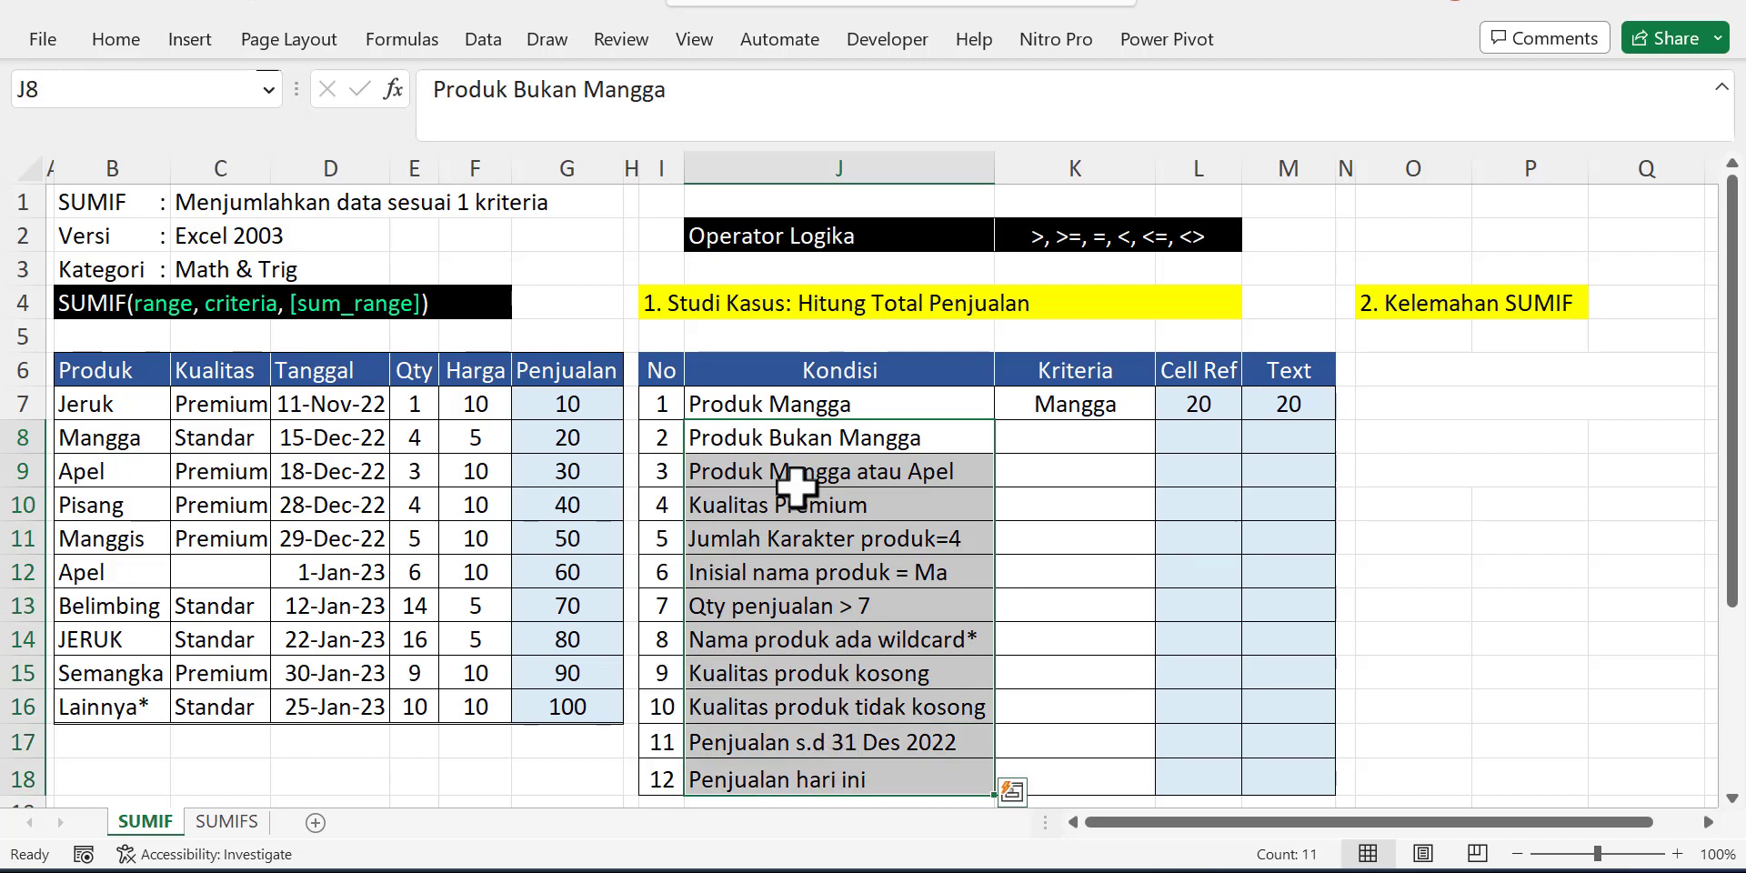
pyautogui.click(788, 443)
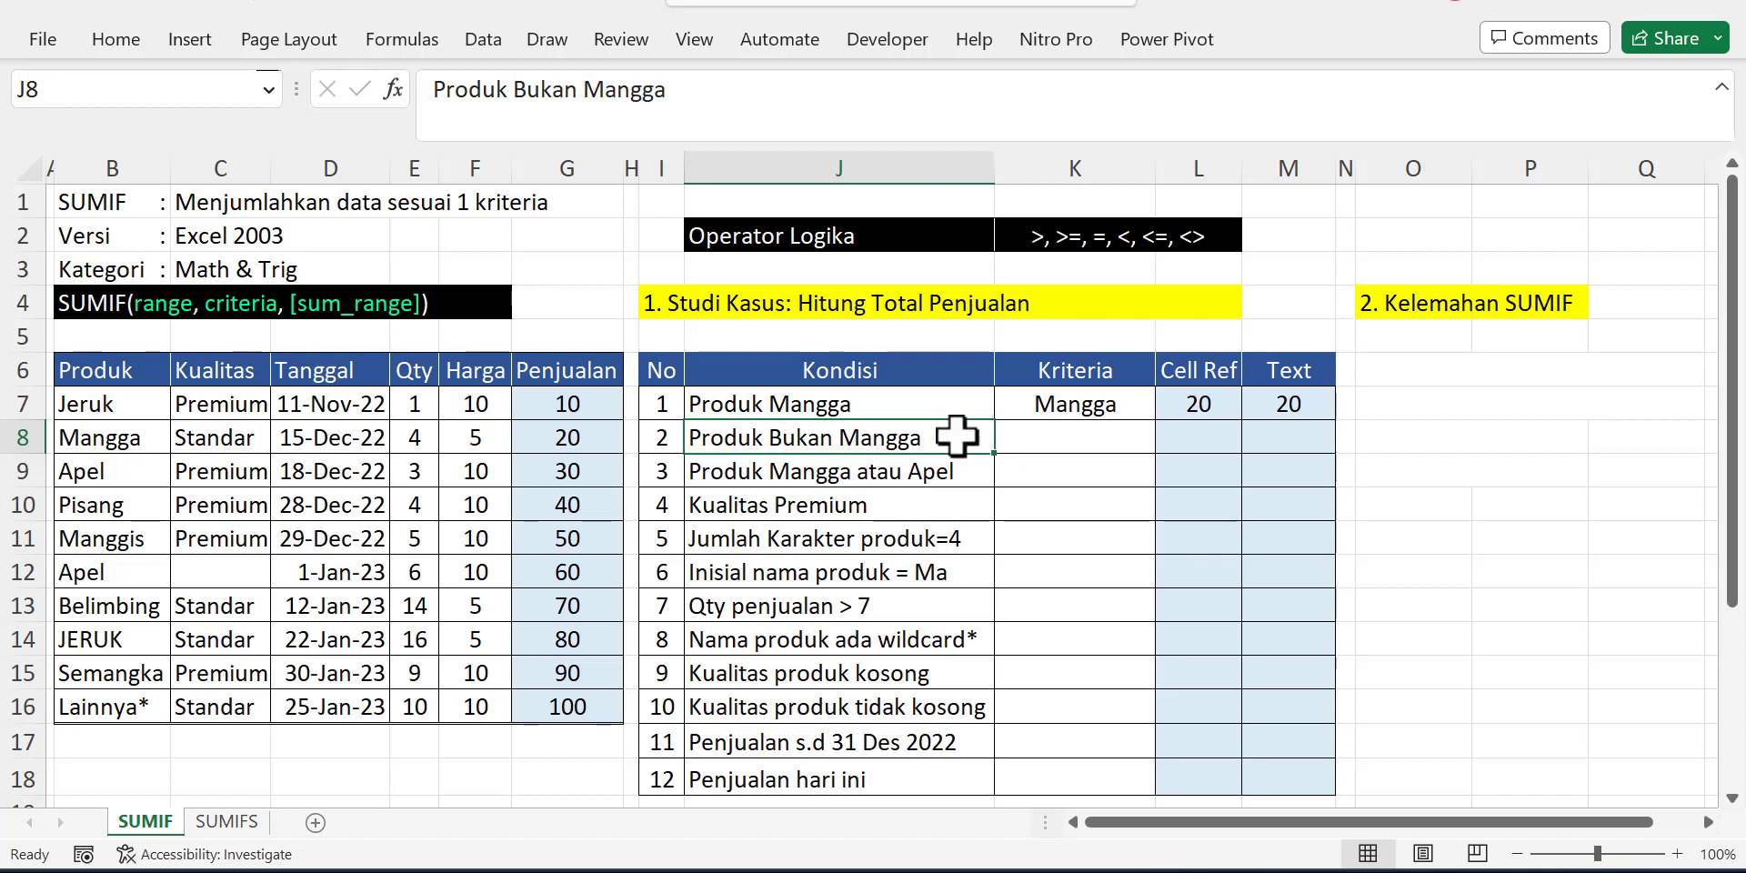
# - Set the font colour of K8:M8, the Produk Bukan Mangga row, to Automatic and check the <>Mangga criterion in K8
pyautogui.moveTo(1046, 443); pyautogui.dragTo(1286, 451)
pyautogui.hotkey('alt', '4')
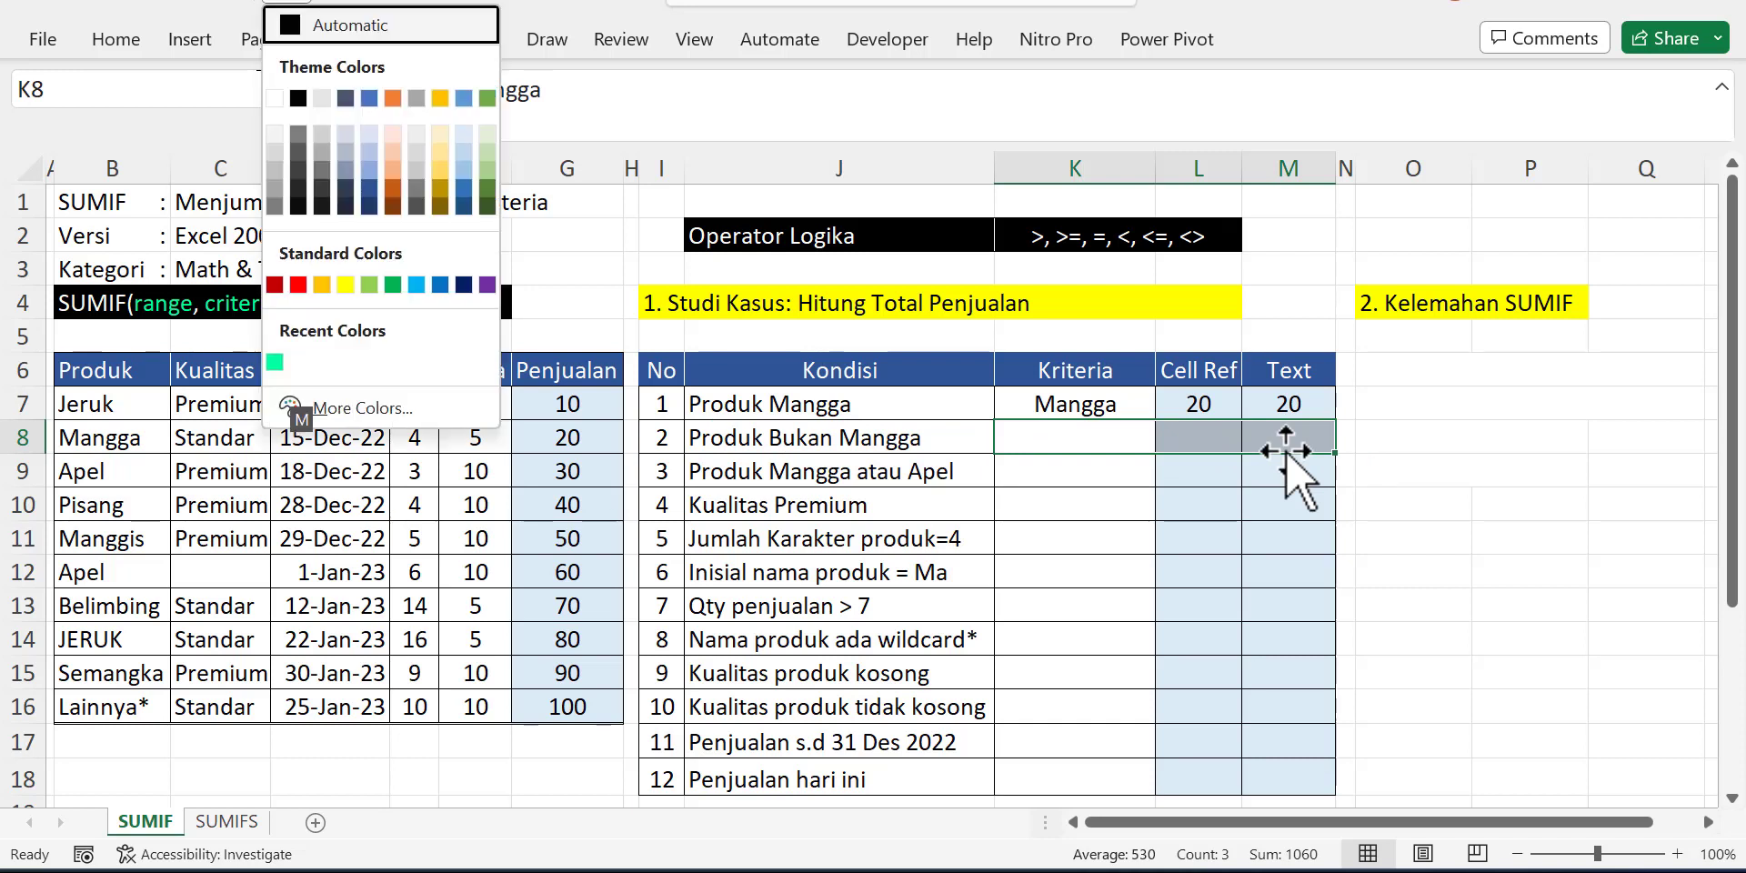
pyautogui.press('Return')
pyautogui.press('Left')
pyautogui.press('Right')
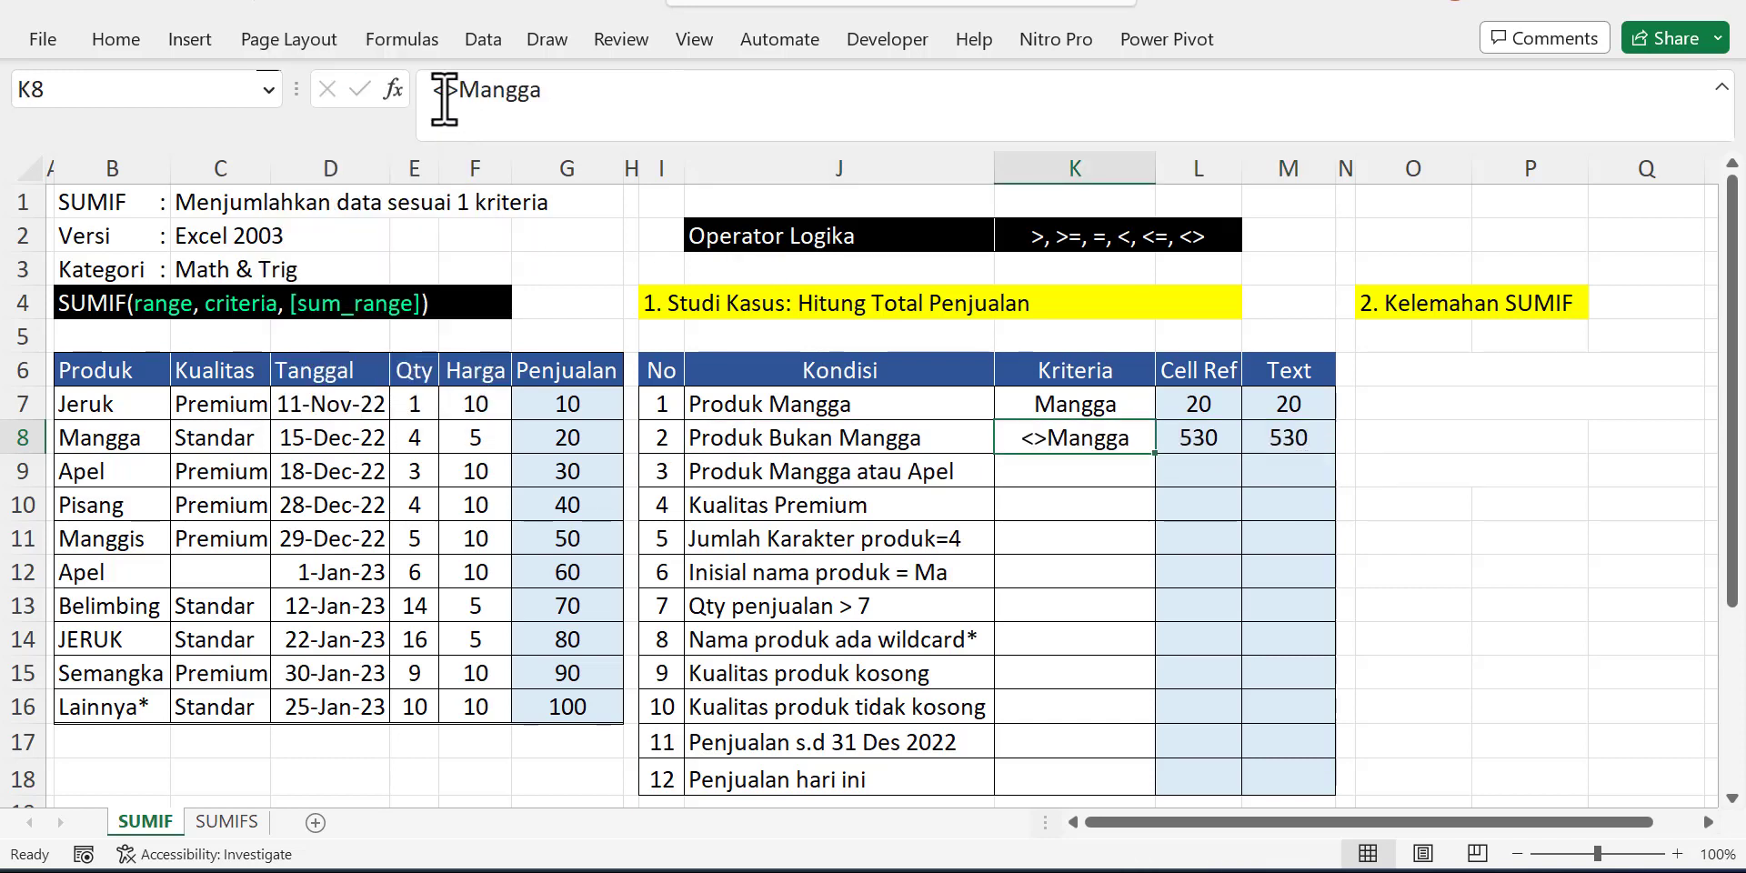
pyautogui.press('Escape')
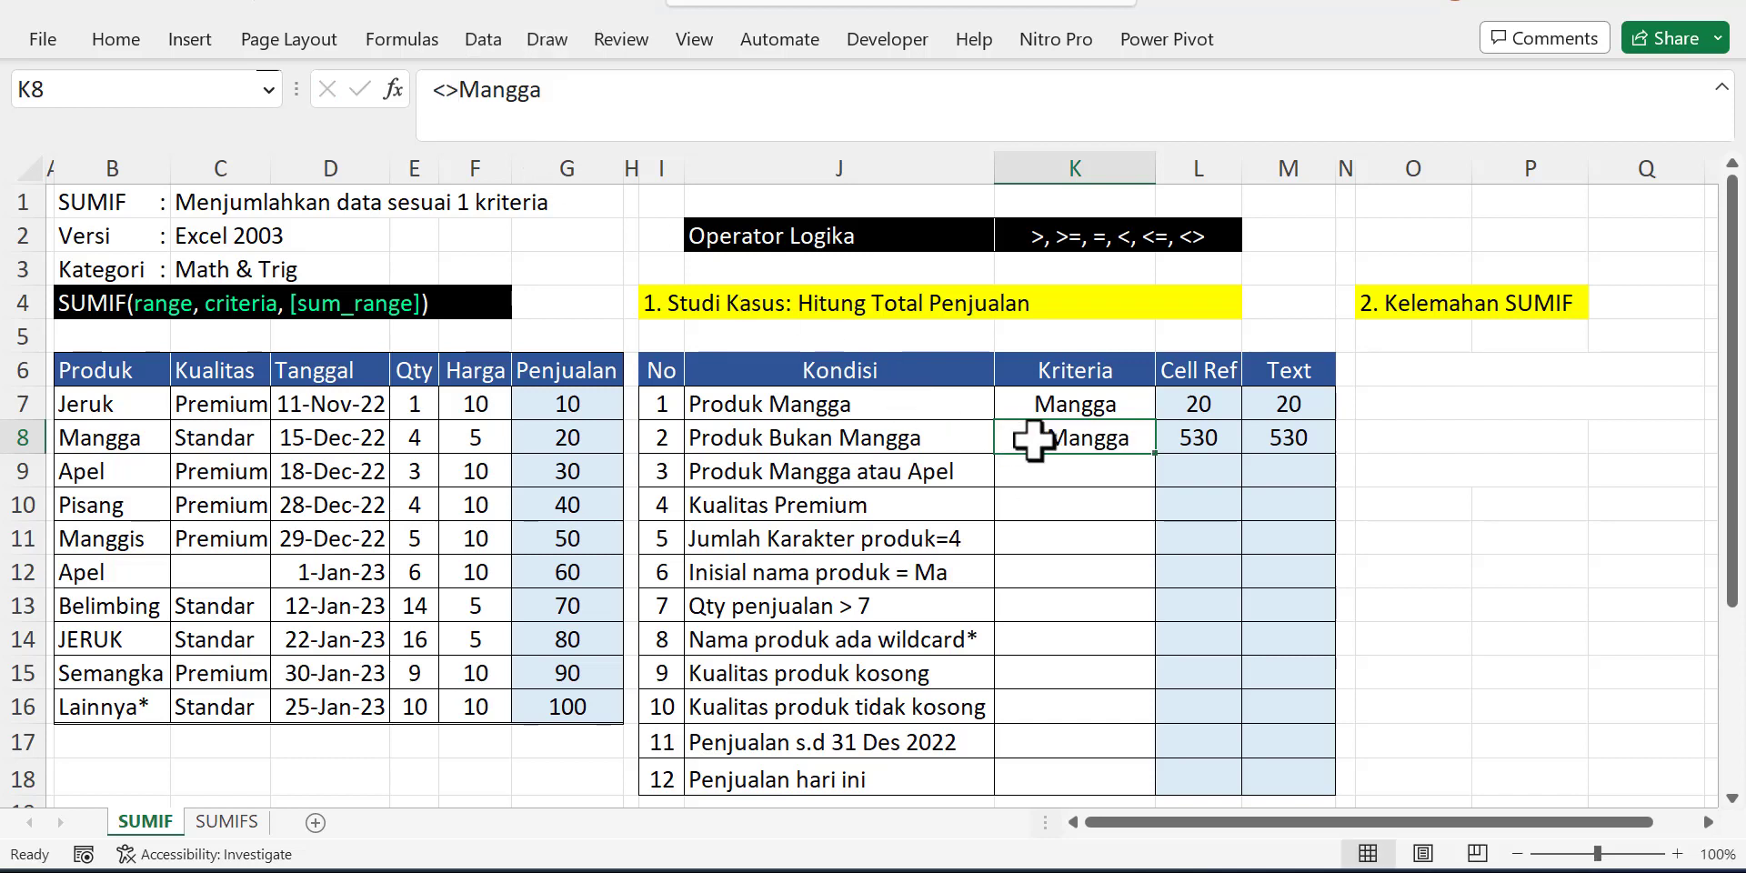
# - Inspect the K8 criteria reference in L8's SUMIF formula and the "<>Mangga" text criterion in M8's formula
pyautogui.click(1202, 436)
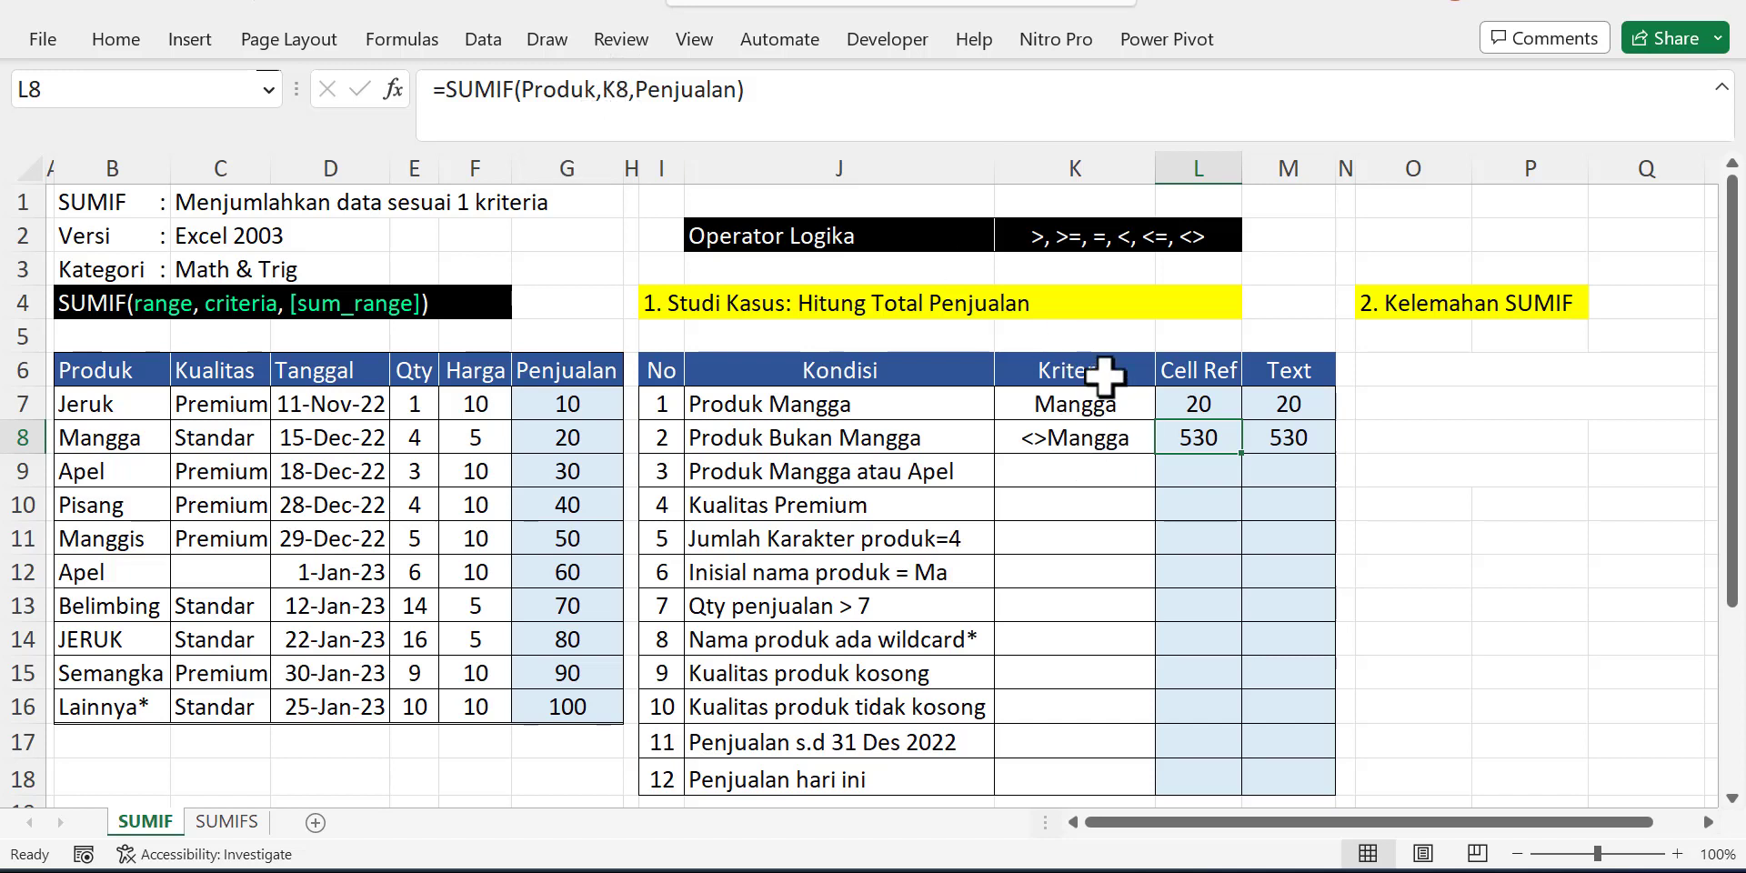
pyautogui.moveTo(635, 89); pyautogui.dragTo(738, 91)
pyautogui.press('Escape')
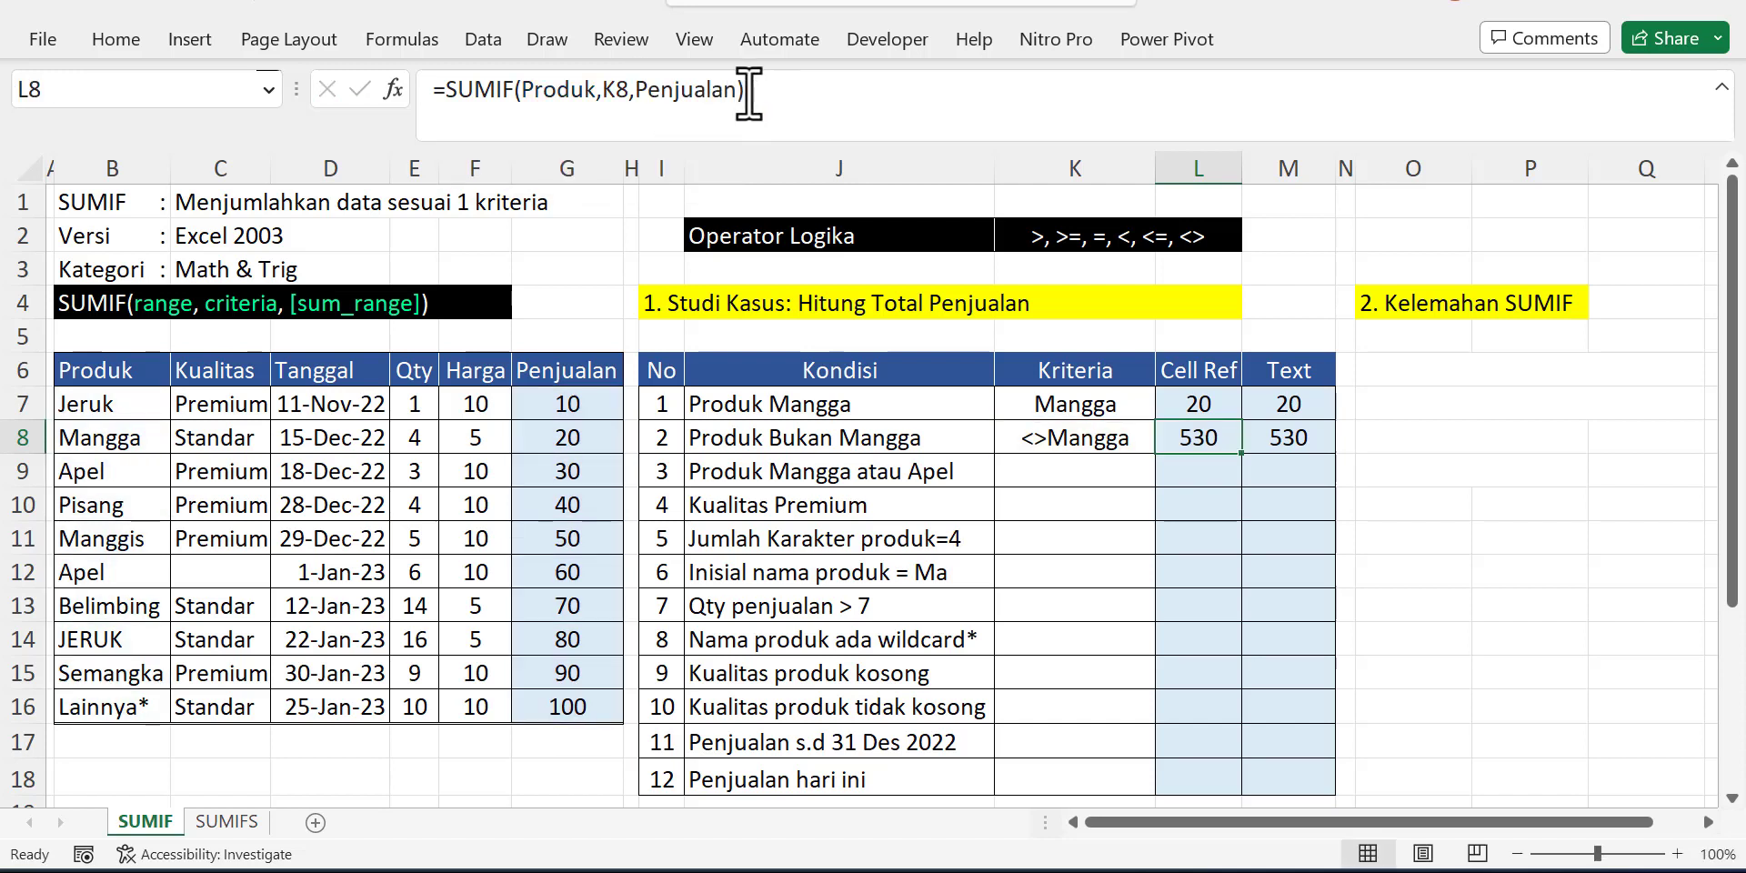
pyautogui.click(1284, 438)
pyautogui.moveTo(603, 89); pyautogui.dragTo(739, 91)
pyautogui.press('Escape')
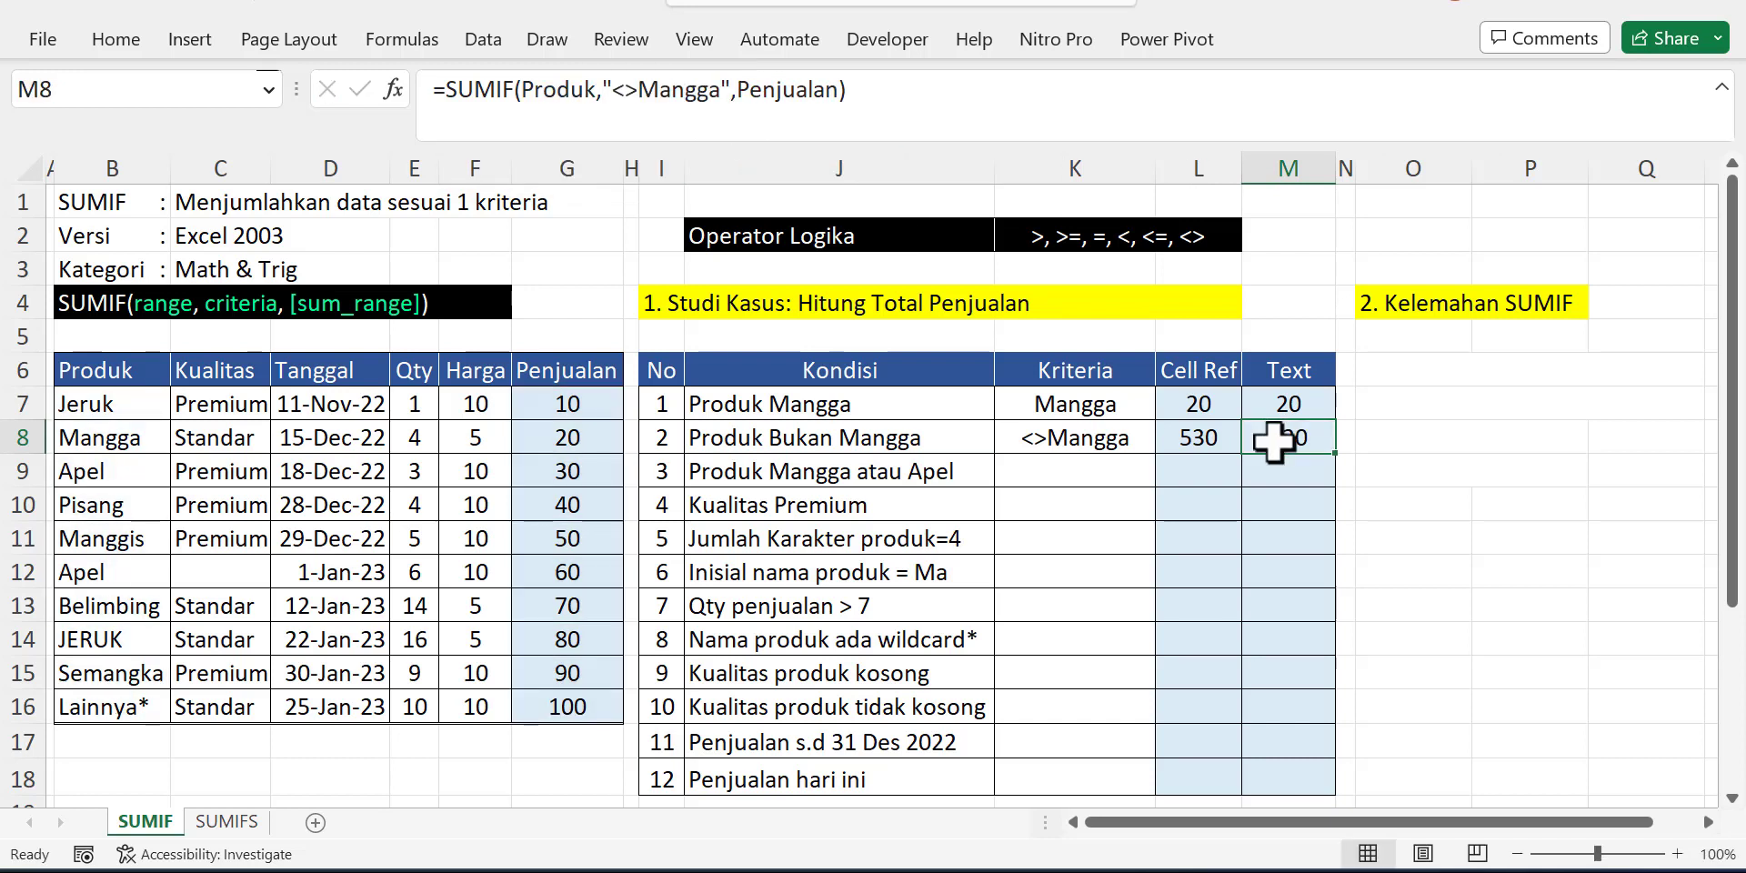
# - Set M9's font colour to Automatic and inspect the {"Mangga","Apel"} criteria and Penjualan sum range in its formula
pyautogui.click(760, 471)
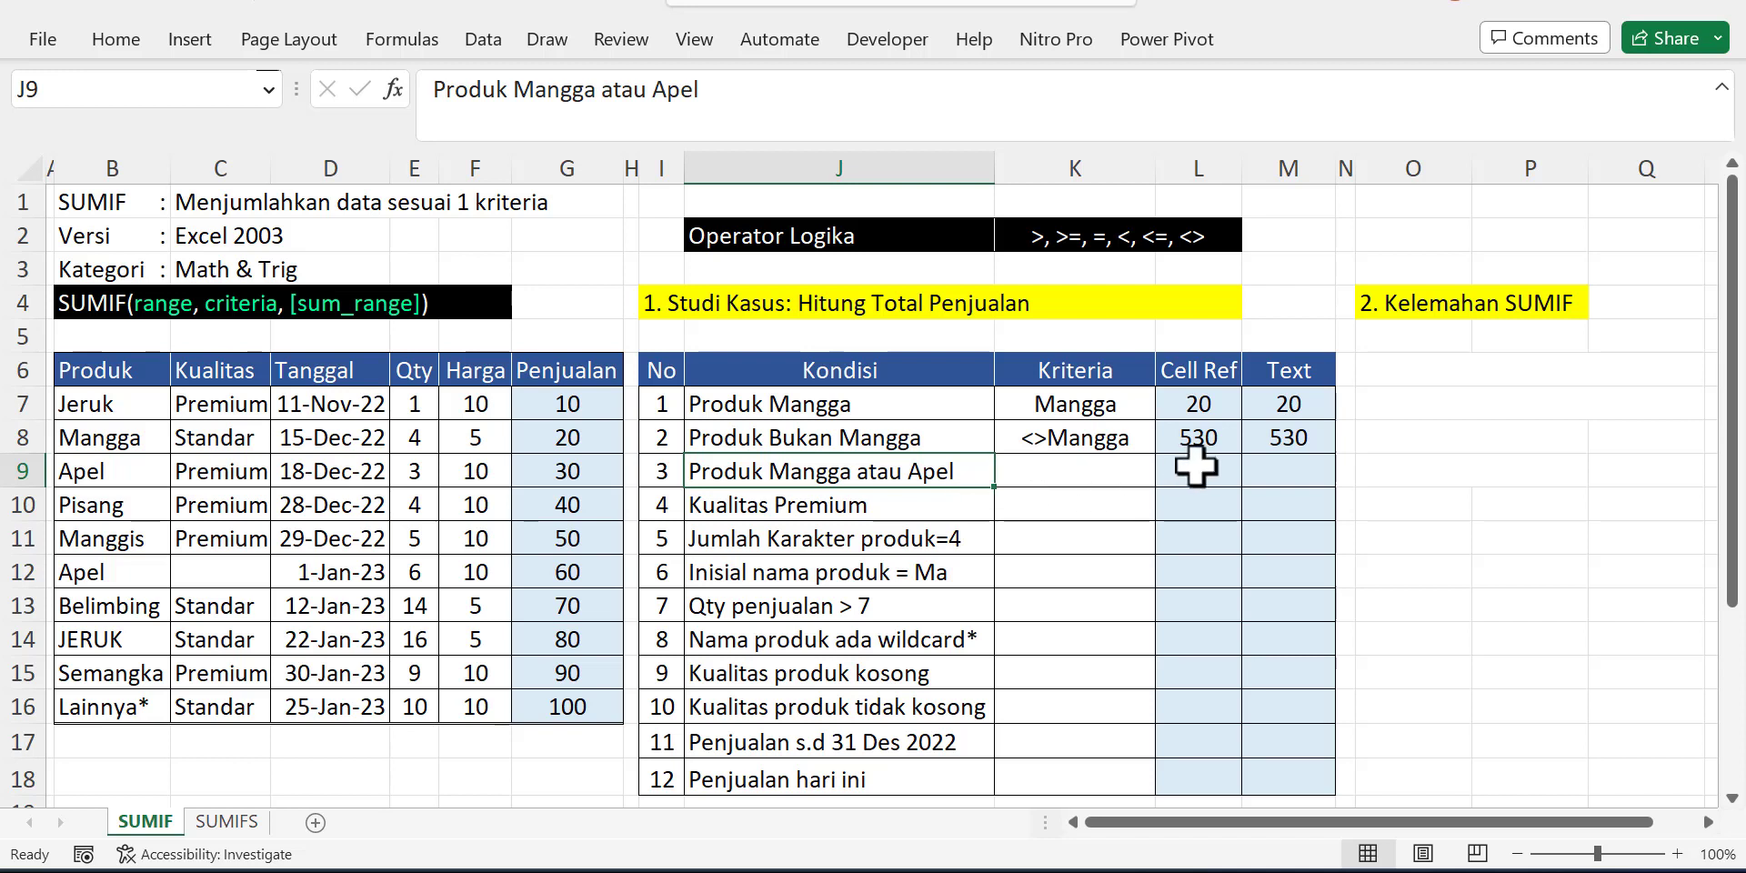
pyautogui.click(1273, 469)
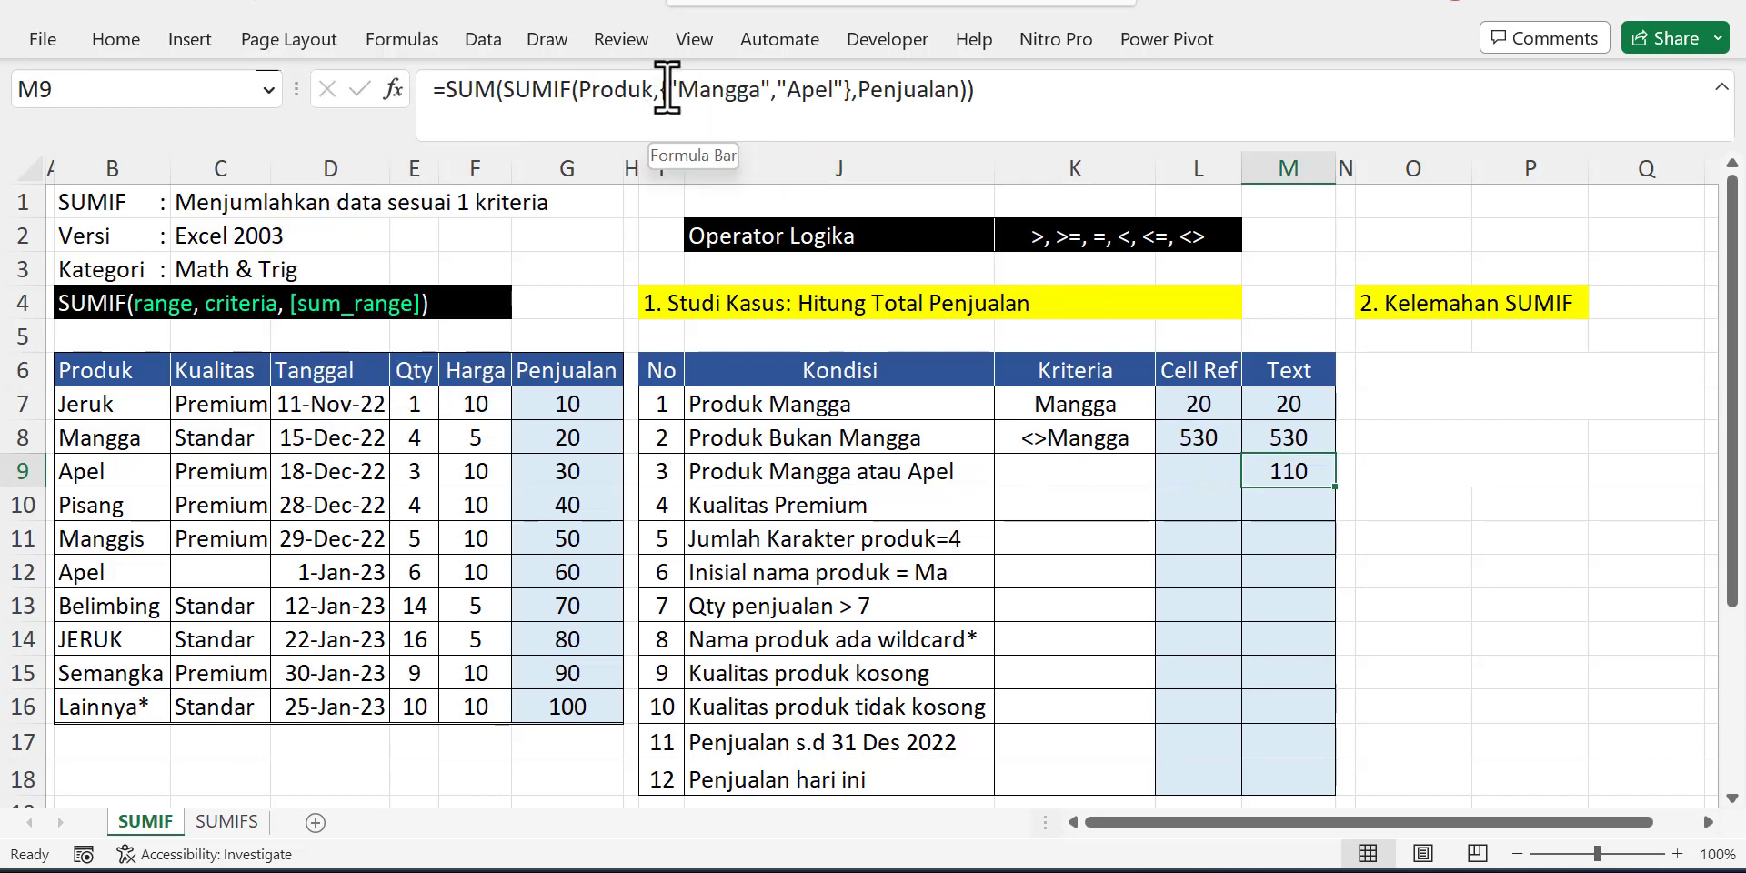
pyautogui.moveTo(666, 88); pyautogui.dragTo(852, 88)
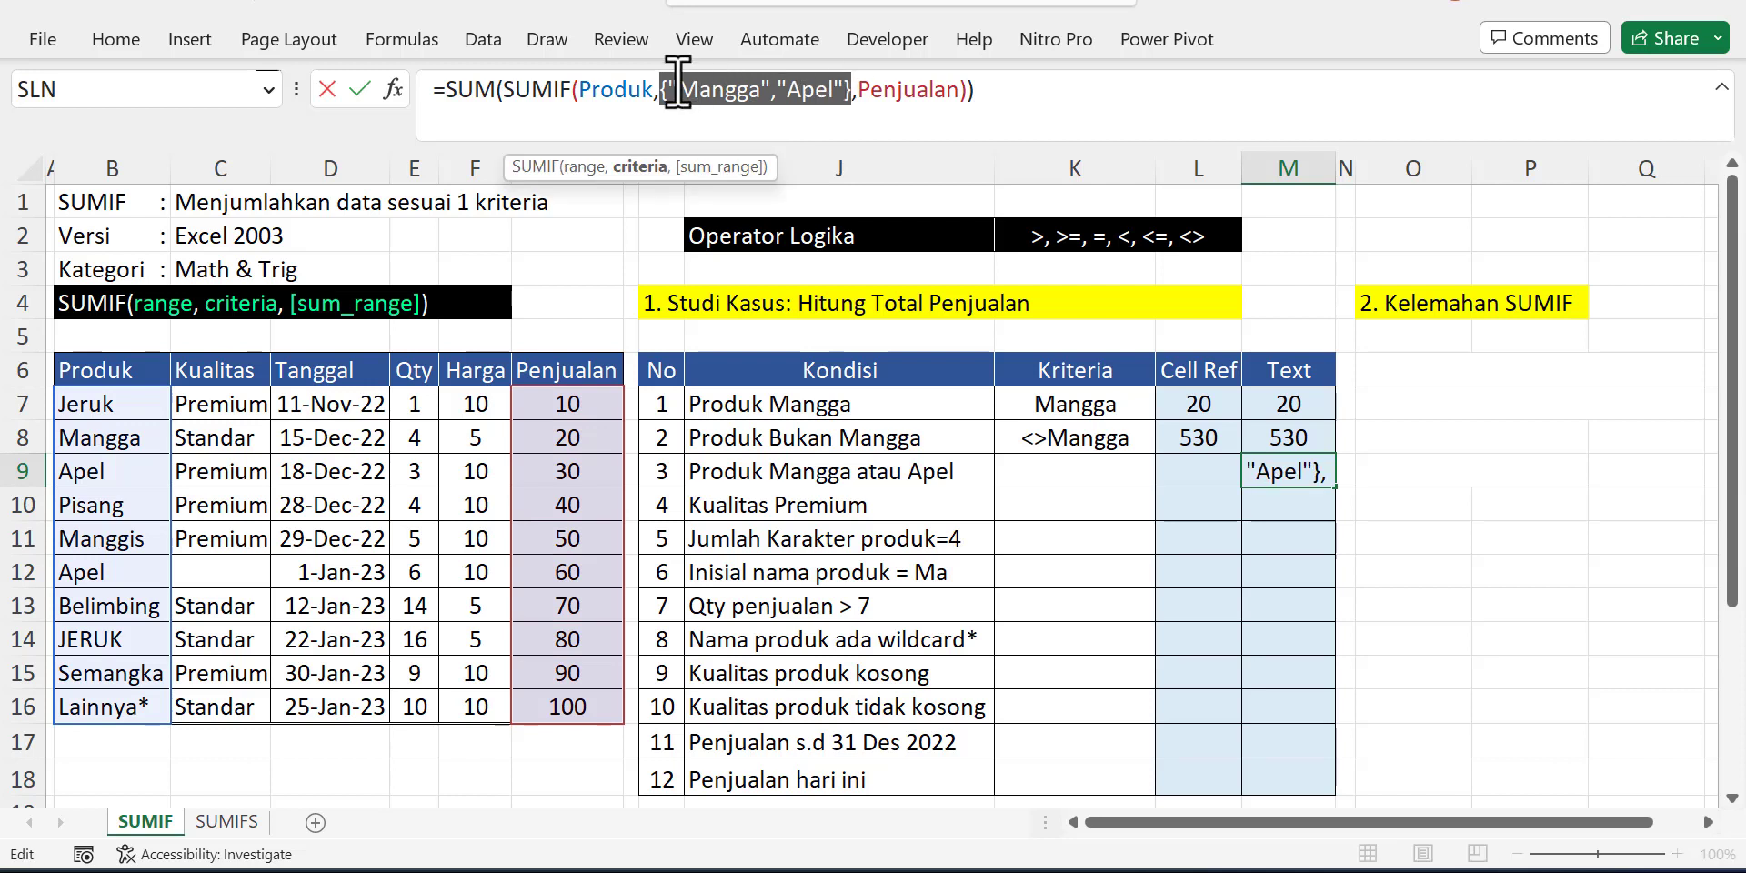
pyautogui.click(677, 89)
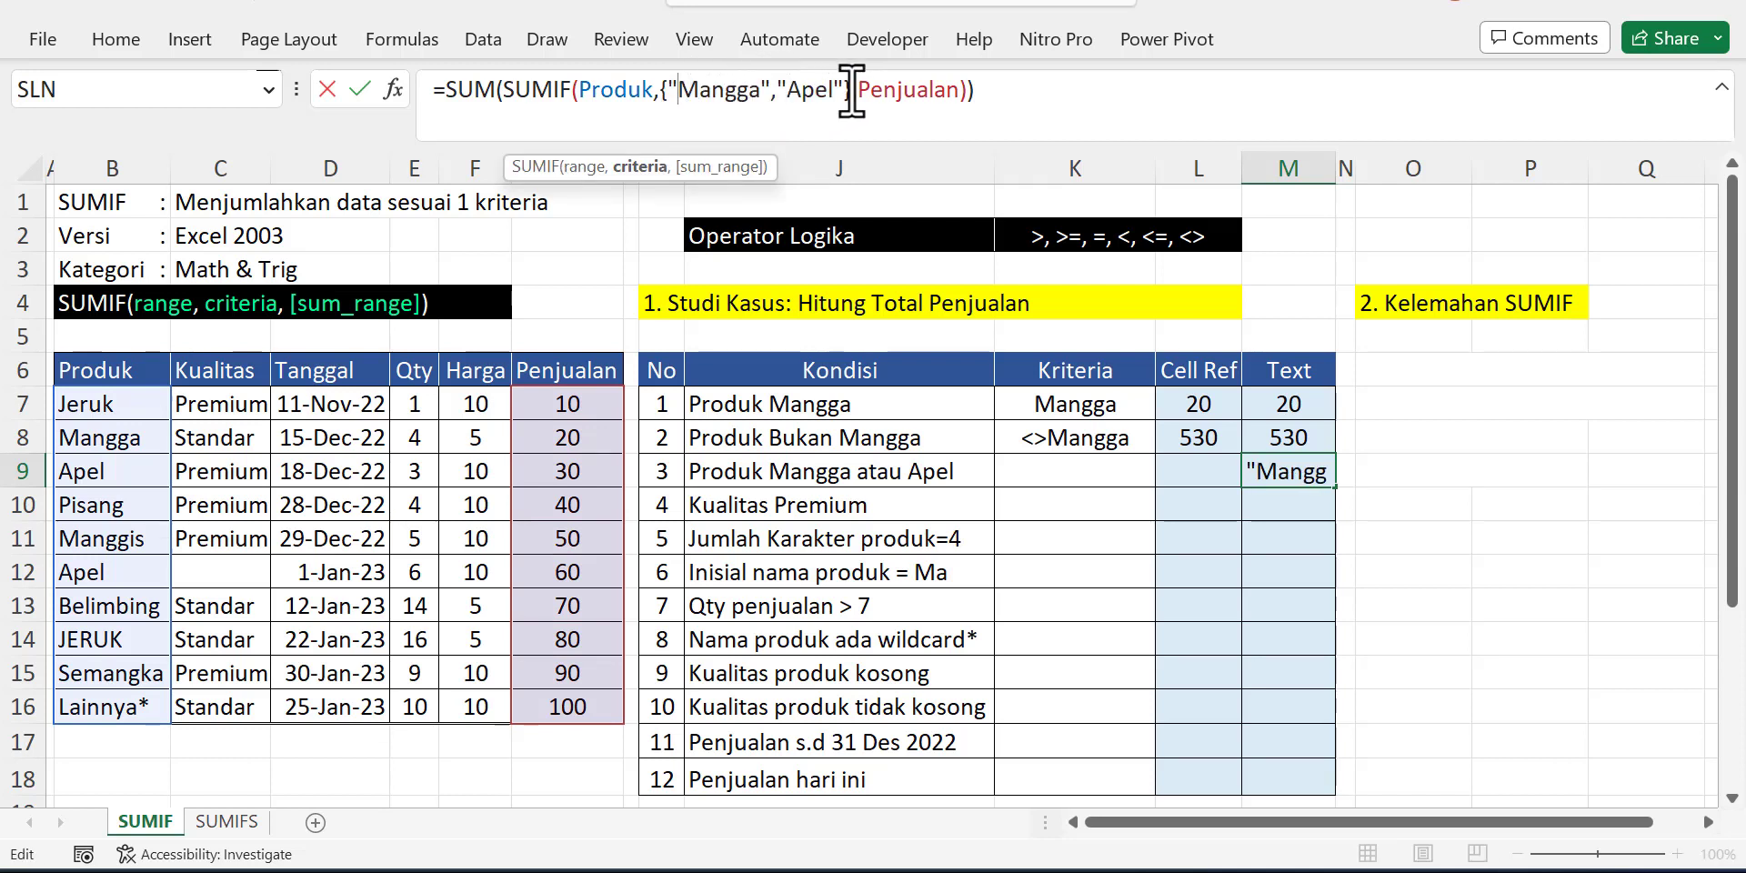
pyautogui.moveTo(855, 89); pyautogui.dragTo(955, 91)
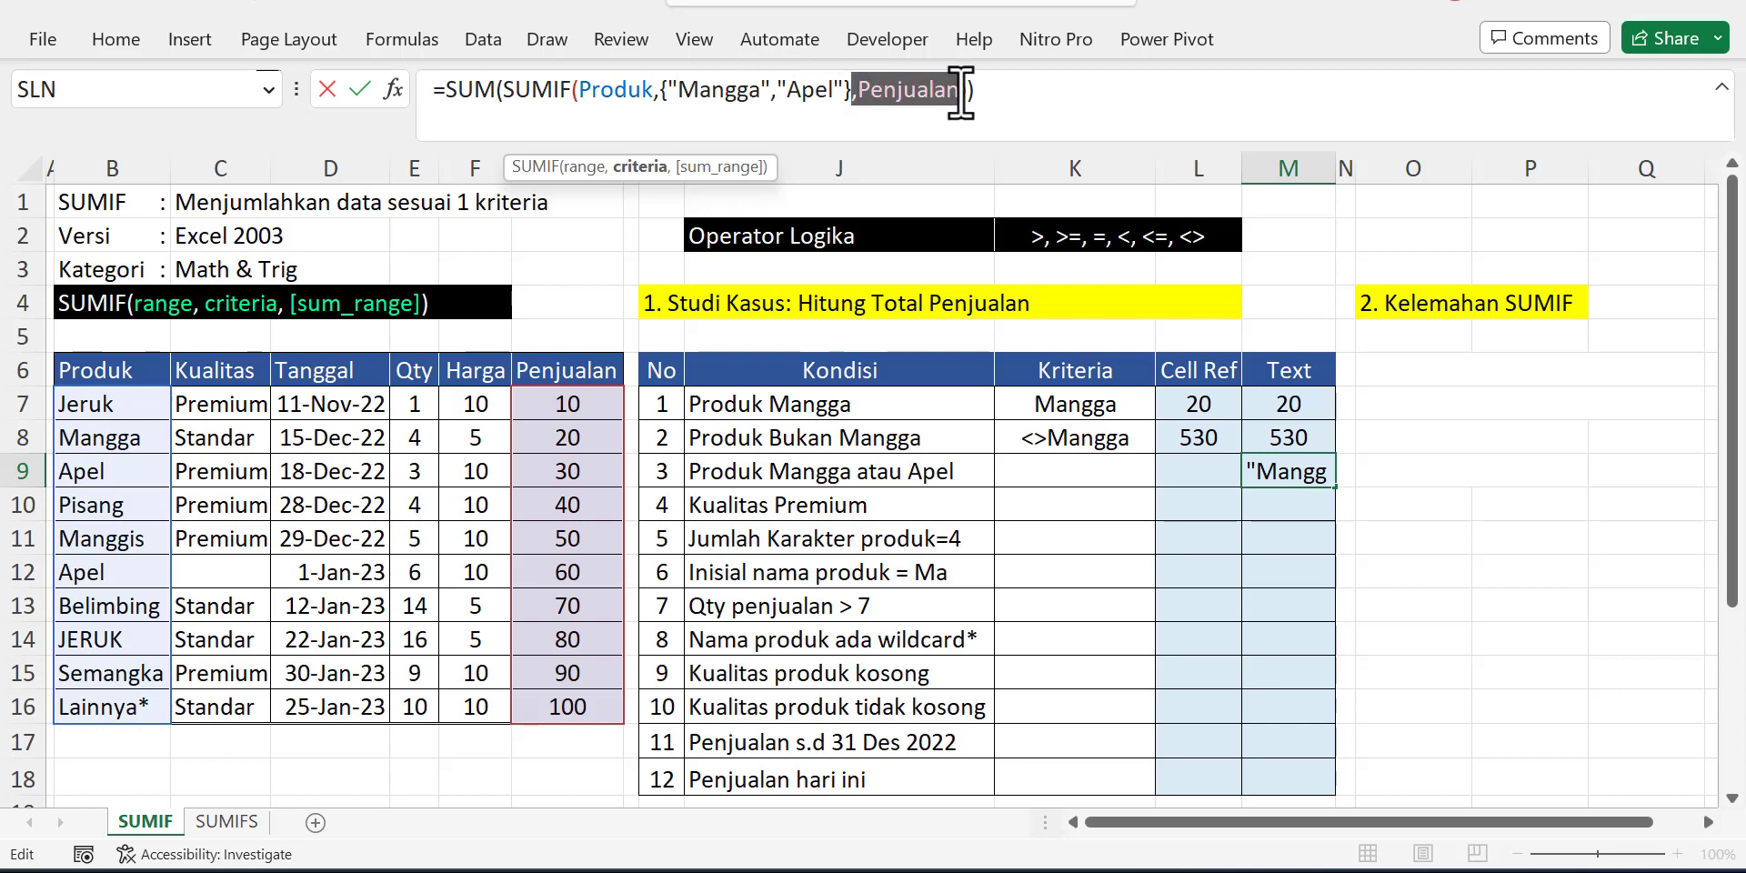
pyautogui.click(448, 90)
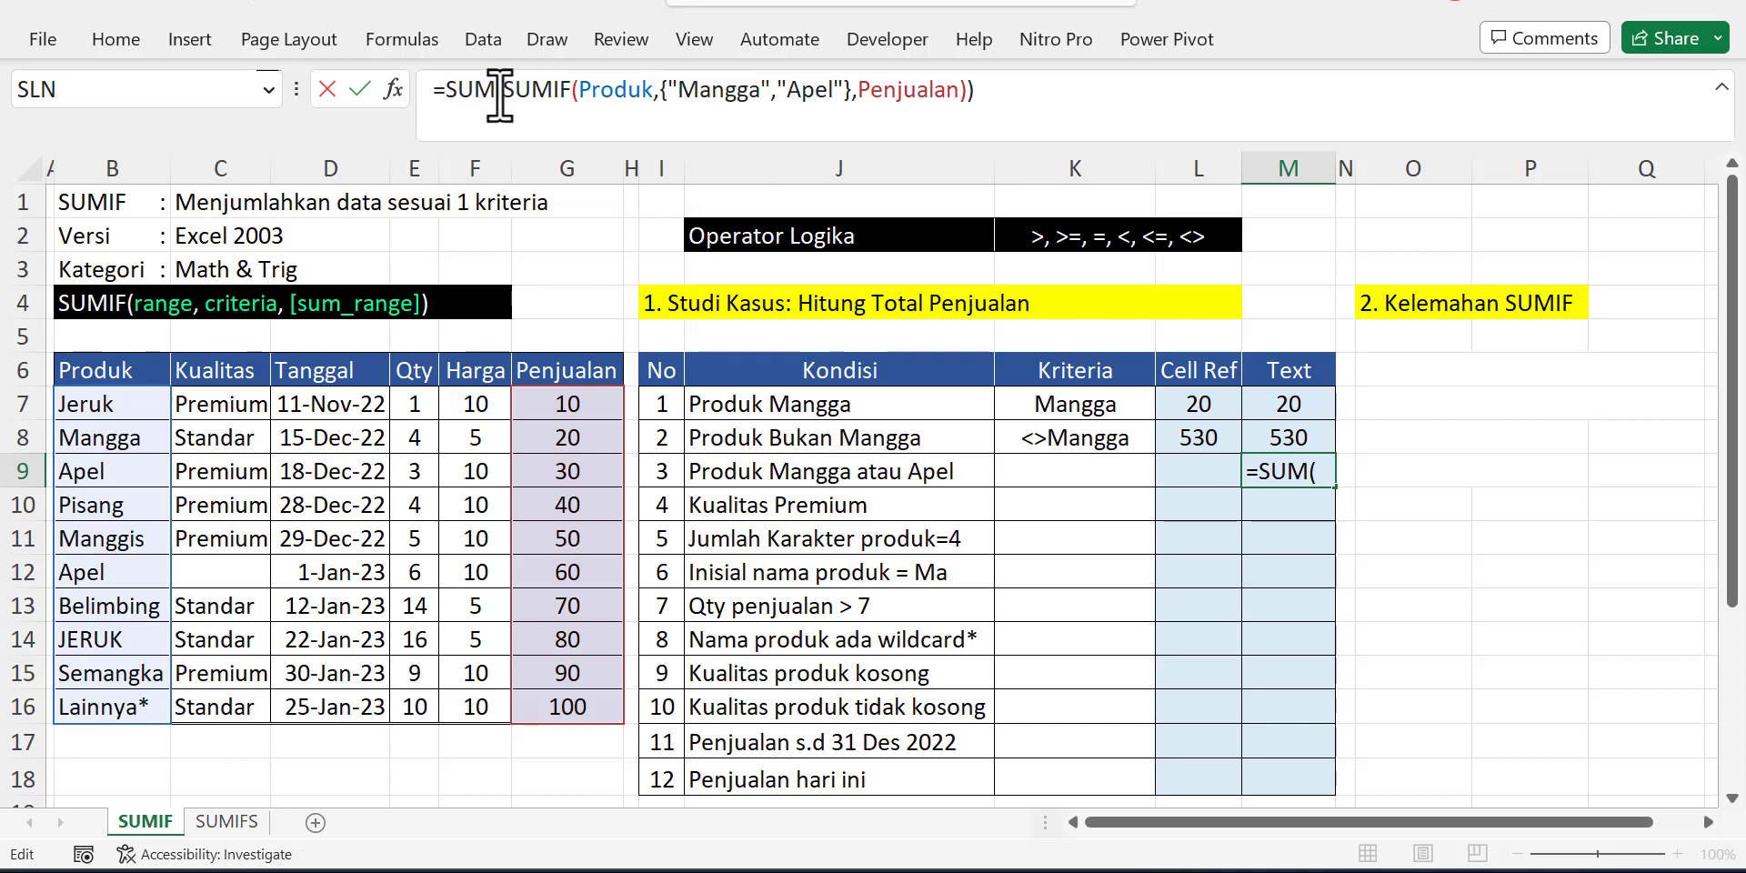
# - Evaluate the nested SUMIF part of M9's formula, discard the evaluation, and recheck the {"Mangga","Apel"} array criteria
pyautogui.moveTo(505, 91); pyautogui.dragTo(968, 98)
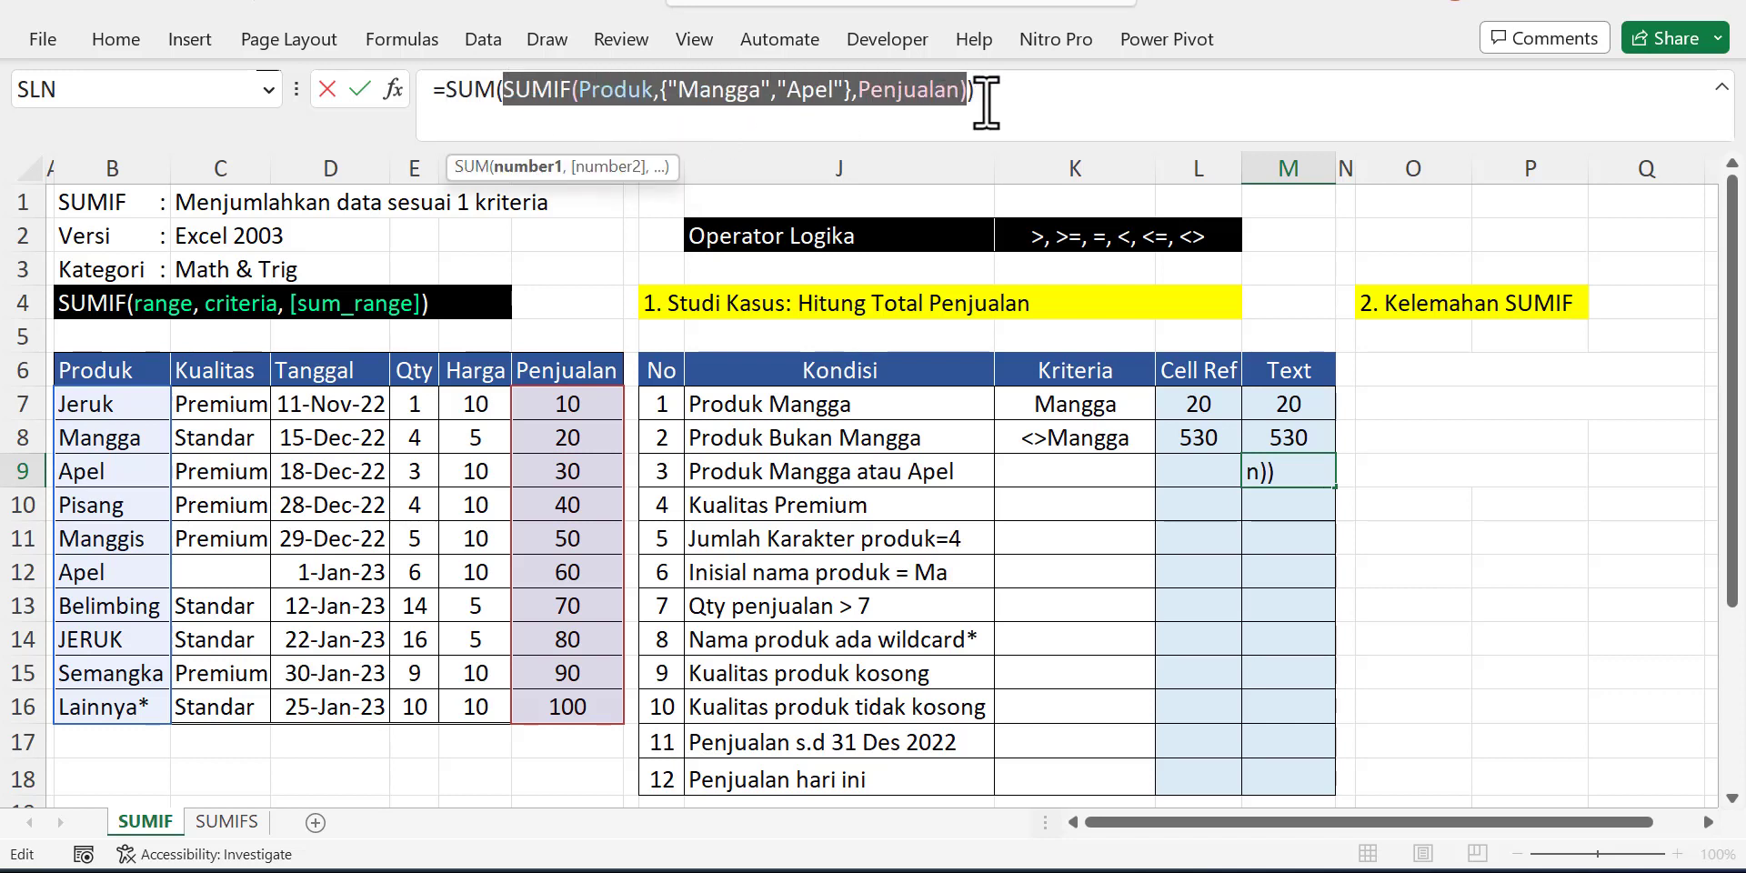
pyautogui.click(390, 38)
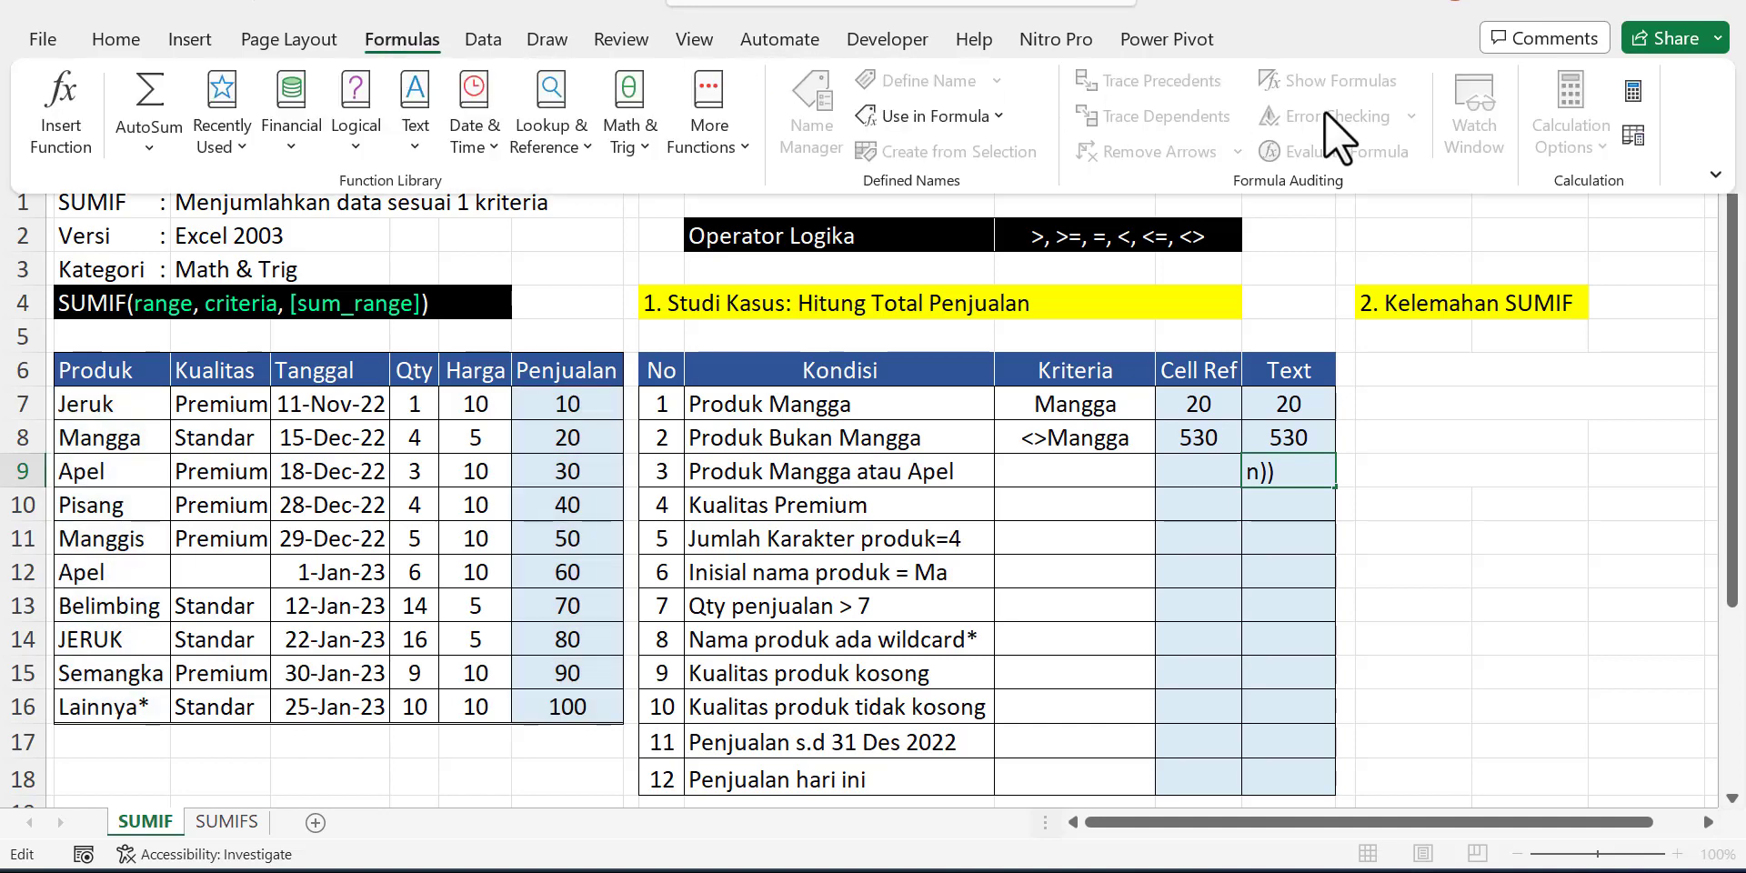
pyautogui.click(1633, 86)
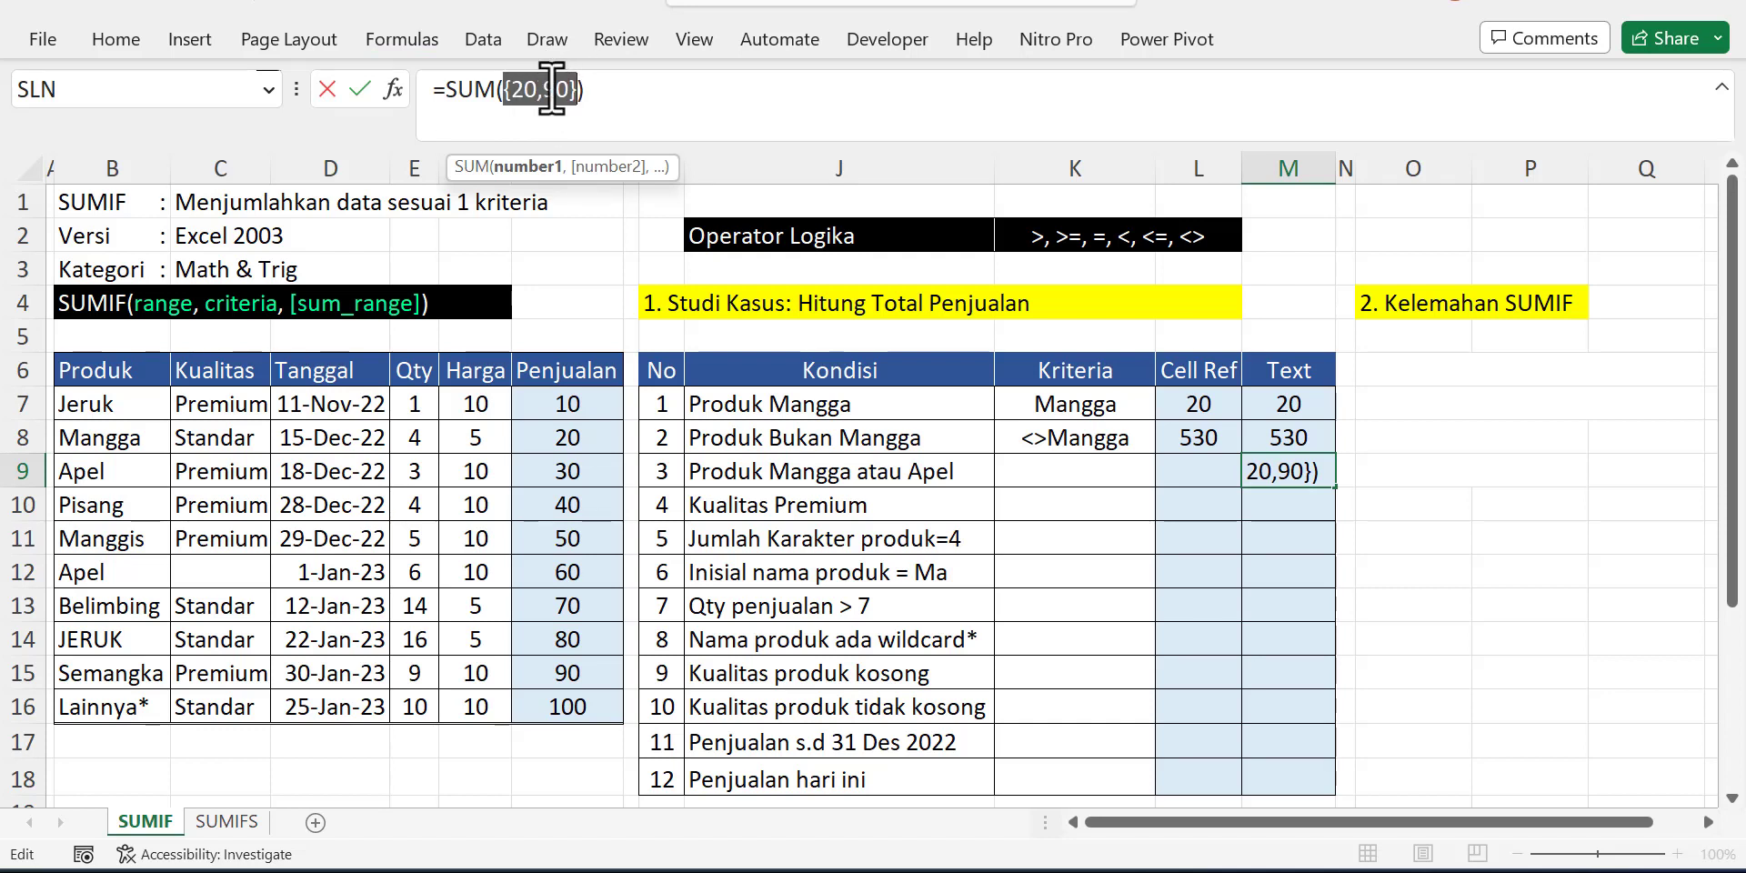
pyautogui.press('Escape')
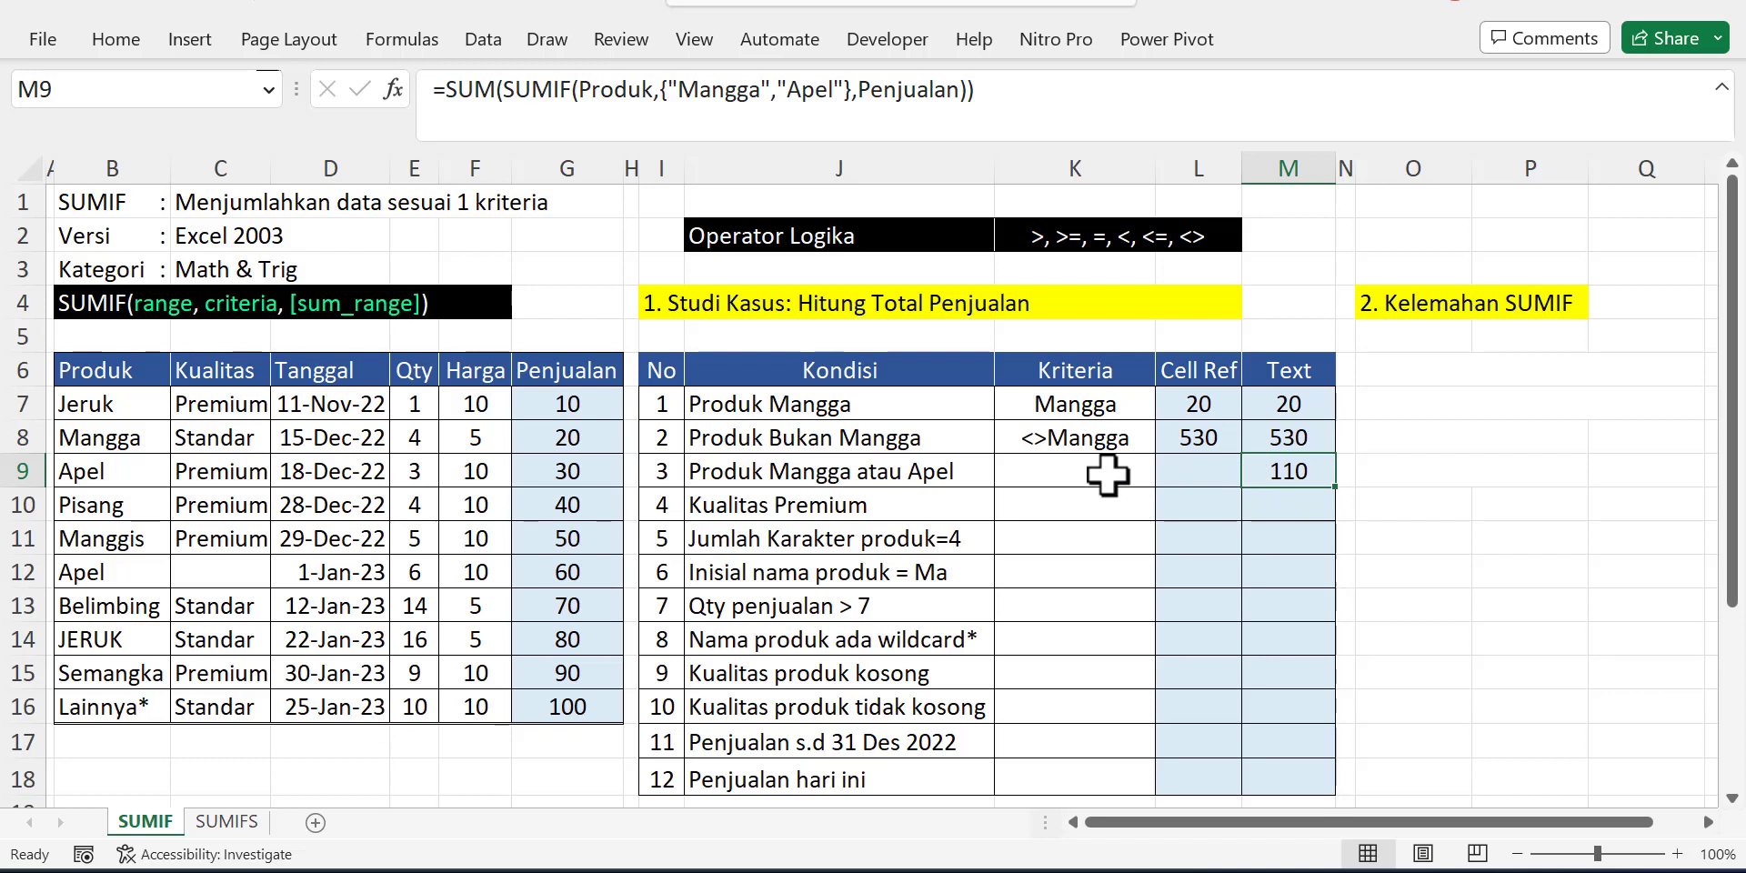
pyautogui.moveTo(661, 89); pyautogui.dragTo(855, 89)
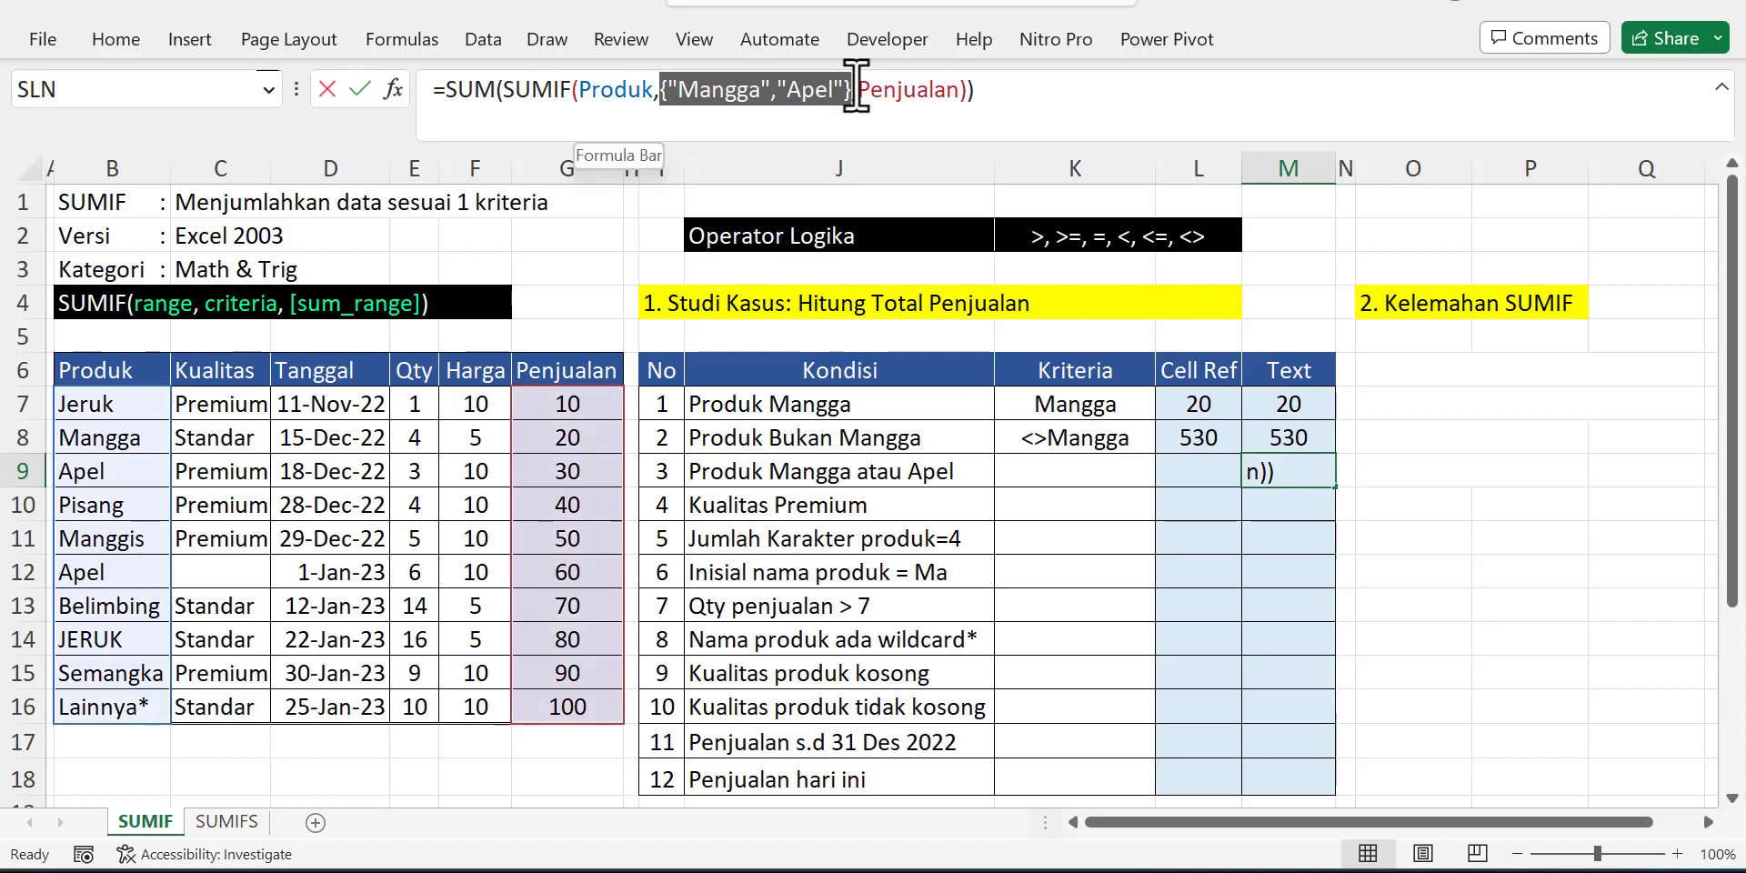
pyautogui.hotkey('ctrl', 'Return')
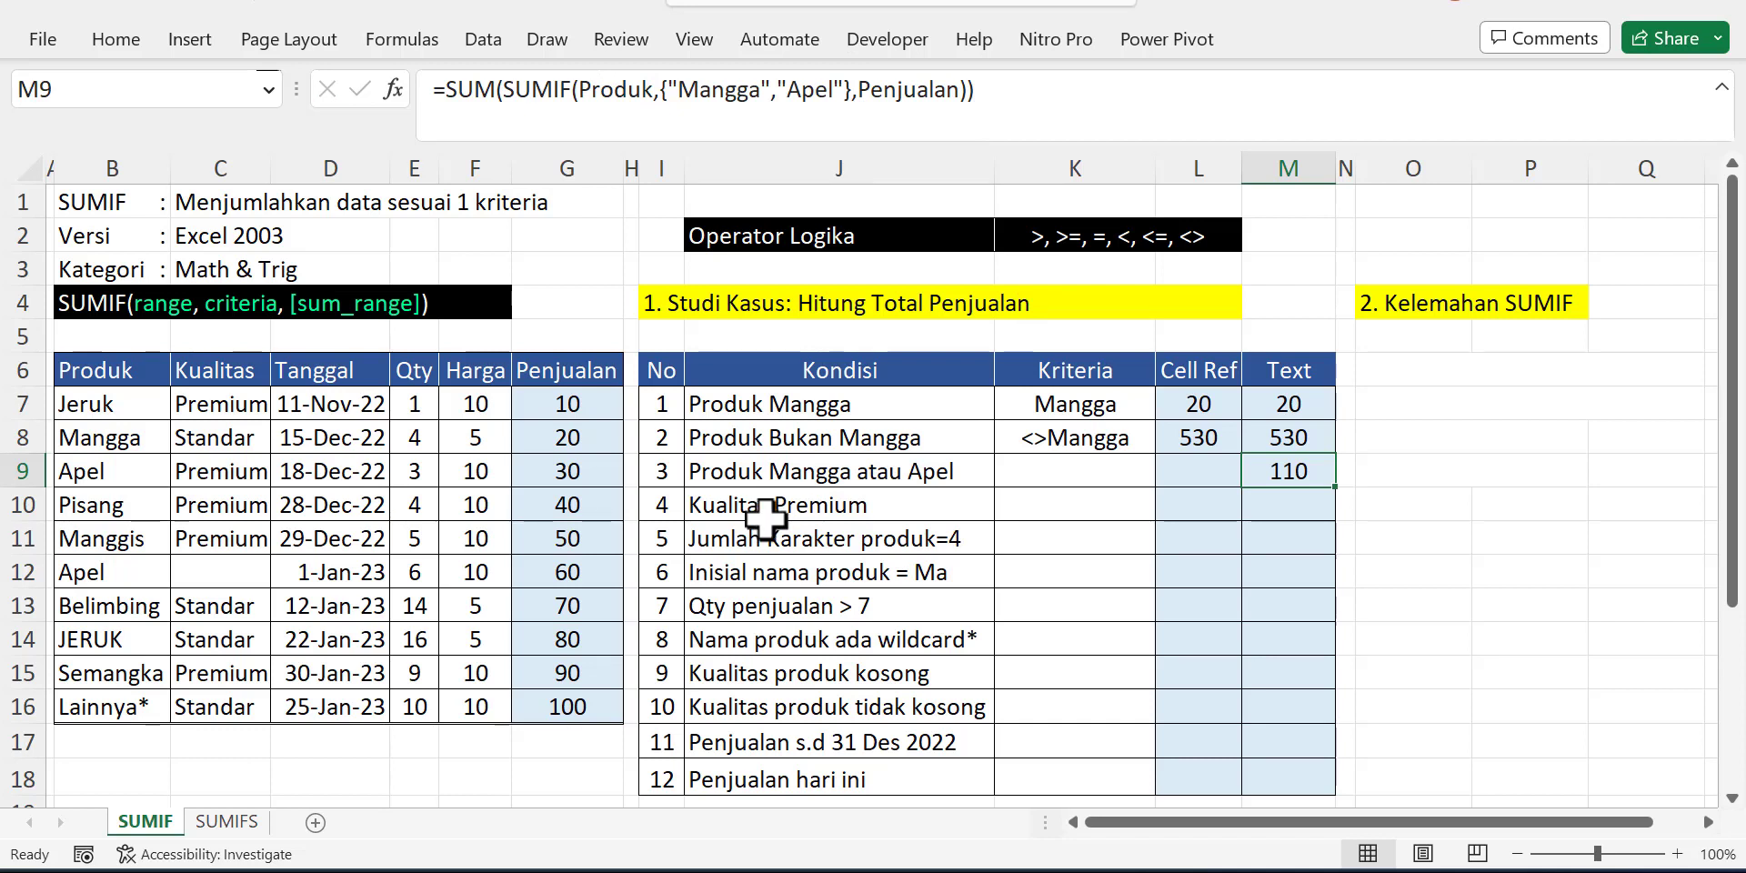
# - Set the font colour of K10:M10, the Kualitas Premium row, to Automatic
pyautogui.moveTo(1046, 509); pyautogui.dragTo(1298, 523)
pyautogui.hotkey('ctrl', 'shift', '`')
pyautogui.hotkey('shift', 'BackSpace')
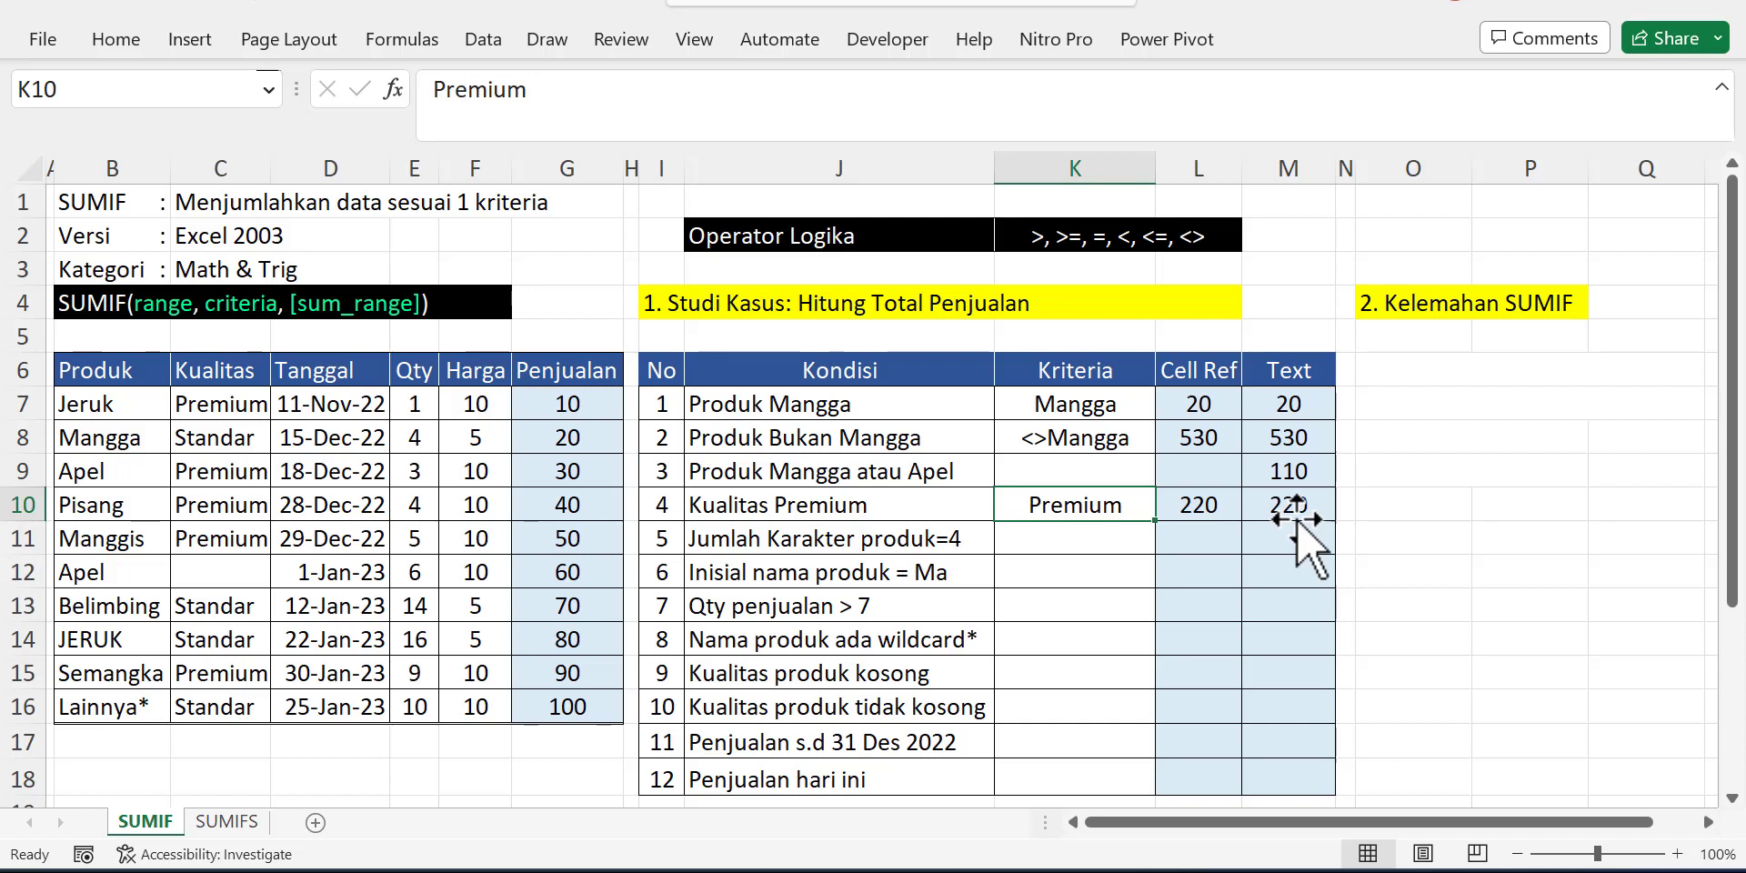
# - Inspect the Kualitas range in L10's SUMIF formula and the "Premium" text criterion in M10's formula
pyautogui.press('Right')
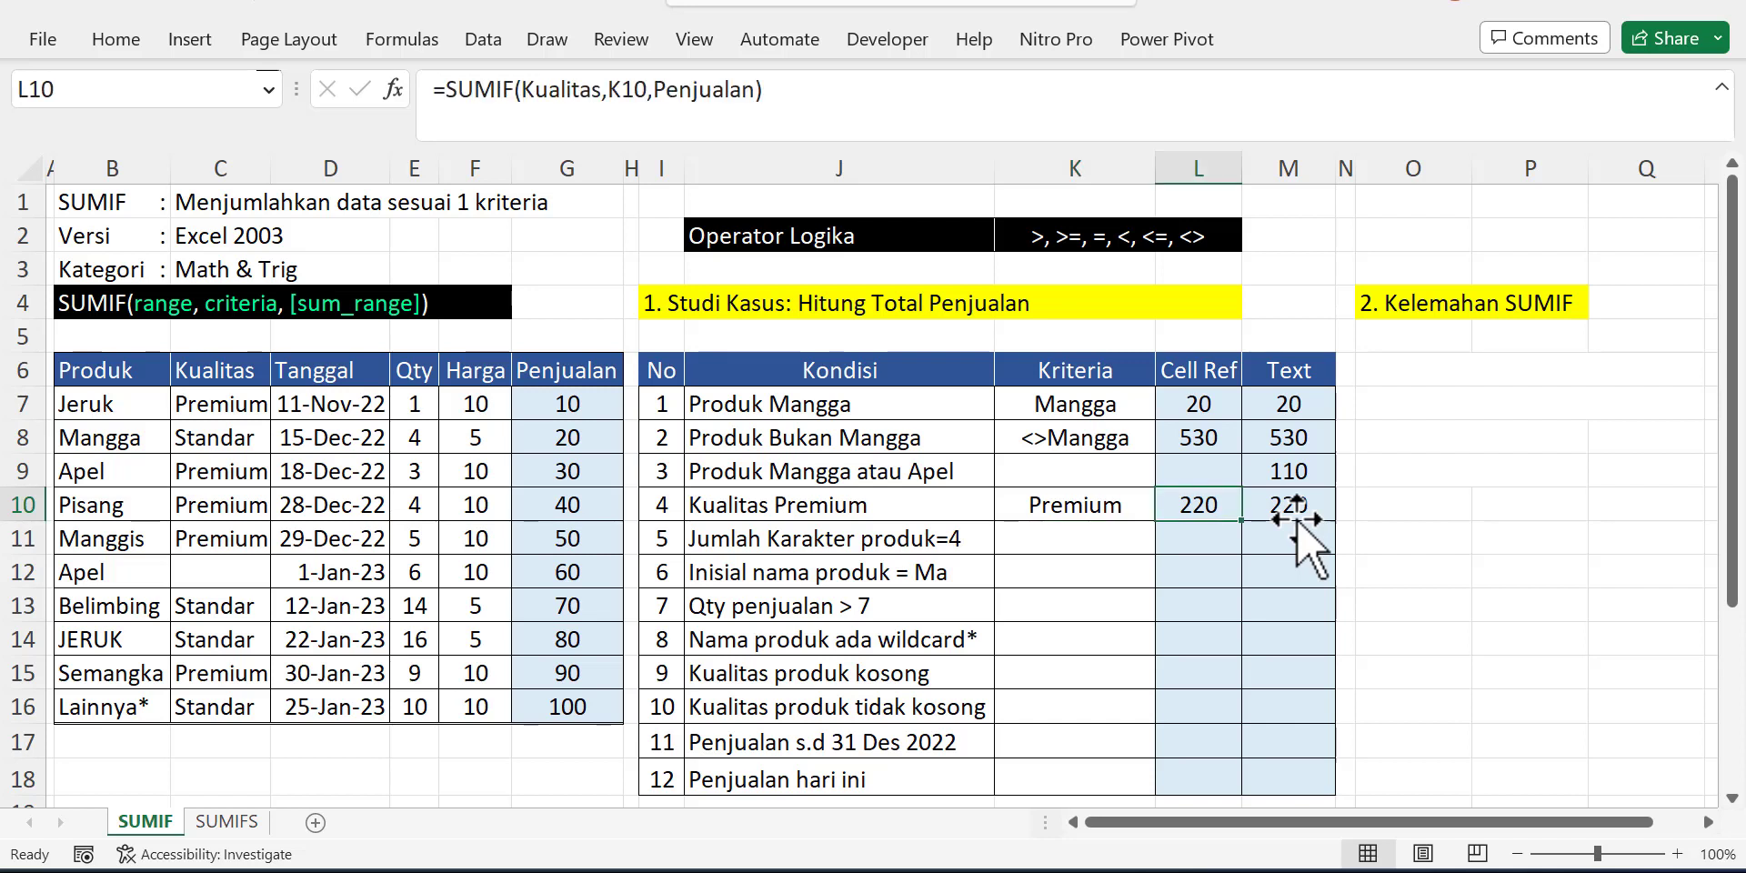
pyautogui.click(528, 104)
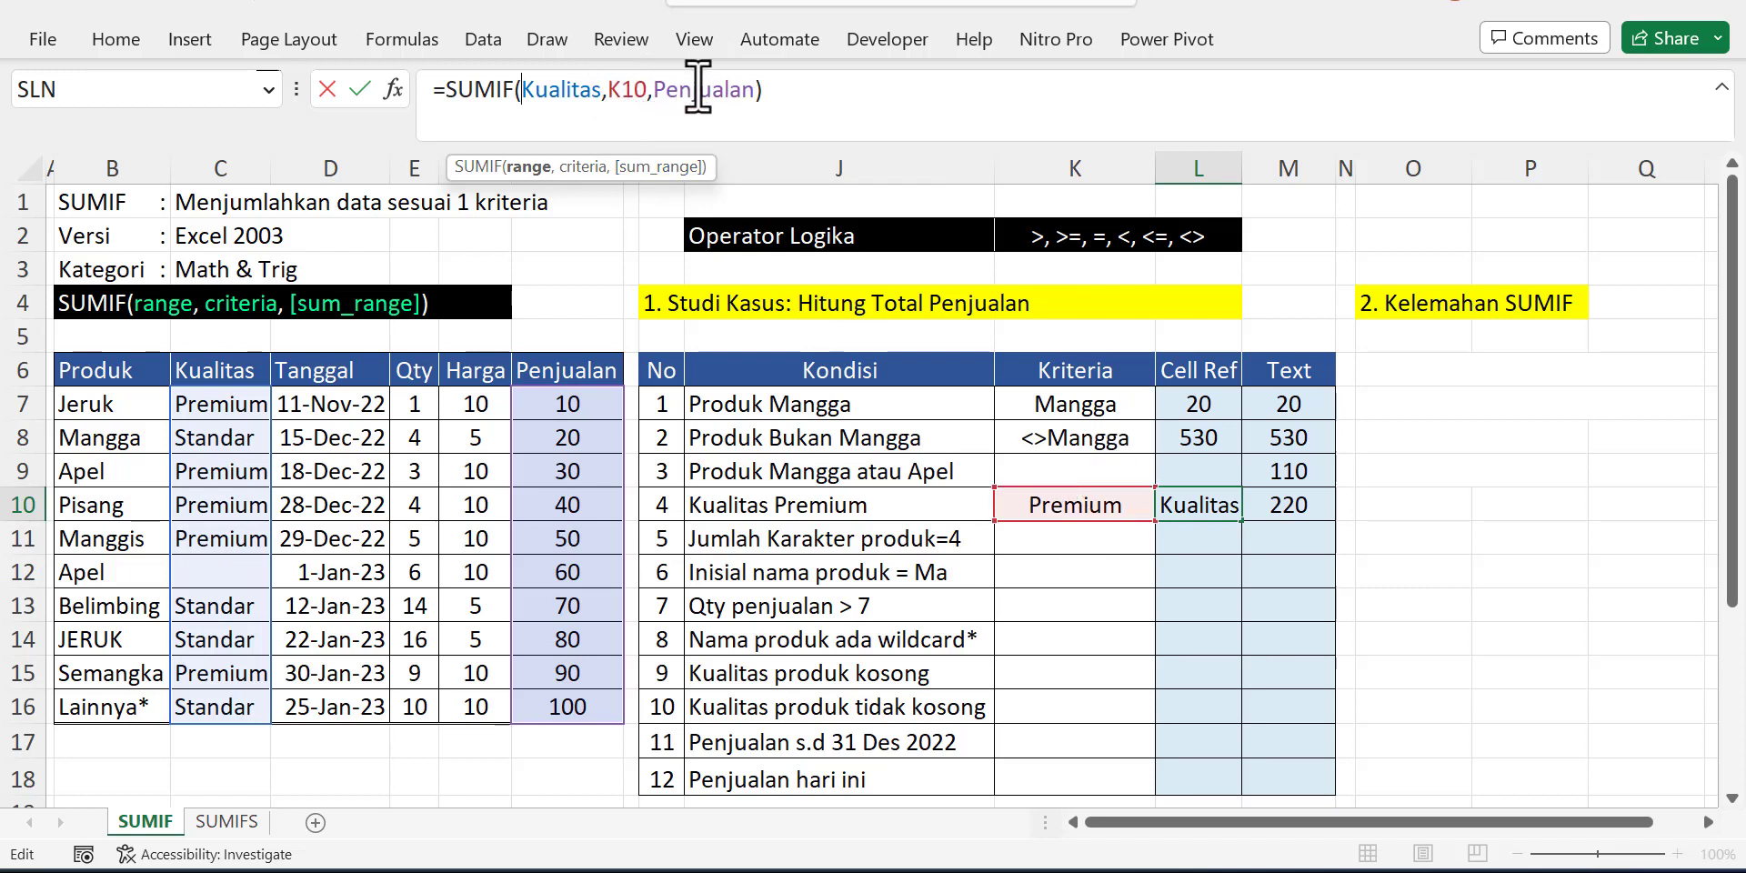
pyautogui.hotkey('ctrl', 'Return')
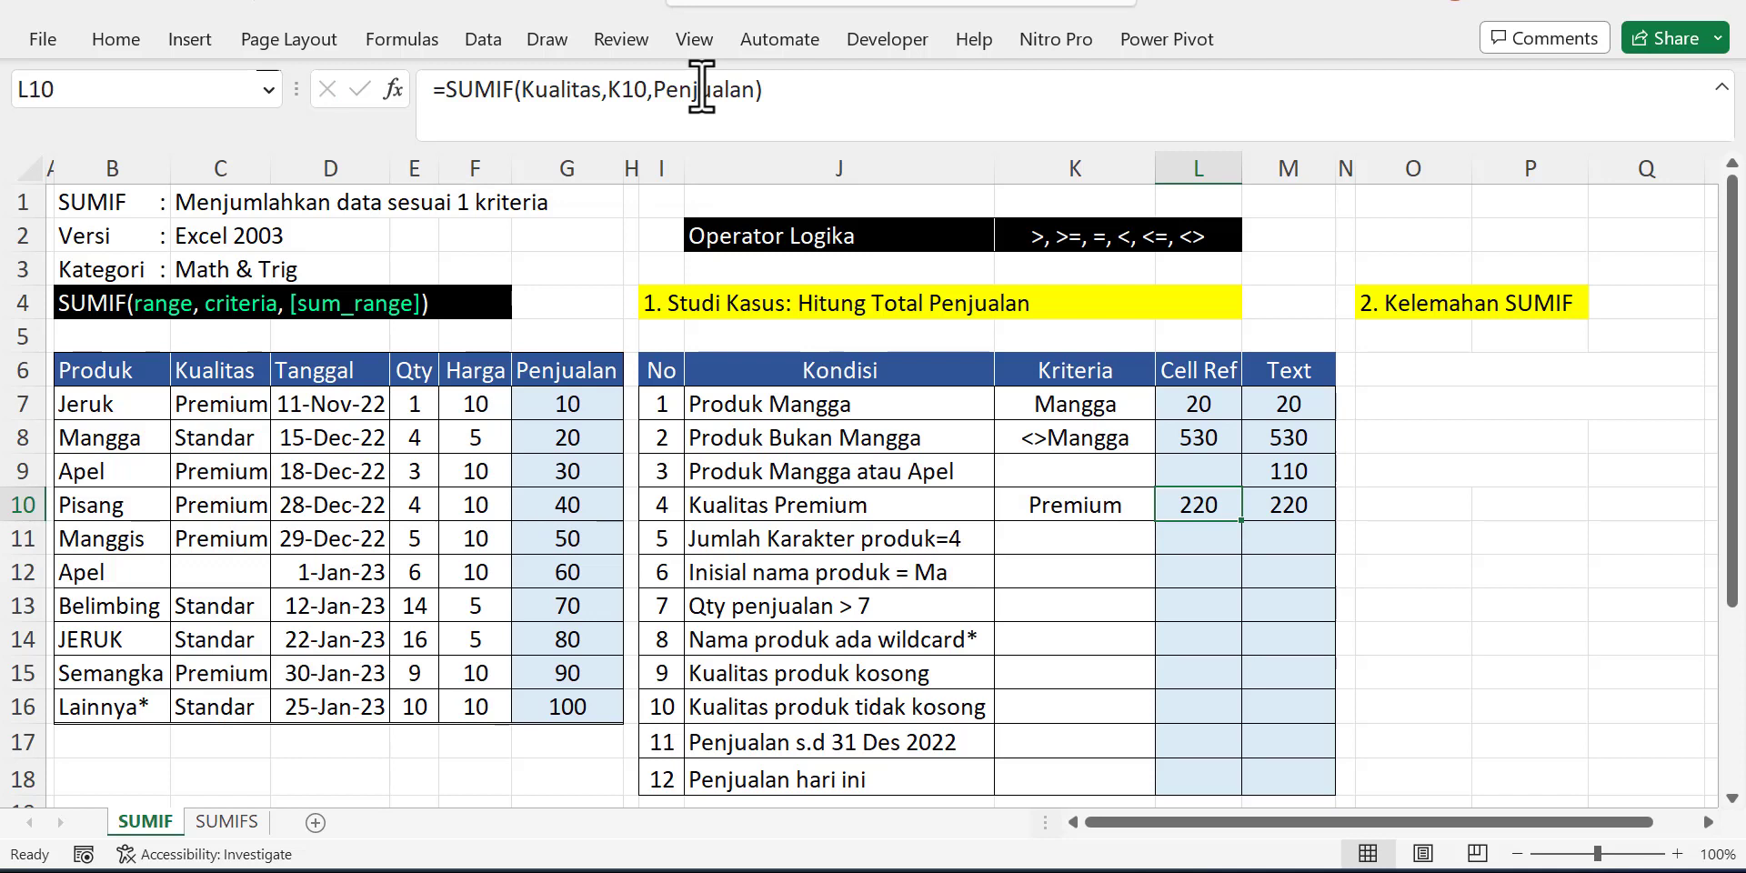
pyautogui.press('Right')
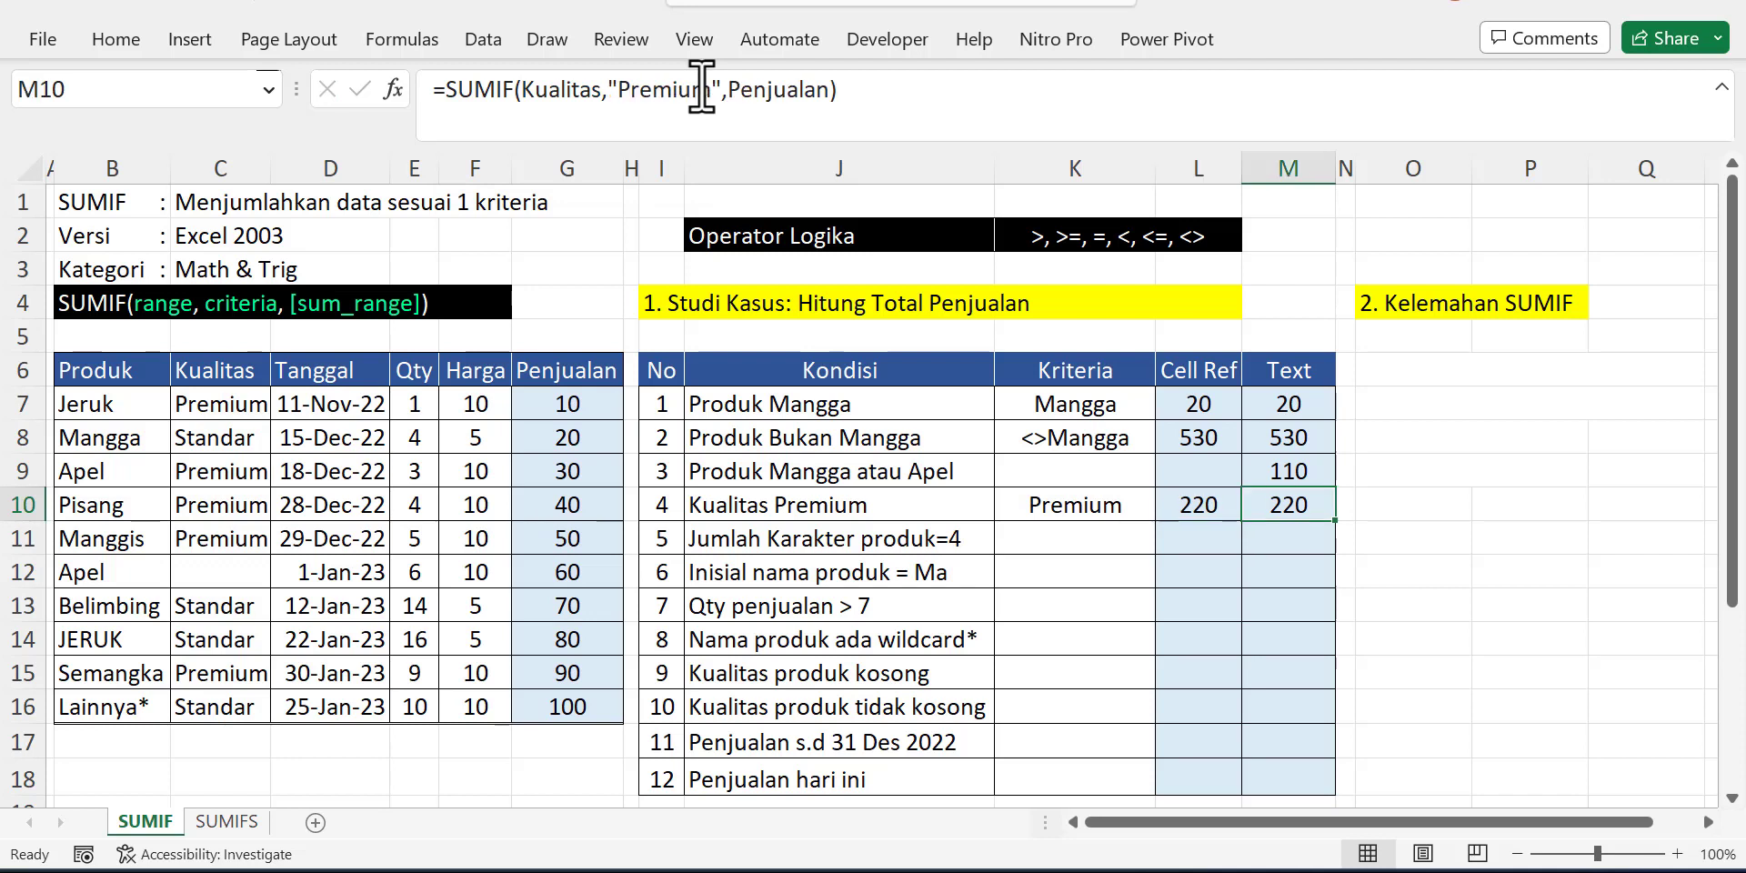
pyautogui.moveTo(618, 89); pyautogui.dragTo(707, 90)
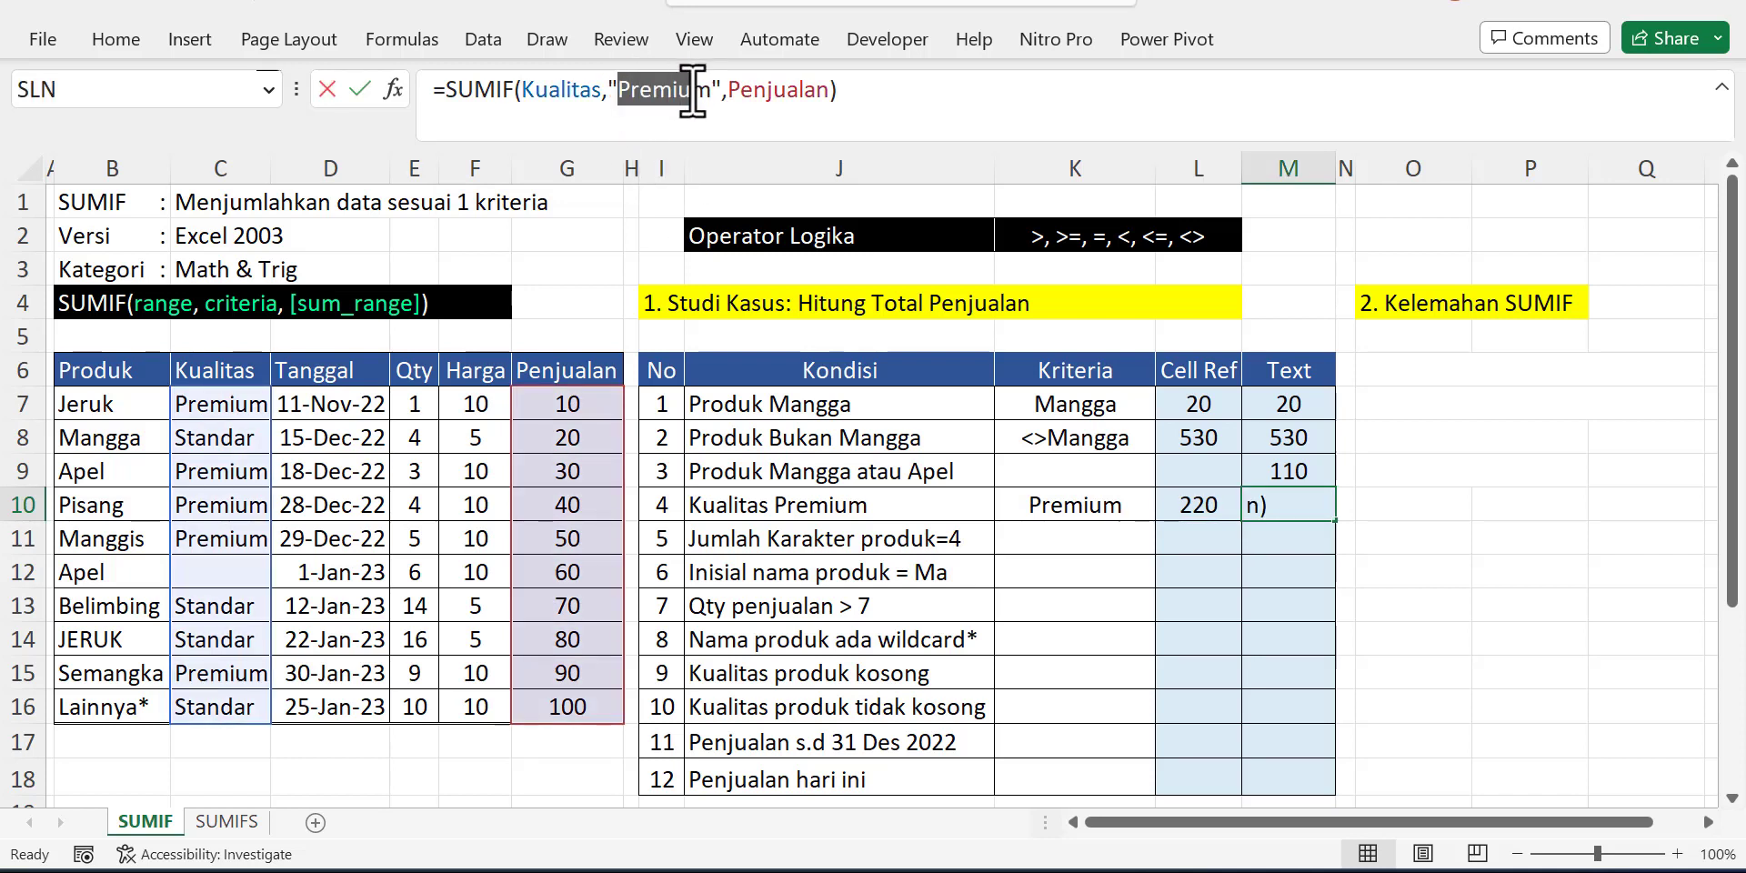
pyautogui.hotkey('ctrl', 'Return')
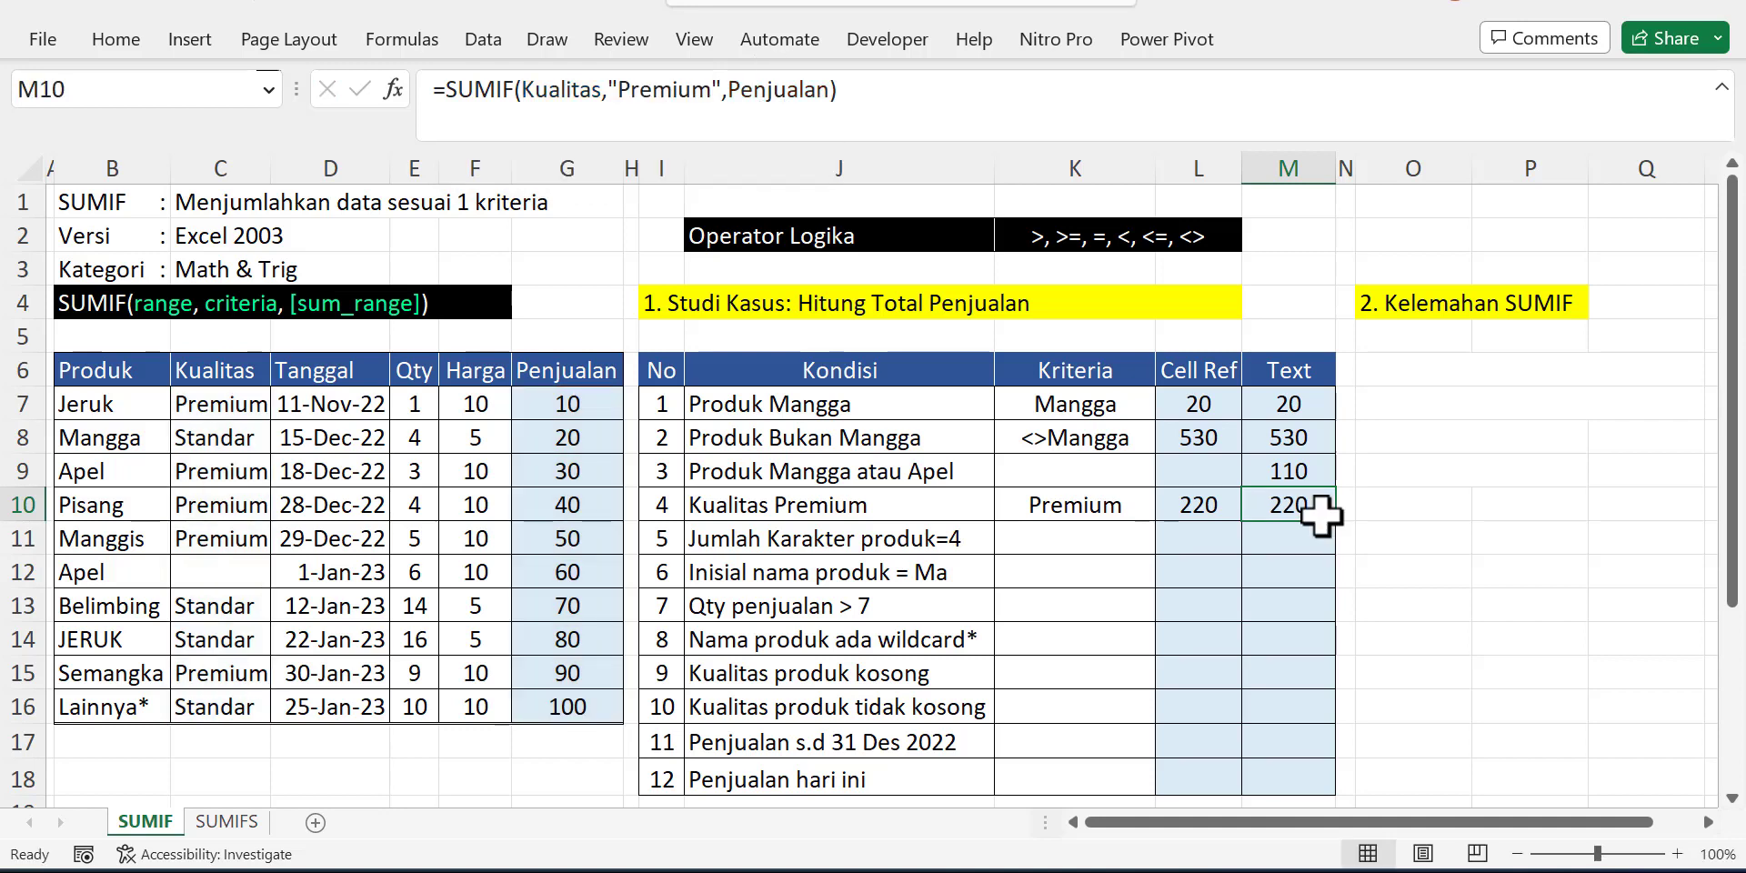
# - Set the font colour of K11:M11, the Jumlah Karakter produk=4 row, to Automatic and inspect the ???? criterion in K11
pyautogui.click(783, 548)
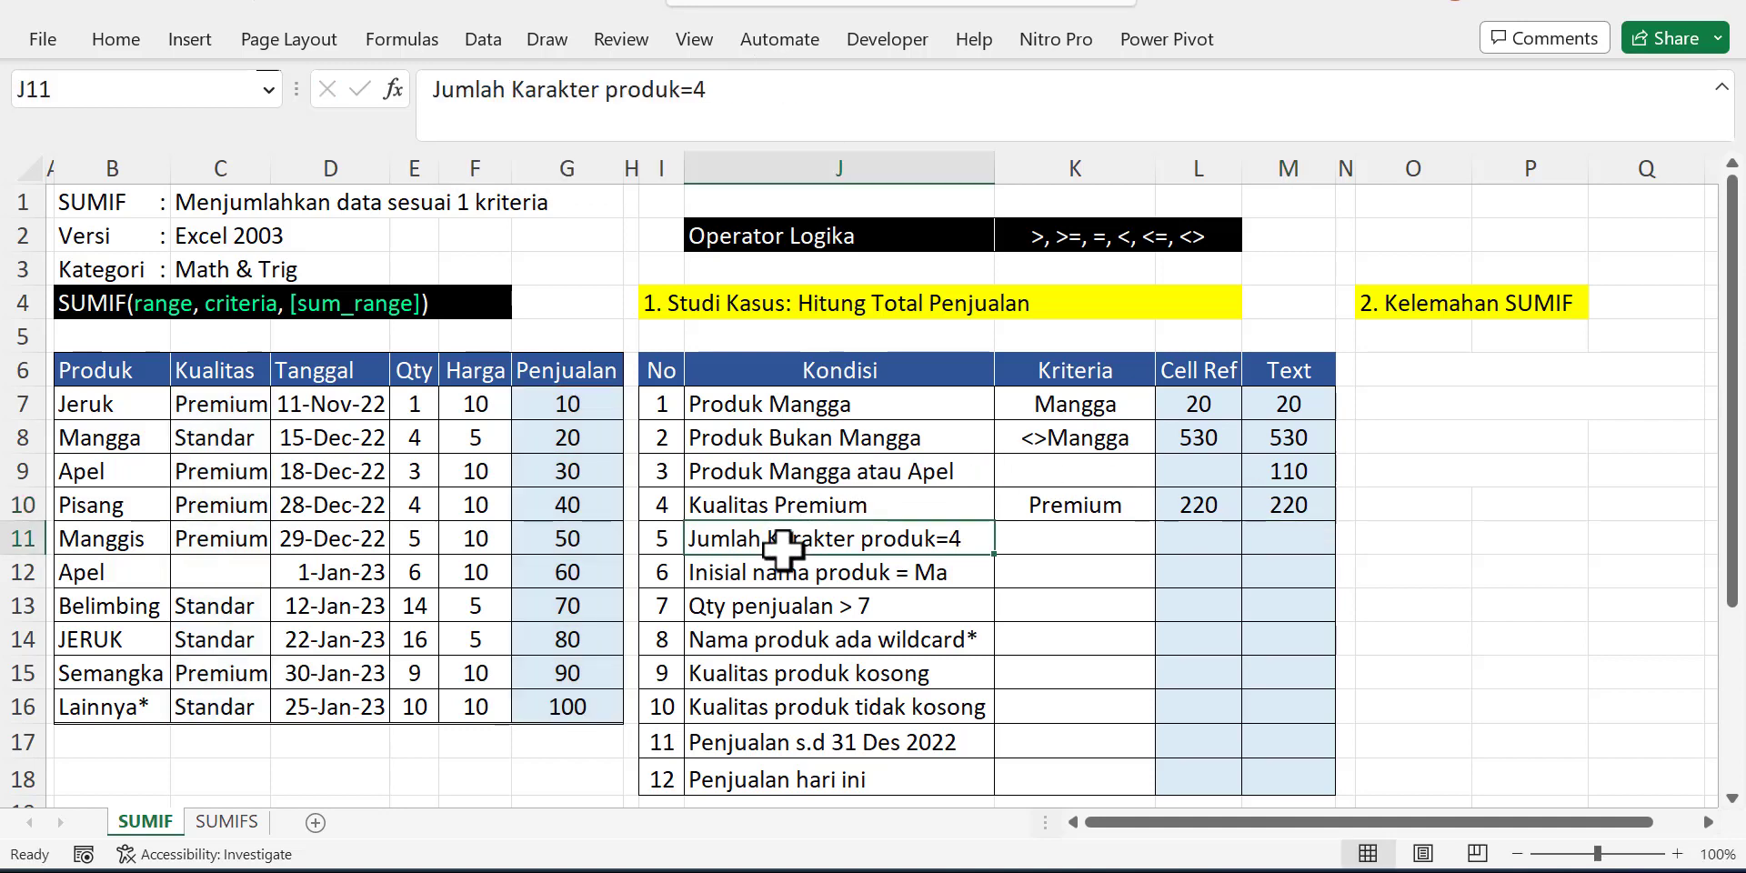
pyautogui.hotkey('shift', 'space')
pyautogui.hotkey('alt', '4')
pyautogui.press('Return')
pyautogui.press('Right')
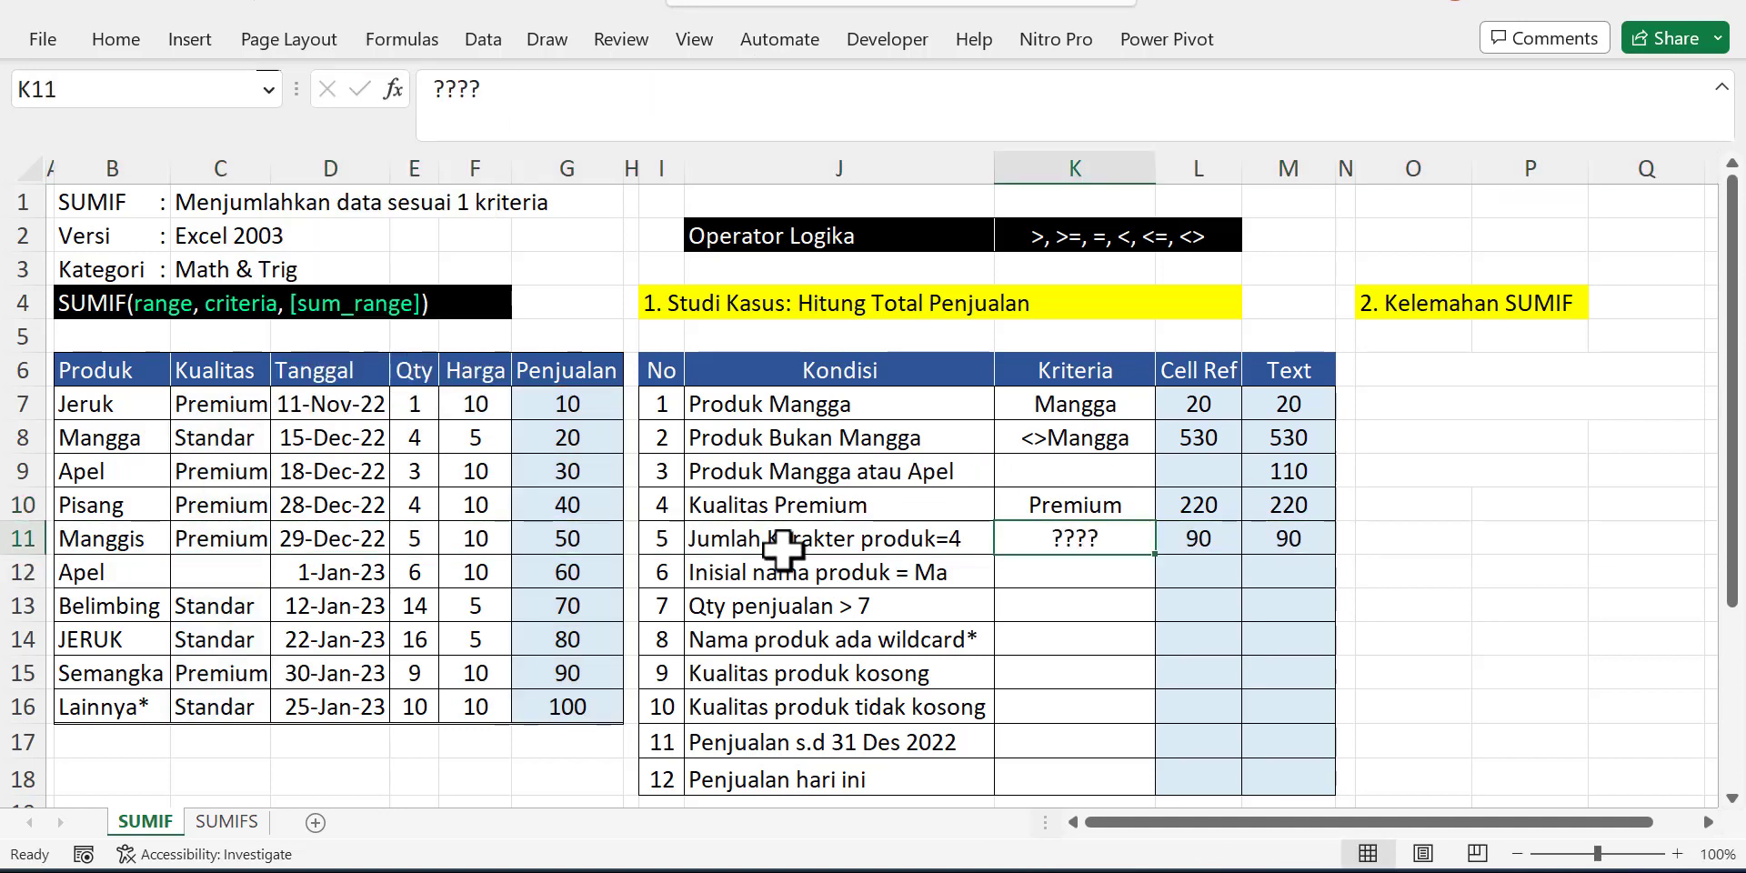
pyautogui.click(506, 80)
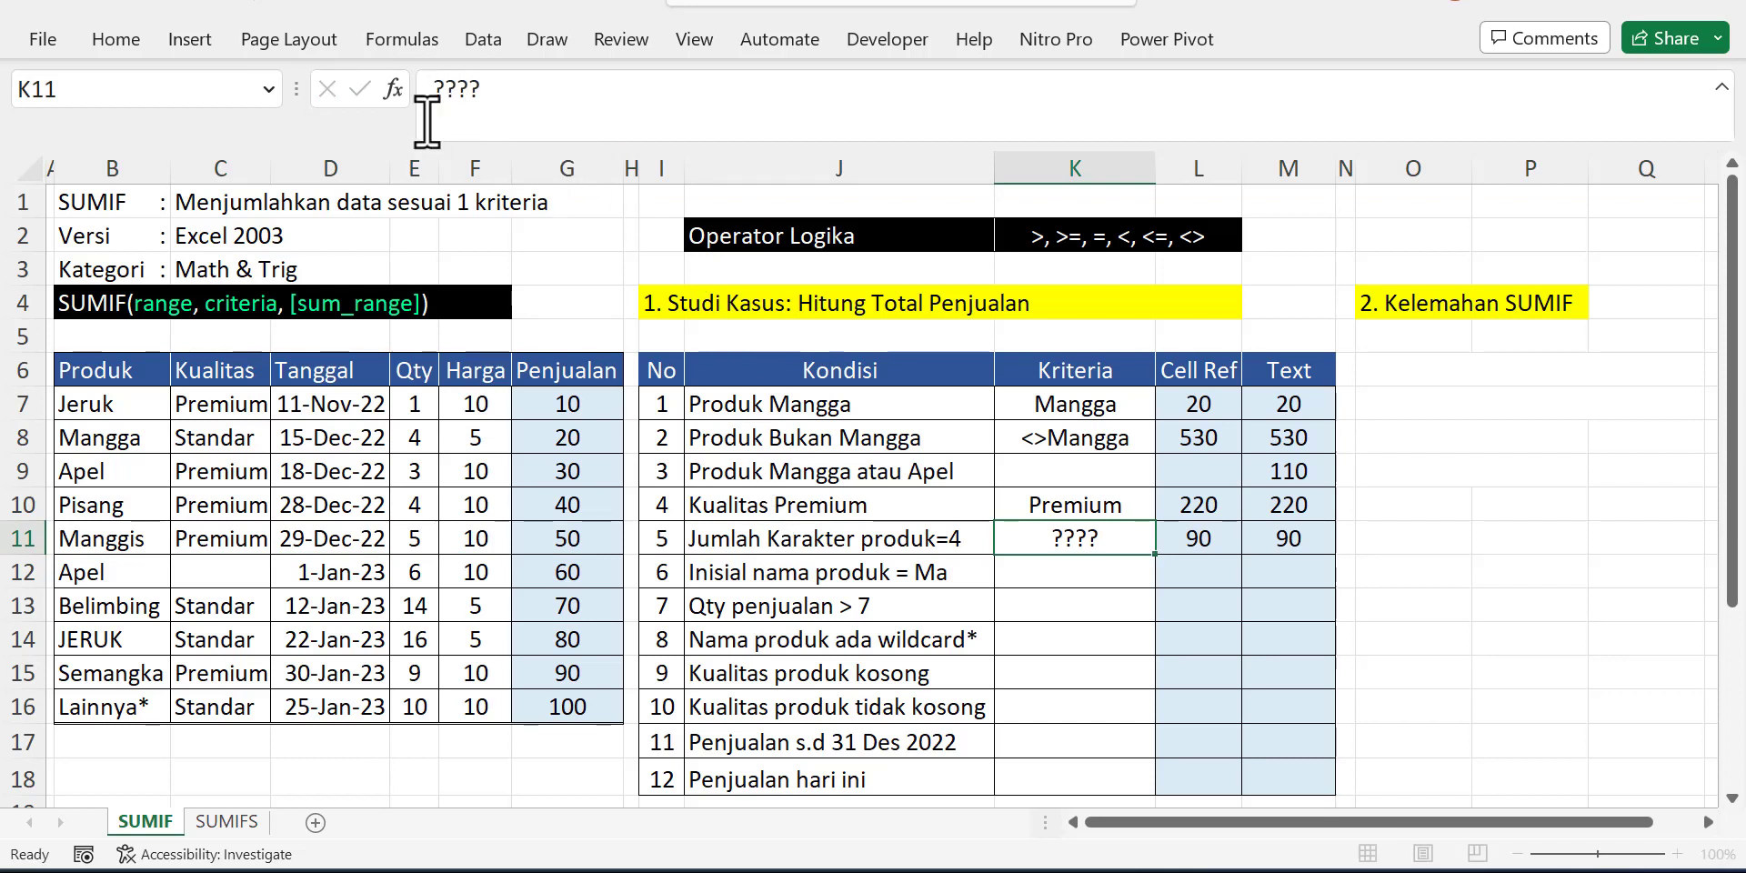
# - Inspect the K11 criterion reference in L11's SUMIF formula and the "????" text criterion in M11's formula
pyautogui.press('Escape')
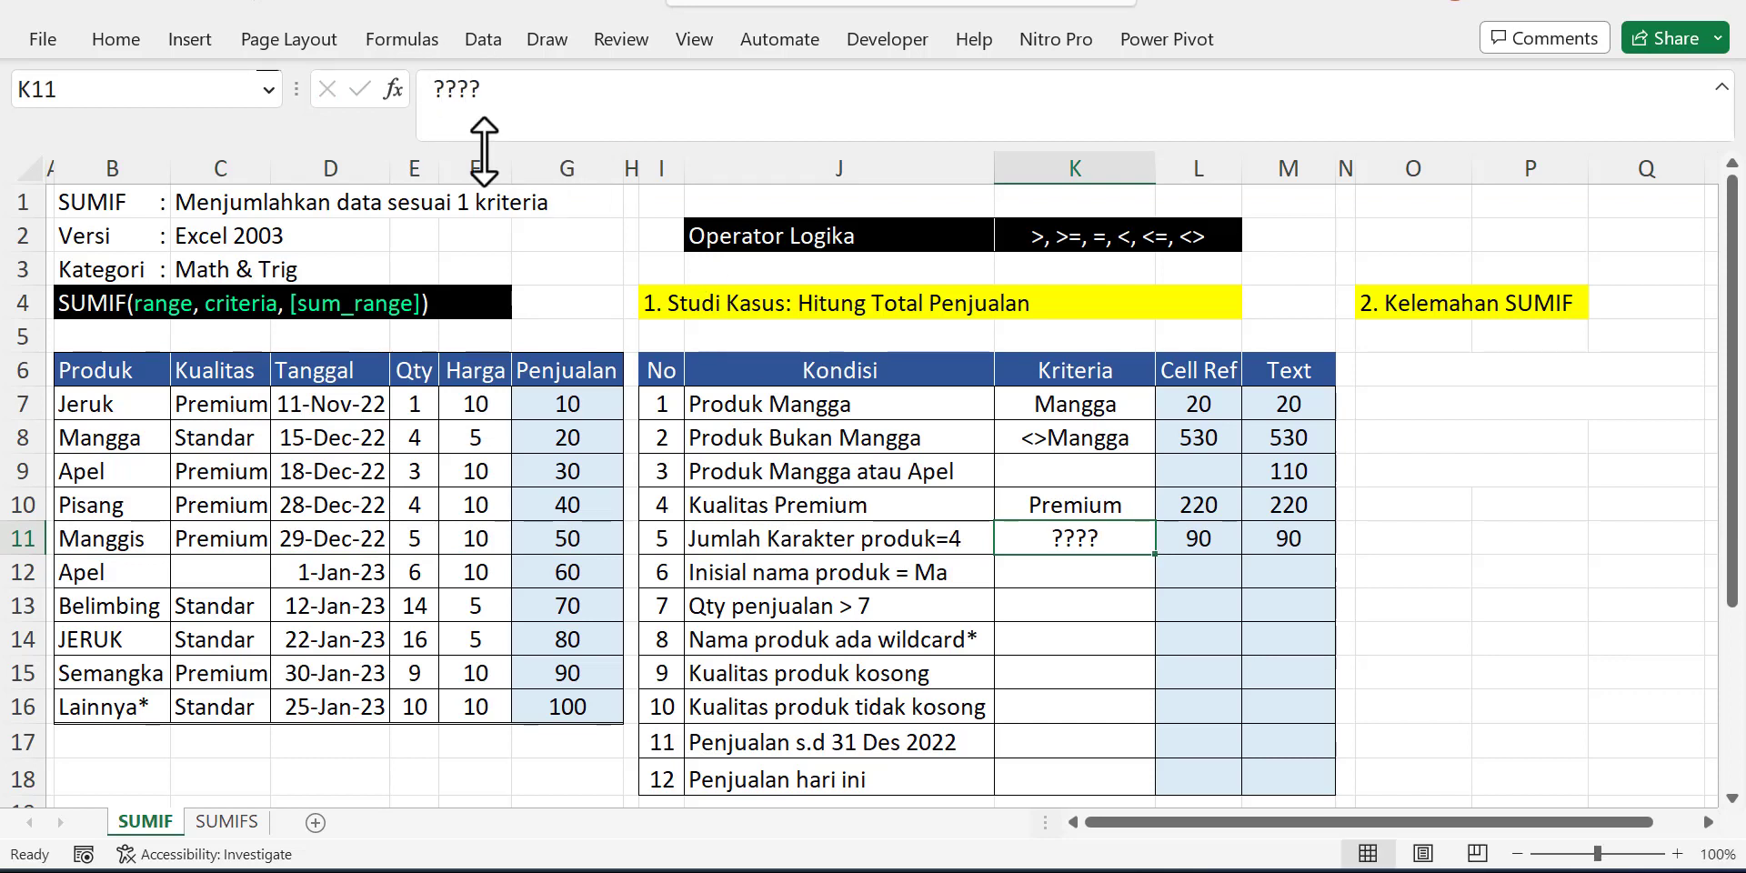
pyautogui.click(1203, 536)
pyautogui.click(580, 89)
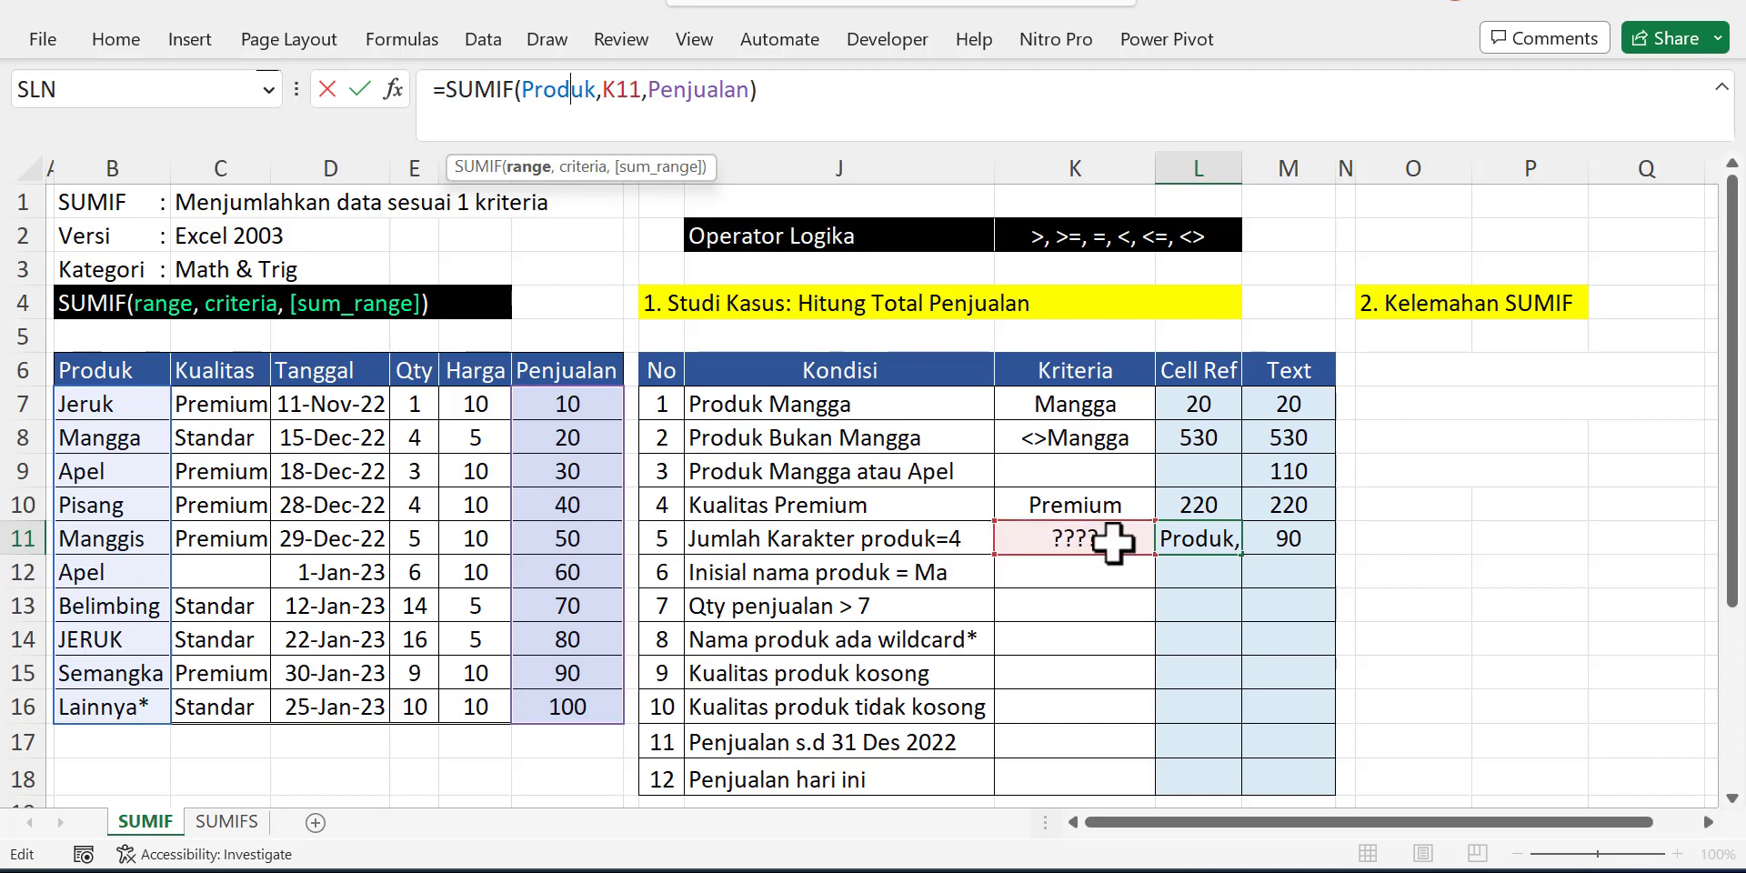
pyautogui.hotkey('ctrl', 'Return')
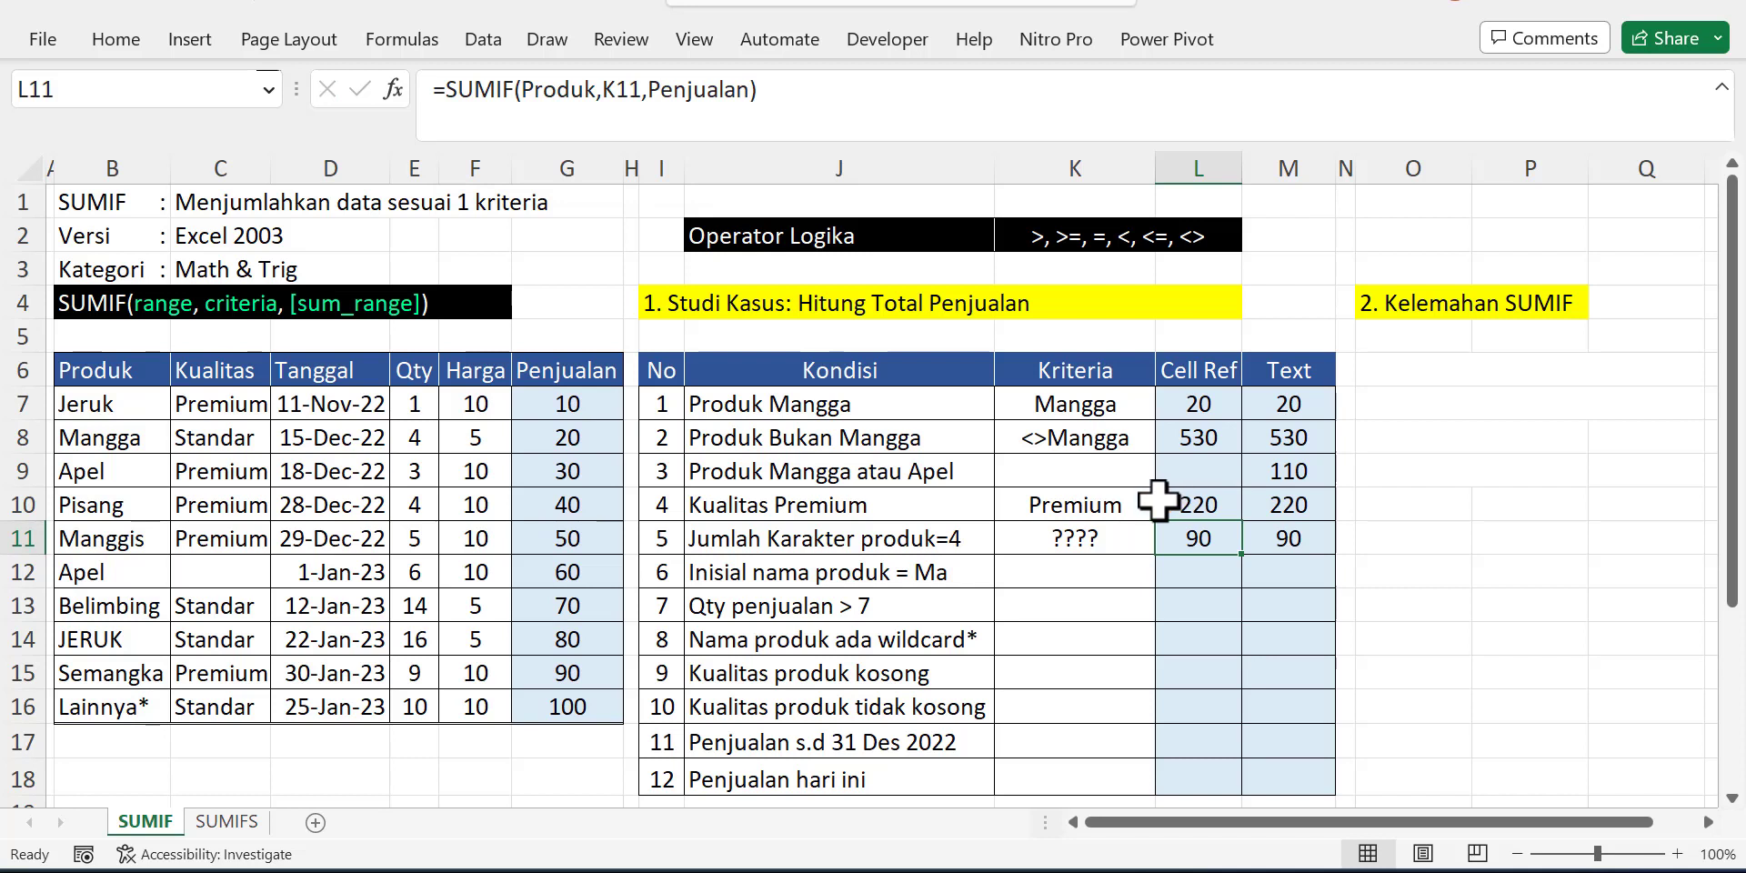
pyautogui.click(1274, 540)
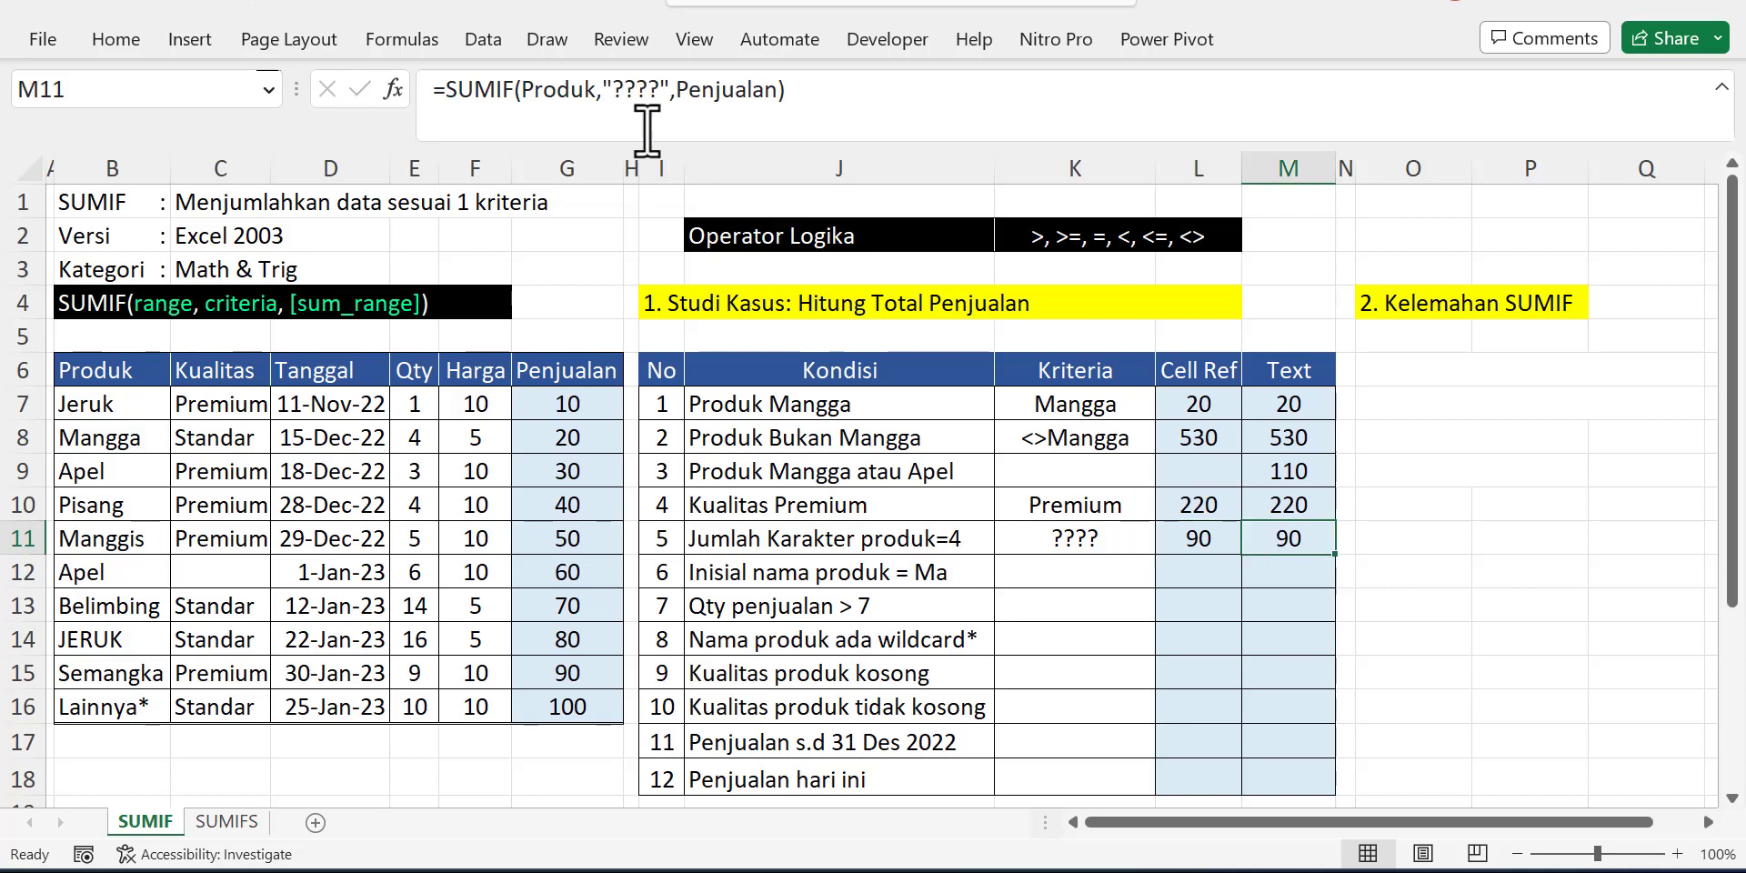
pyautogui.click(616, 91)
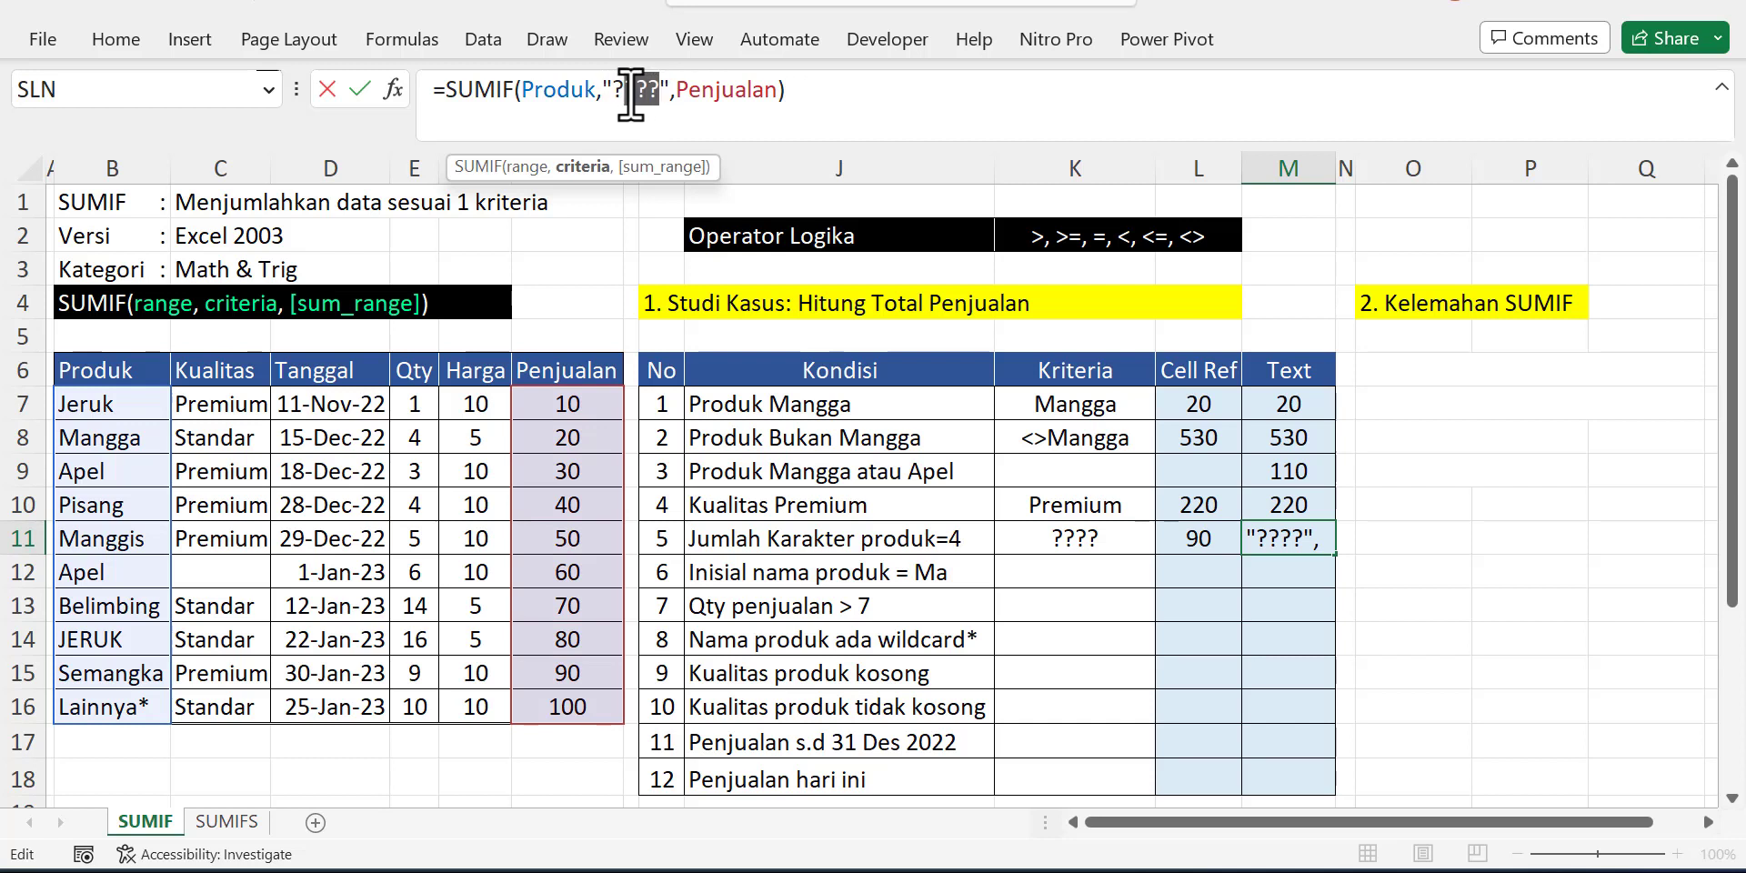
pyautogui.moveTo(609, 91); pyautogui.dragTo(674, 91)
pyautogui.press('Escape')
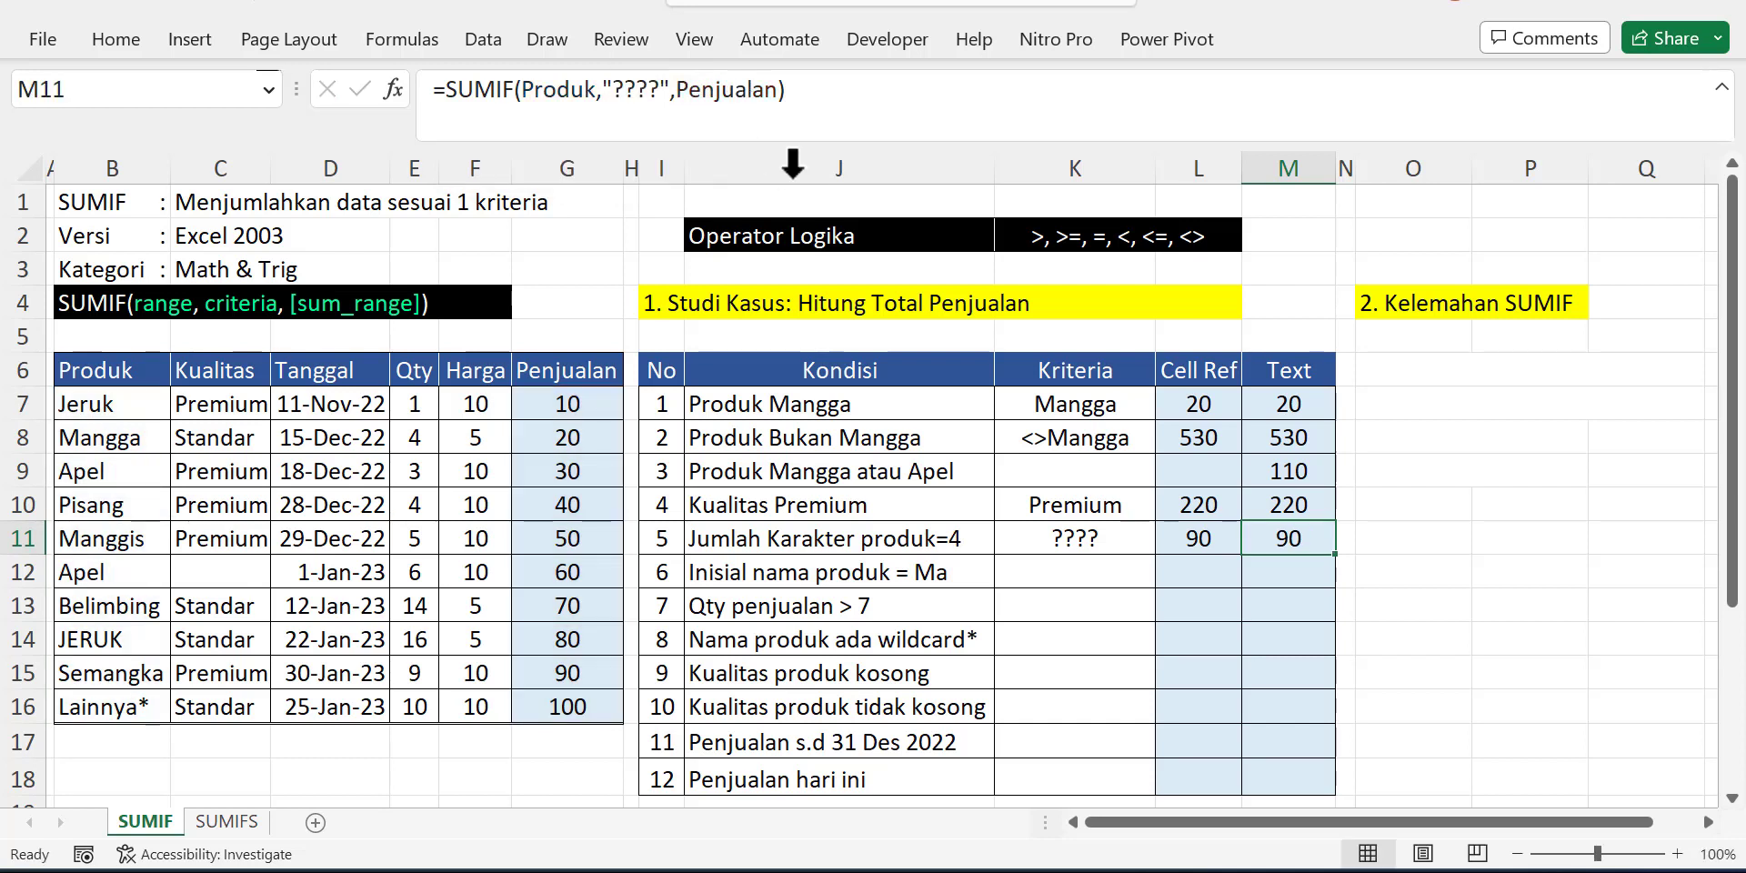
# - Check the product names containing "ma" and set the font colour of row 12, the Inisial nama produk = Ma row, to Automatic
pyautogui.click(790, 573)
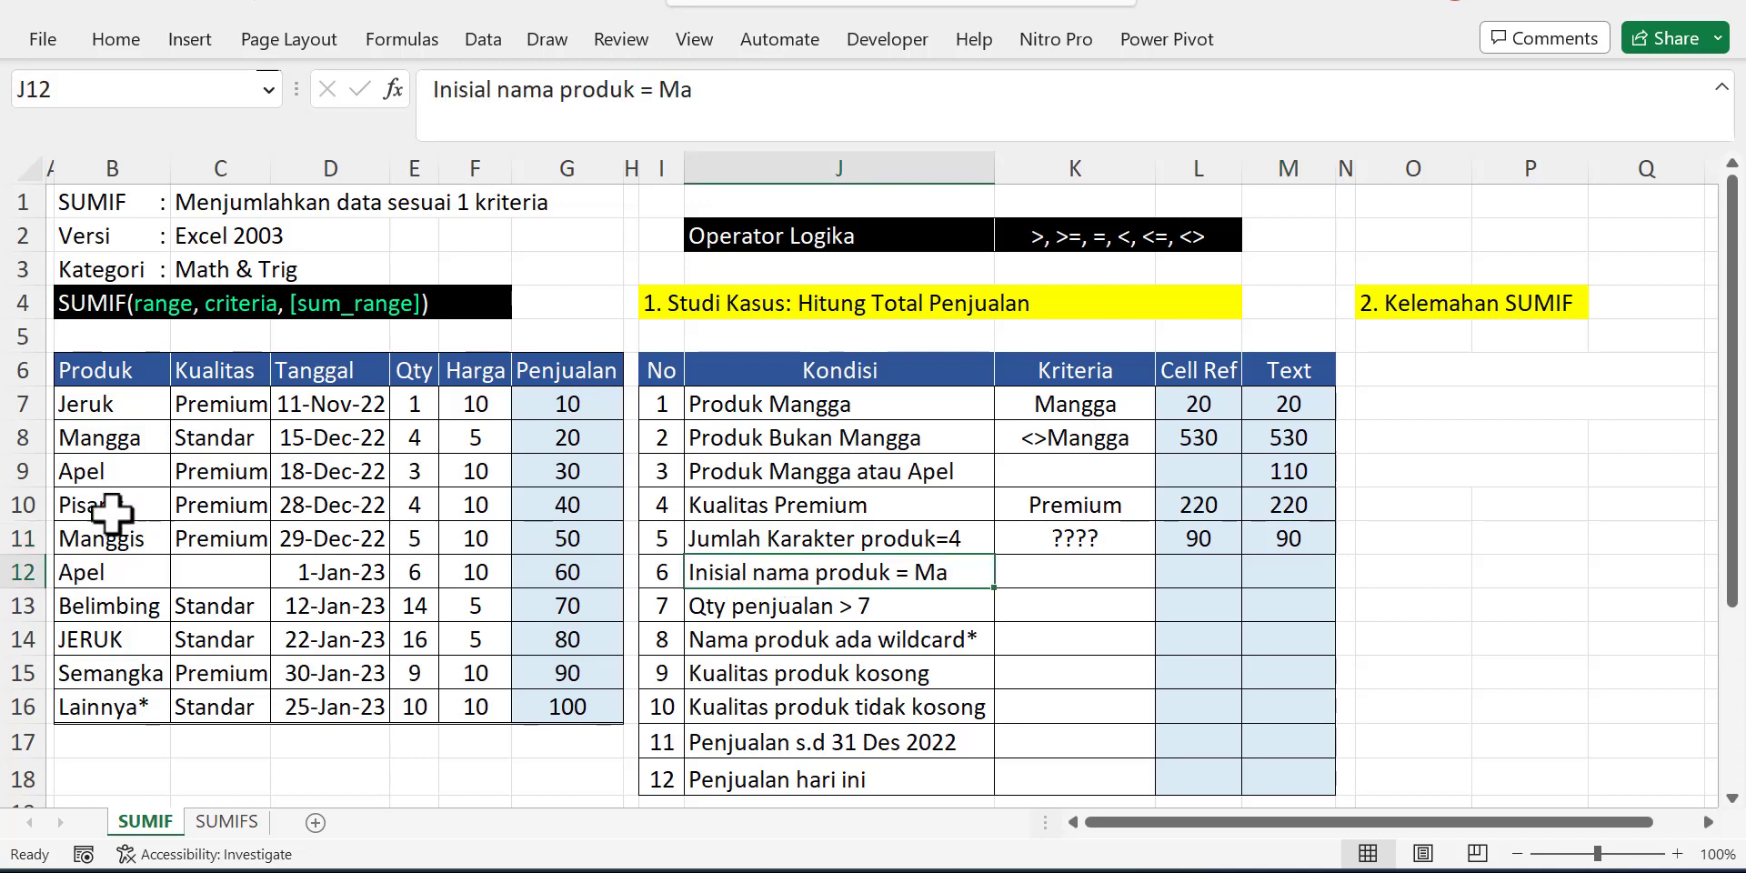
pyautogui.click(75, 441)
pyautogui.click(93, 538)
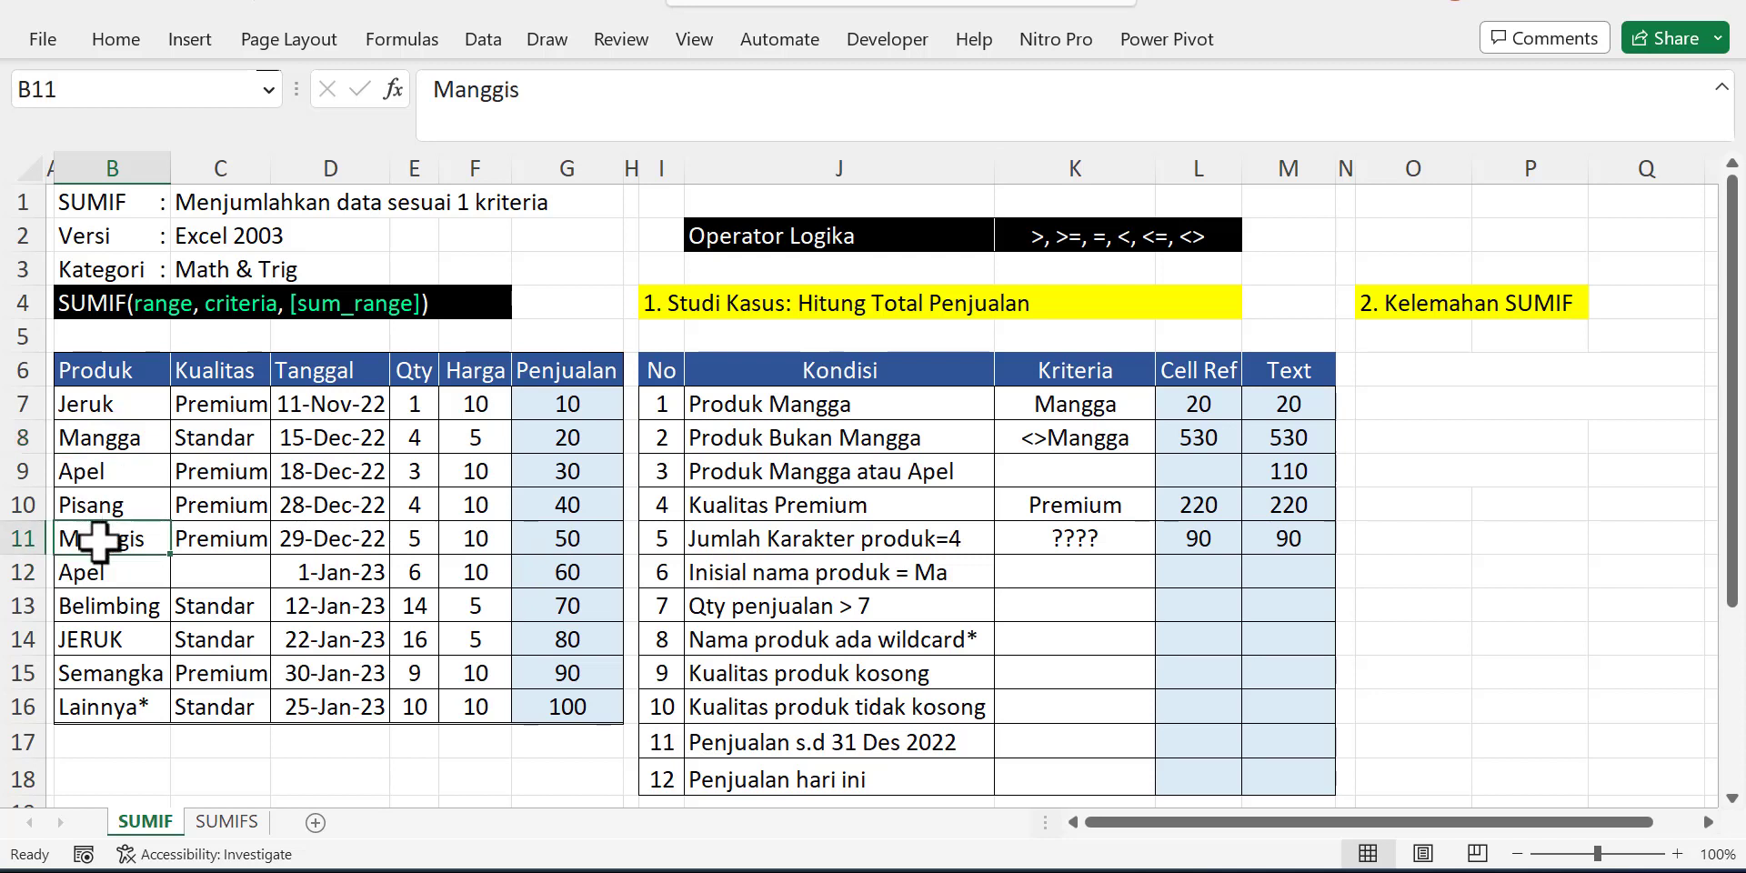
pyautogui.click(139, 673)
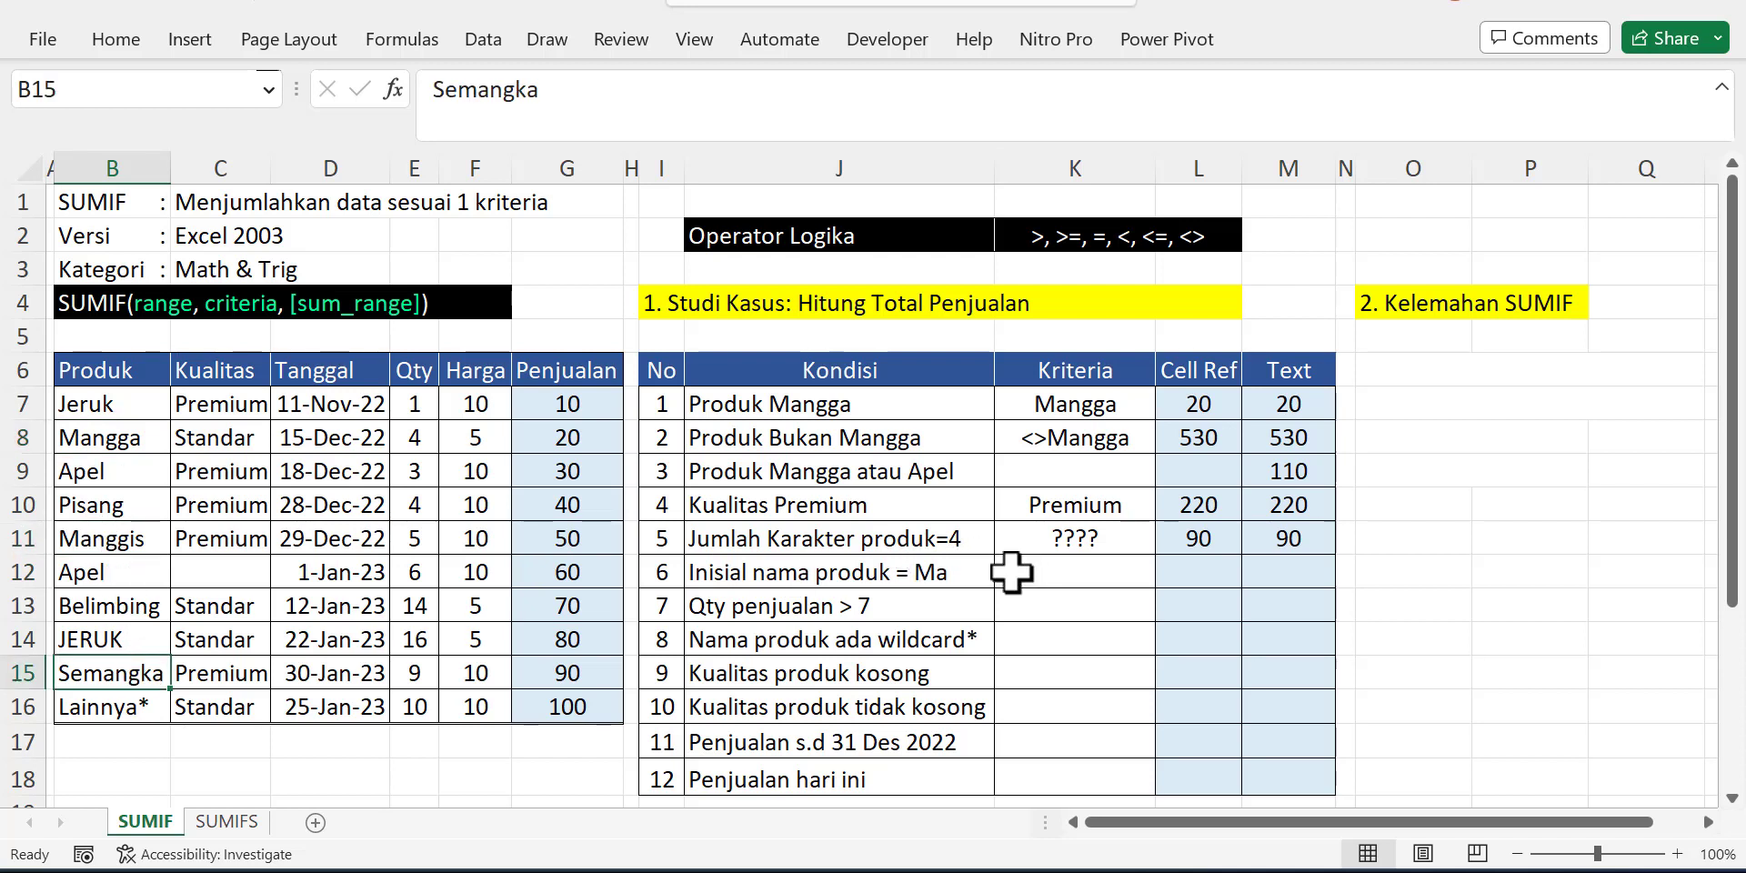
pyautogui.click(950, 568)
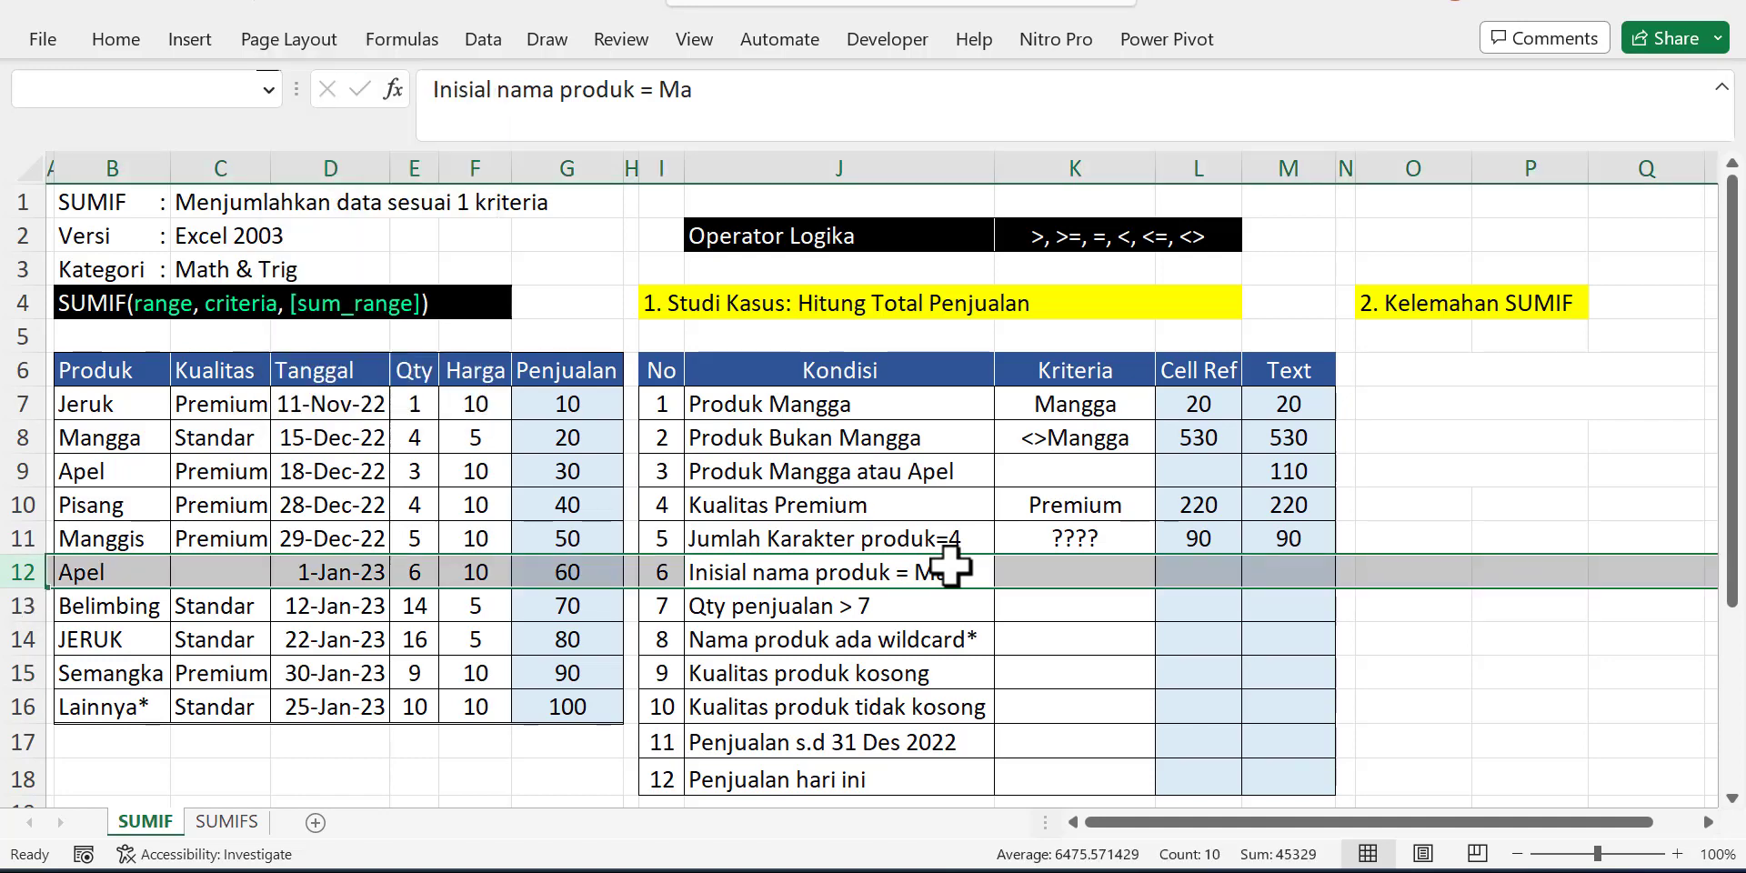
pyautogui.hotkey('ctrl', 'y')
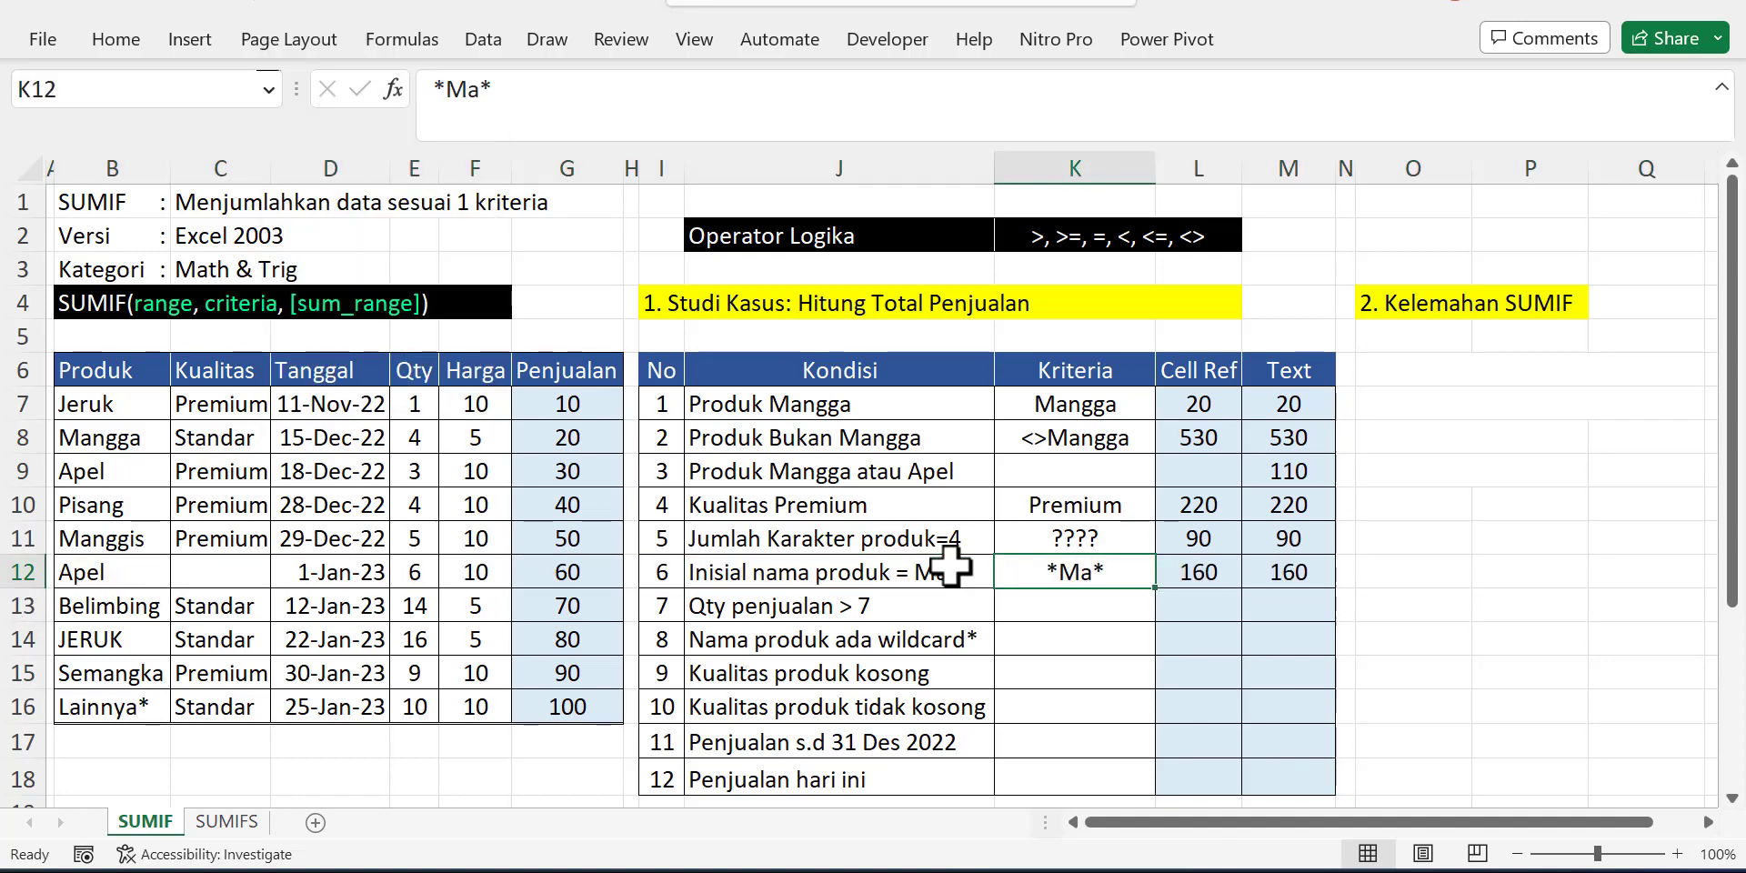
# - Inspect the asterisk wildcards around Ma in K12's criterion without changing it
pyautogui.click(506, 91)
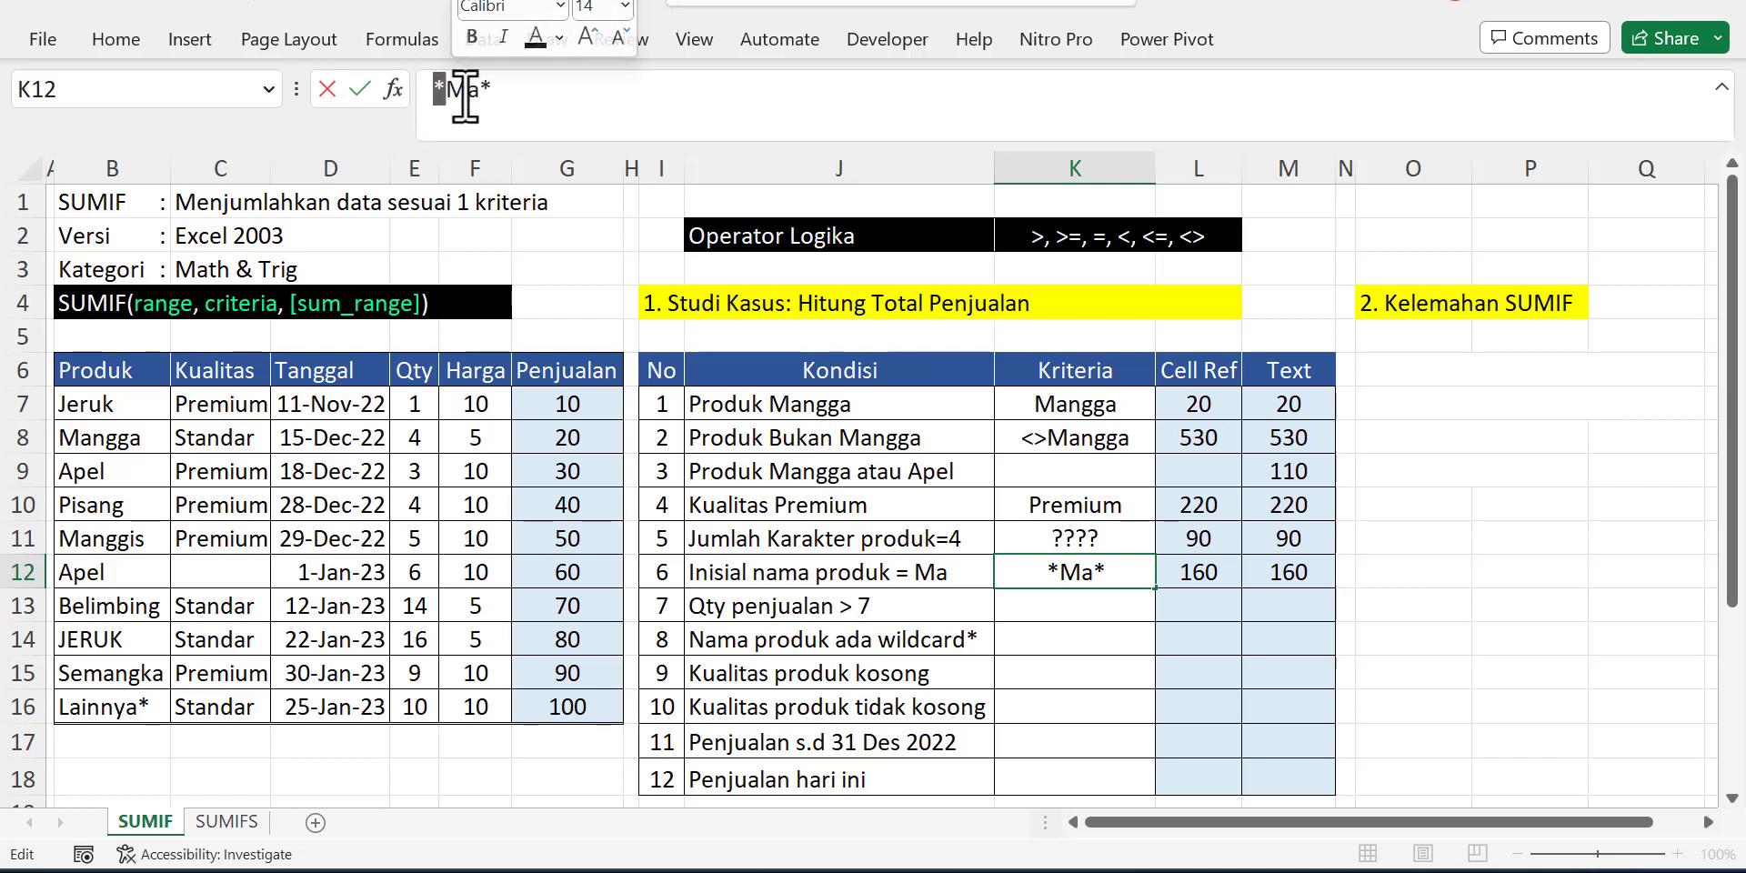
pyautogui.moveTo(446, 89); pyautogui.dragTo(494, 89)
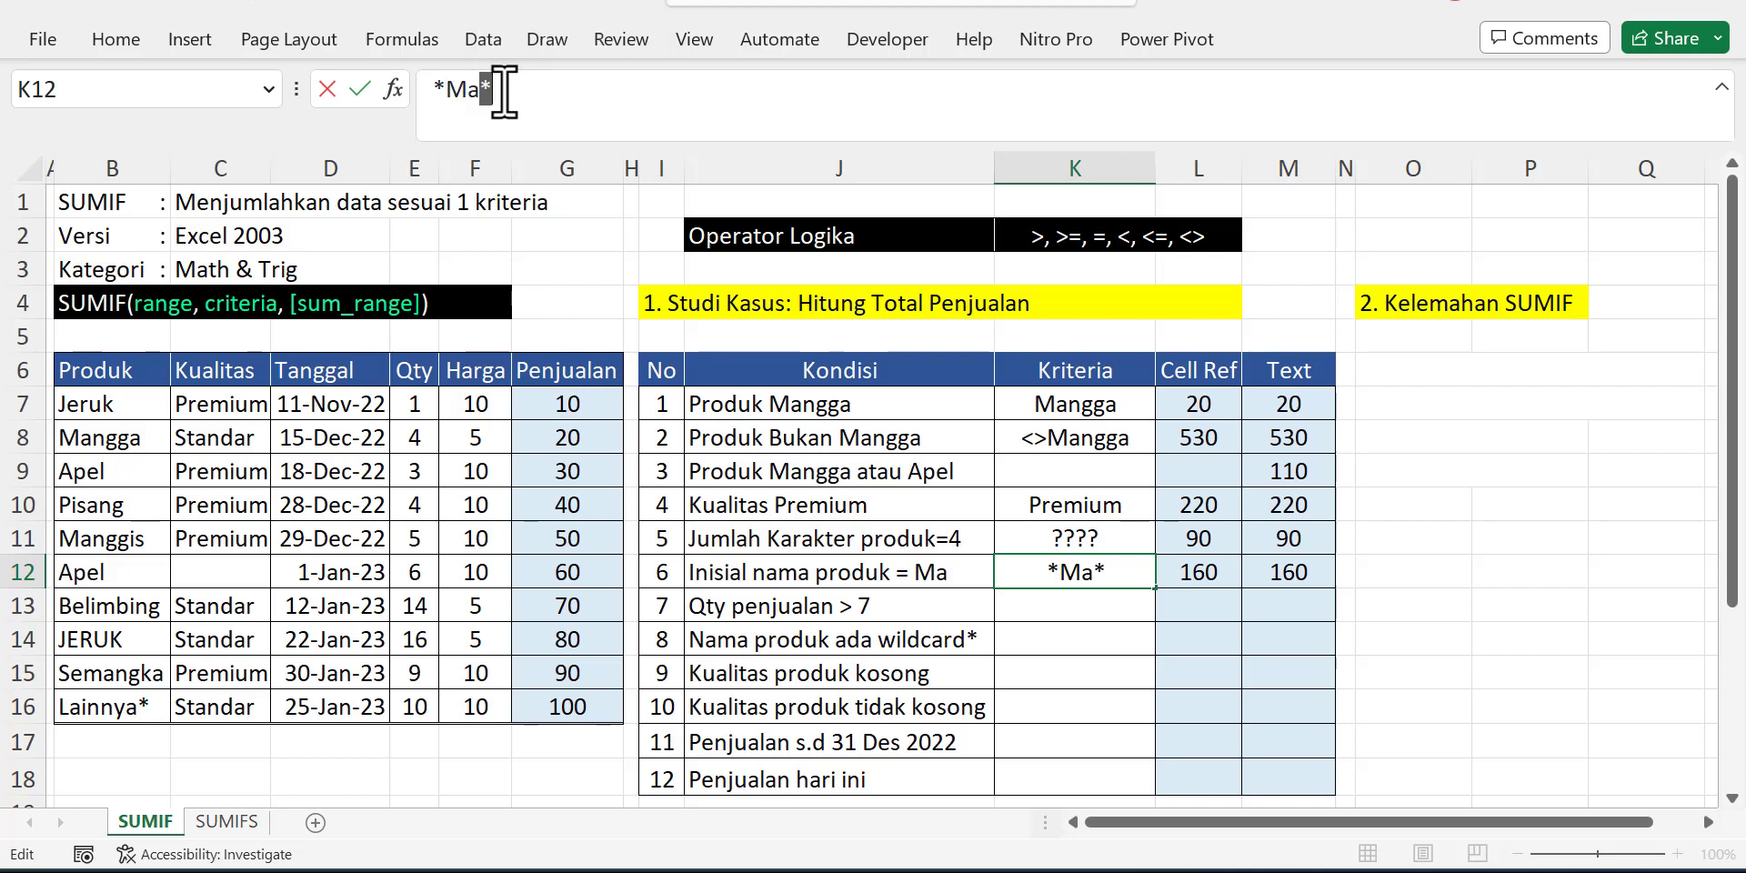
pyautogui.press('Escape')
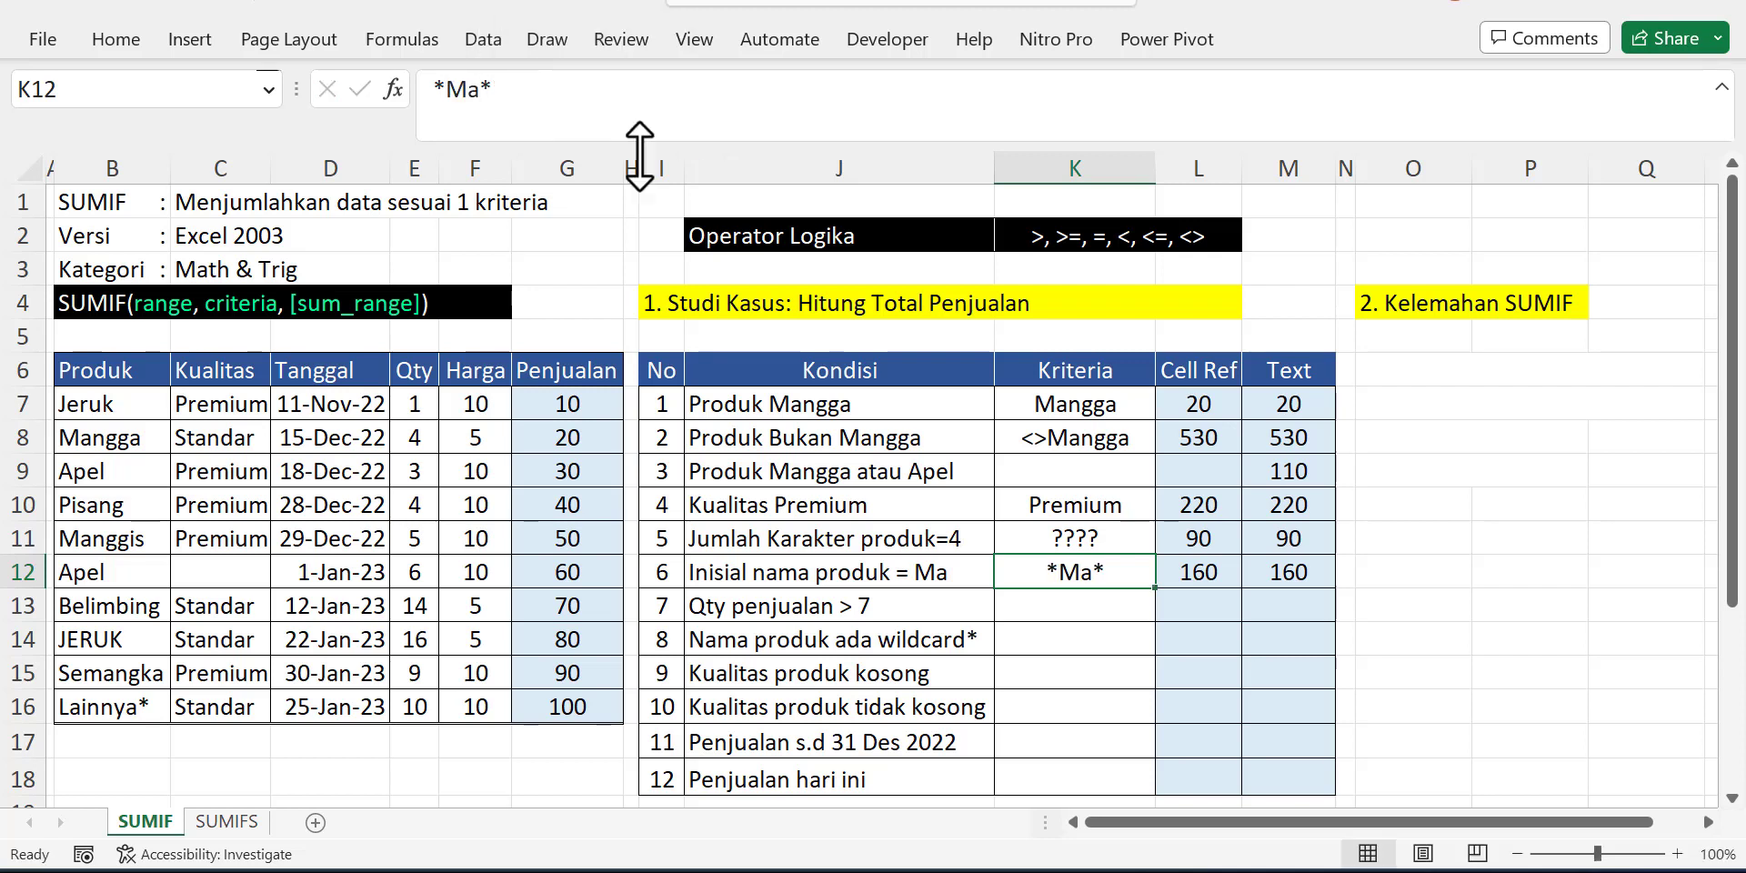
# - Inspect the K12 criterion reference in L12's SUMIF formula and the "*ma*" text criterion in M12's formula
pyautogui.click(1187, 582)
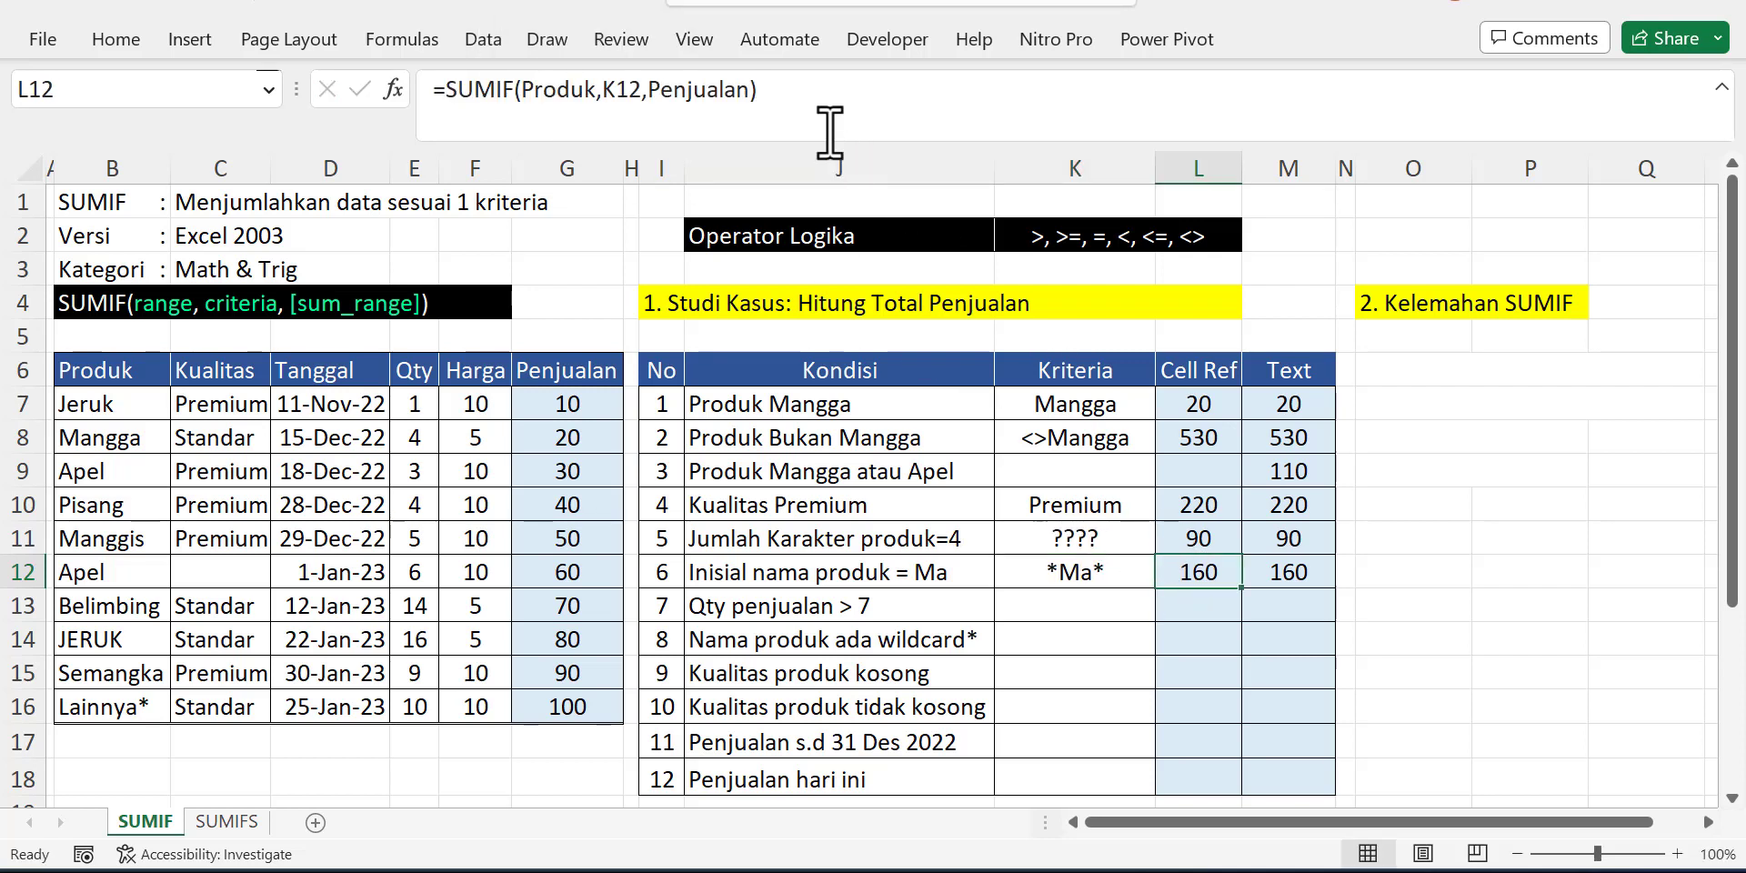
pyautogui.click(800, 88)
pyautogui.press('Escape')
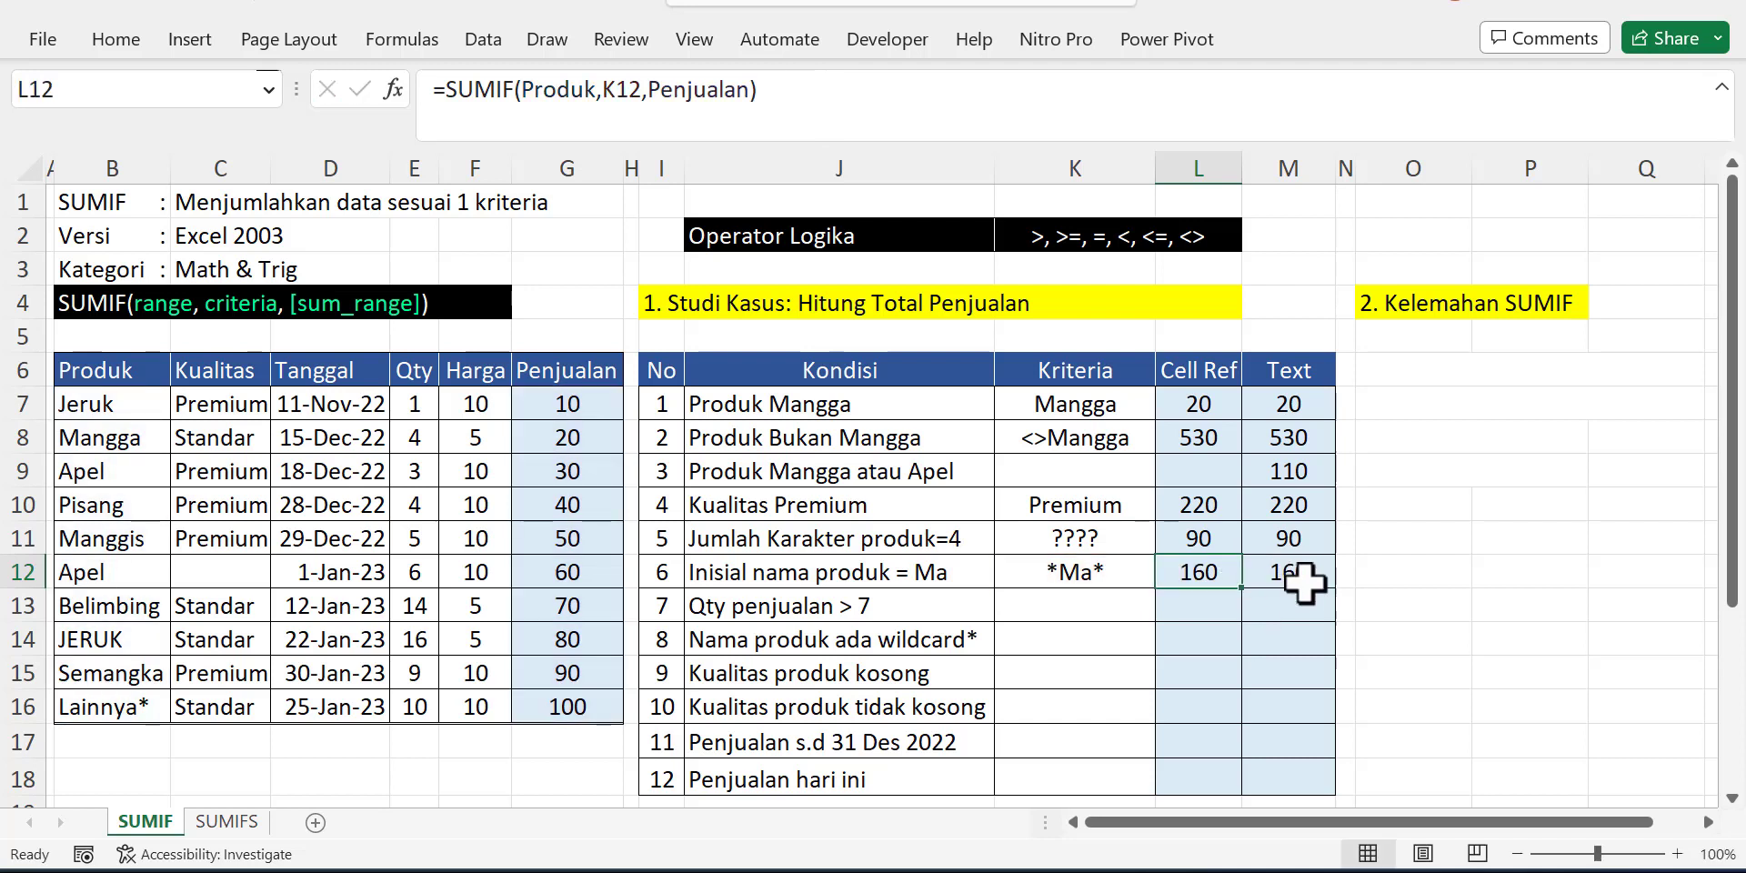
pyautogui.click(1316, 575)
pyautogui.click(661, 90)
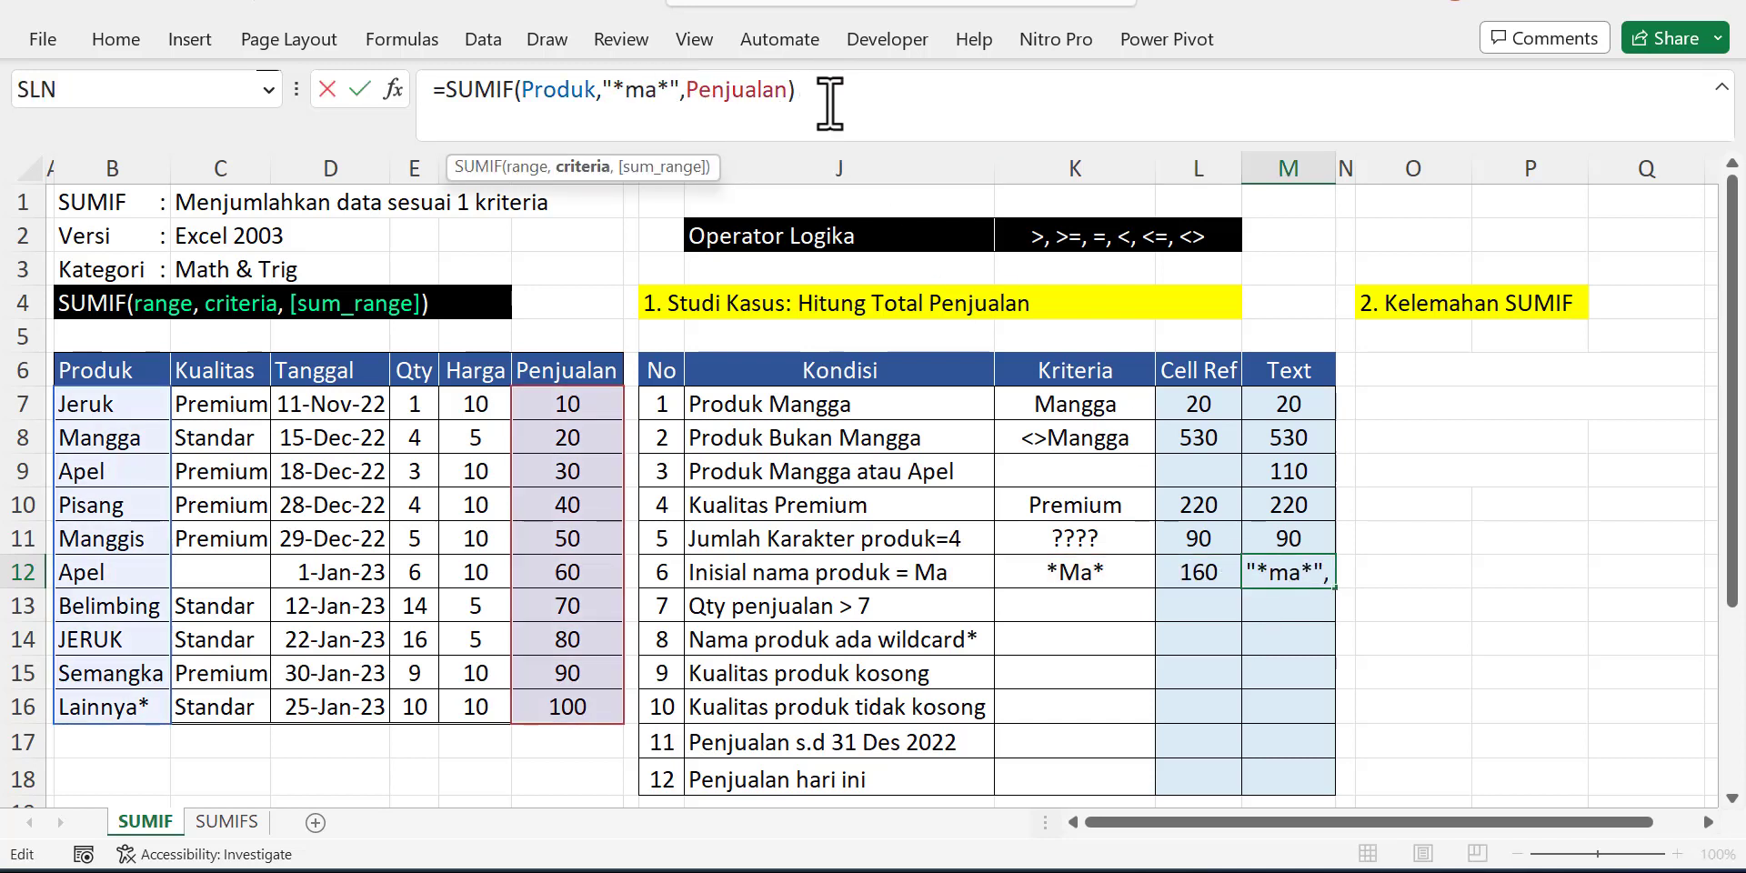
pyautogui.press('Escape')
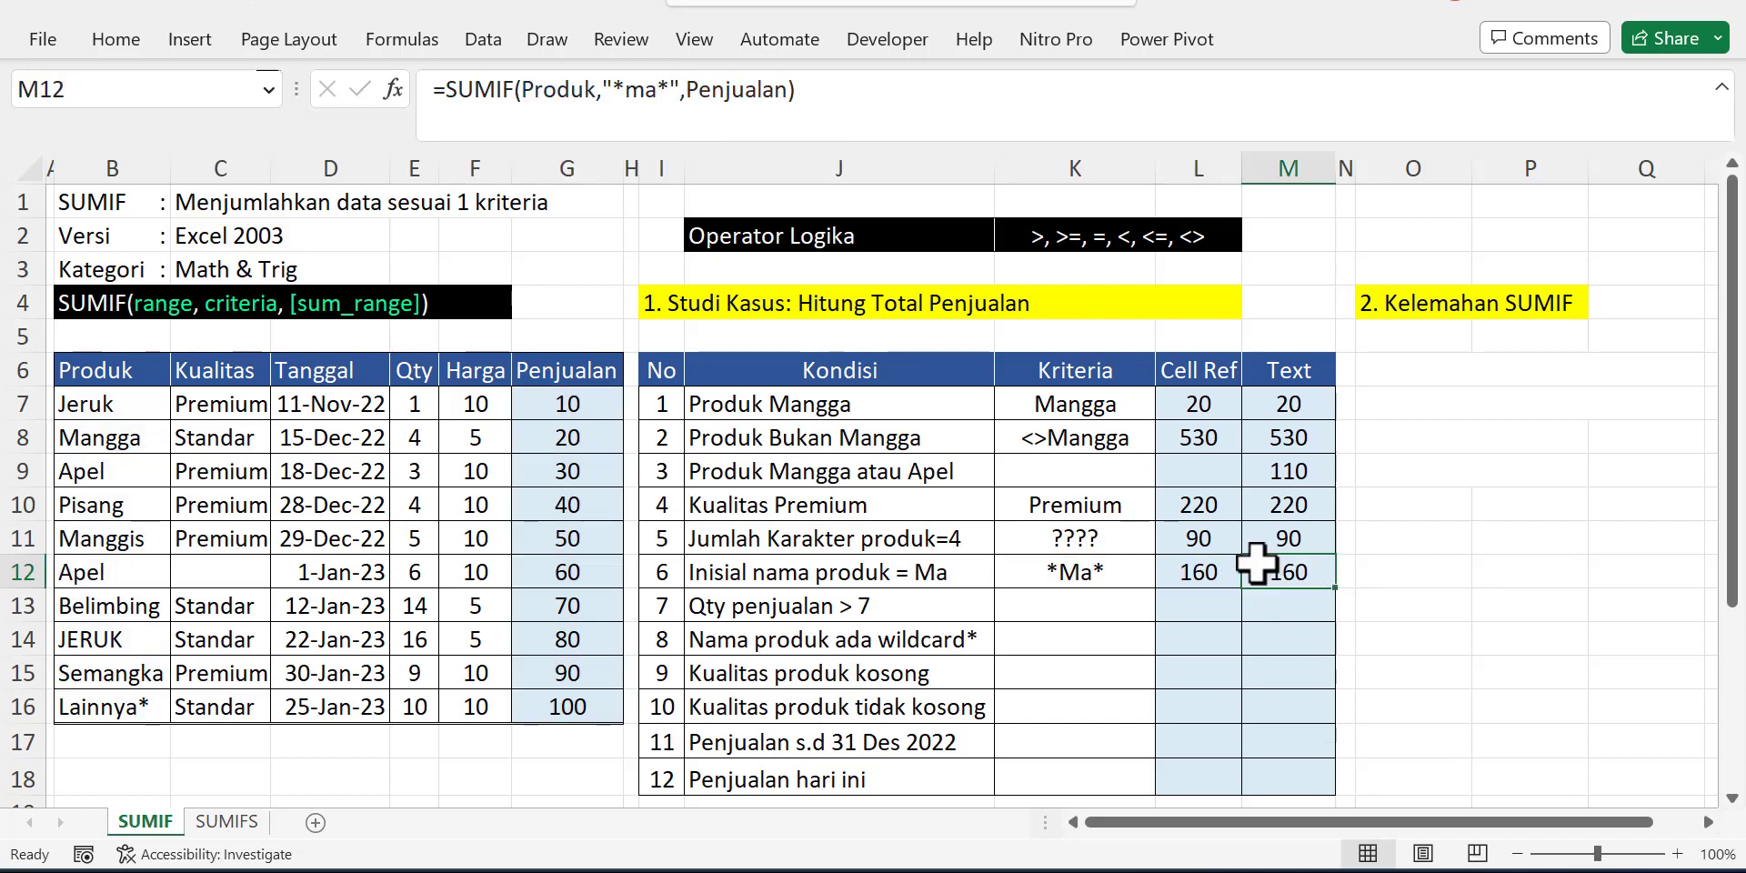
# - Set the font colour of row 13, the Qty penjualan > 7 row, to Automatic and select the K13 criterion
pyautogui.click(812, 606)
pyautogui.hotkey('shift', 'space')
pyautogui.hotkey('alt', 'h')
pyautogui.press('f')
pyautogui.press('c')
pyautogui.press('a')
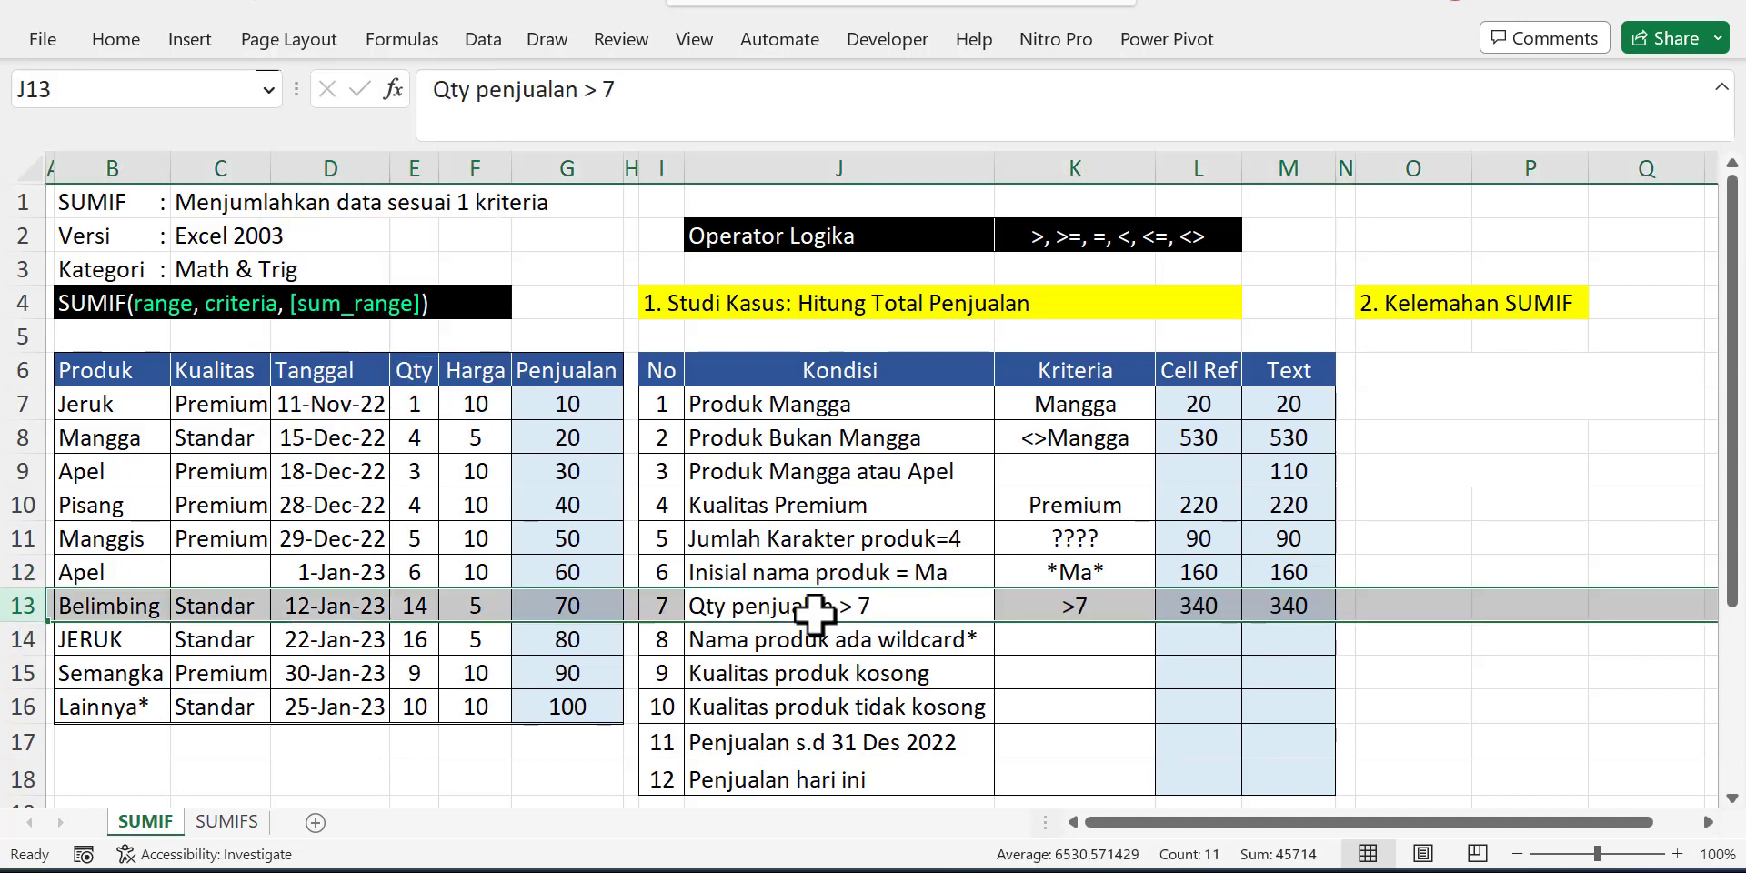
pyautogui.press('Left')
pyautogui.press('Right')
pyautogui.press('Right')
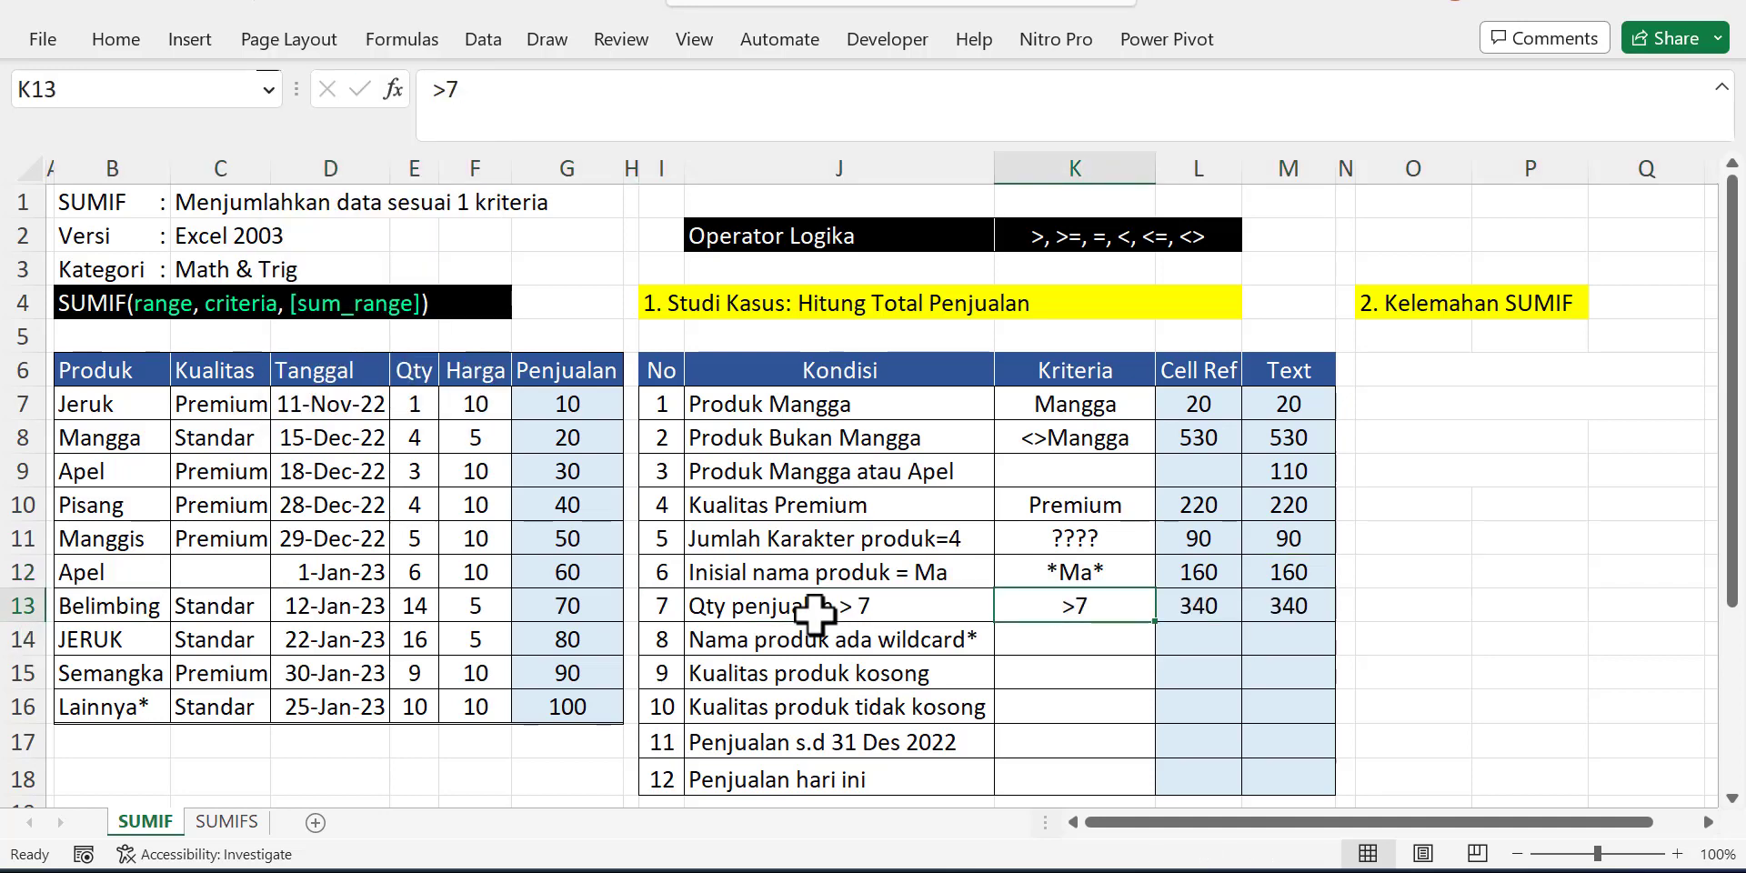
# - Inspect the Qty range and the K13 criterion reference in L13's SUMIF formula
pyautogui.click(1214, 602)
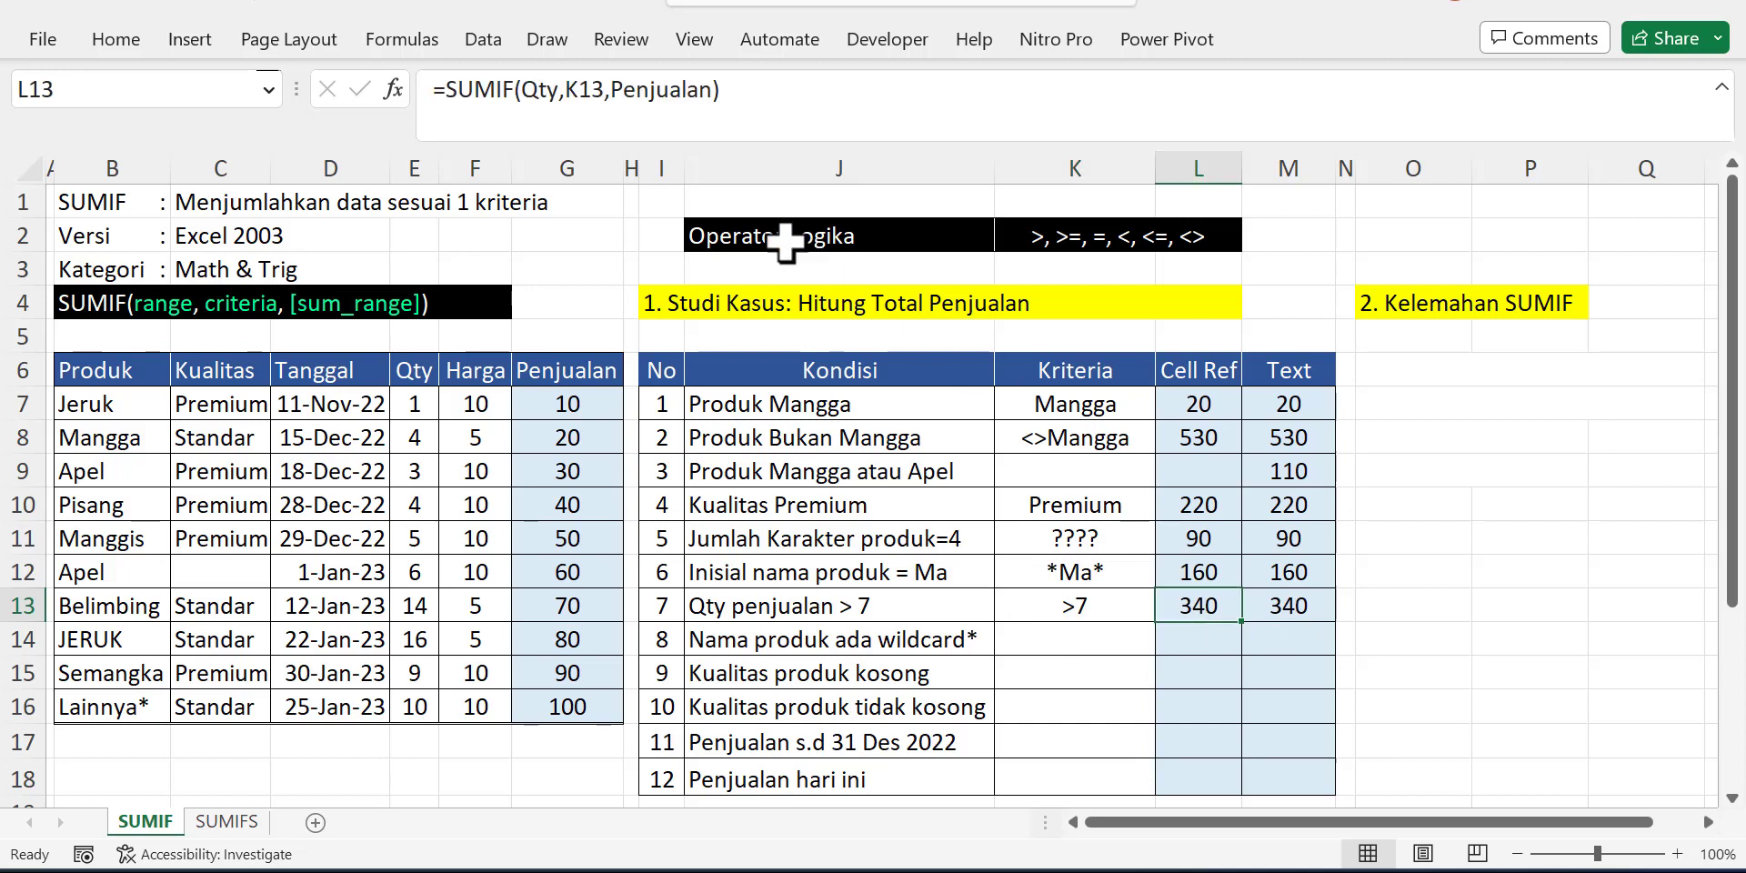
pyautogui.click(558, 89)
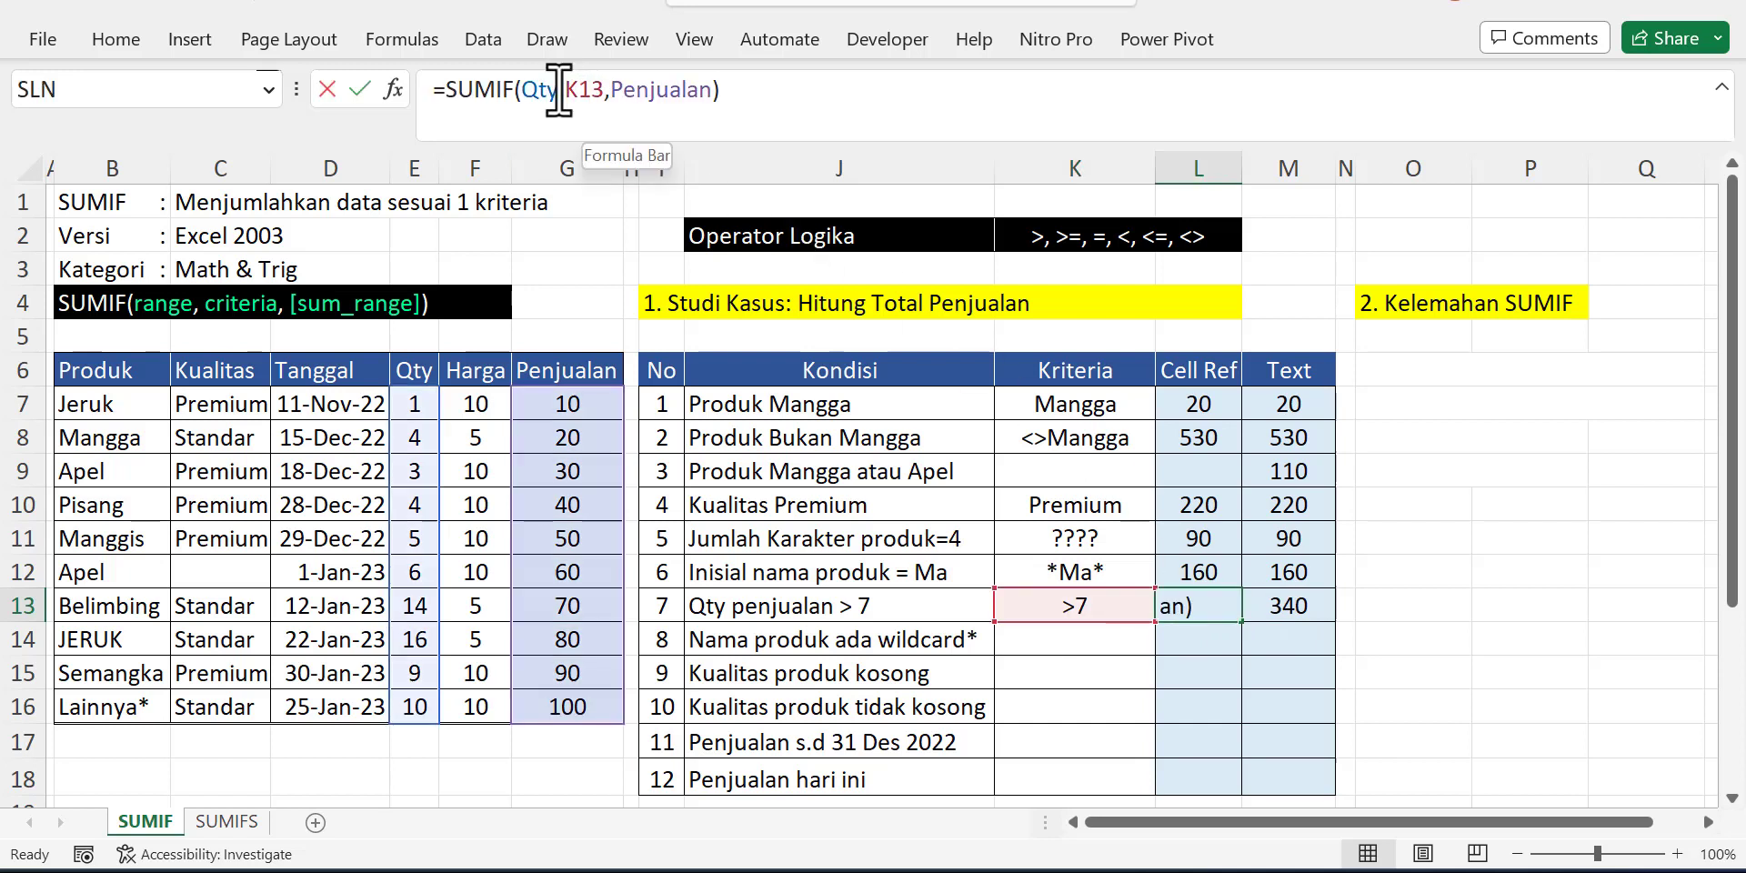
pyautogui.moveTo(559, 89); pyautogui.dragTo(522, 89)
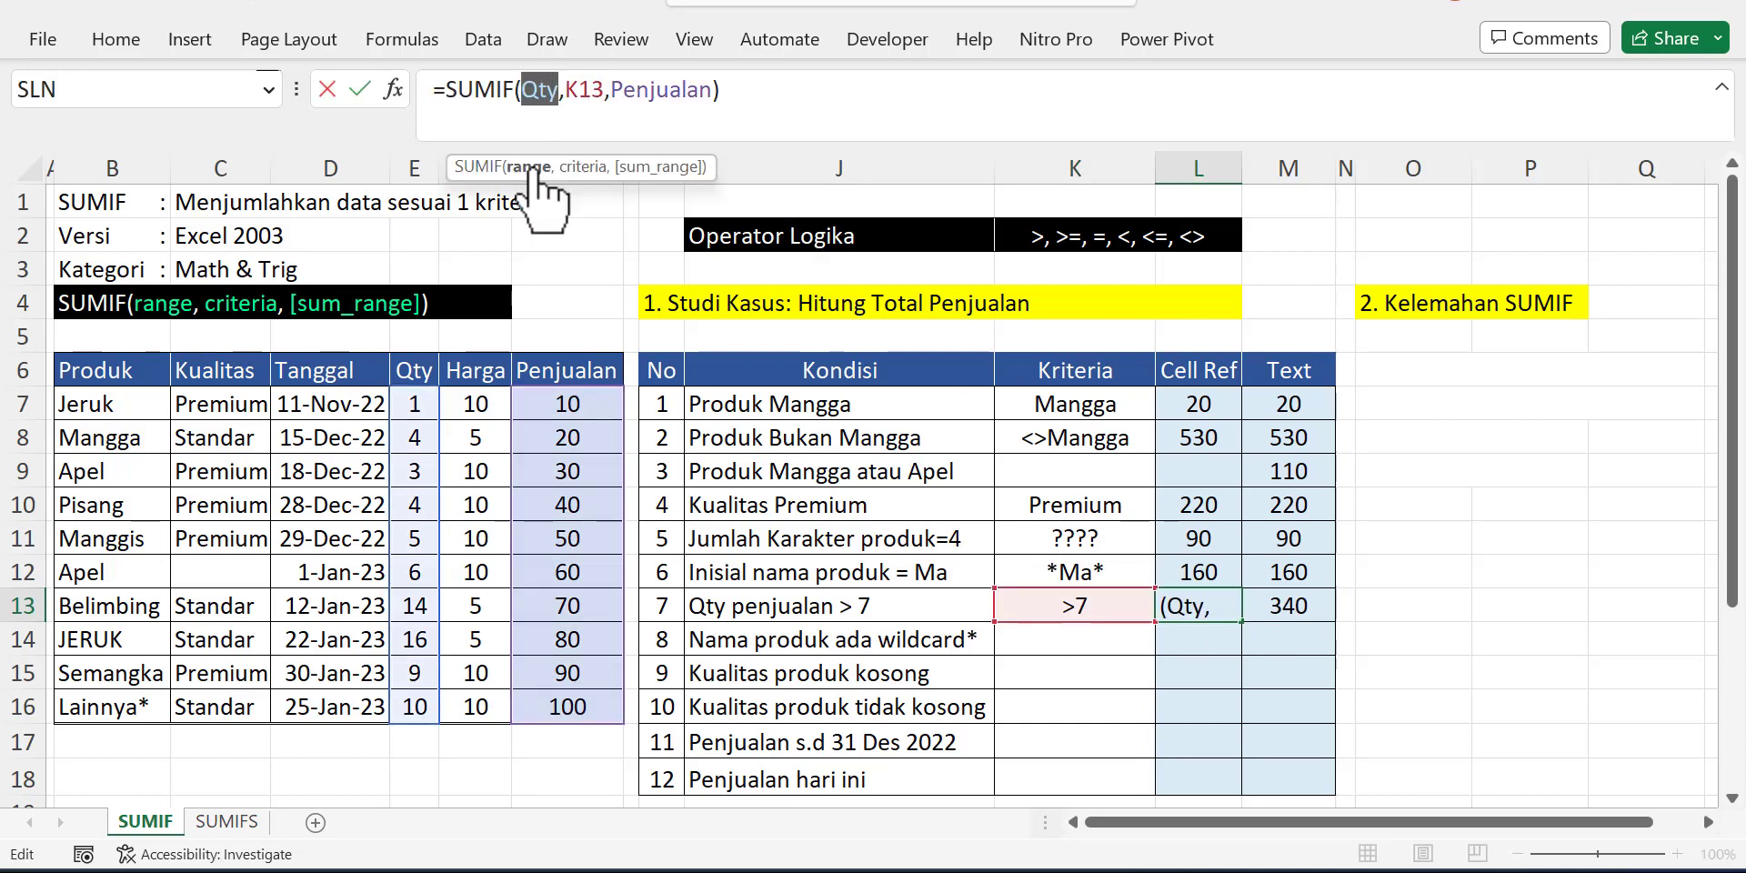
pyautogui.press('Escape')
pyautogui.click(607, 90)
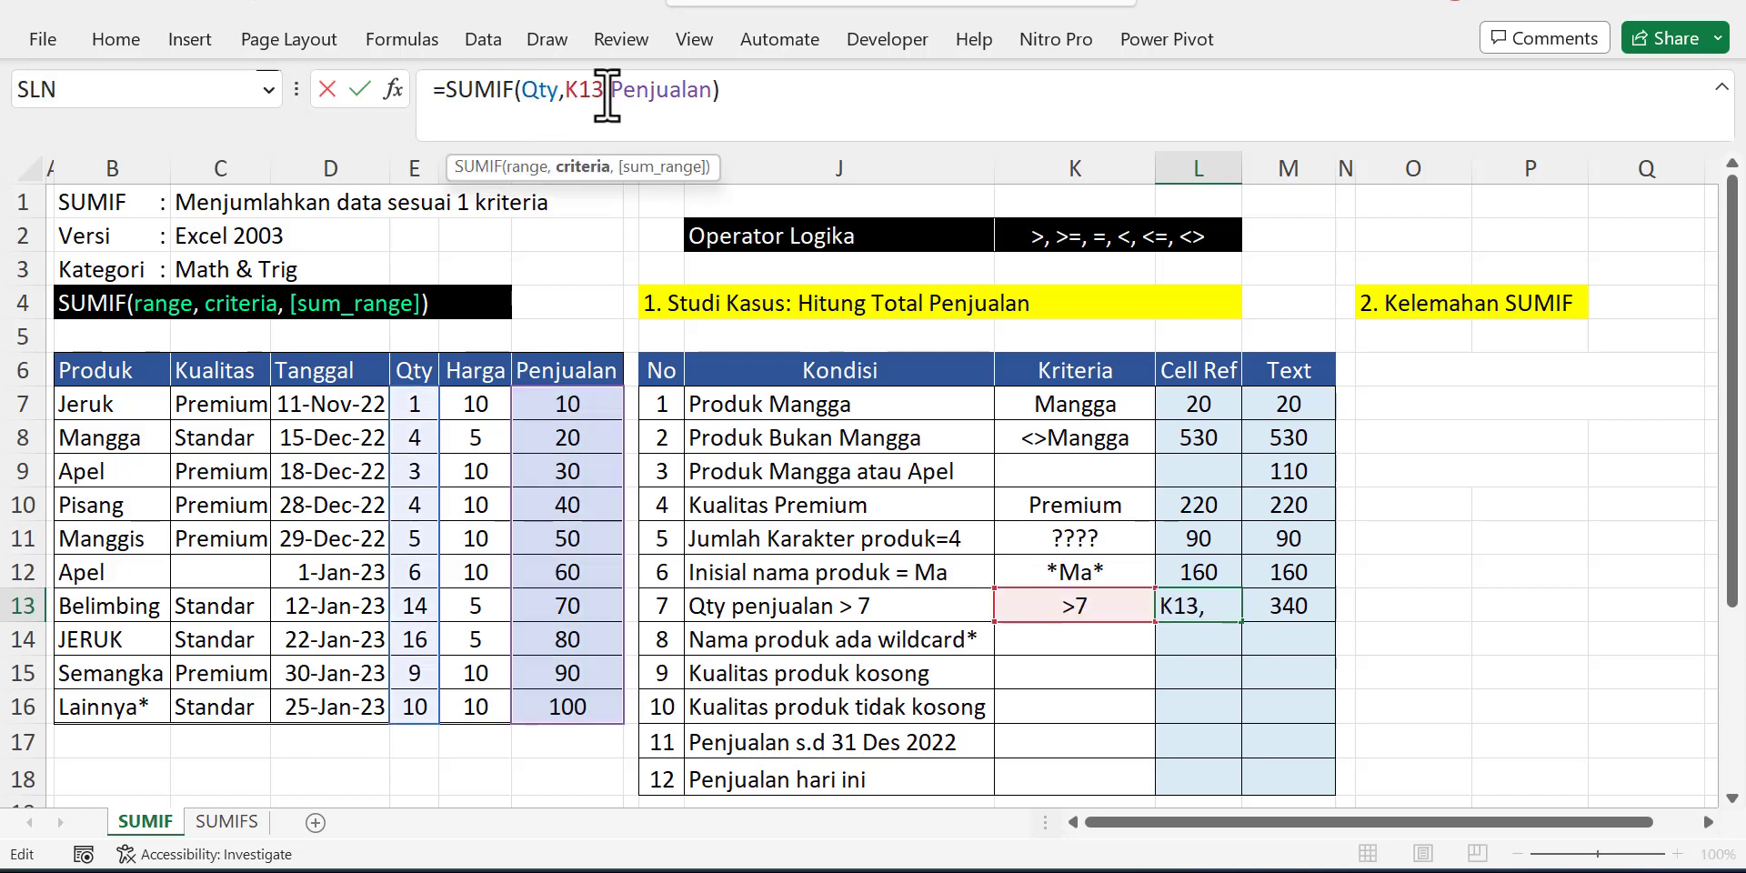
pyautogui.press('Escape')
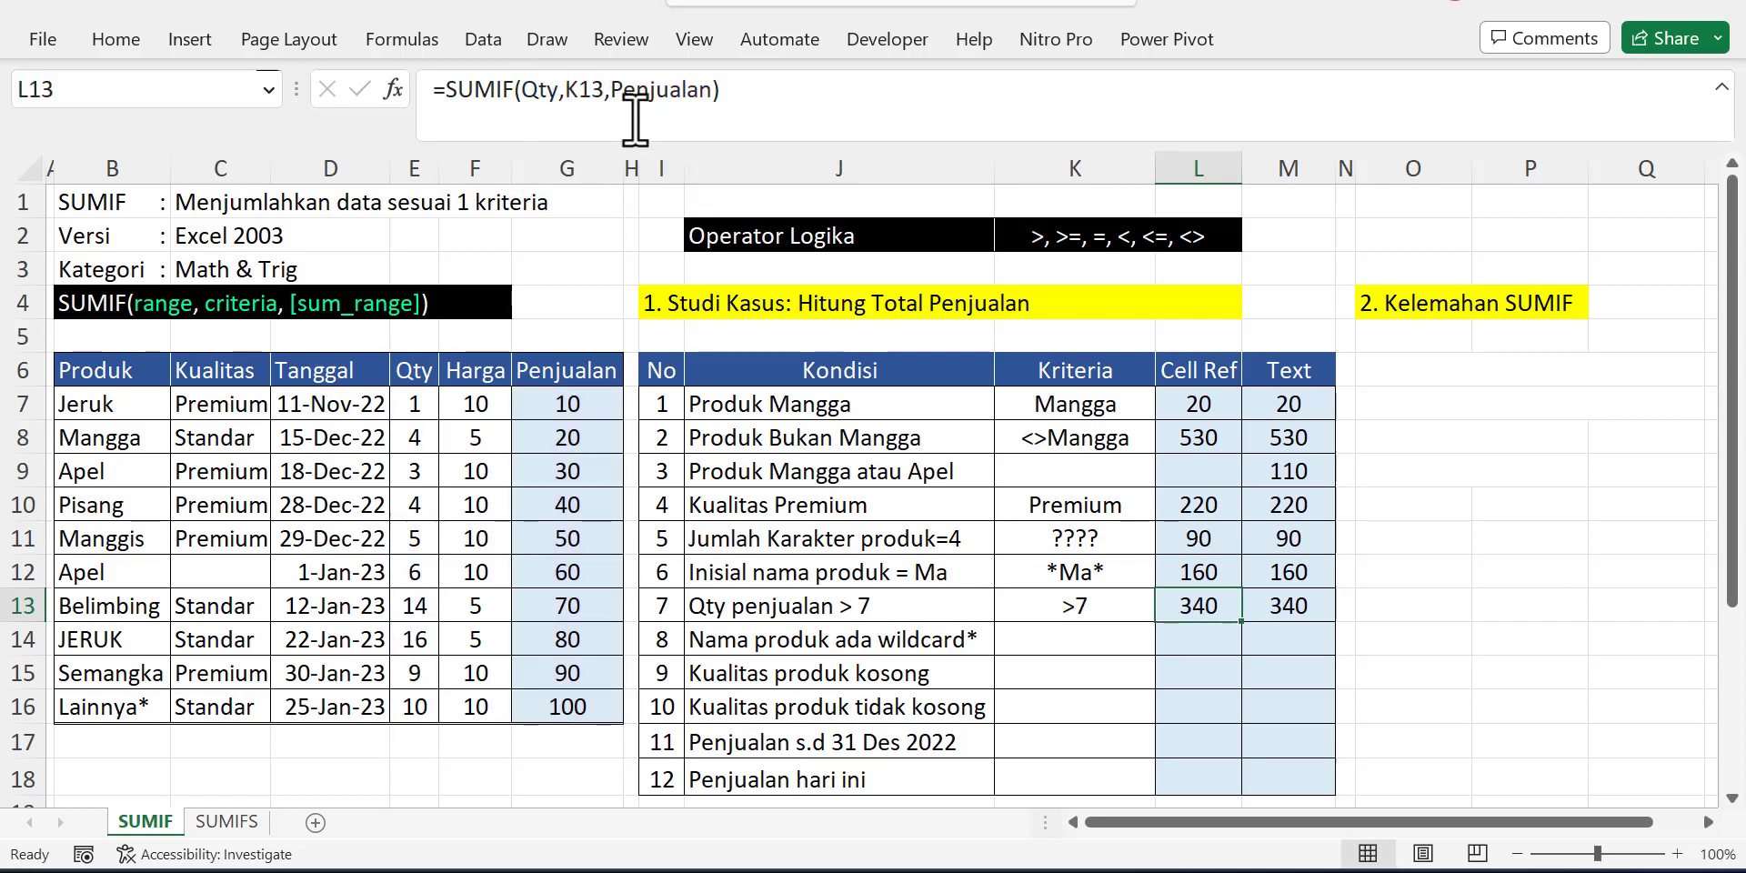
# - Inspect the ">7" text criterion in M13's SUMIF formula
pyautogui.click(1273, 610)
pyautogui.click(612, 89)
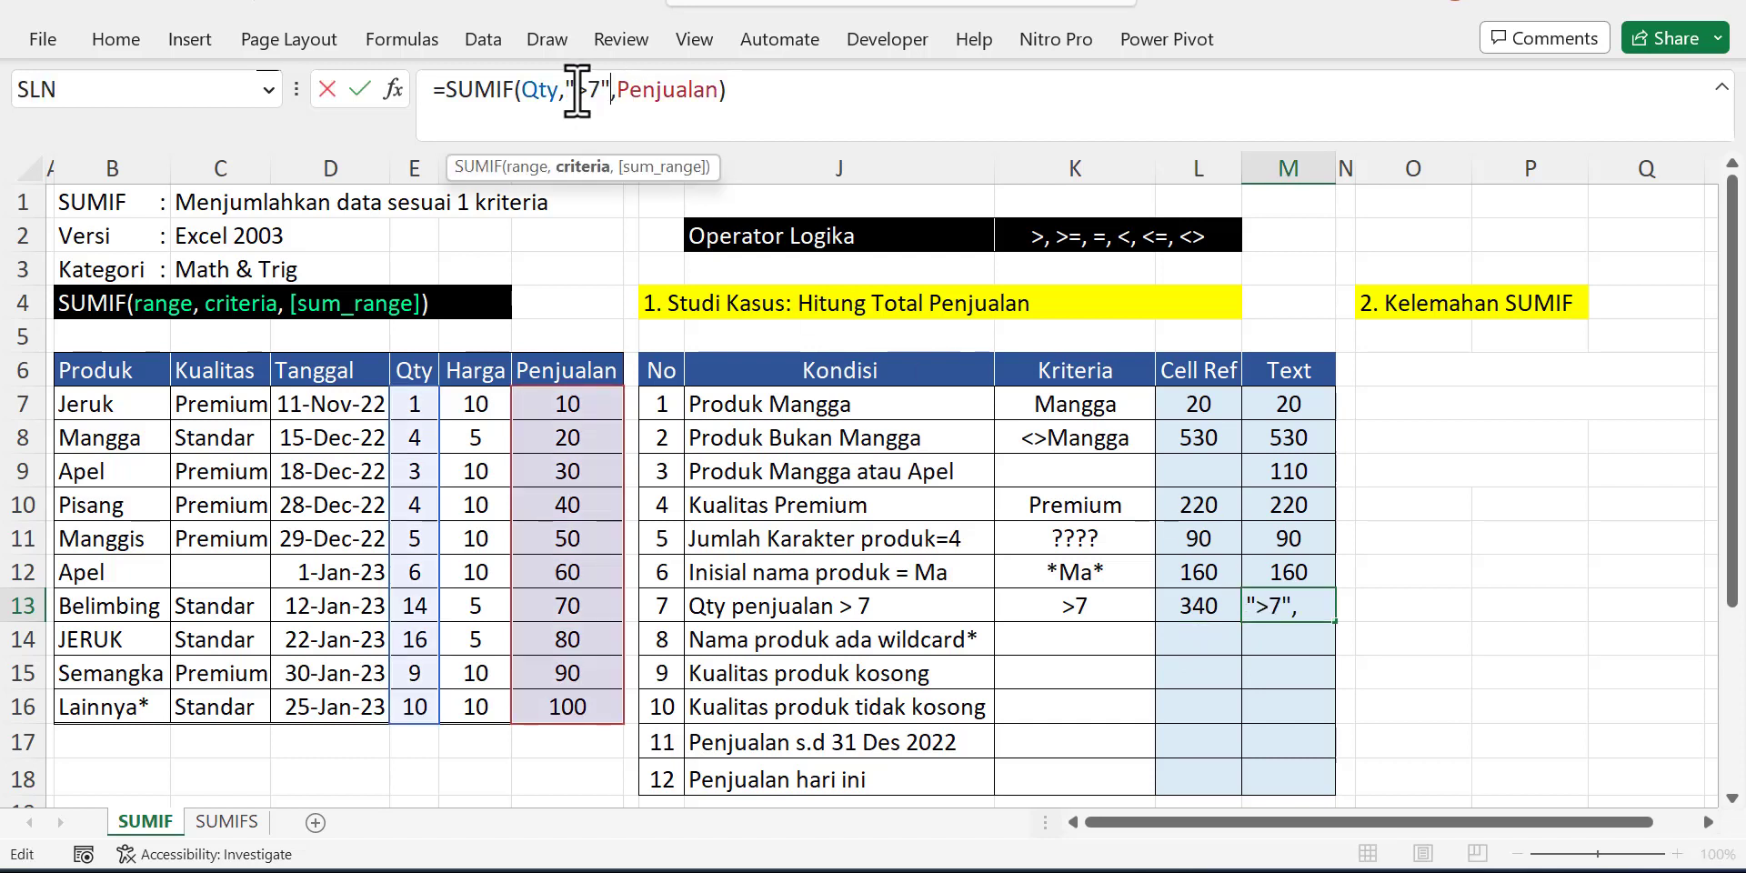
pyautogui.hotkey('ctrl', 'Return')
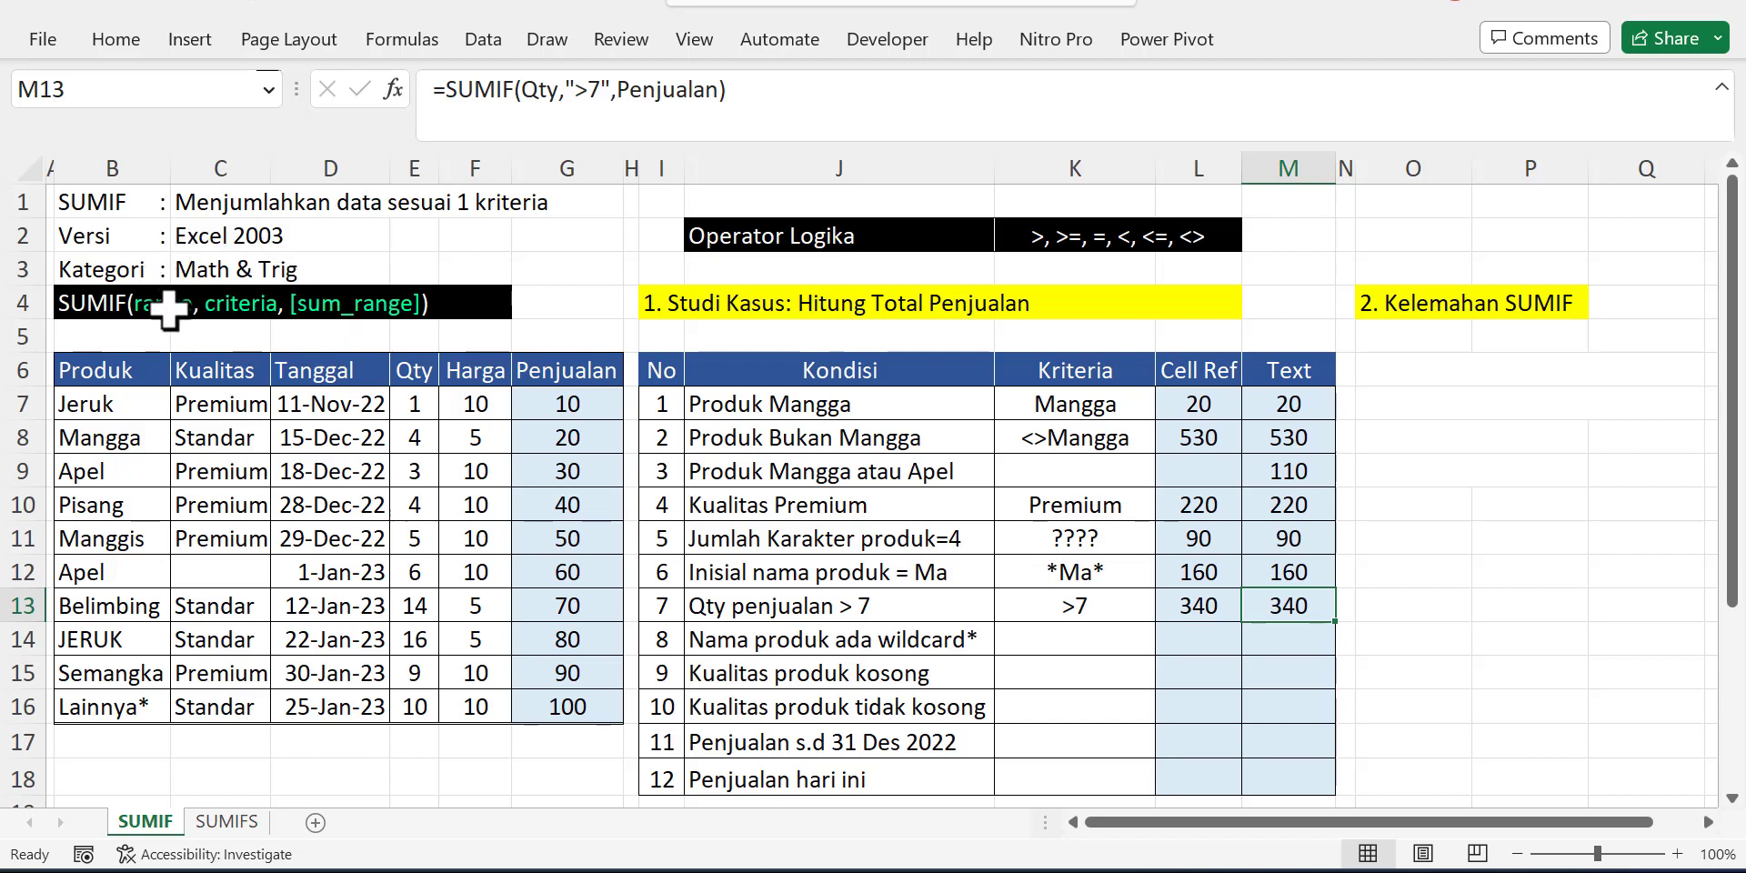
# - Try L13's SUMIF formula without its Penjualan sum range as =SUMIF(Qty,K13), and undo the change
pyautogui.click(798, 606)
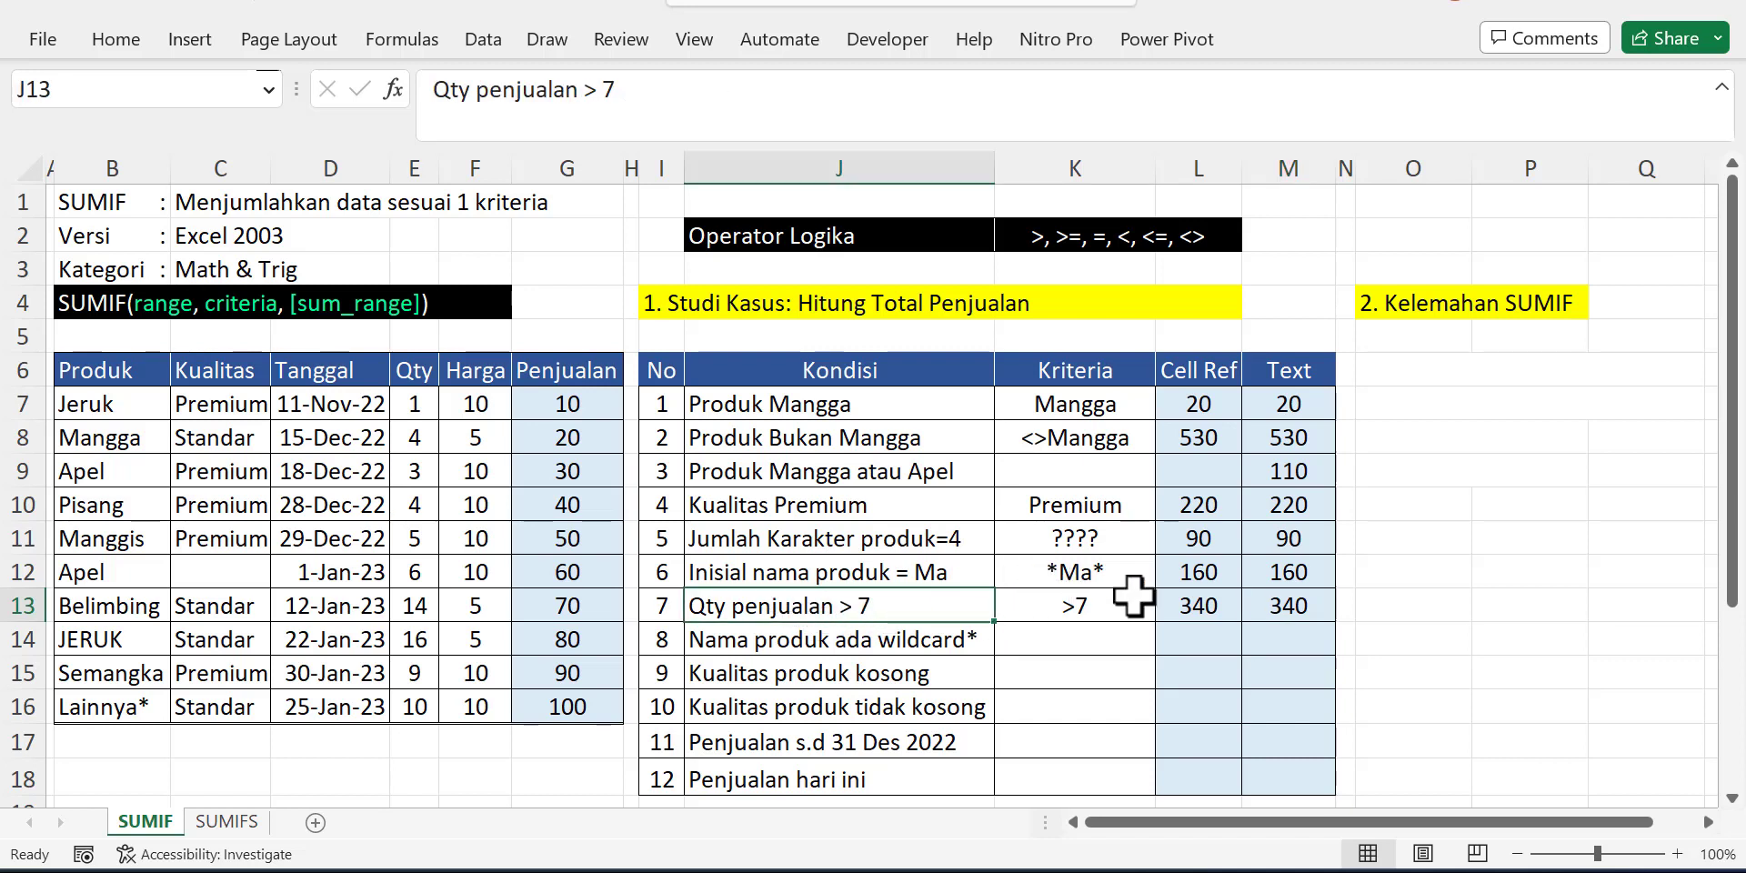
pyautogui.click(1190, 607)
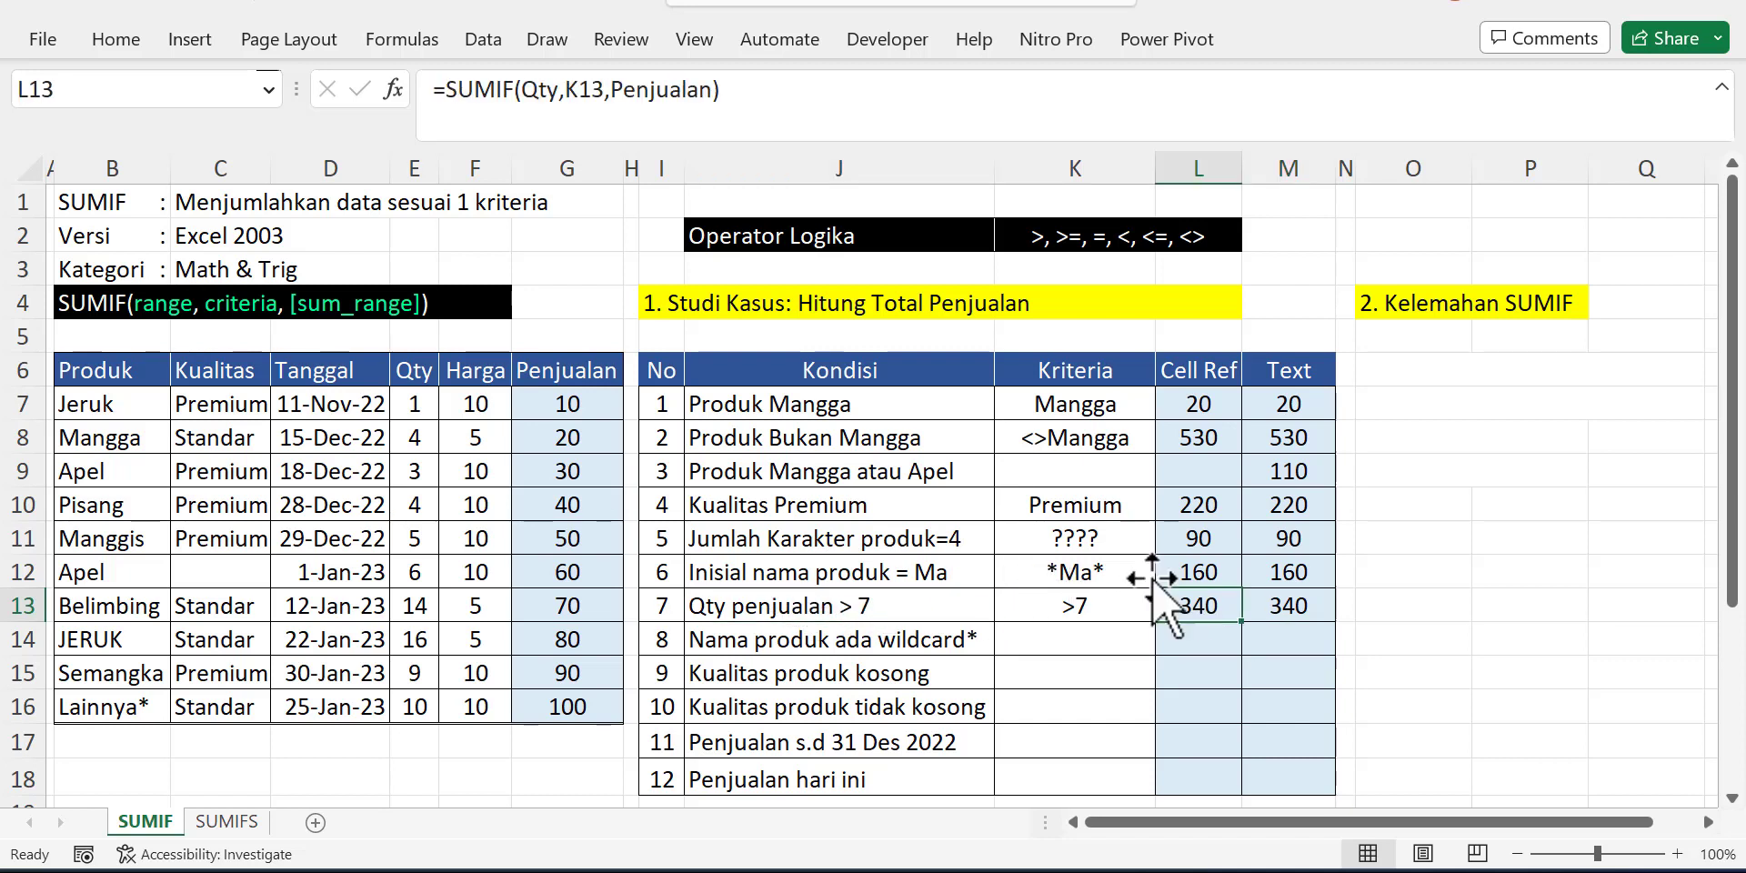
pyautogui.click(675, 89)
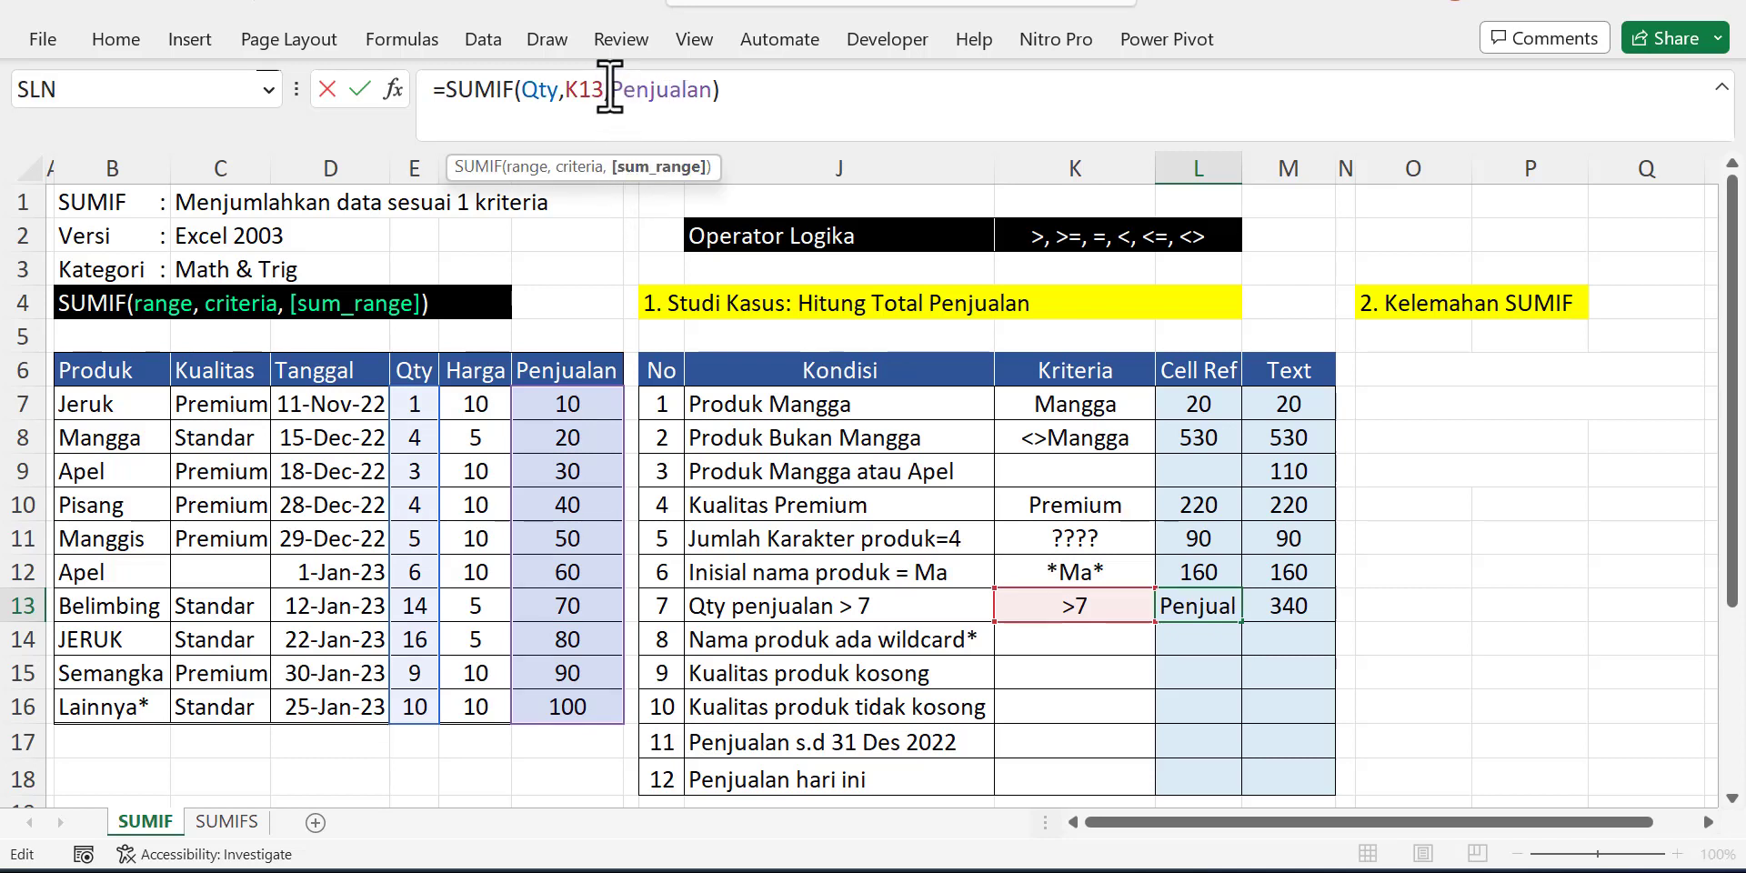
pyautogui.moveTo(609, 89); pyautogui.dragTo(713, 90)
pyautogui.press('Delete')
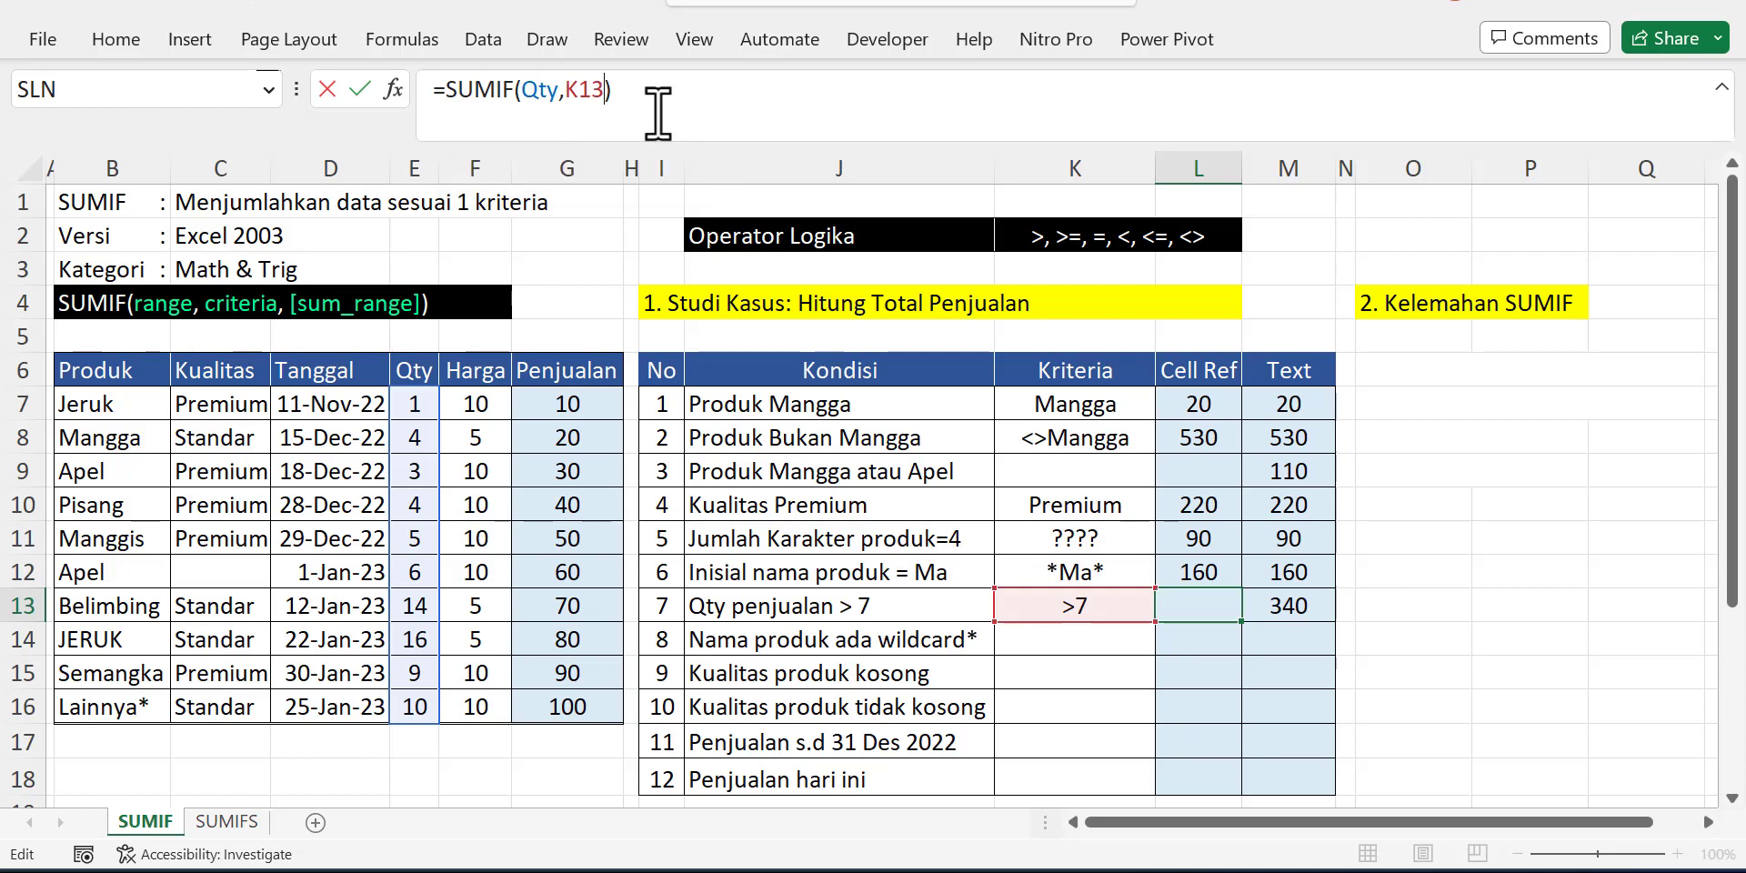
pyautogui.press('Return')
pyautogui.press('Up')
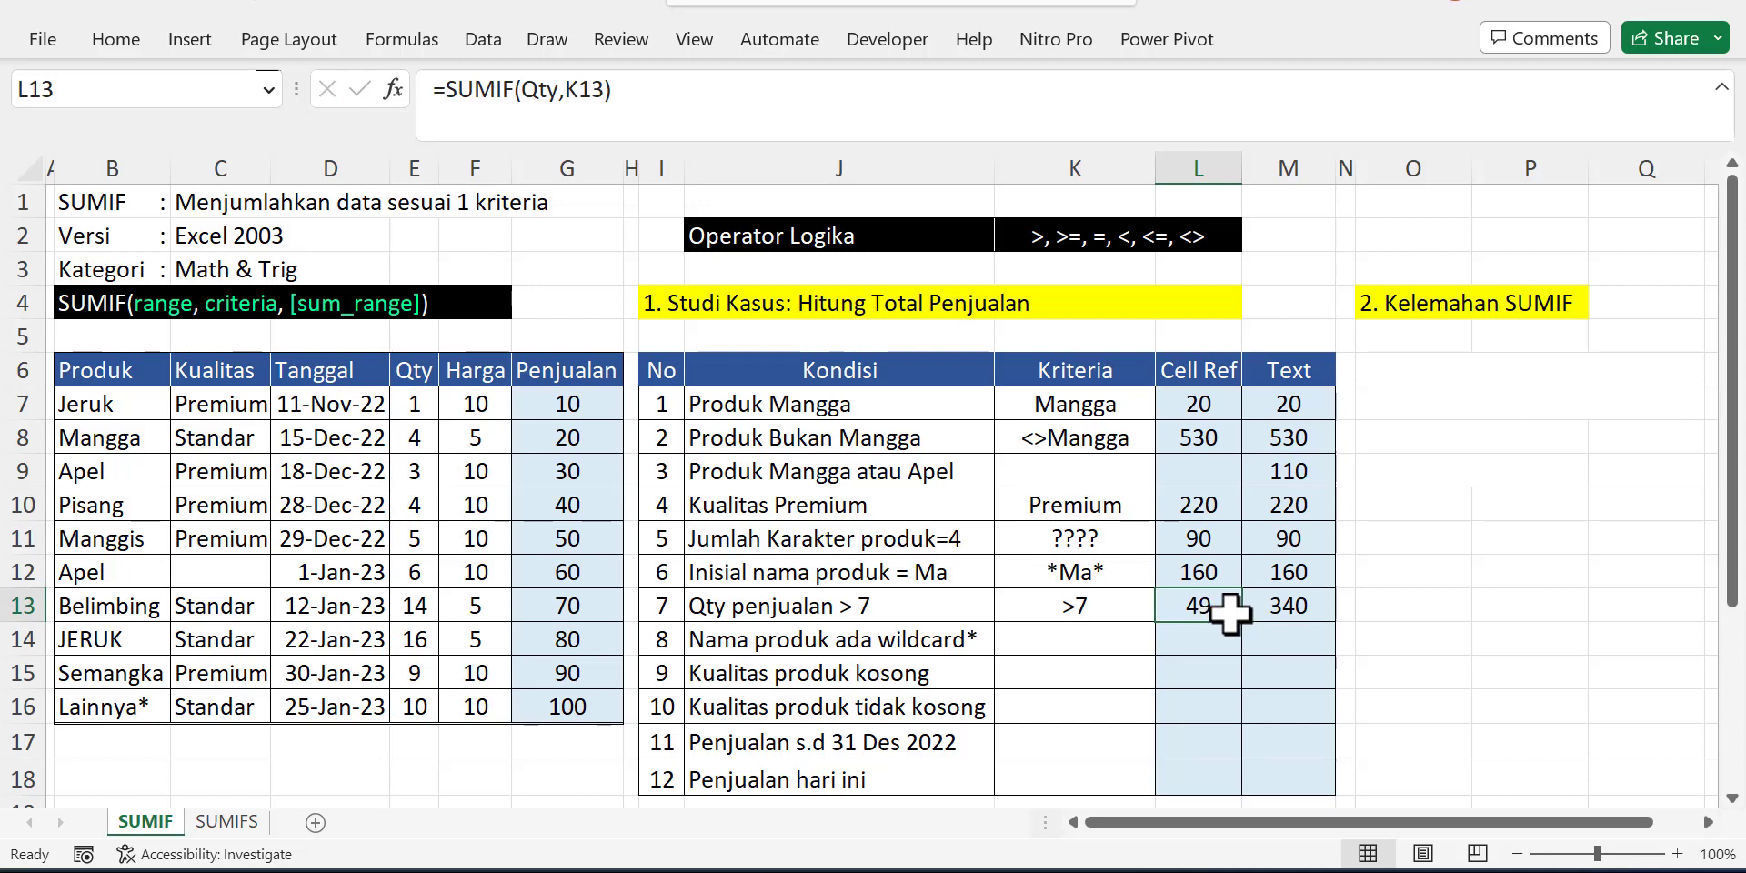
pyautogui.hotkey('ctrl', 'z')
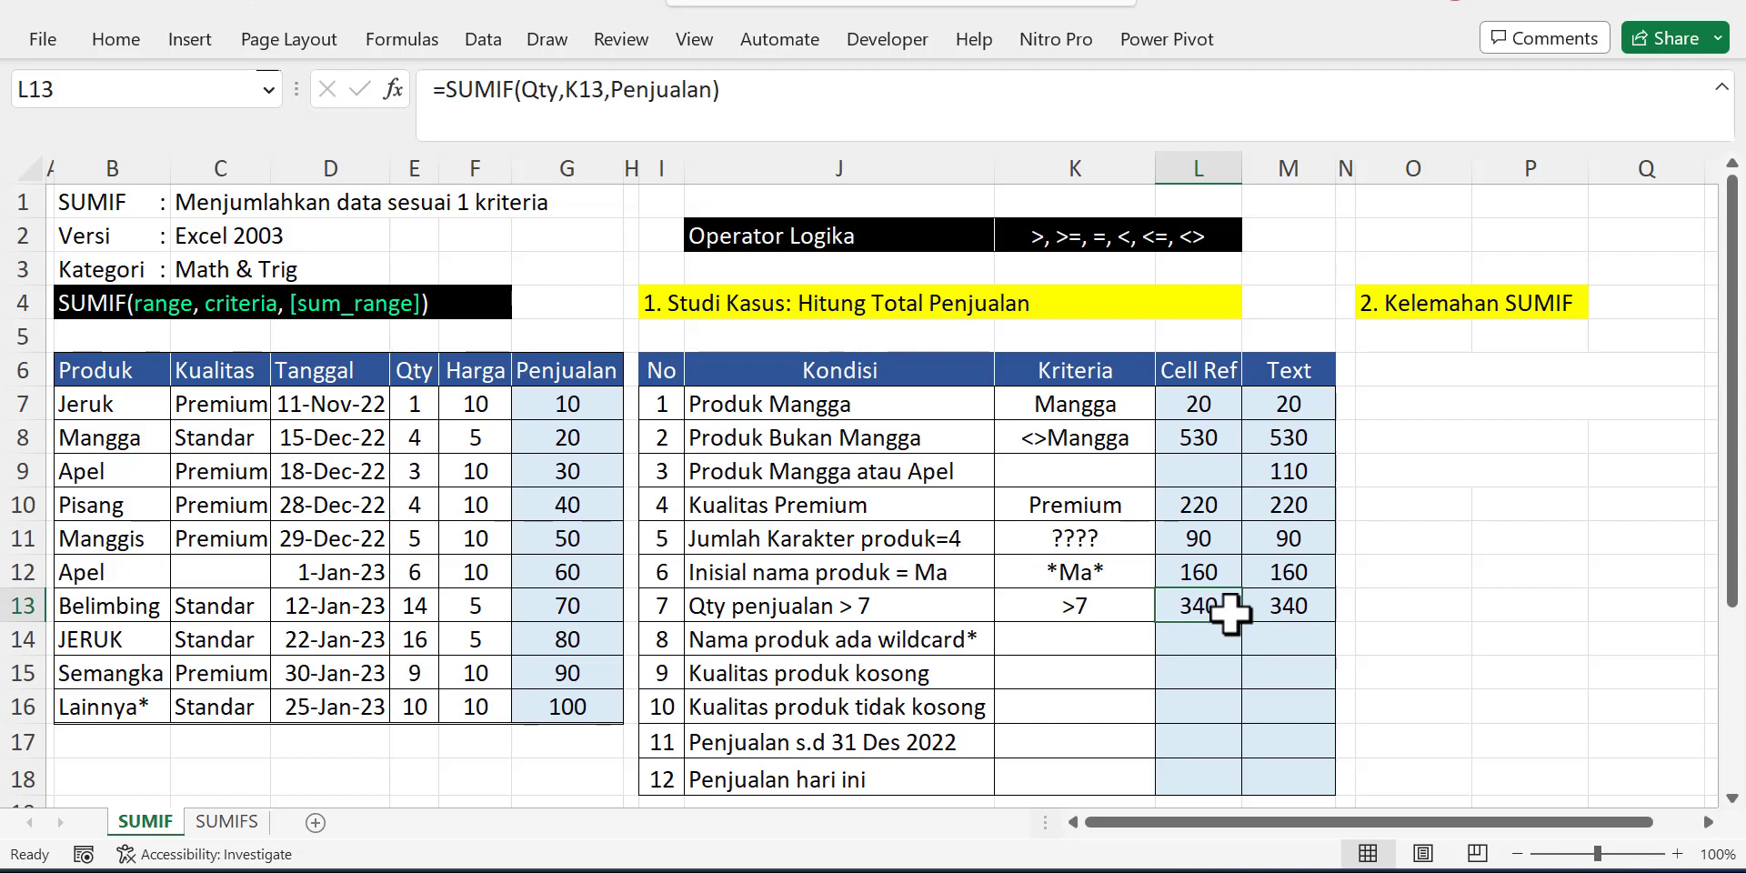
# - Set the font colour of row 14, the Nama produk ada wildcard* row, to Automatic and select the K14 criterion
pyautogui.click(882, 639)
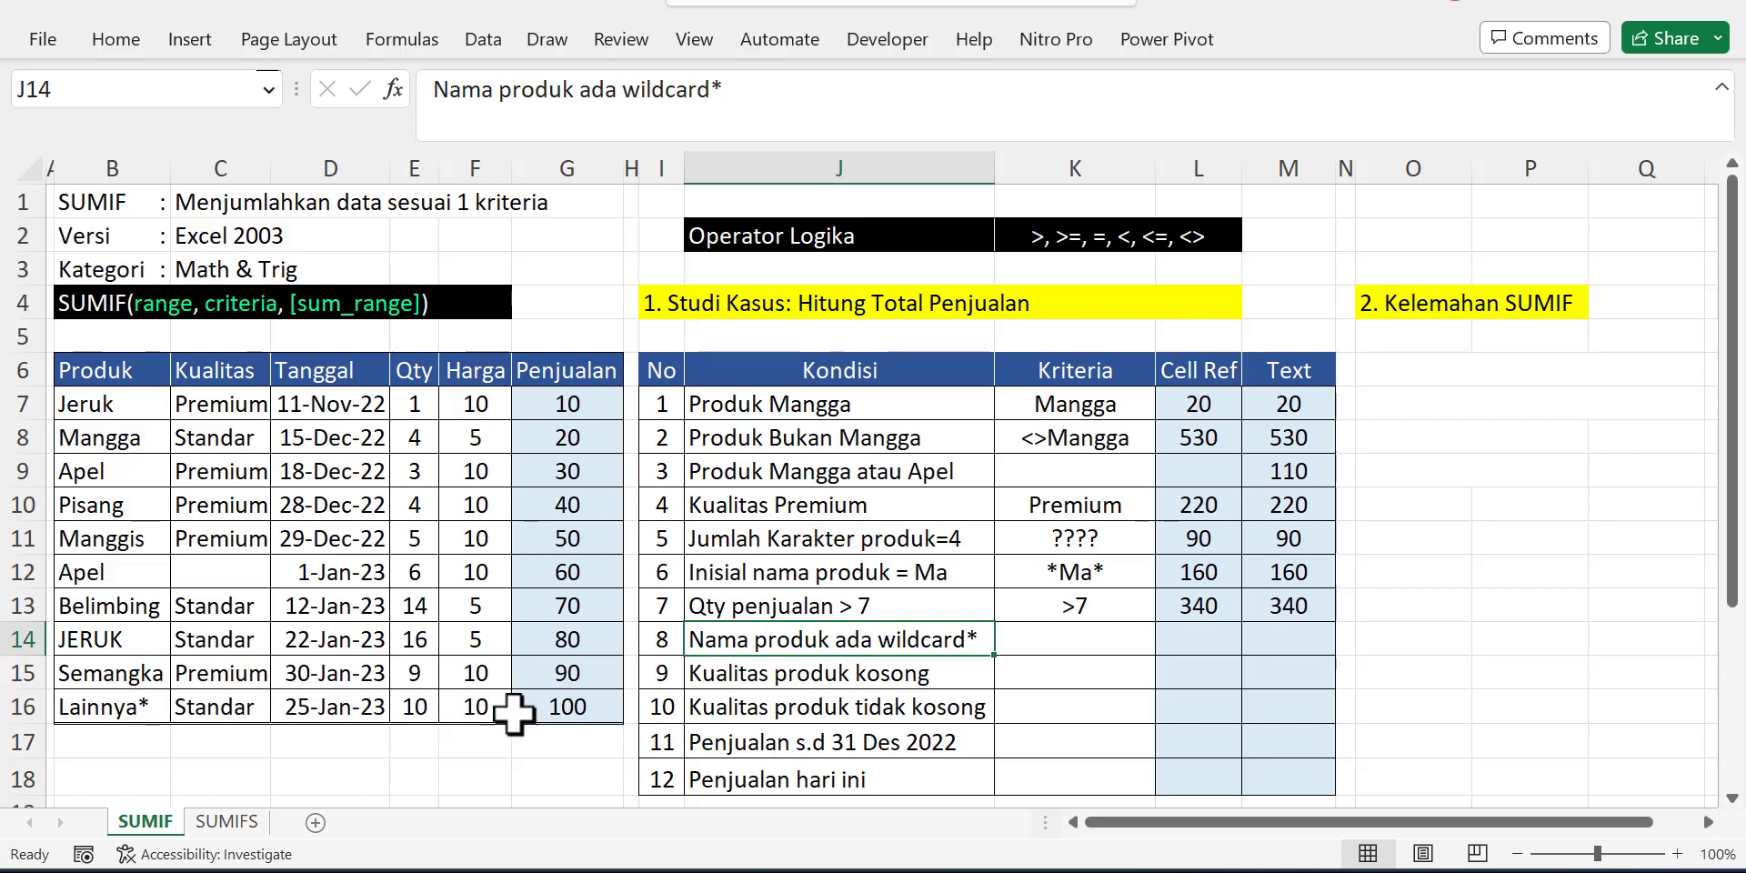
pyautogui.click(1069, 642)
pyautogui.hotkey('shift', 'space')
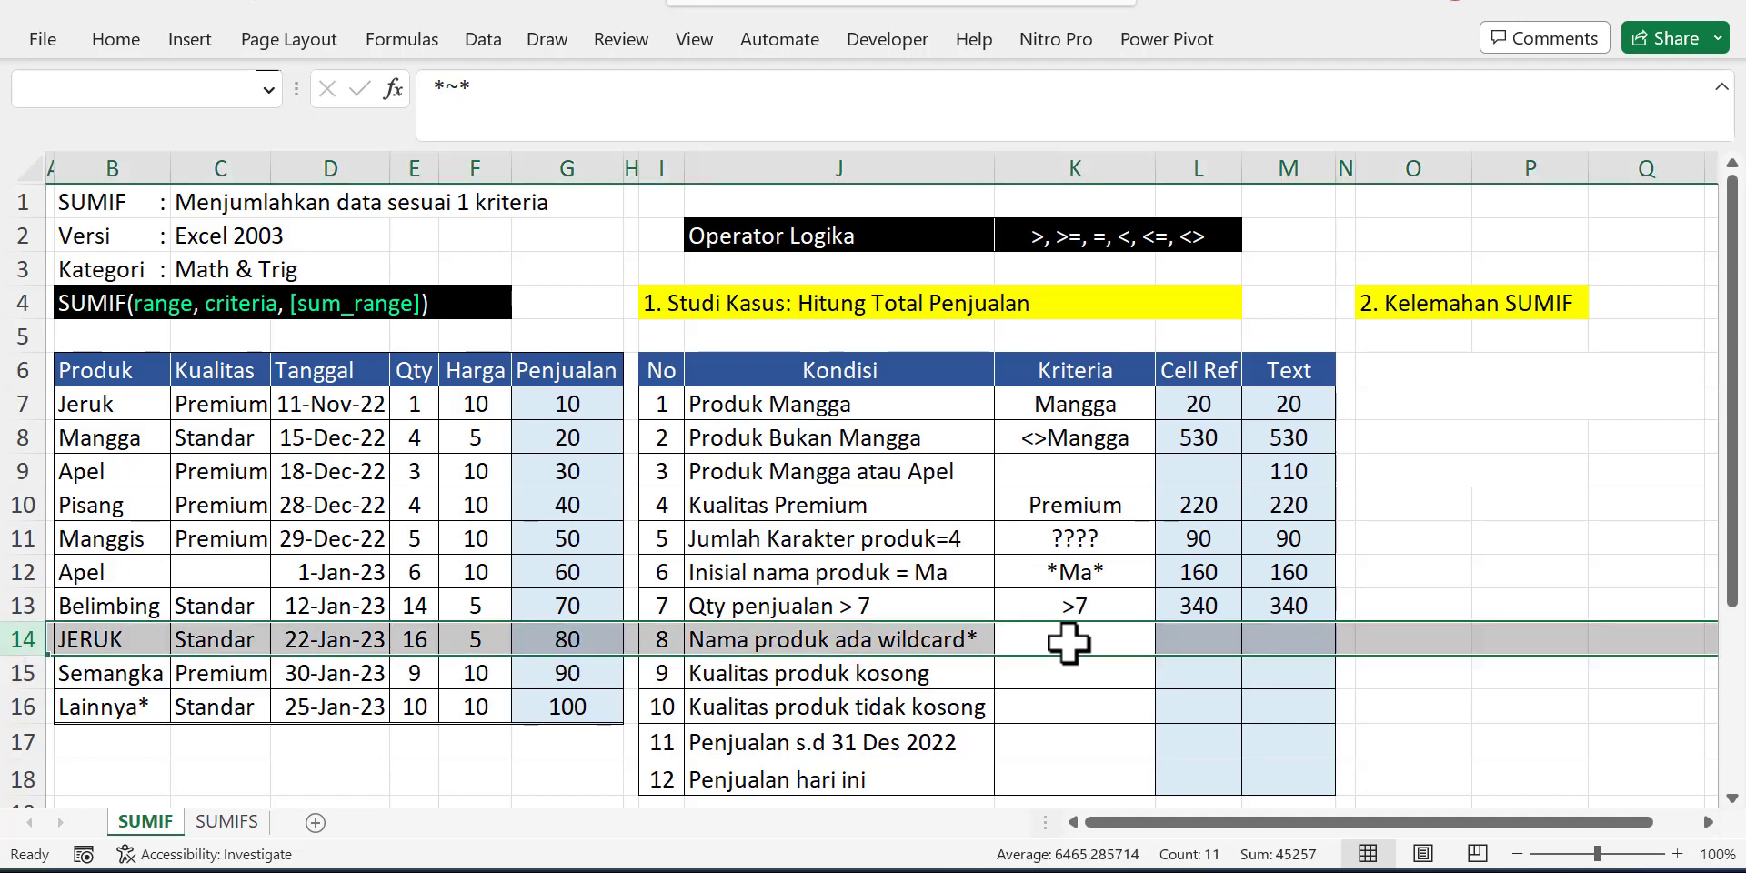
pyautogui.press('Right')
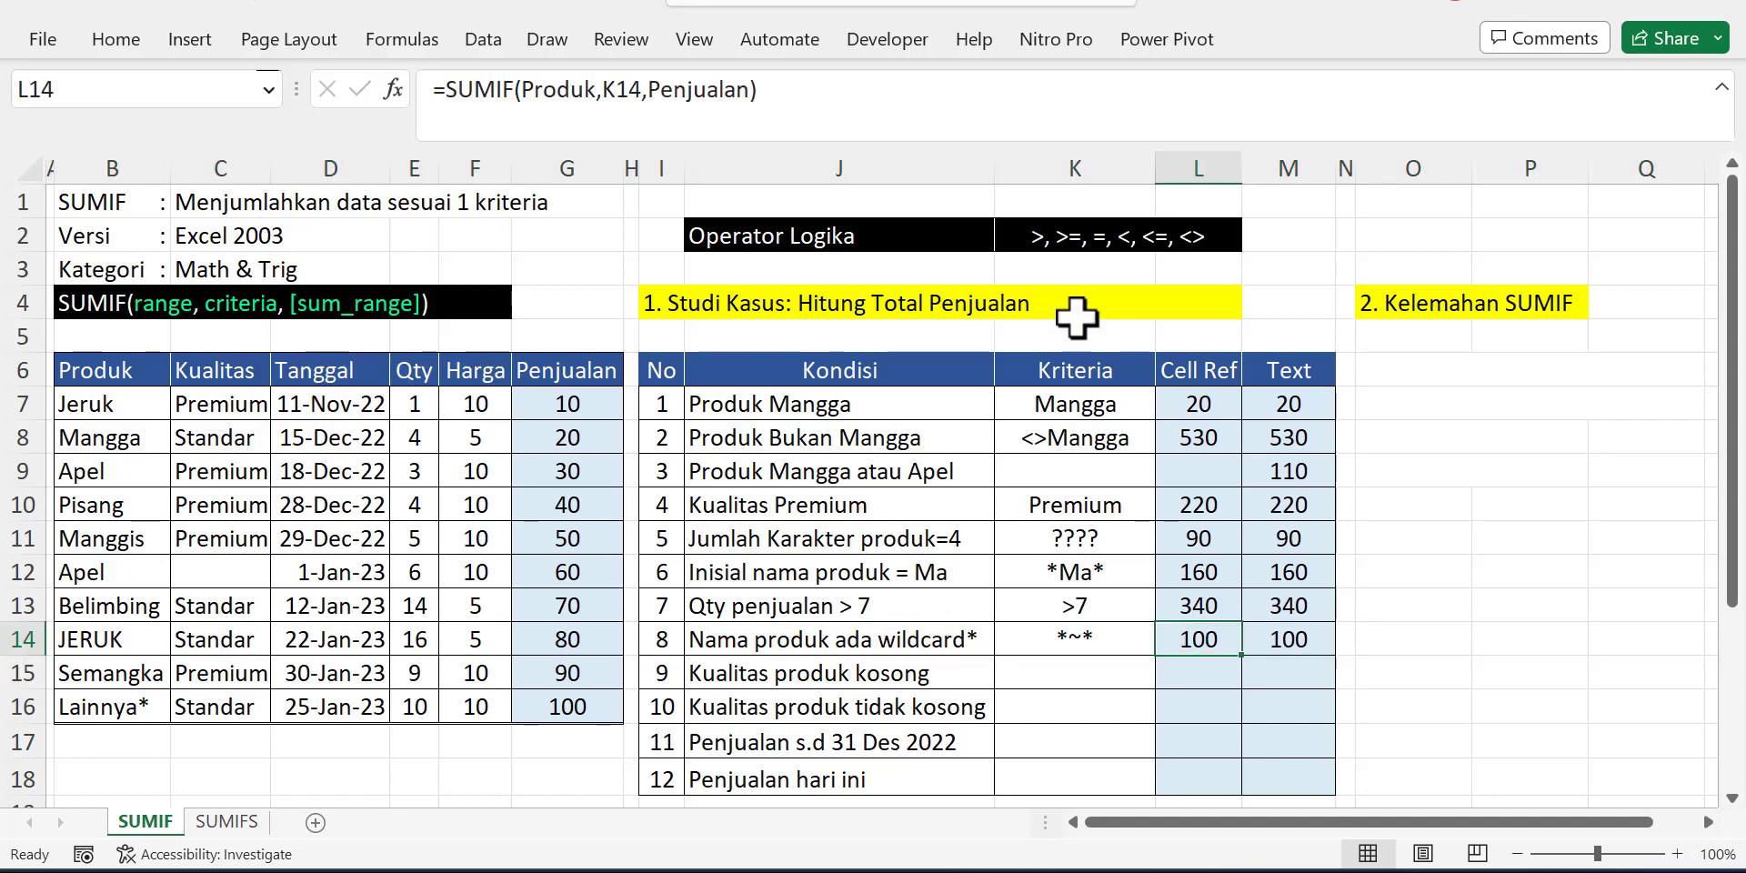
pyautogui.click(1061, 648)
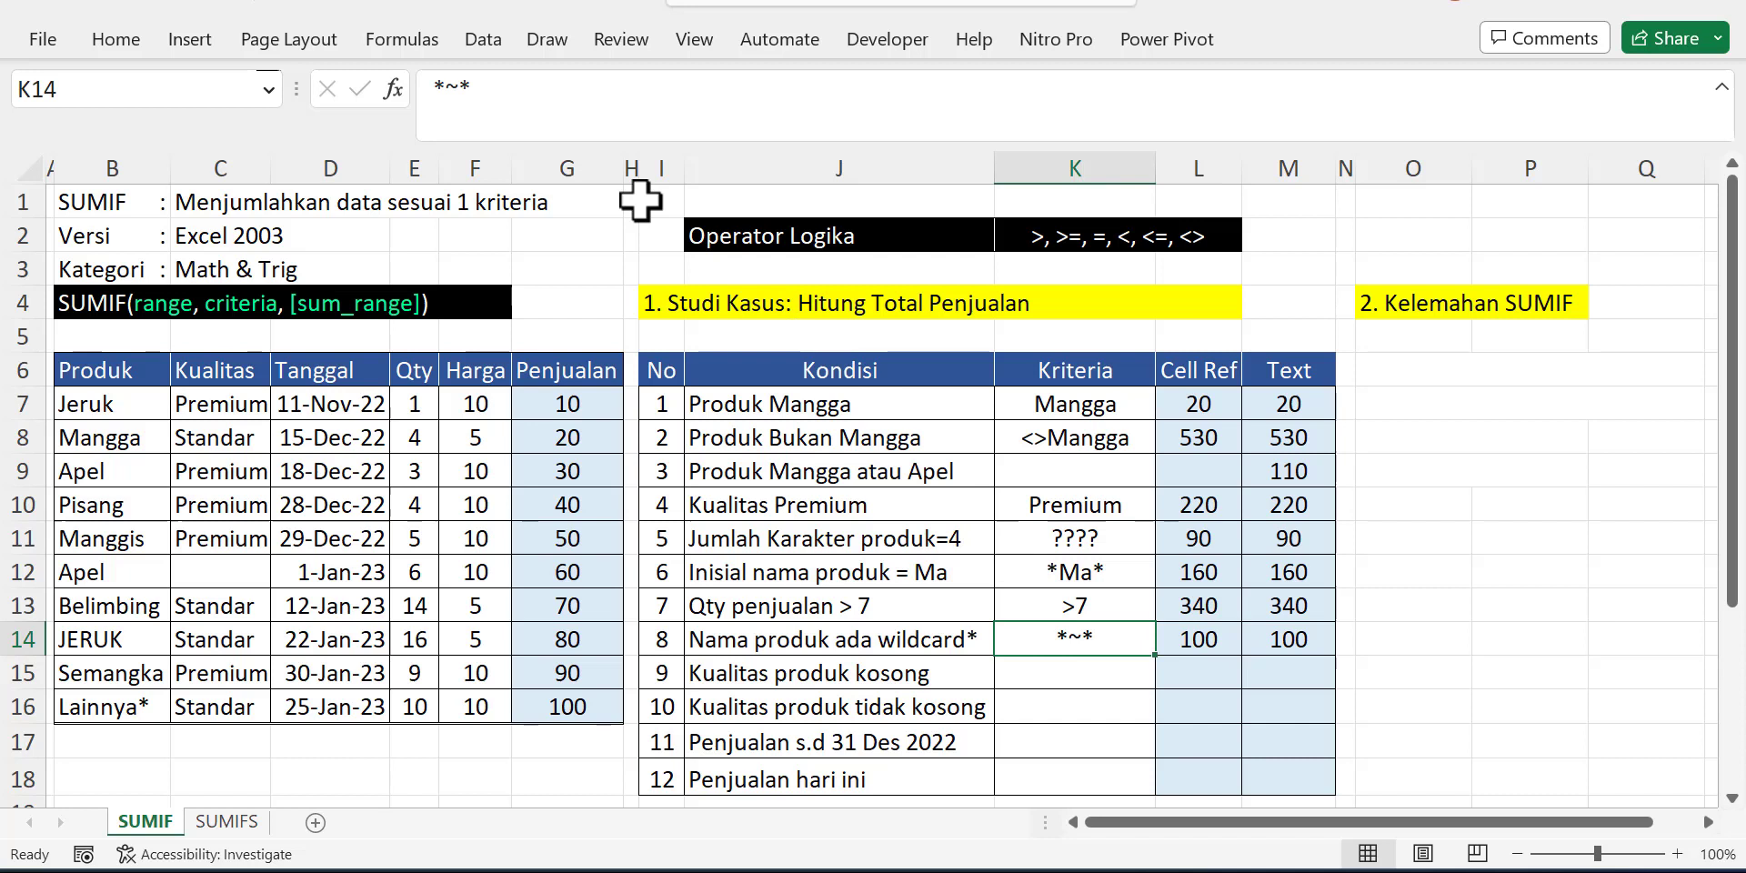
# - Examine the individual characters of the *~* wildcard criterion in K14, leaving the cell's content as it is
pyautogui.click(526, 88)
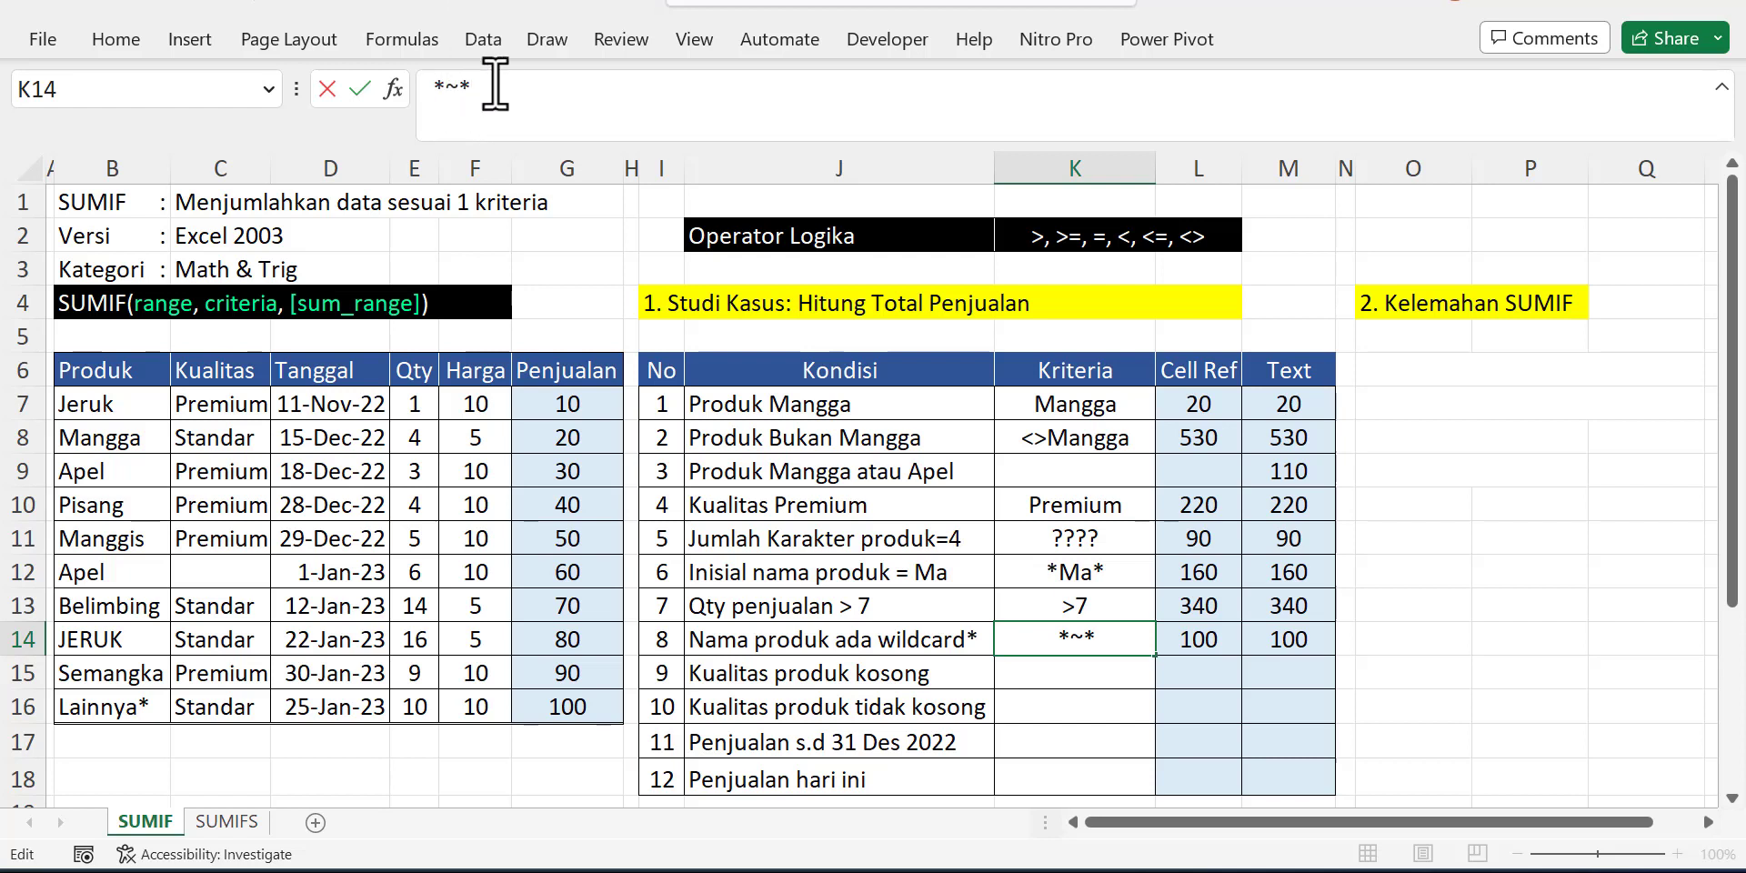
pyautogui.click(1066, 641)
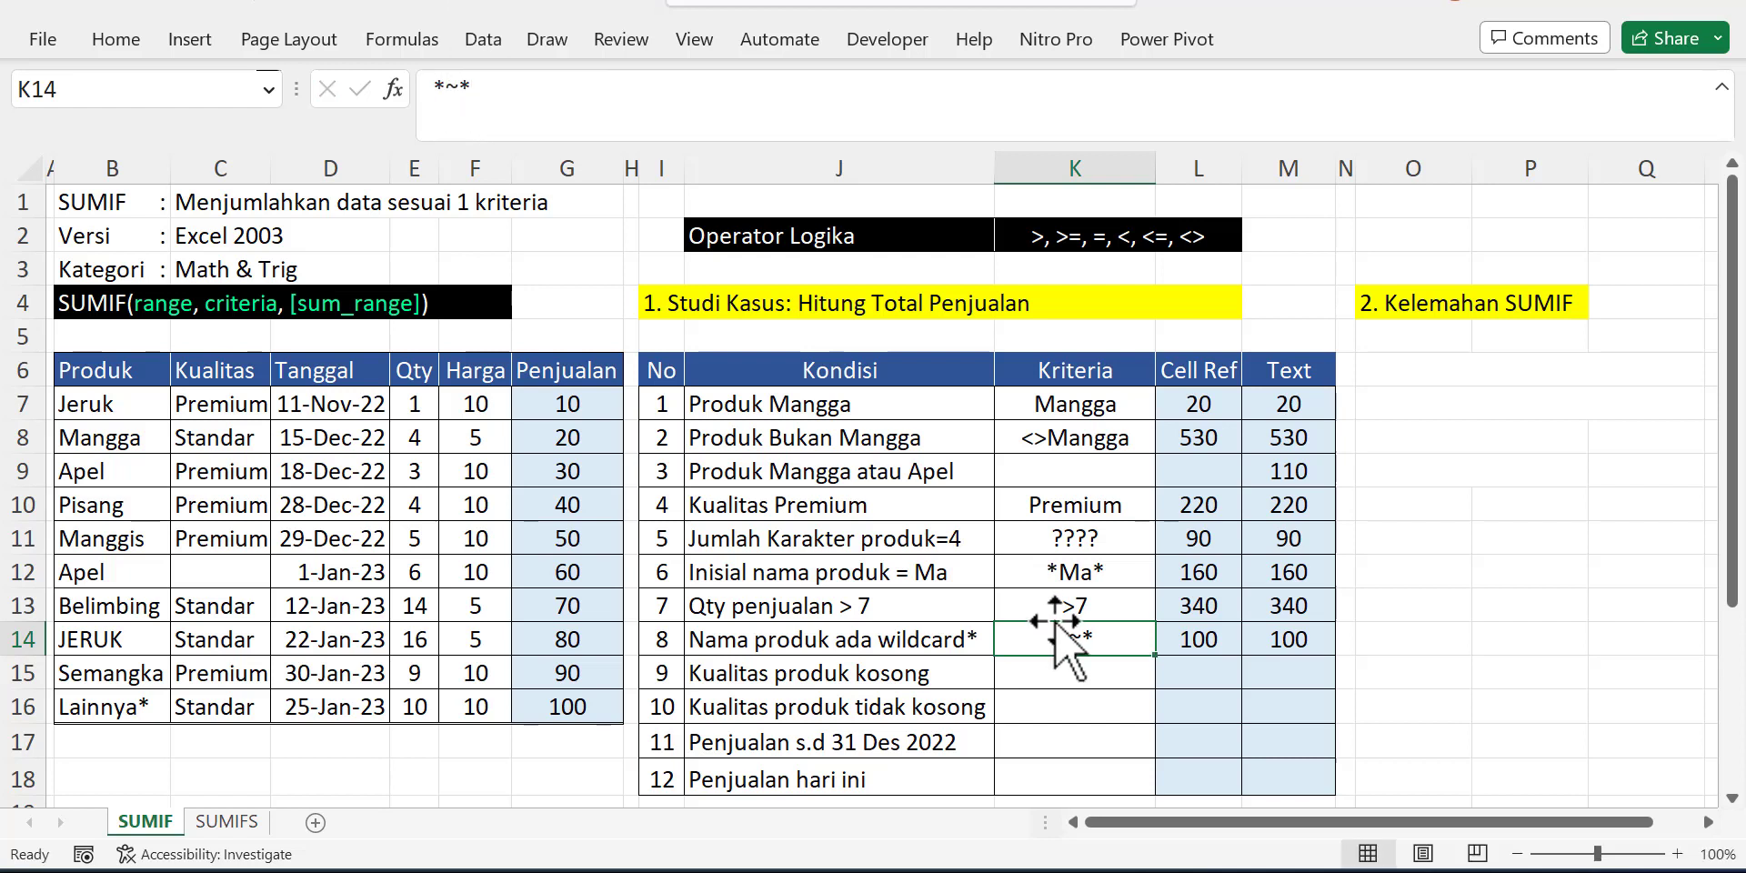
pyautogui.doubleClick(447, 87)
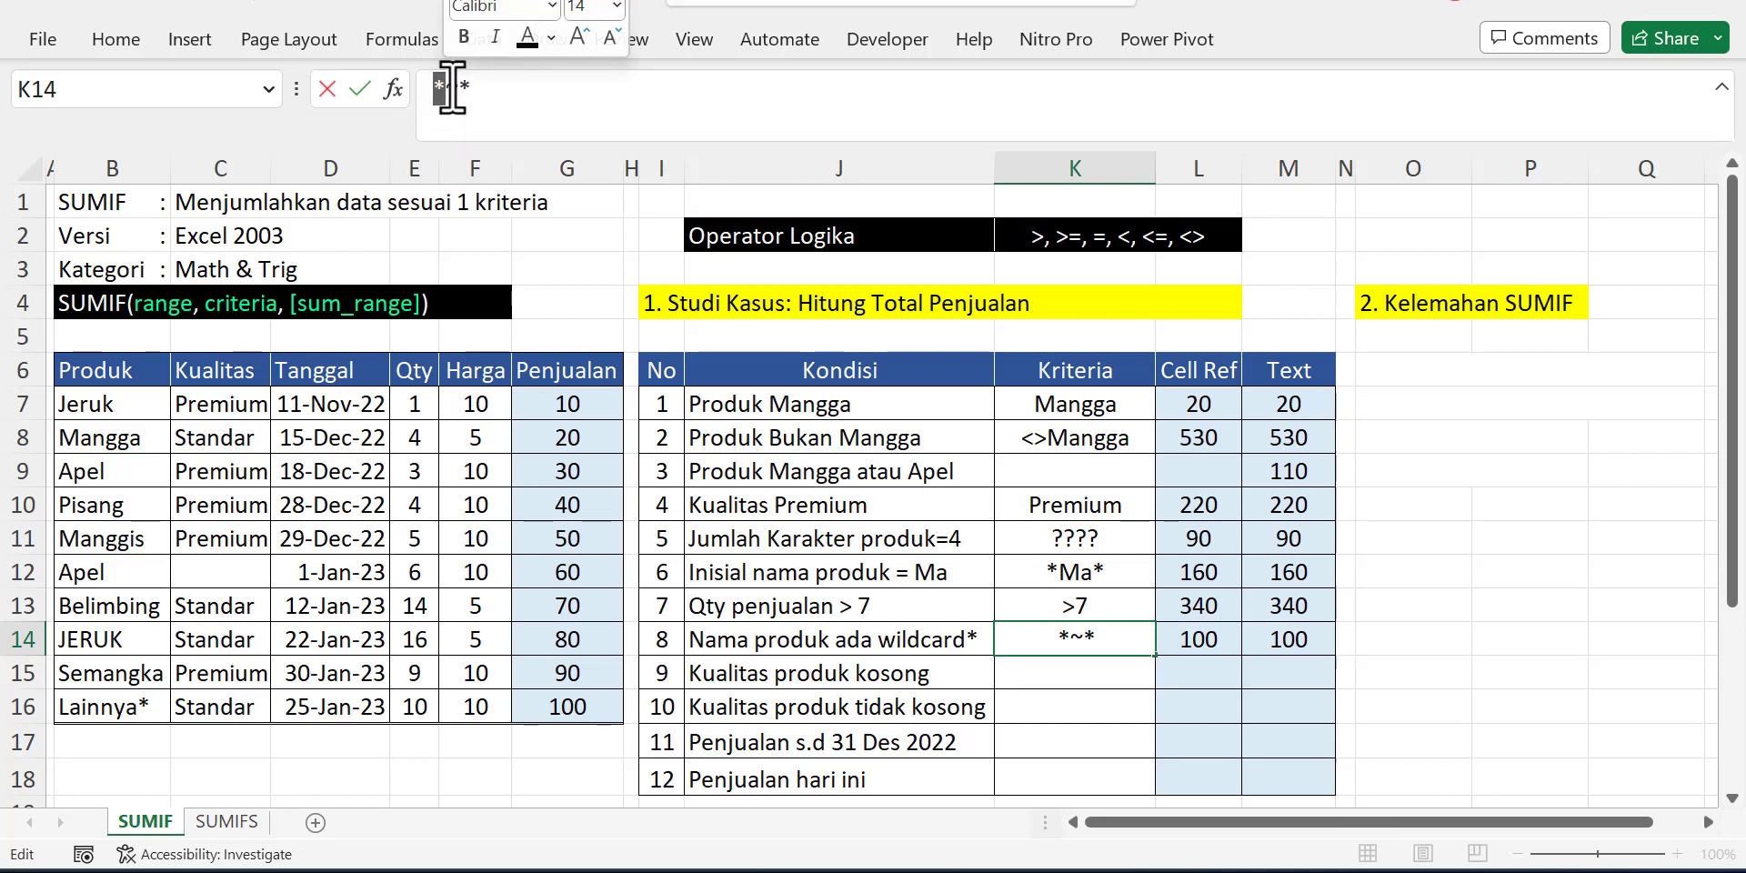
pyautogui.click(452, 88)
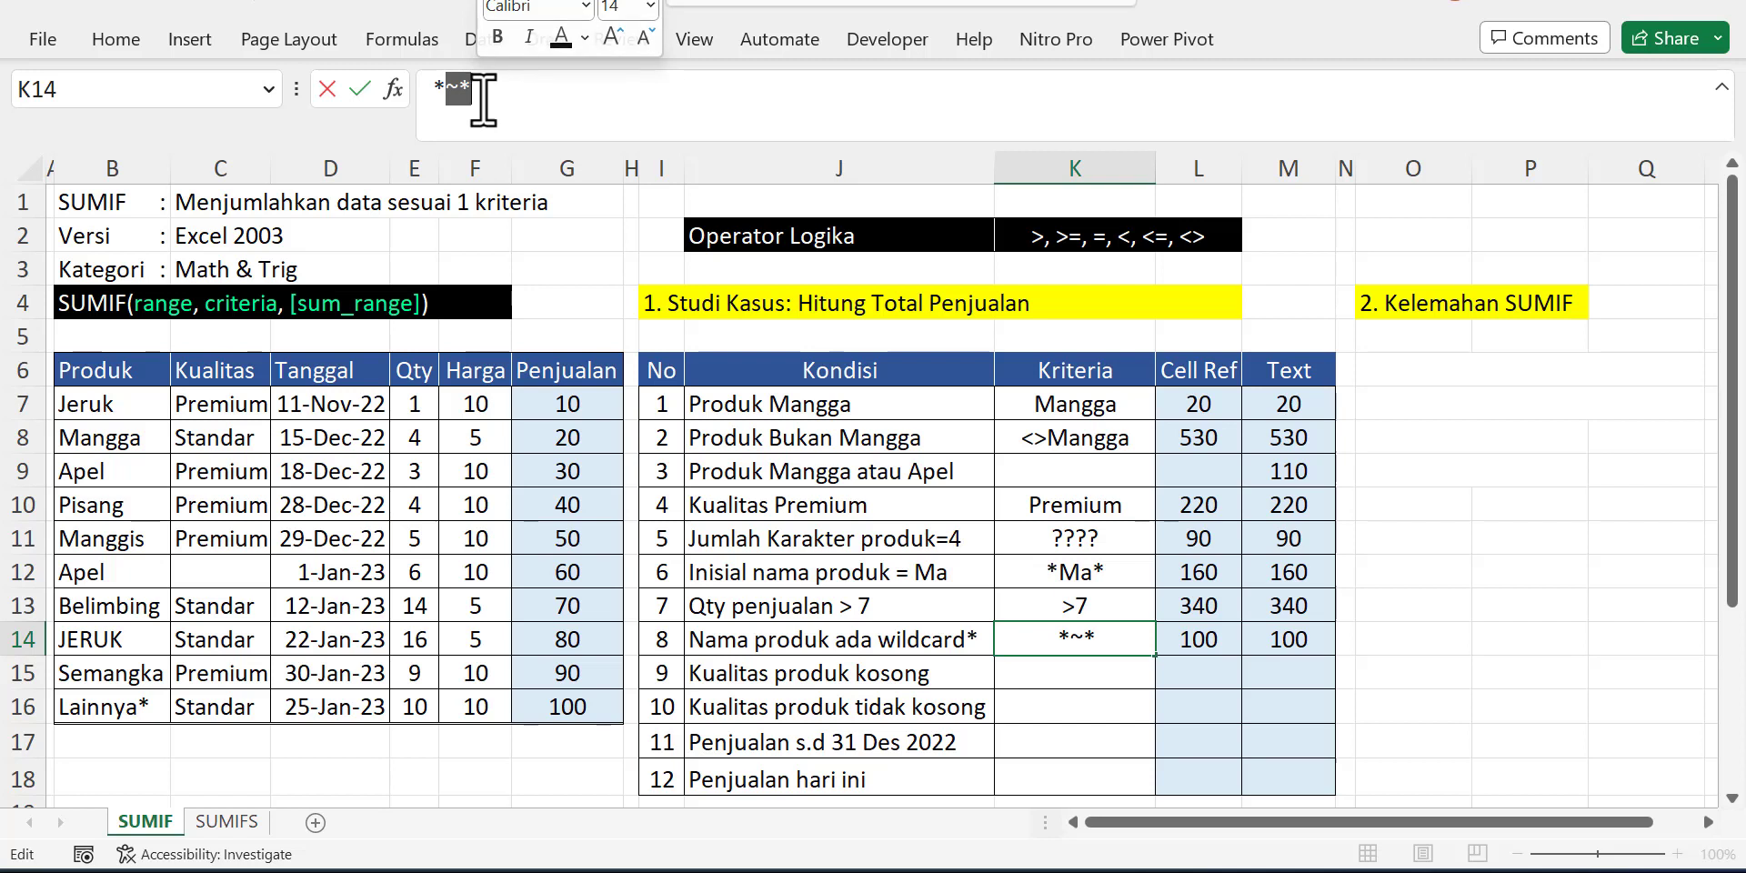
pyautogui.click(460, 88)
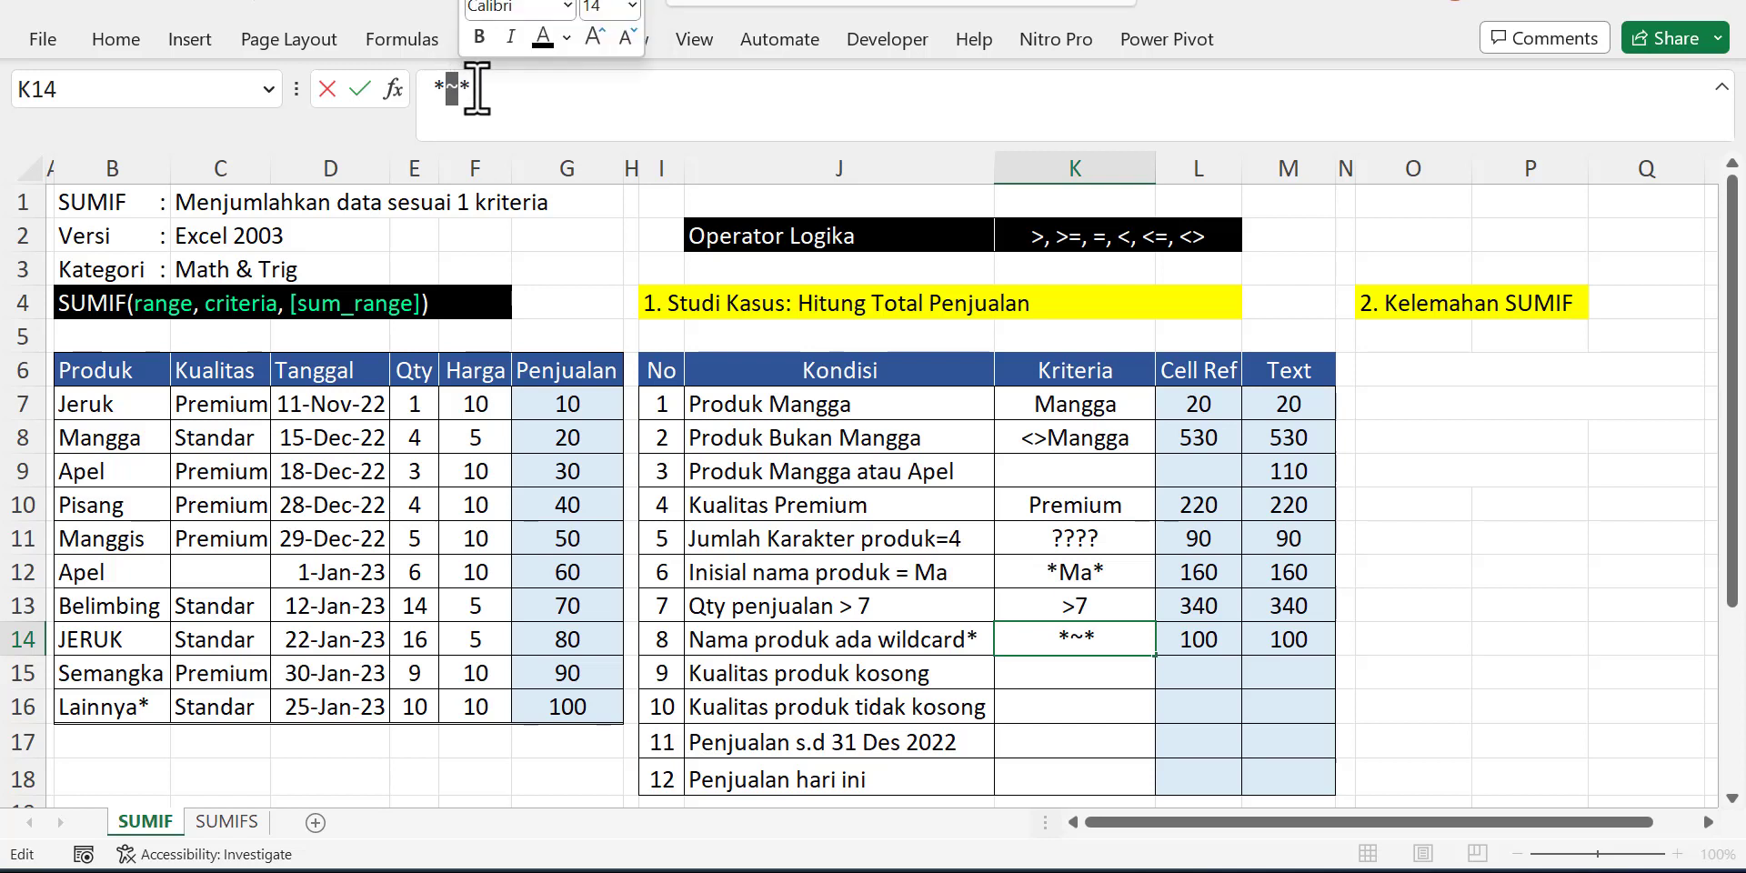
pyautogui.click(476, 88)
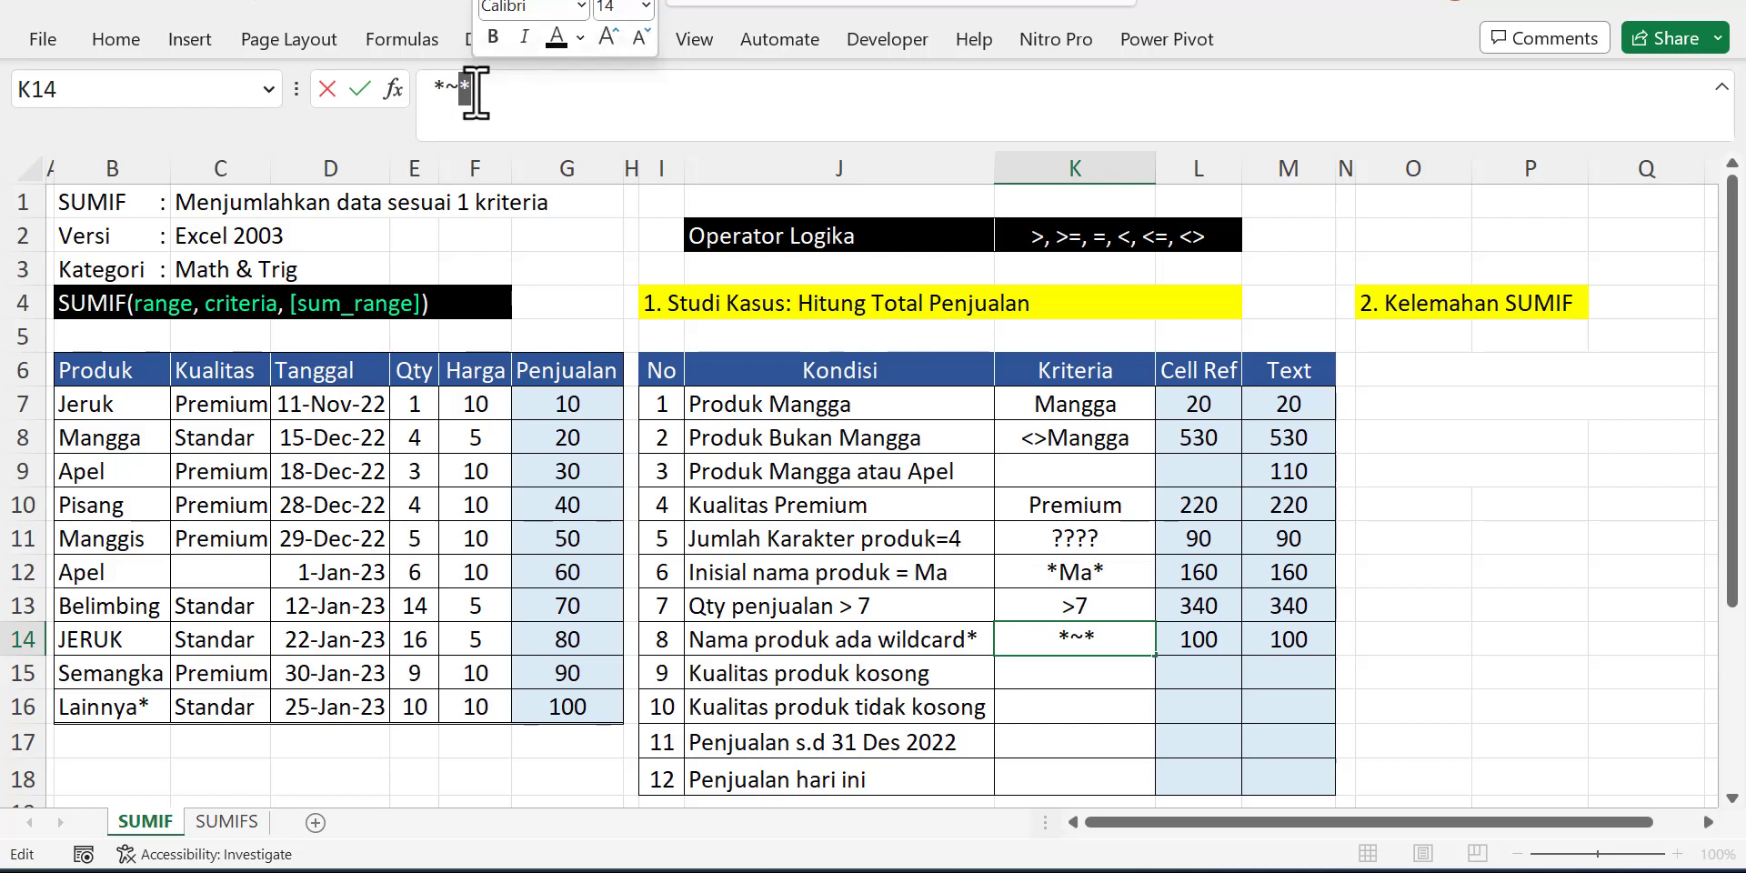
pyautogui.click(474, 91)
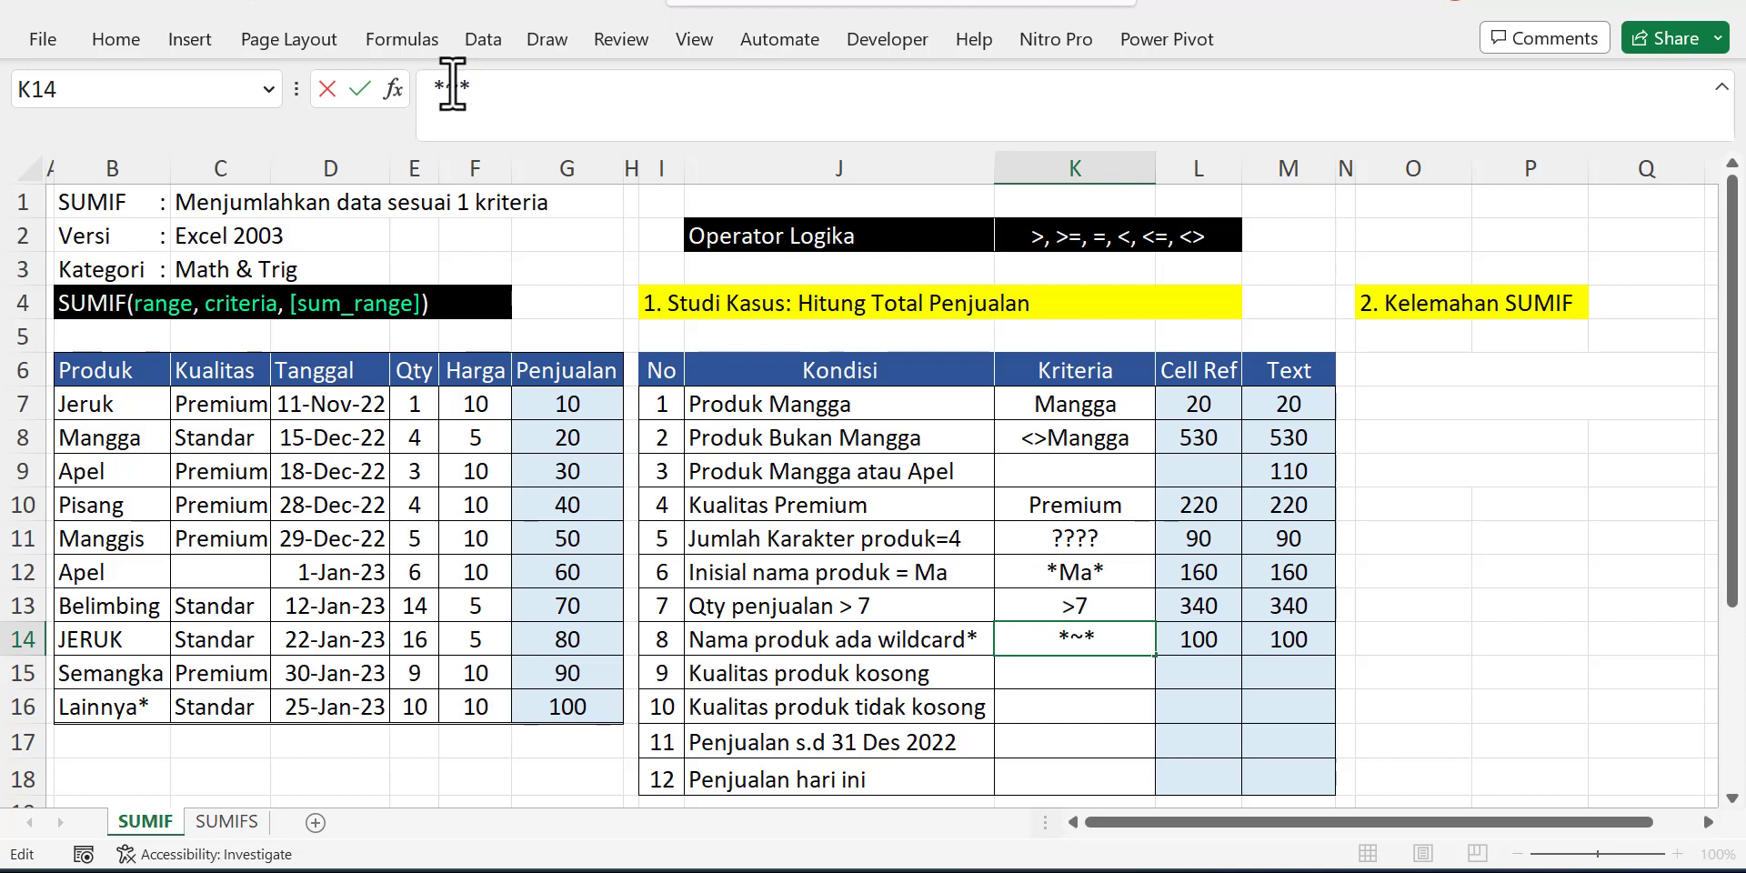
pyautogui.press('Escape')
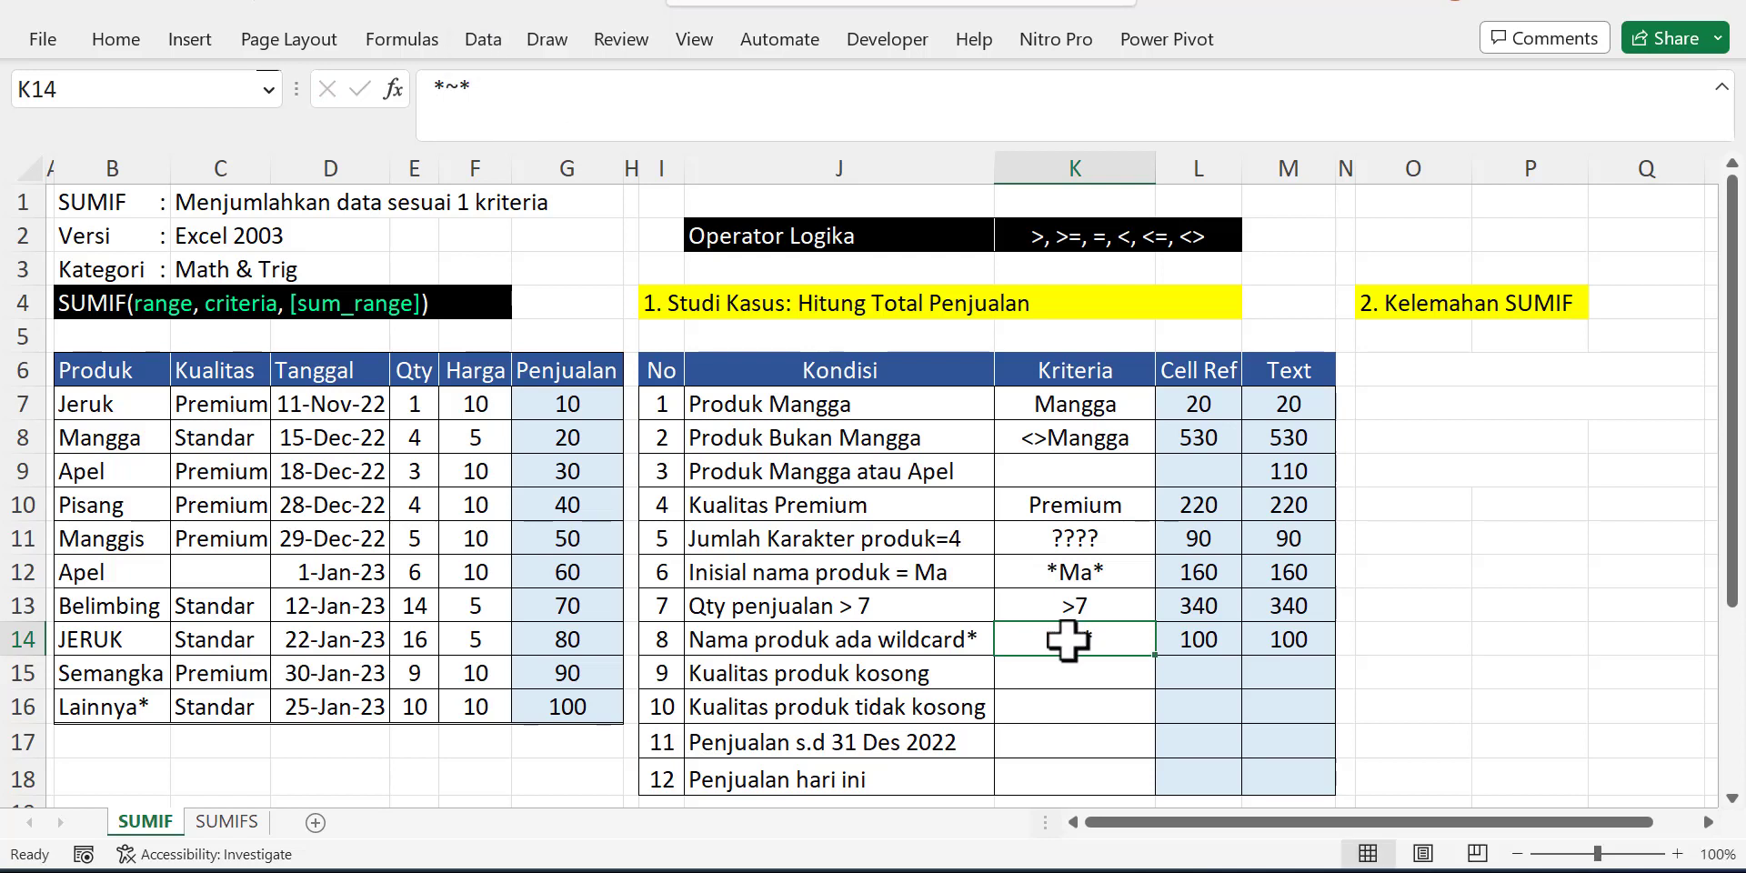
# - Inspect the K14 criterion reference in L14's SUMIF formula and the "*~*" text criterion in M14's
pyautogui.click(1199, 647)
pyautogui.click(800, 74)
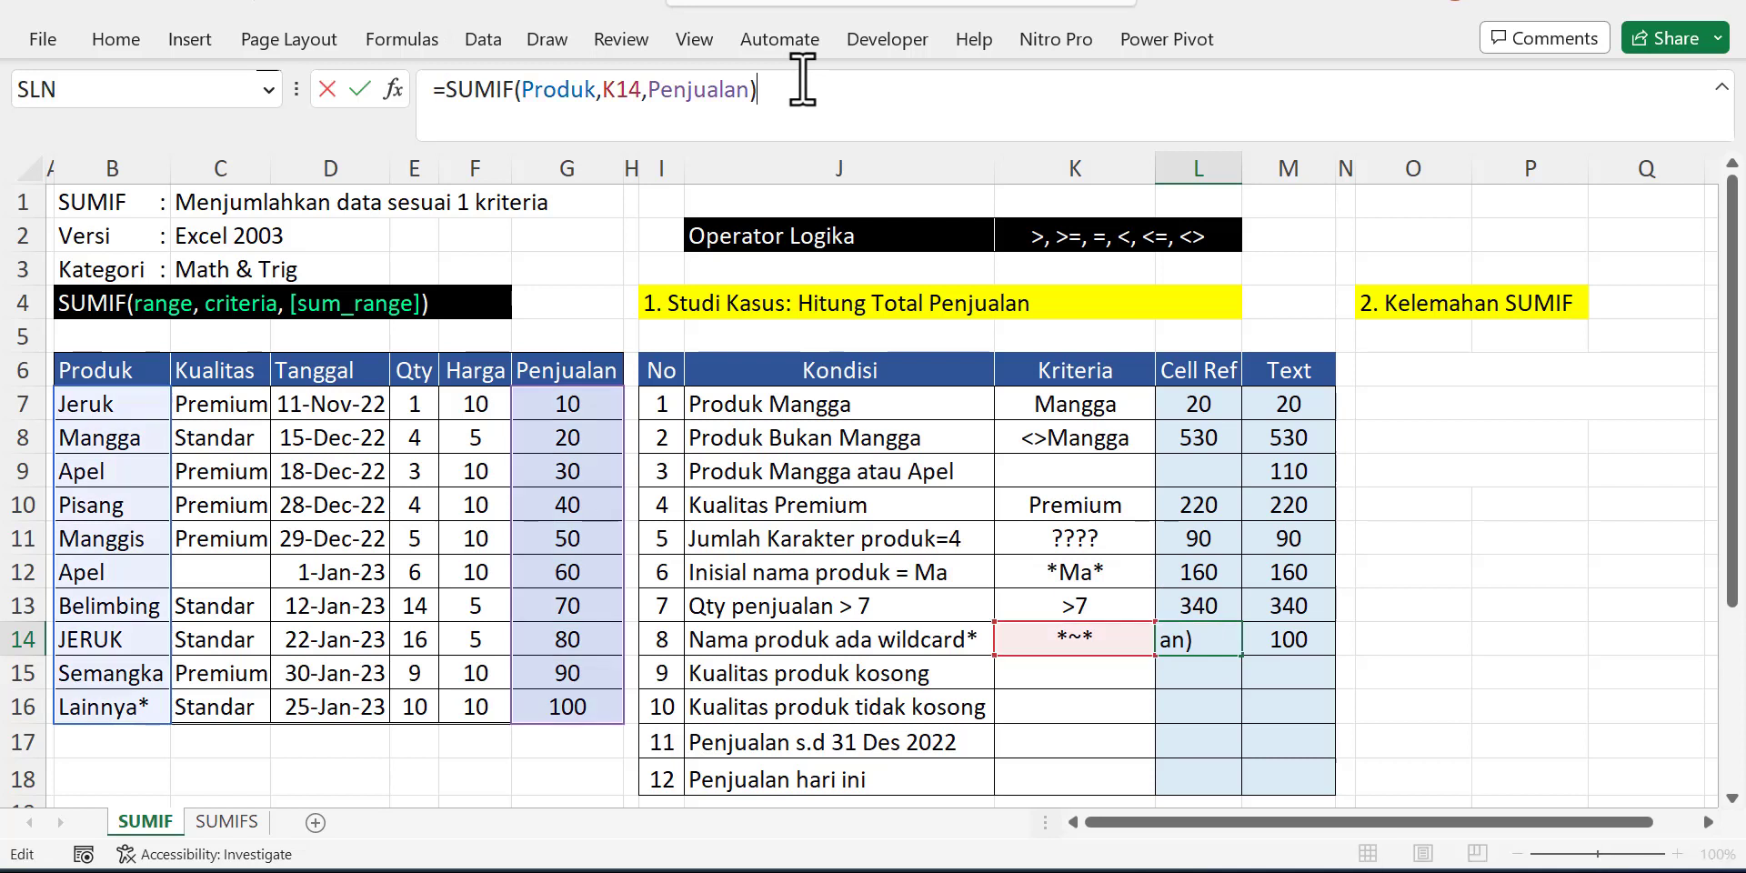
pyautogui.press('Escape')
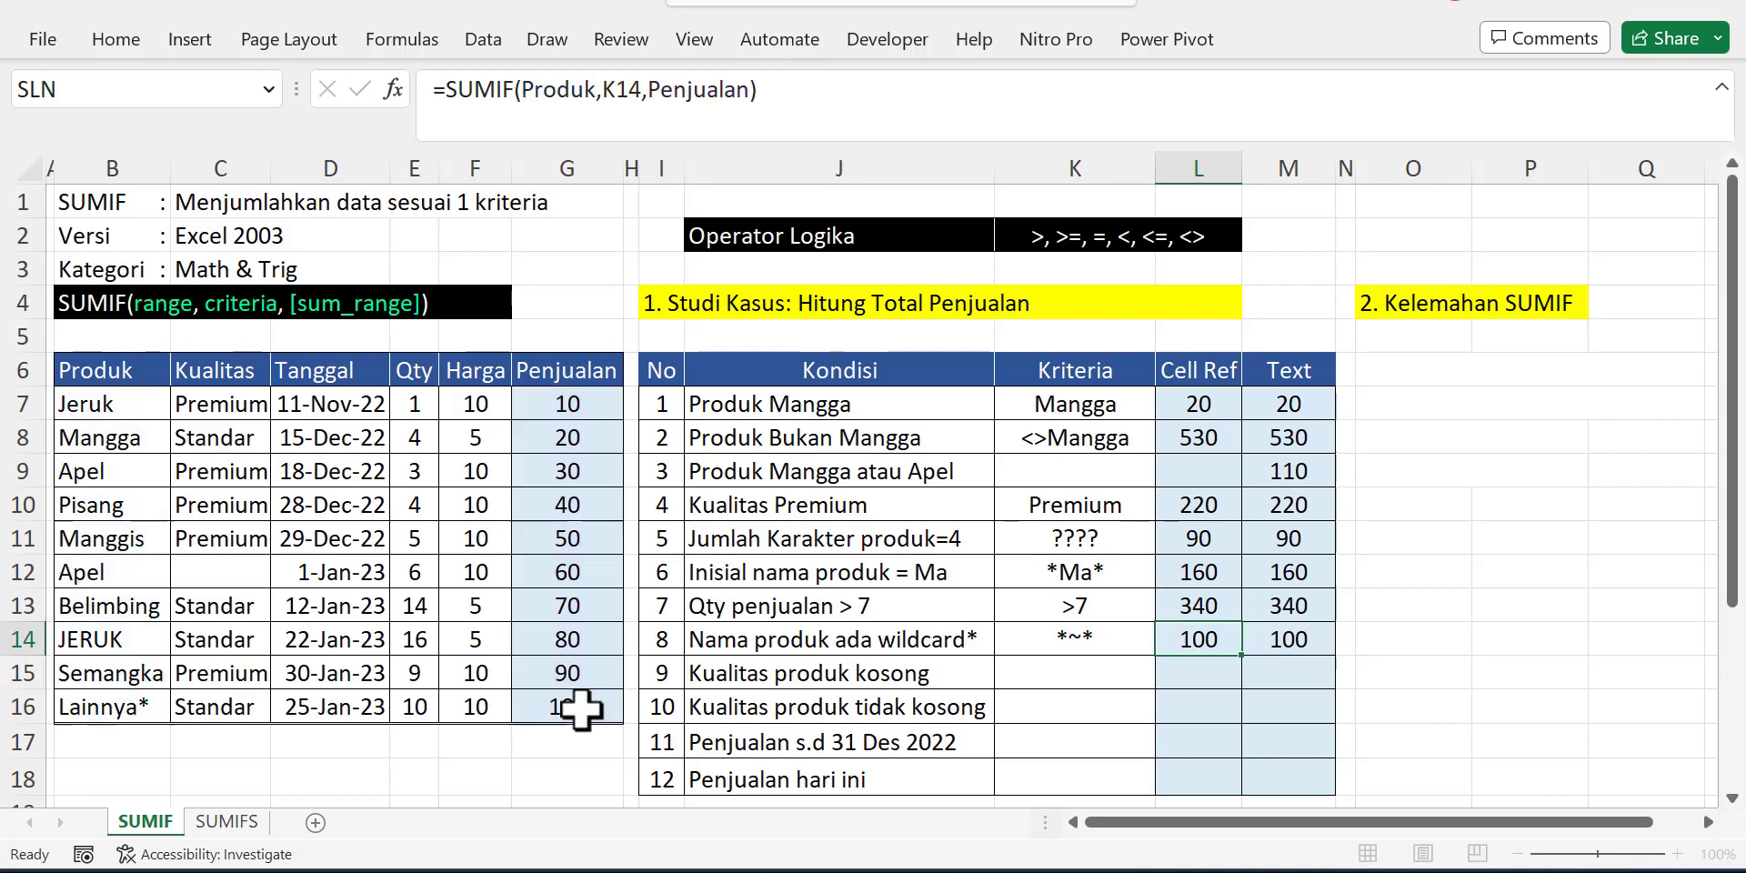
pyautogui.click(1287, 639)
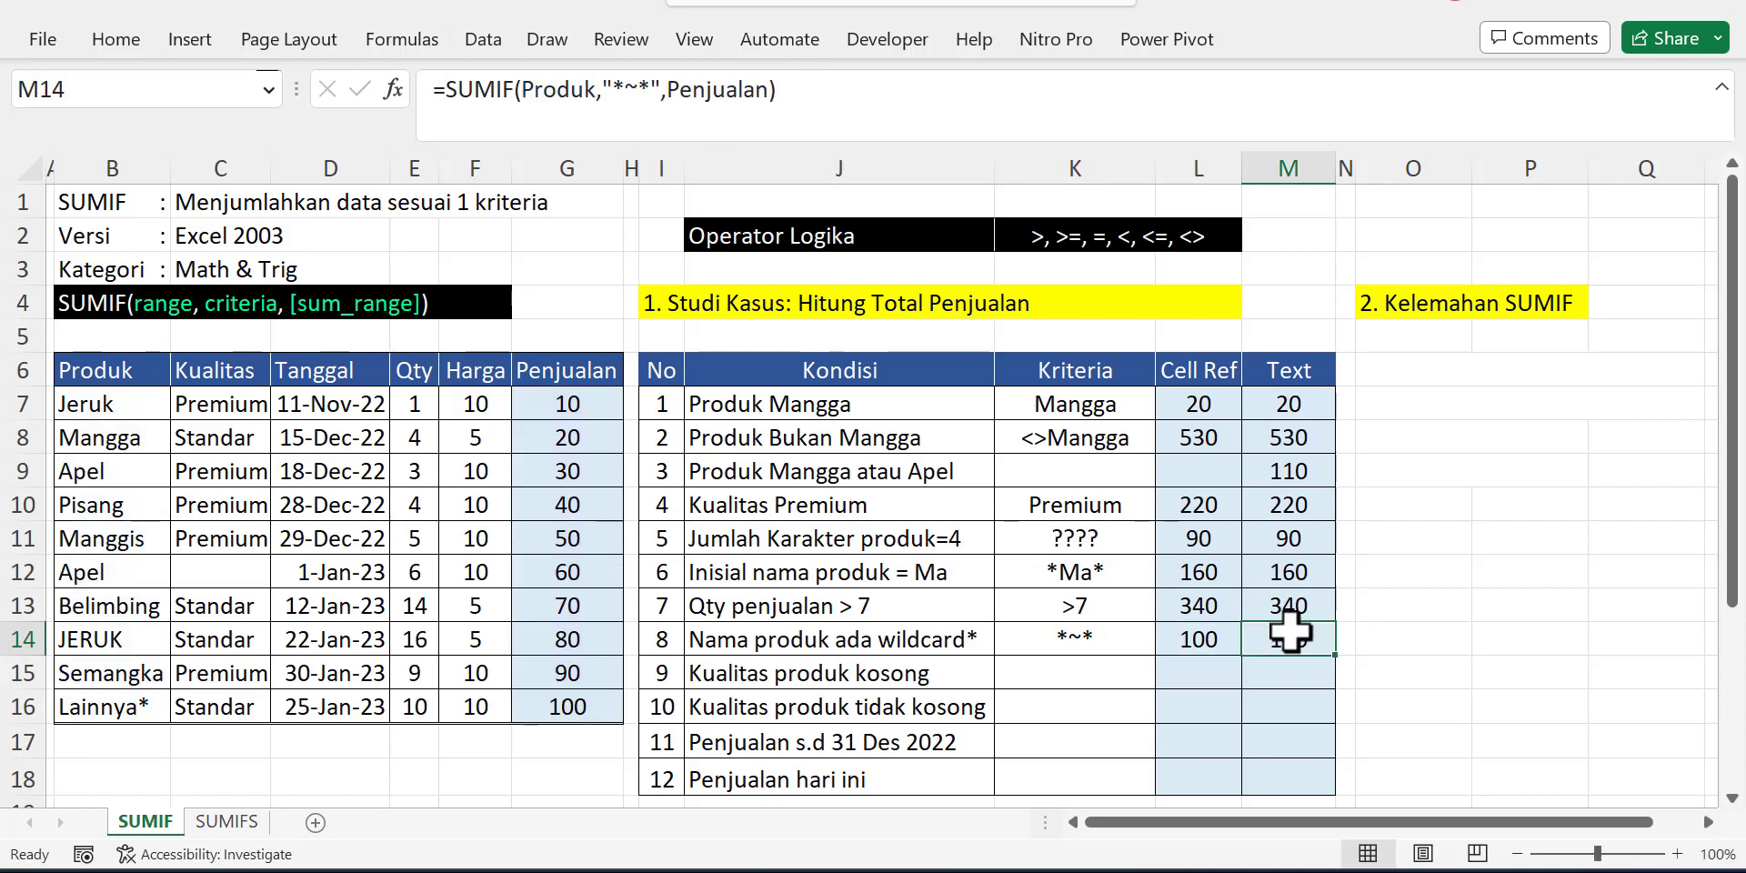
pyautogui.click(631, 89)
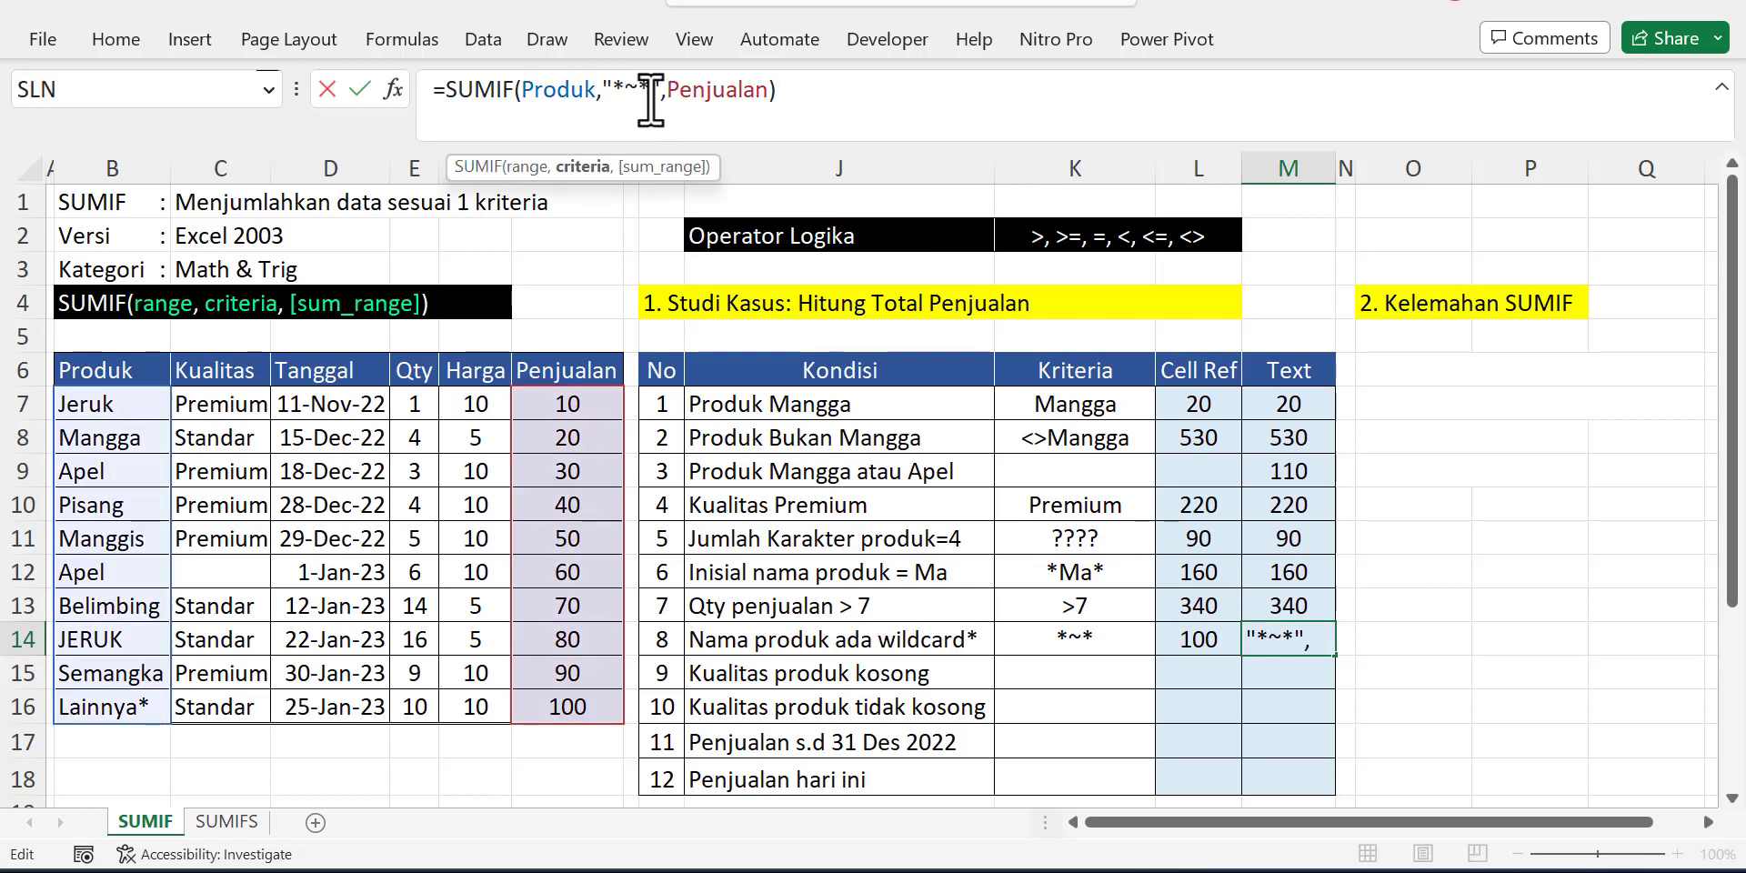
pyautogui.press('Escape')
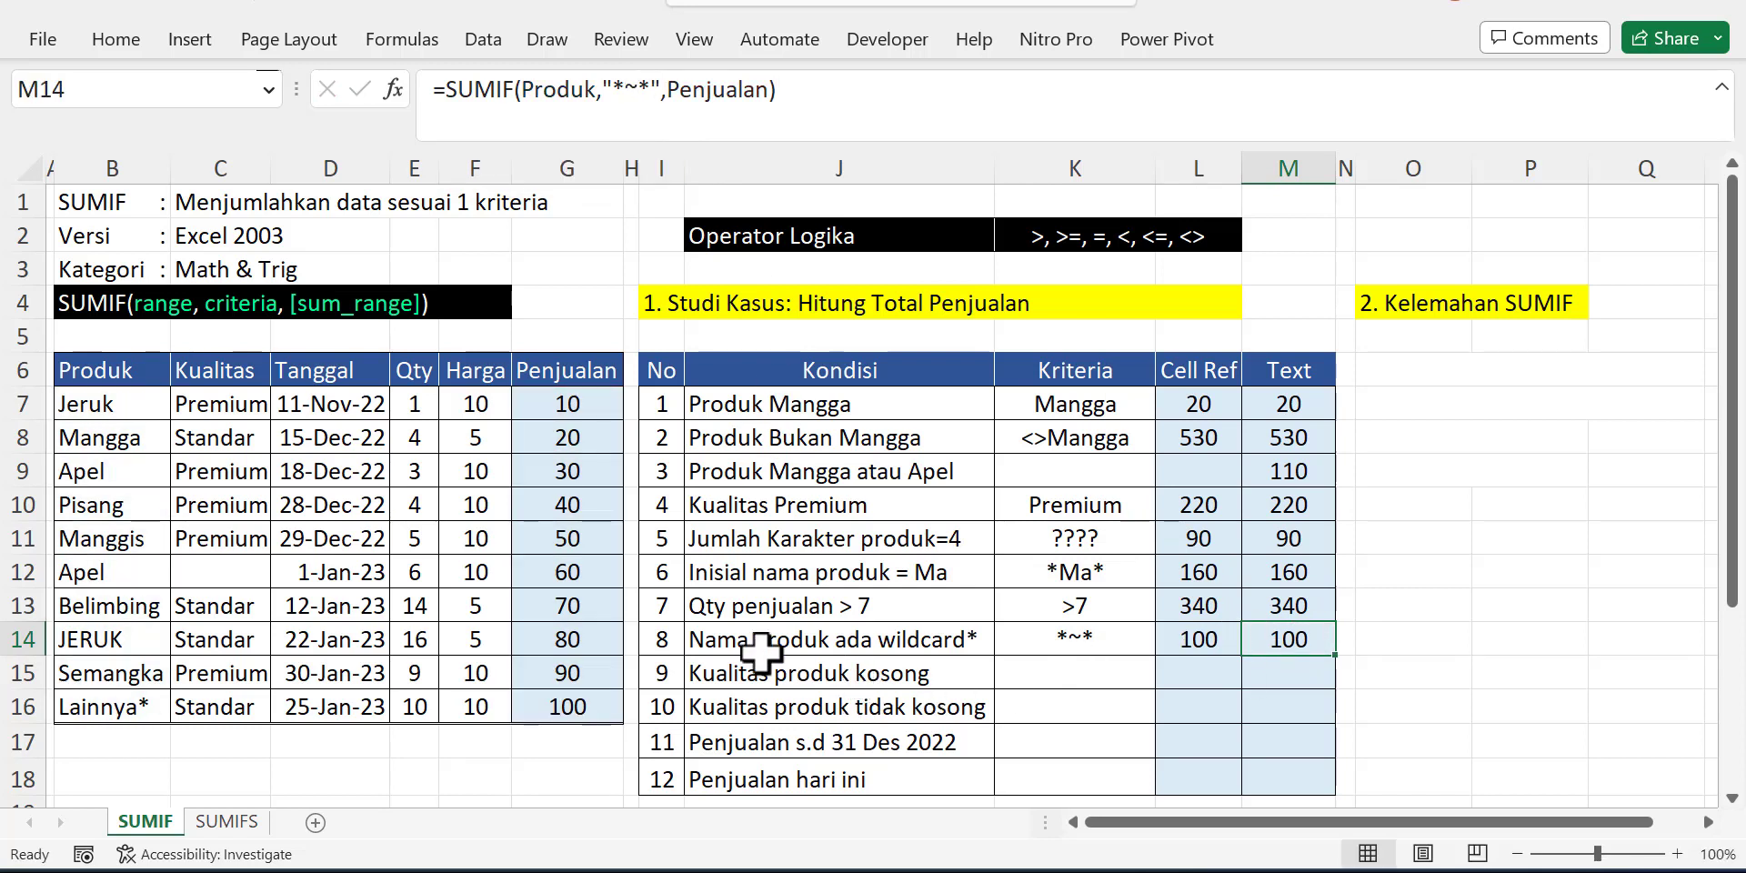
# - Check the blank Kualitas cell C12 and reveal row 15, the Kualitas produk kosong row, with its = criterion in K15
pyautogui.click(225, 571)
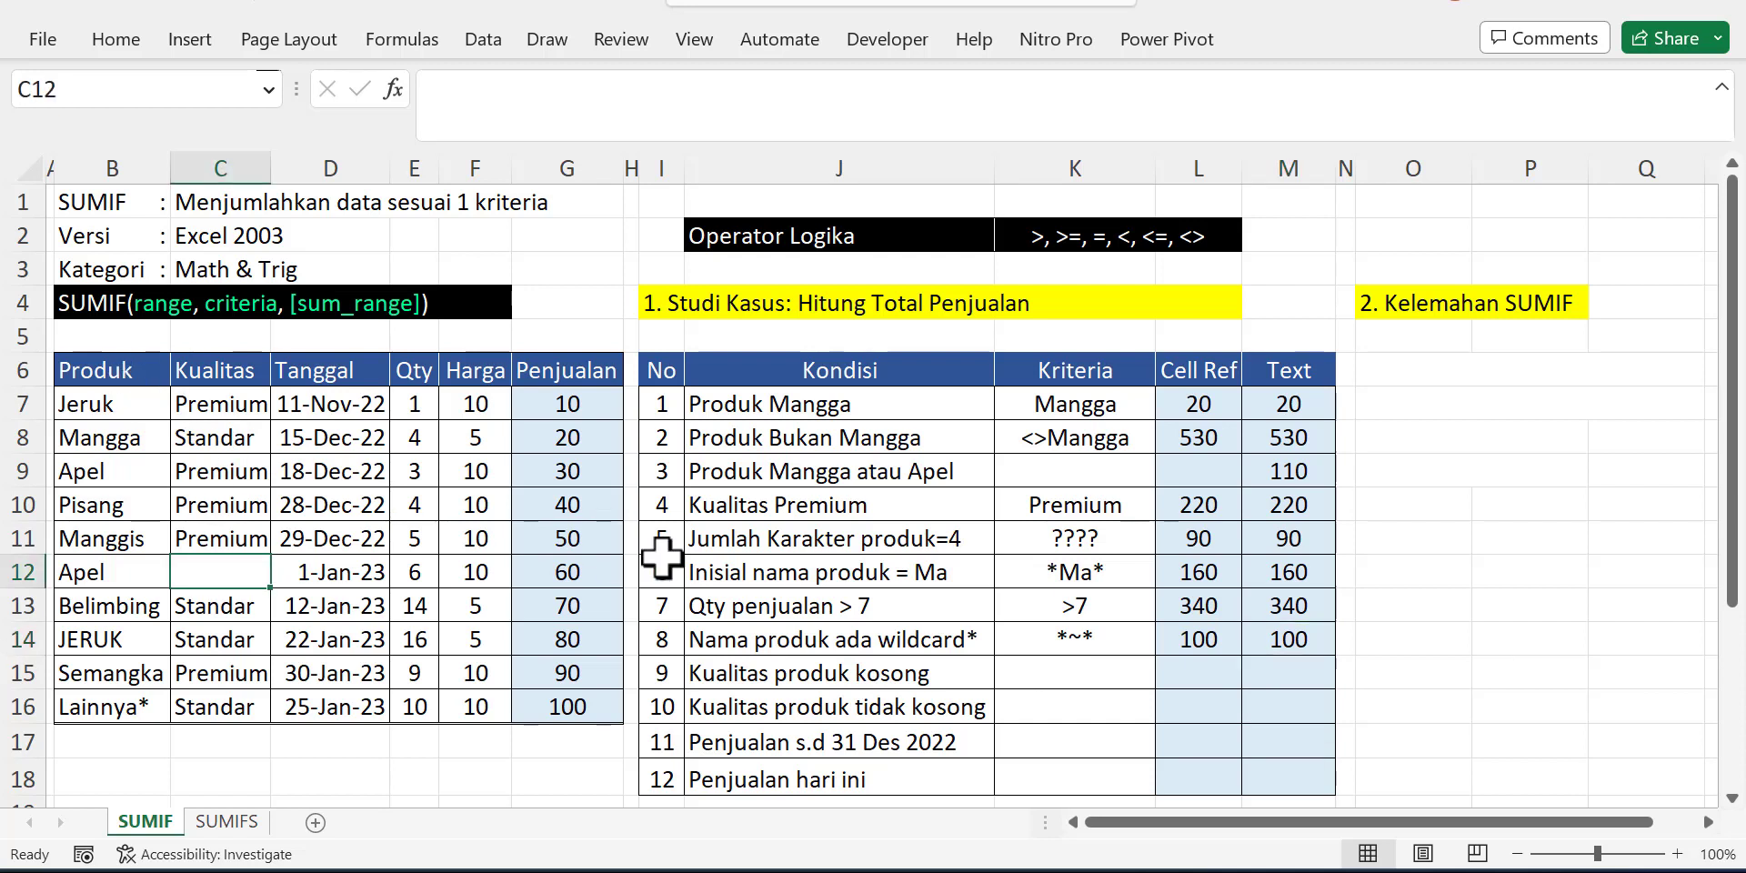
pyautogui.click(925, 667)
pyautogui.press('Right')
pyautogui.write('=')
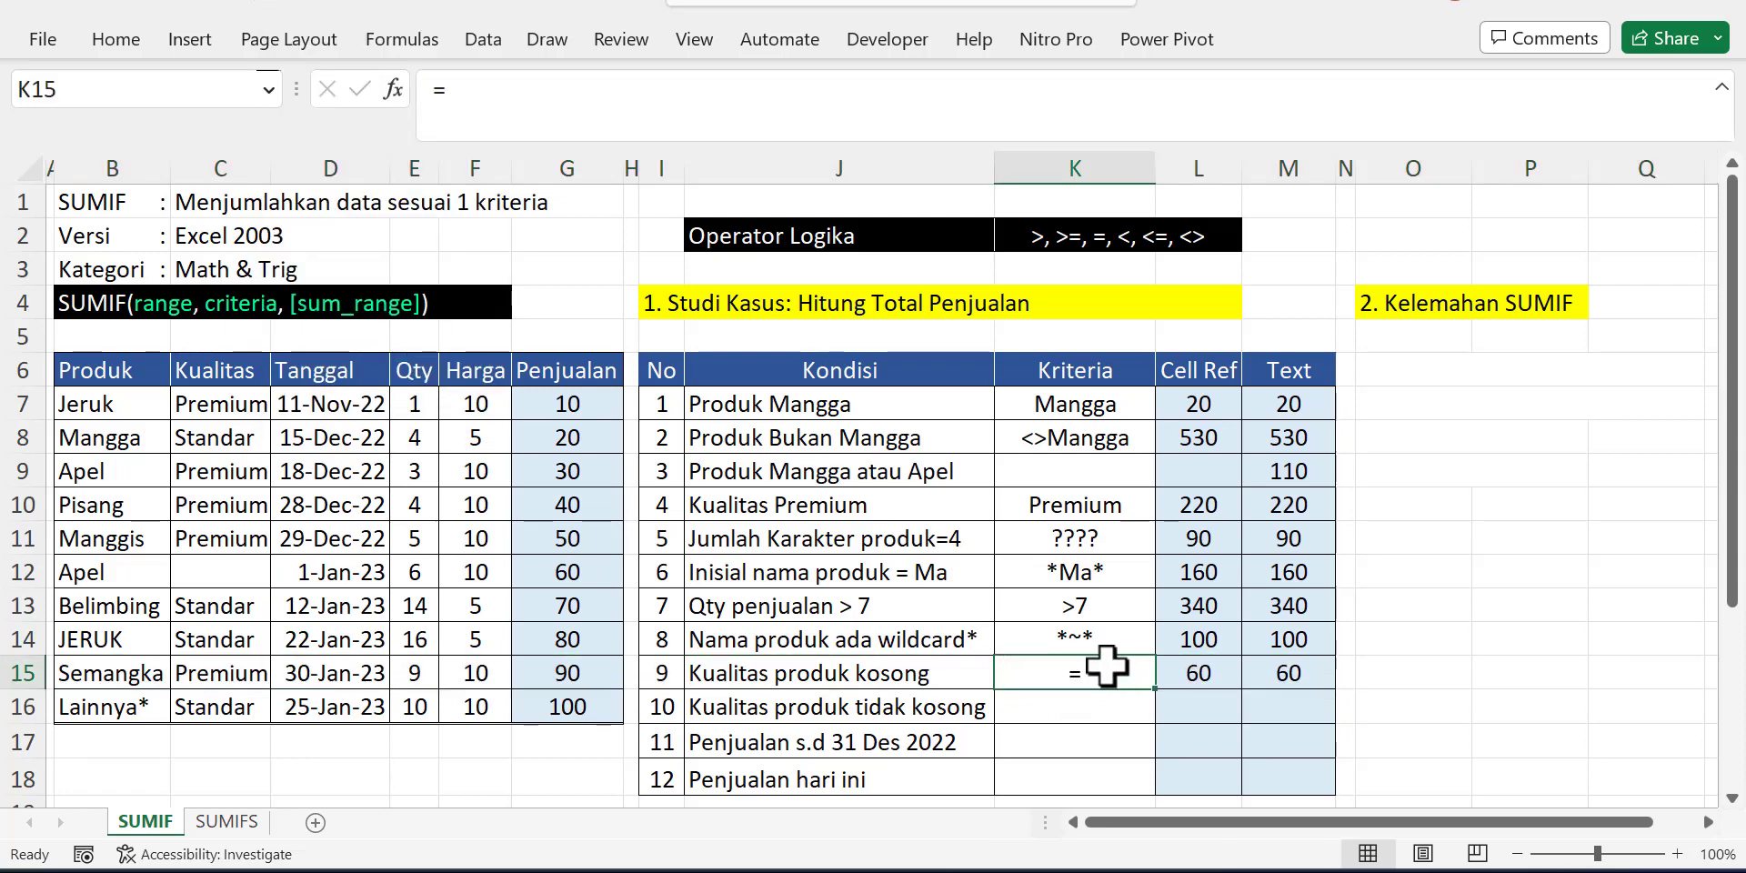
# - Inspect the Kualitas range and the K15 criterion reference in L15's SUMIF formula
pyautogui.click(1189, 667)
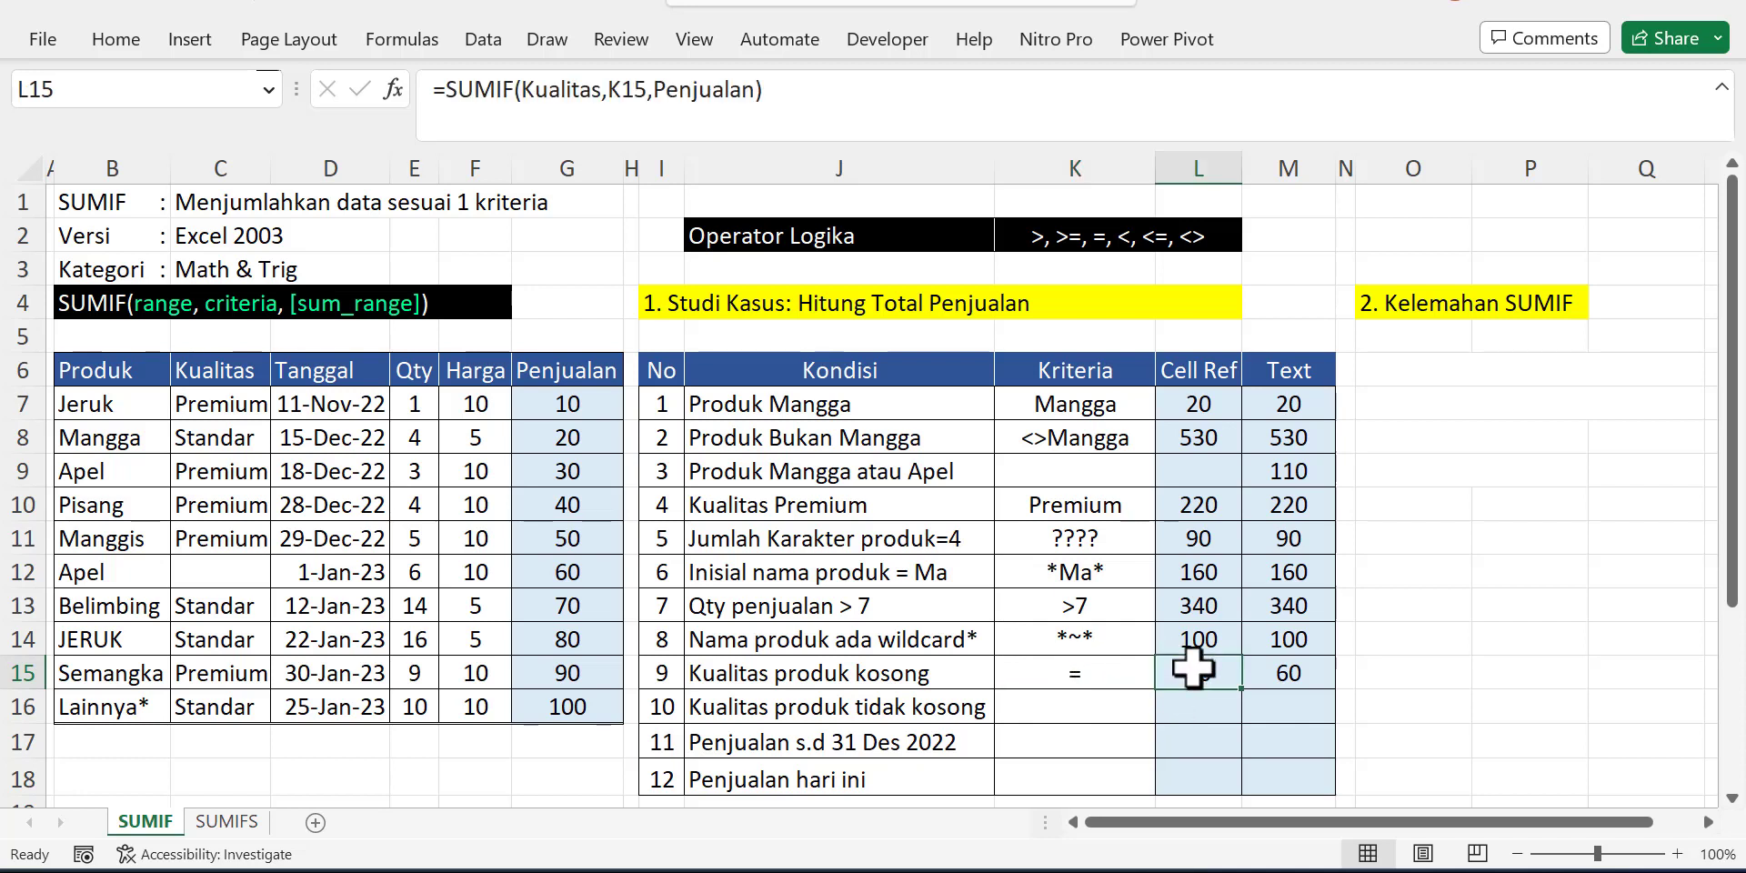
pyautogui.click(651, 89)
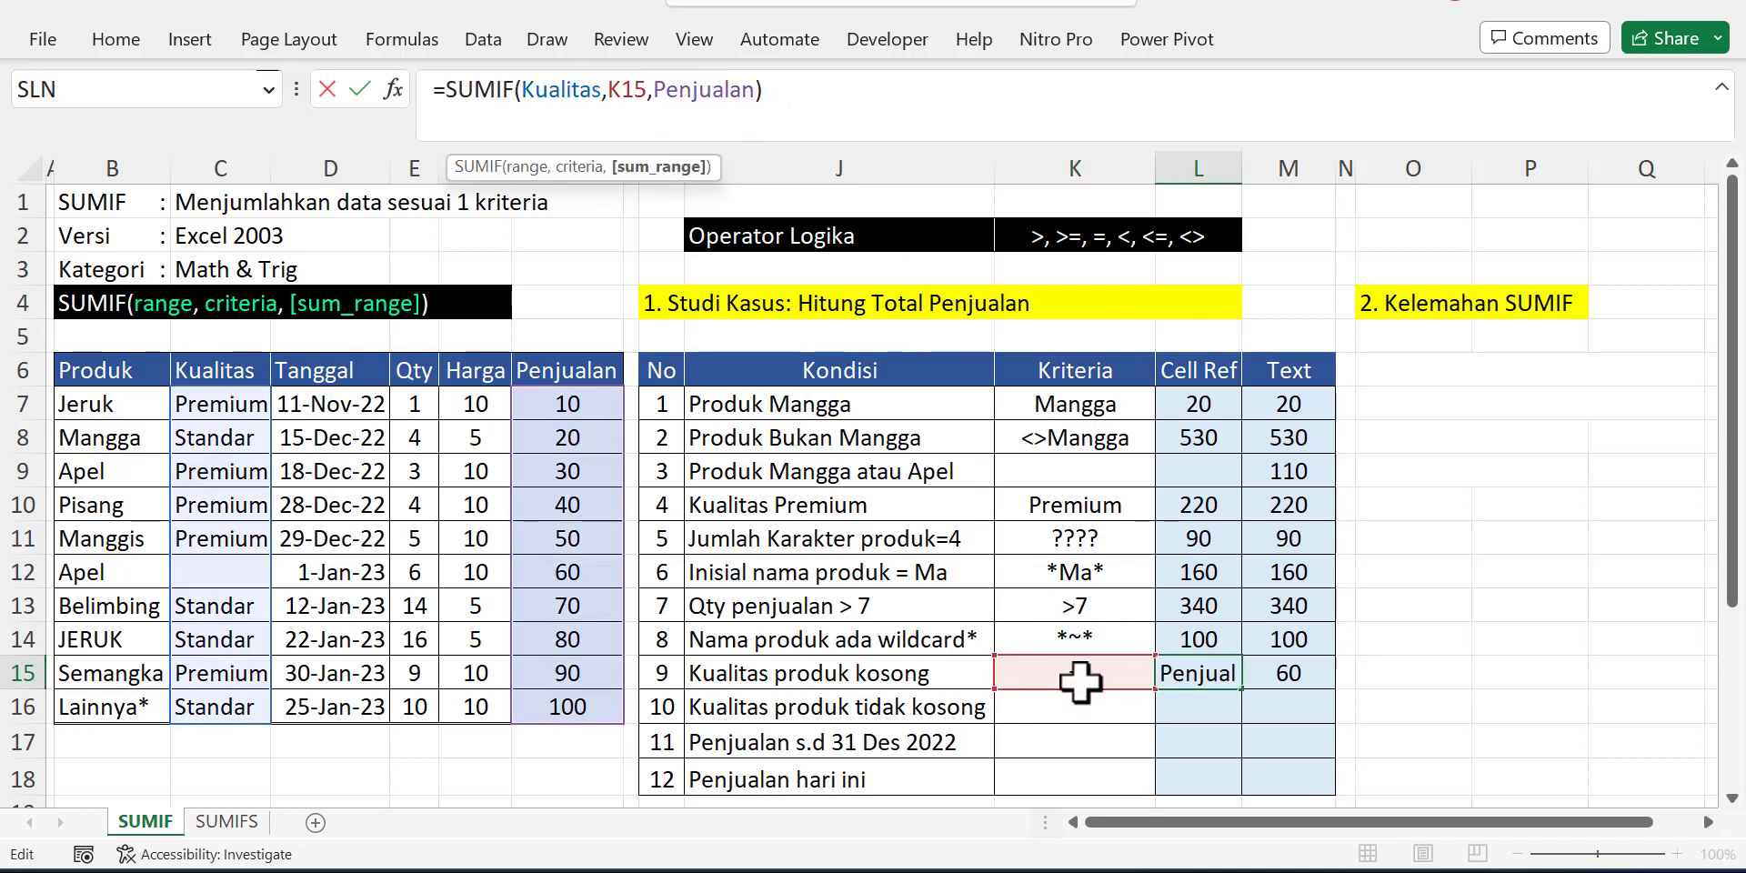
pyautogui.press('Escape')
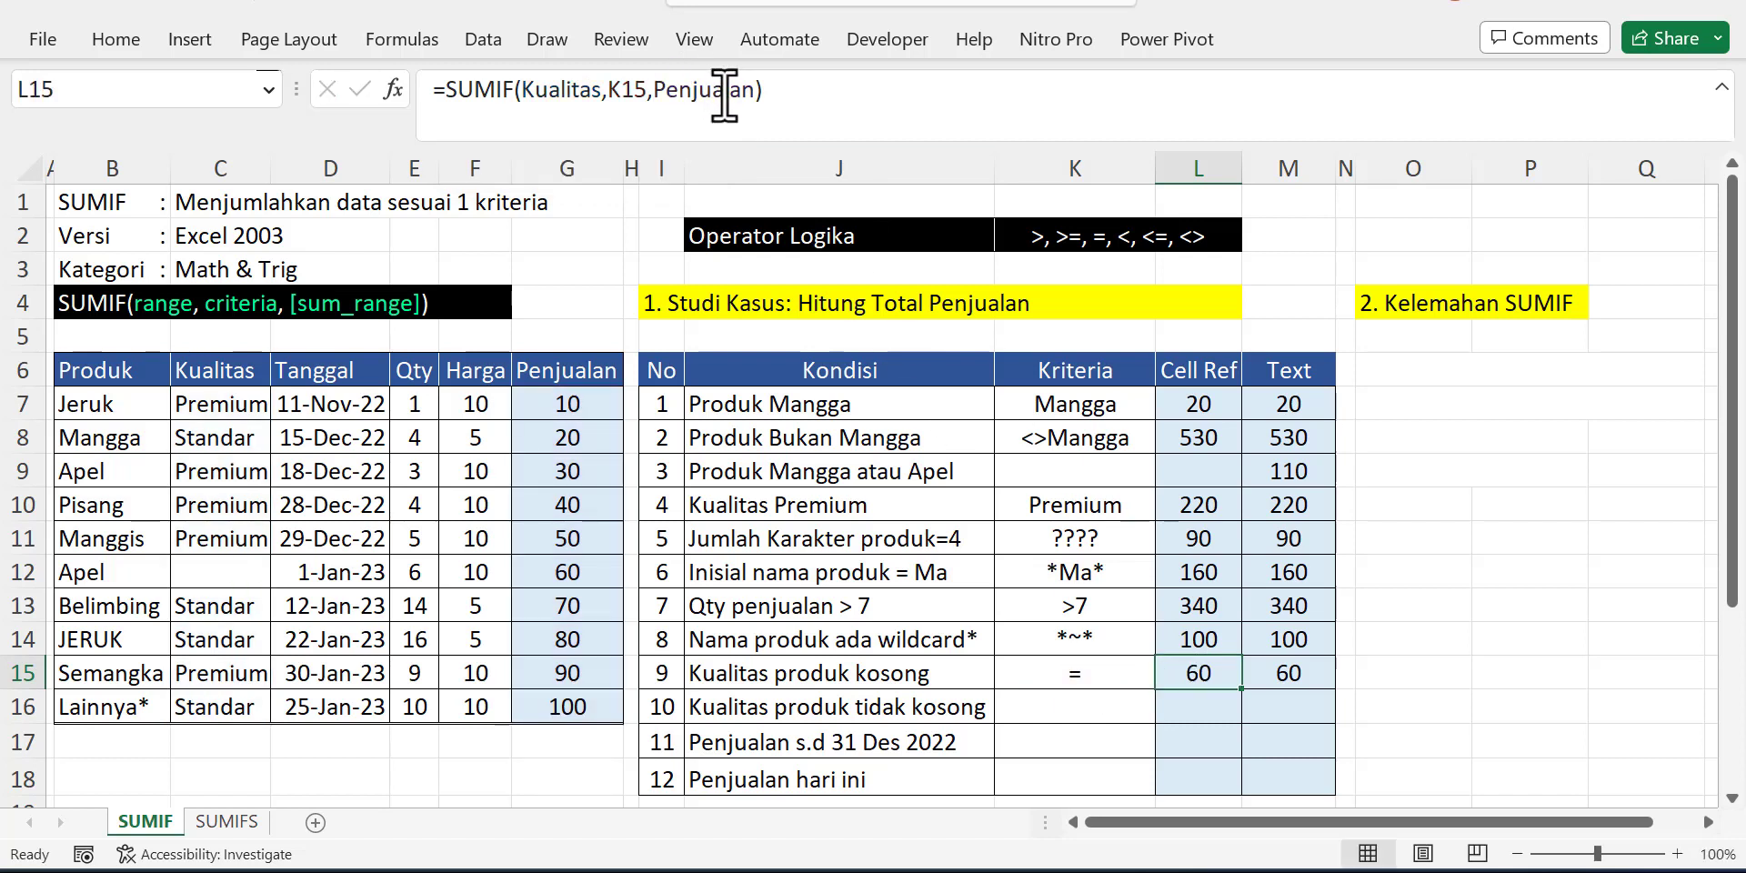
# - Try "=" as the text criterion in M15's SUMIF formula and cancel the edit
pyautogui.click(1293, 675)
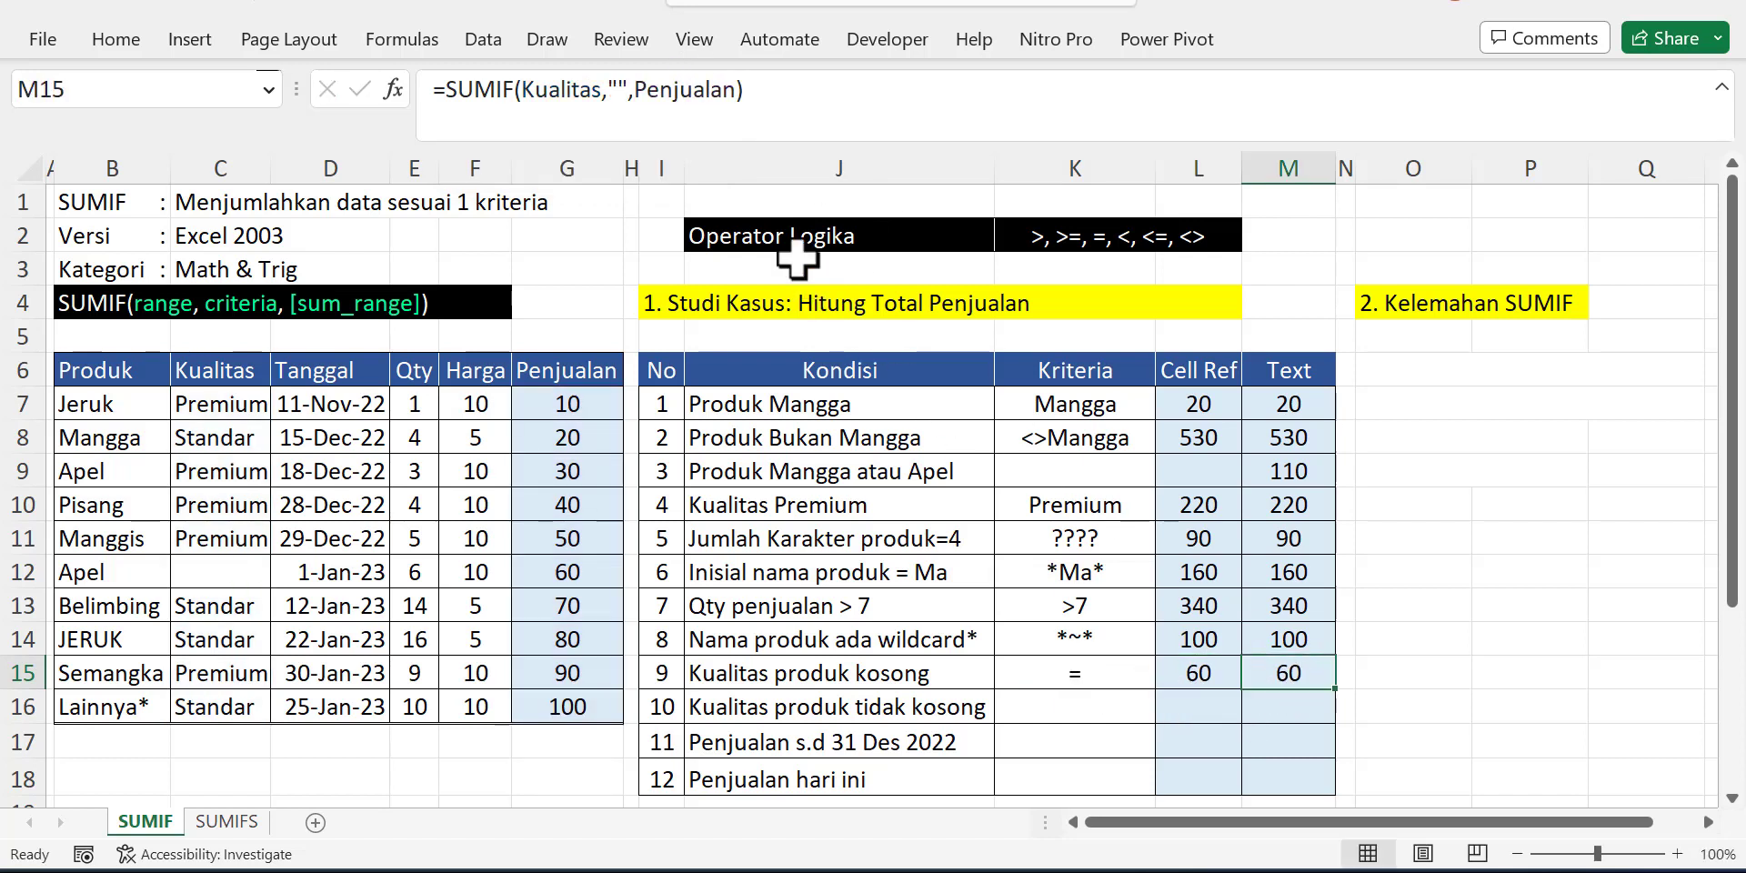
pyautogui.click(635, 91)
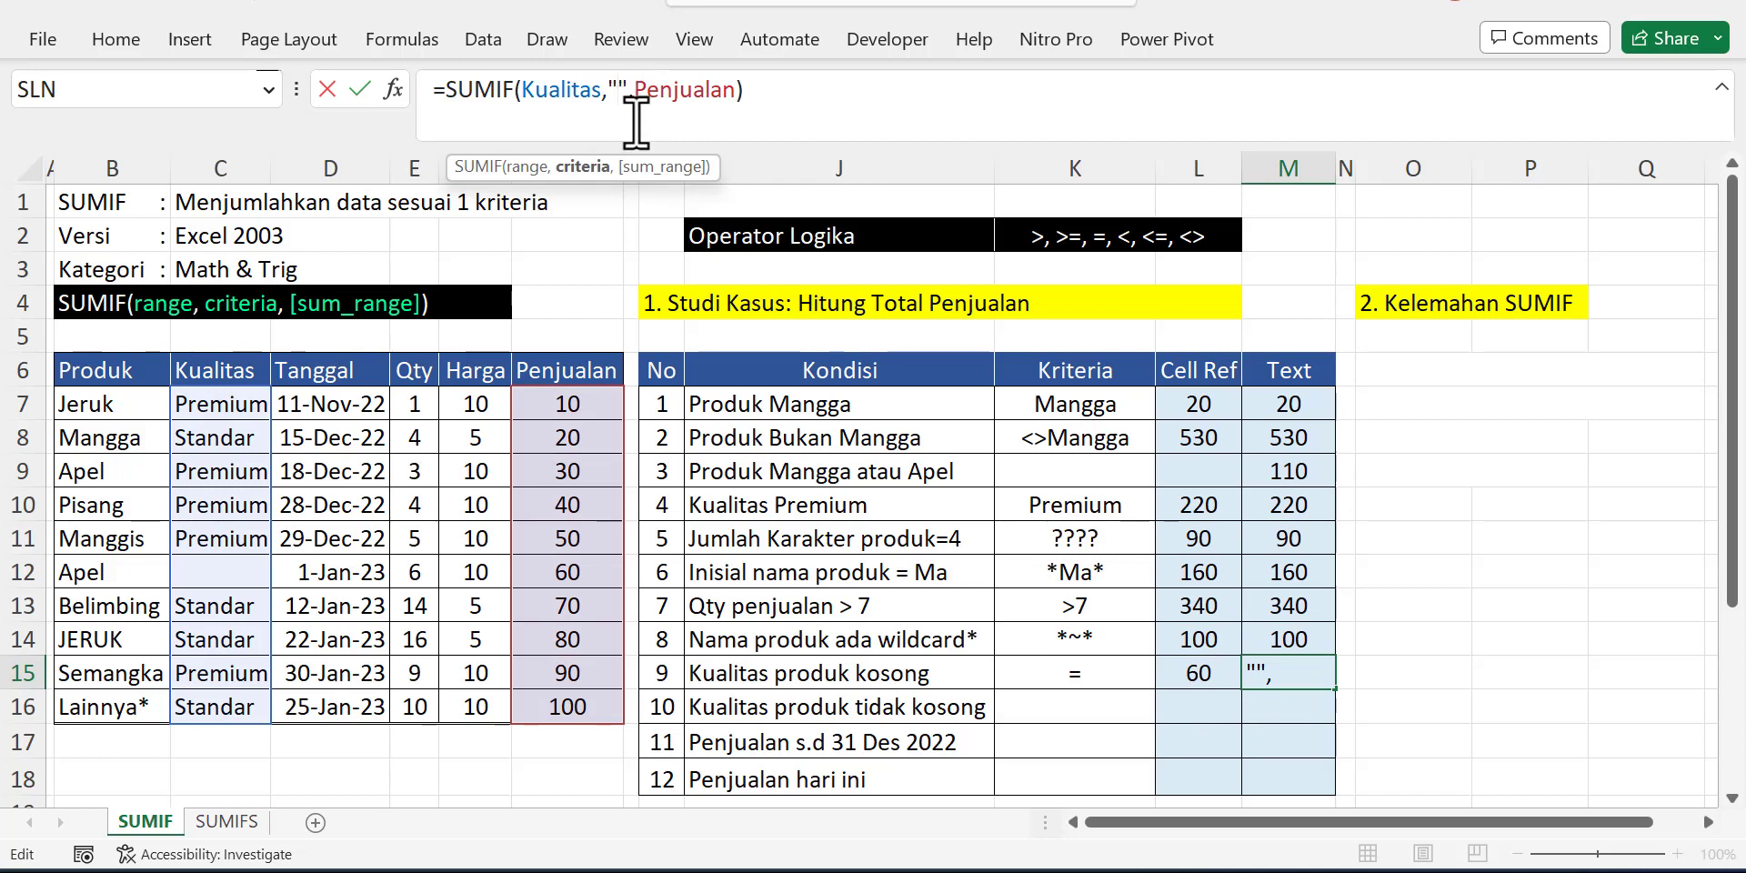
pyautogui.write('=')
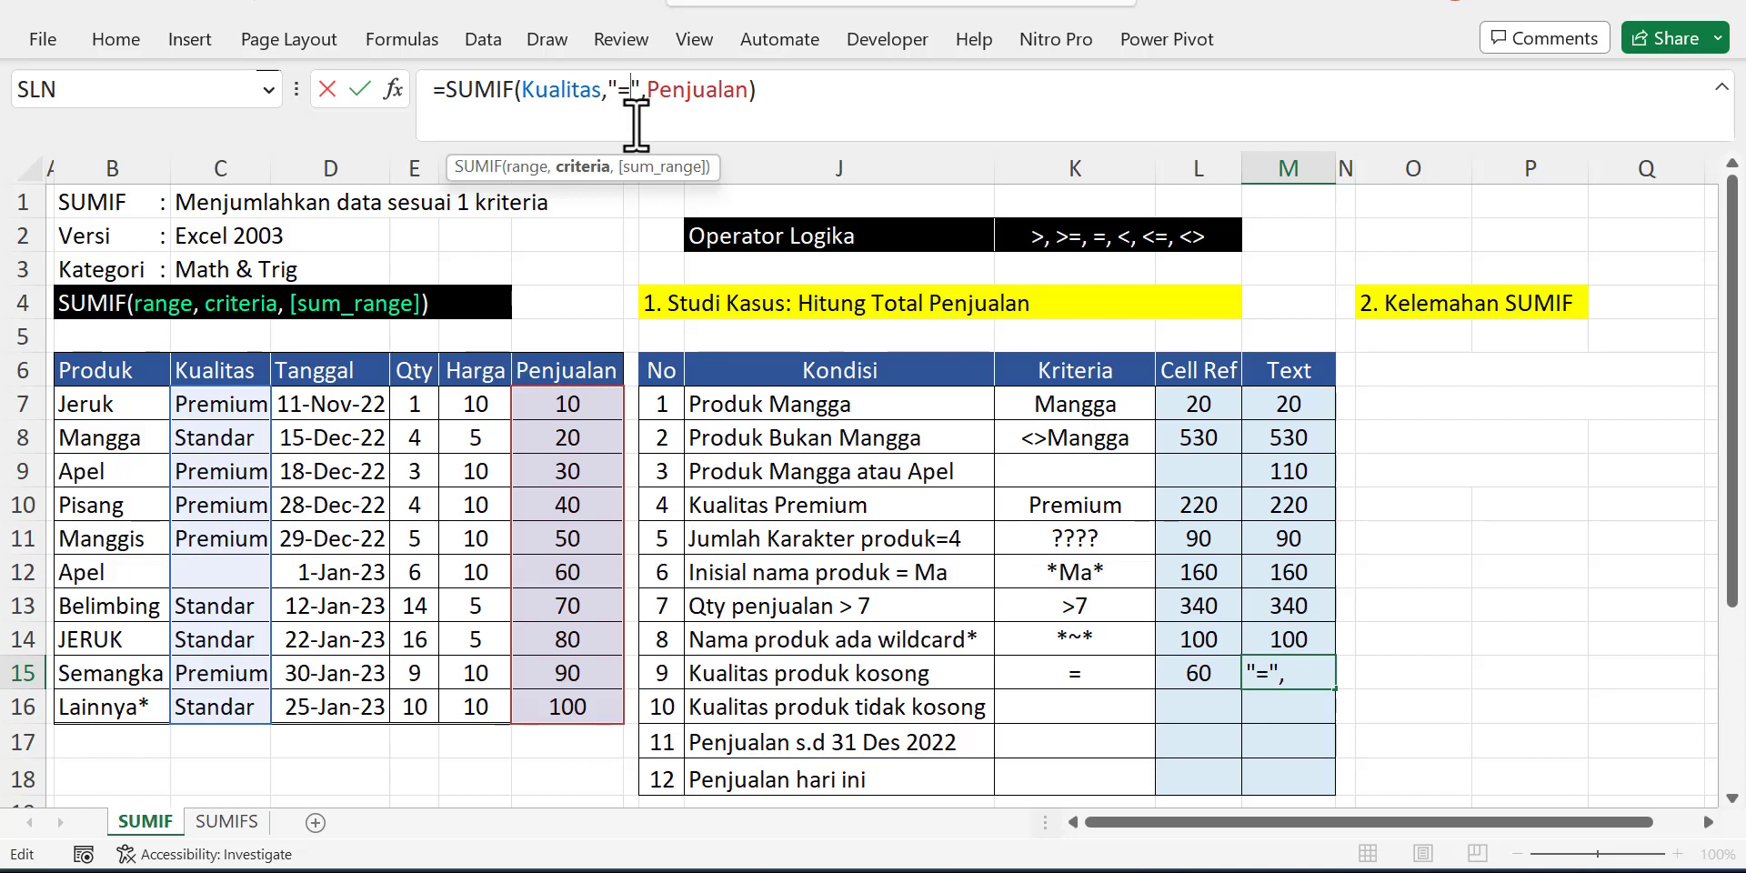
pyautogui.press('Escape')
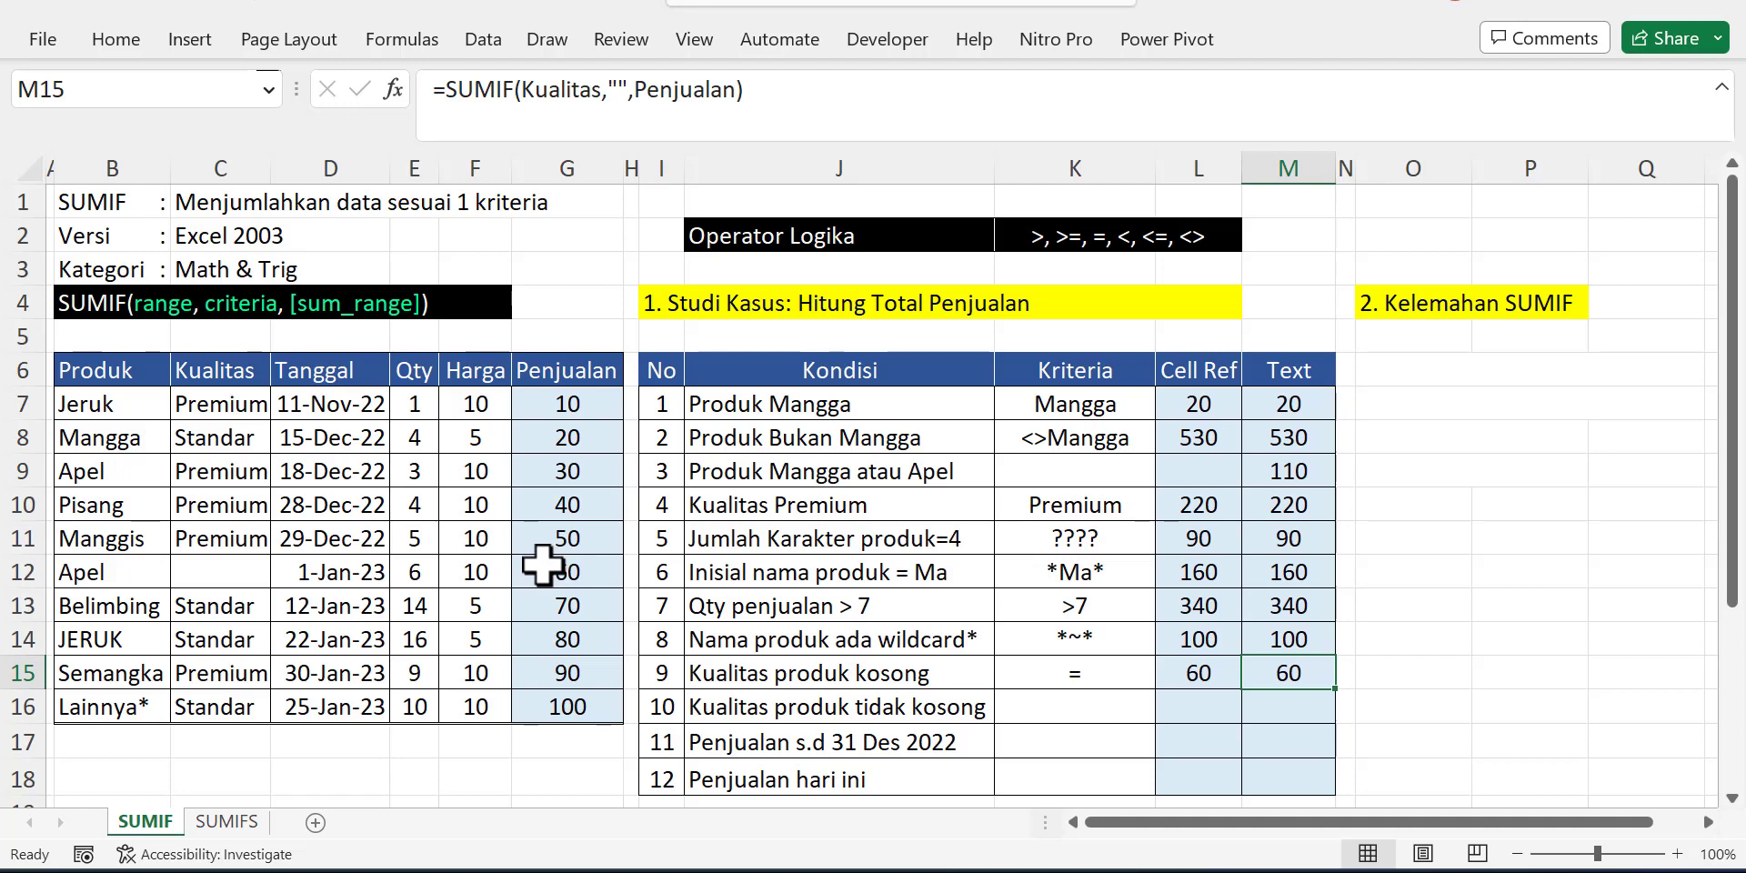
# - Set the font colour of row 16, the Kualitas produk tidak kosong row, to Automatic and select the K16 criterion
pyautogui.click(955, 708)
pyautogui.hotkey('shift', 'space')
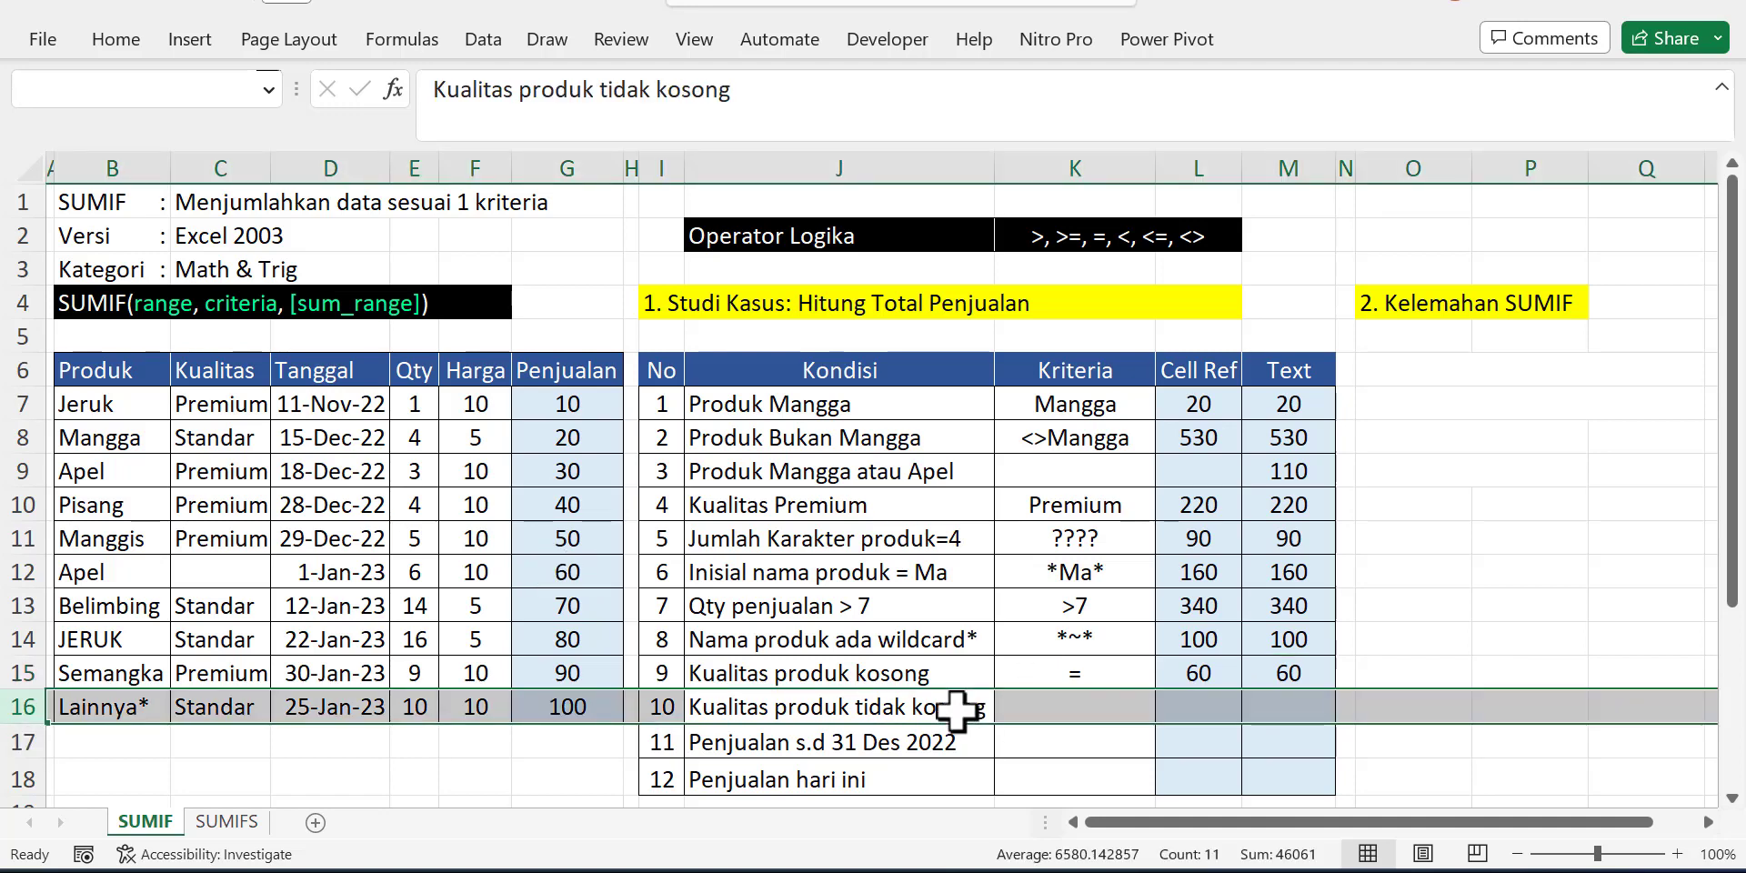
pyautogui.click(955, 707)
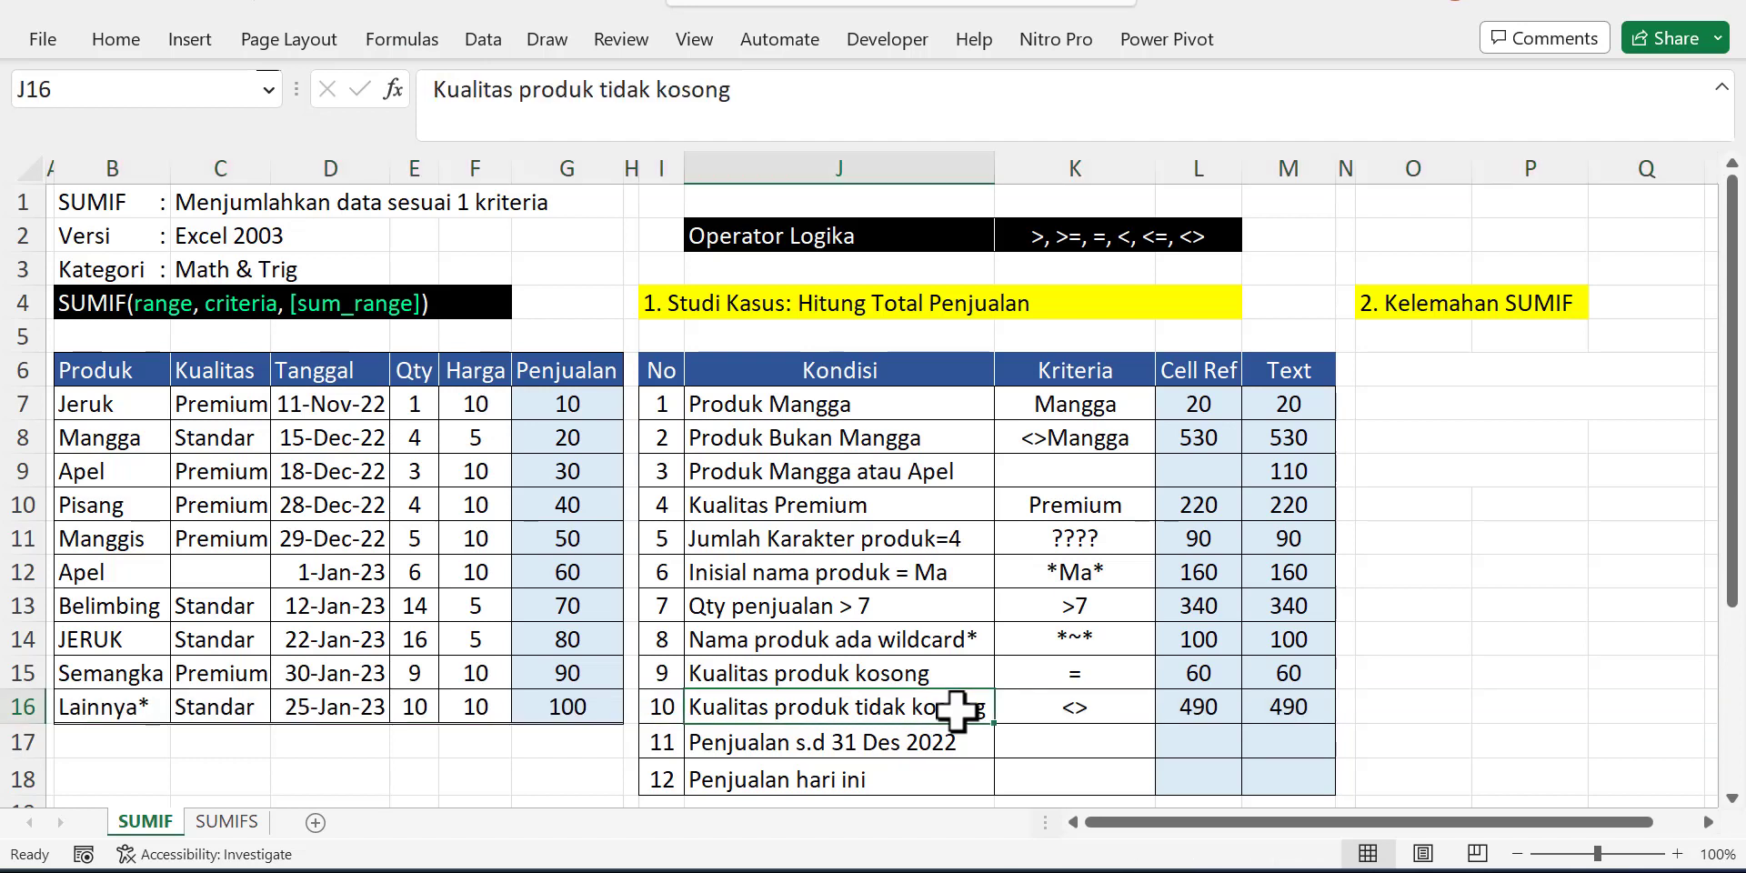
pyautogui.press('Right')
pyautogui.press('Right')
pyautogui.press('Left')
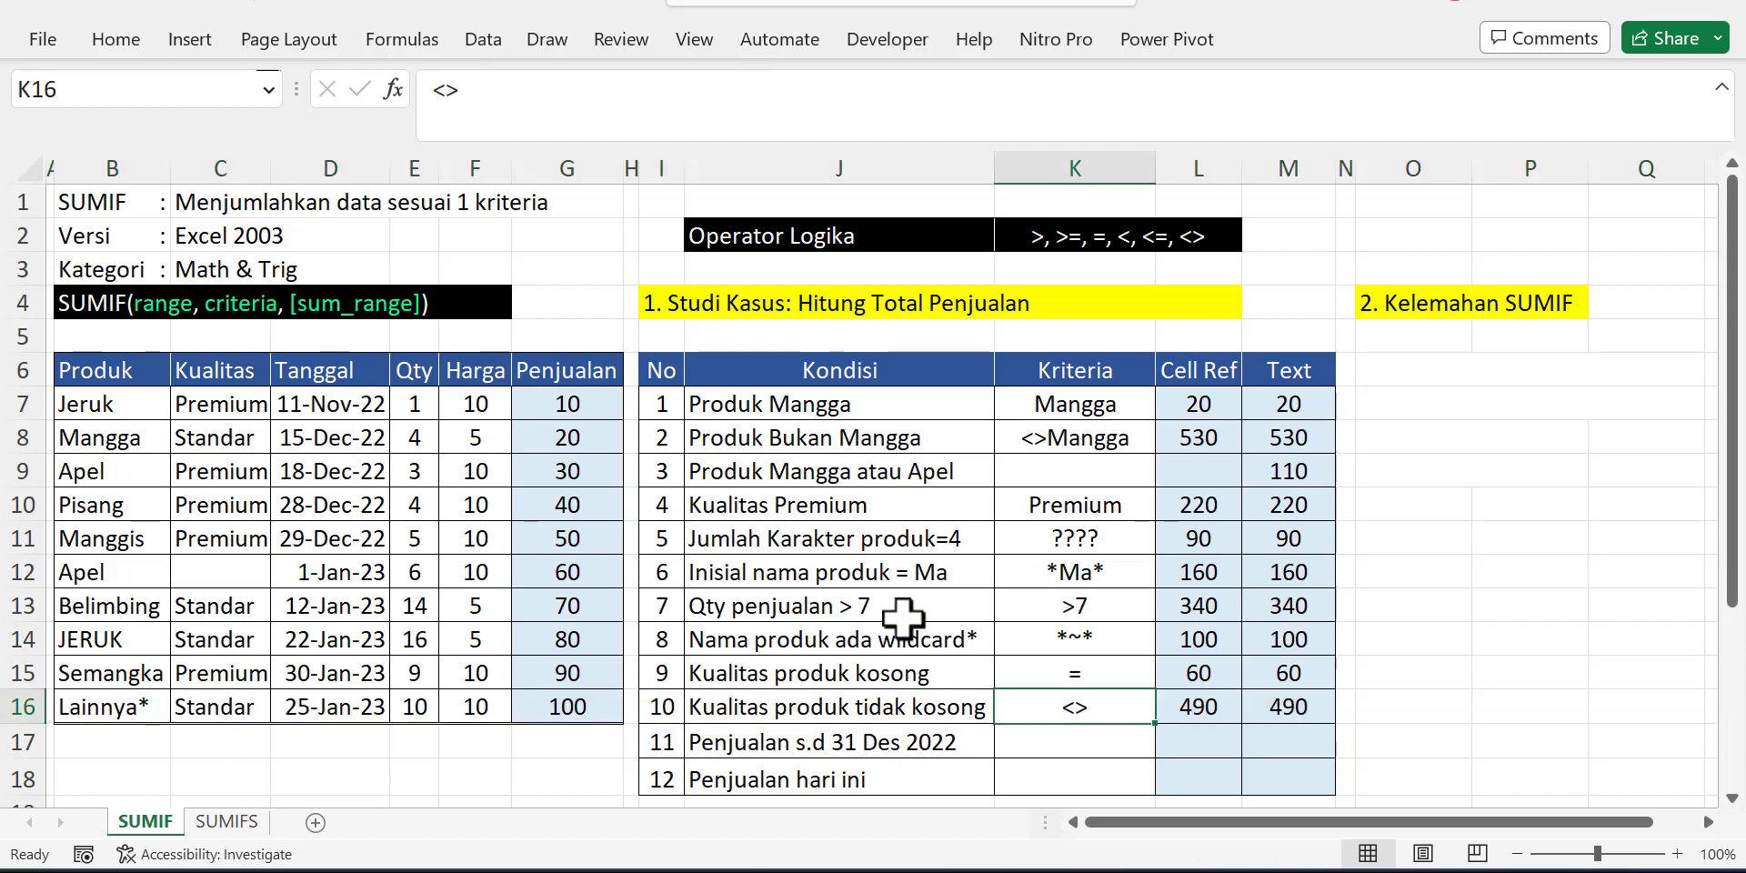
# - Inspect the K16 criterion reference in L16's SUMIF formula and the "<>" text criterion in M16's
pyautogui.click(1191, 700)
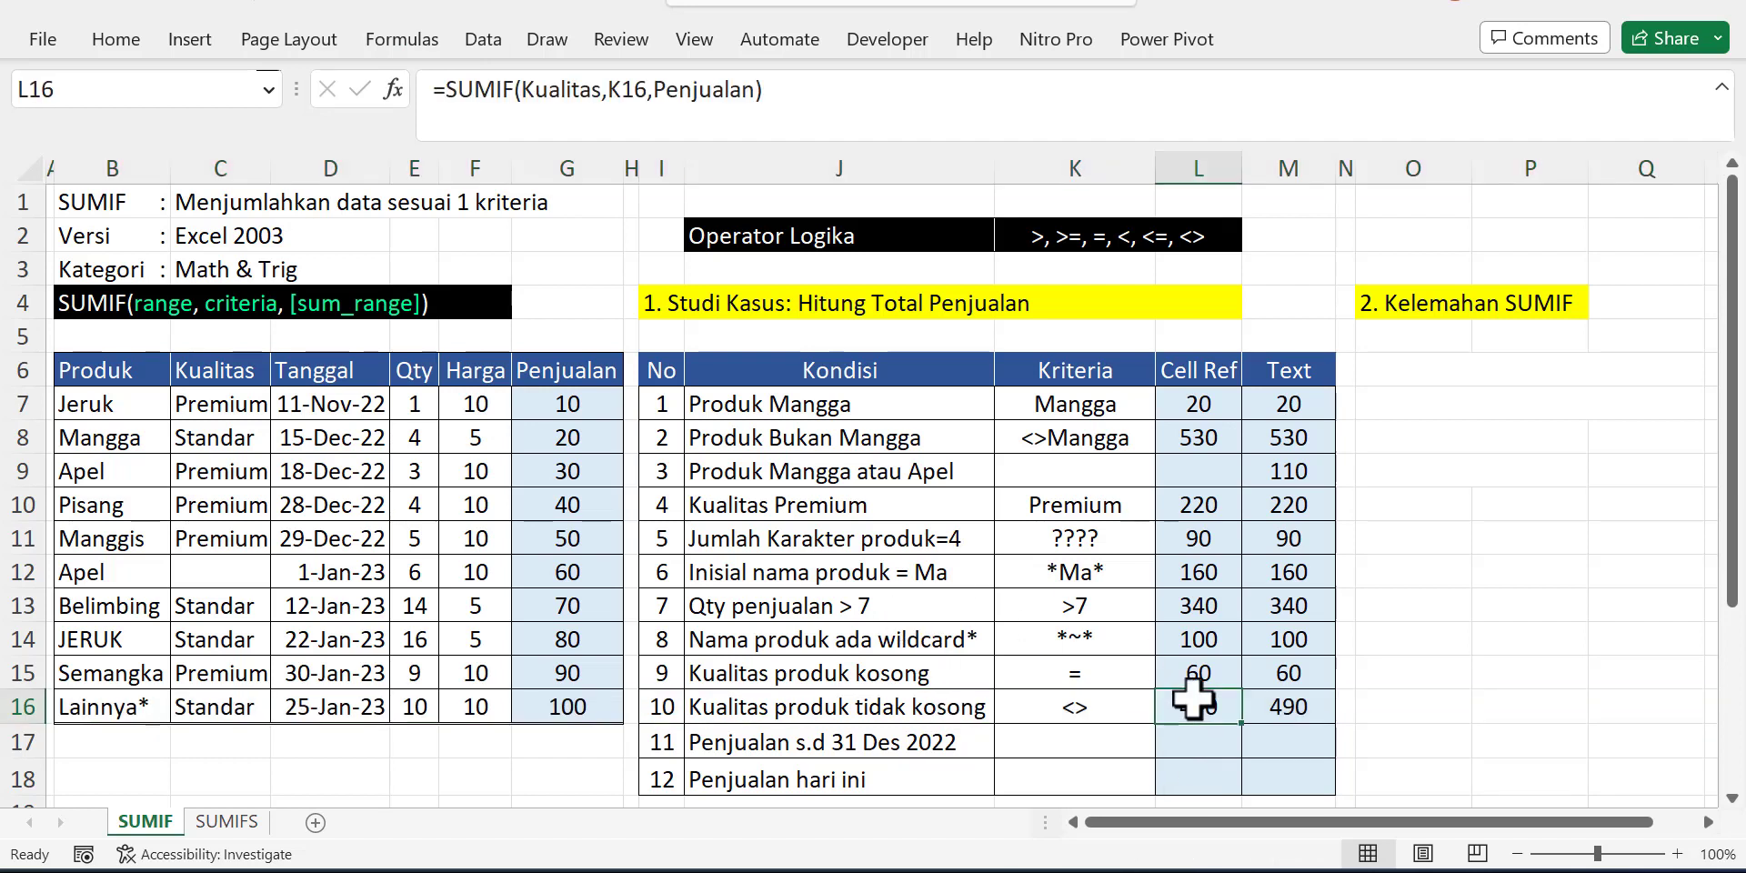
pyautogui.click(612, 83)
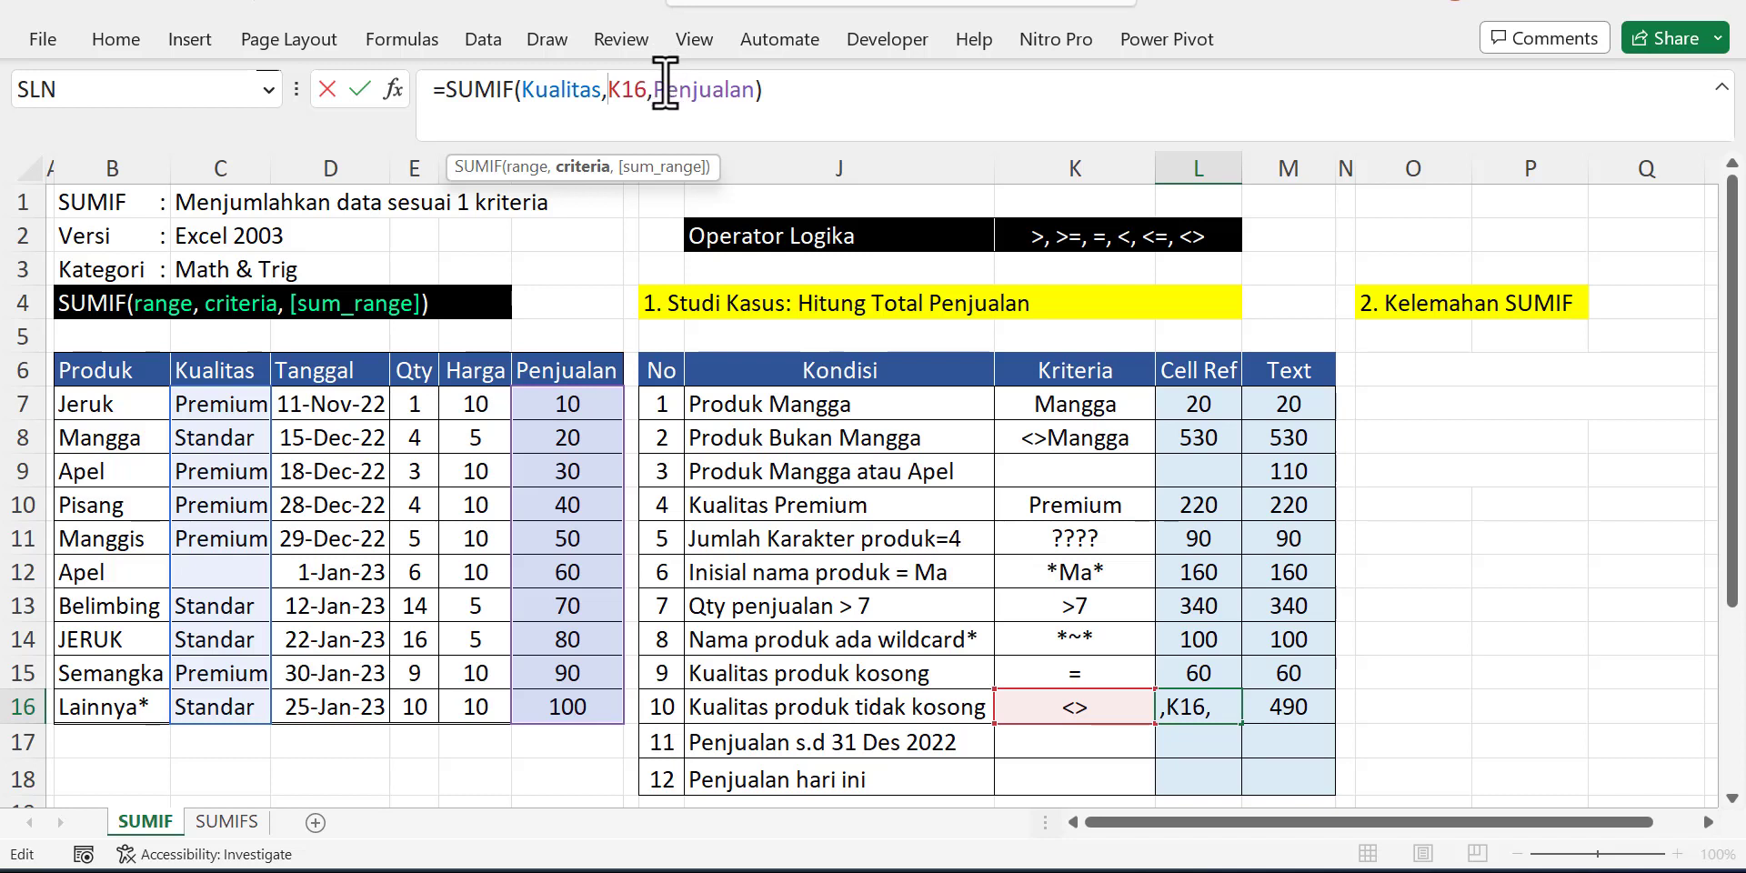
pyautogui.hotkey('ctrl', 'Return')
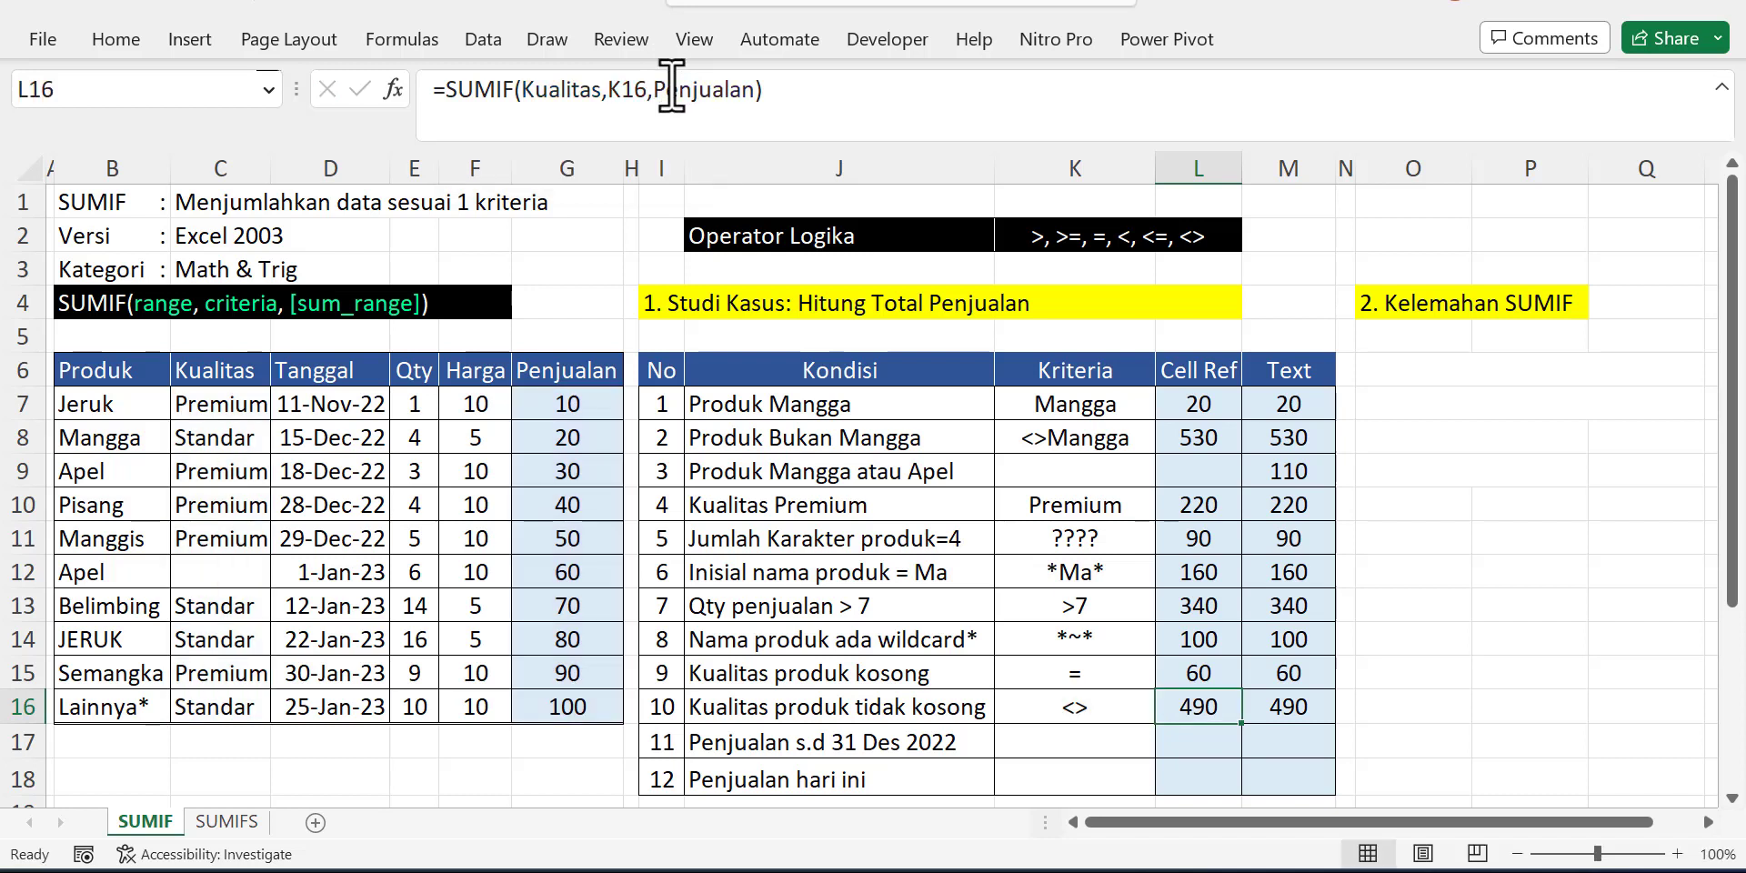
pyautogui.press('Right')
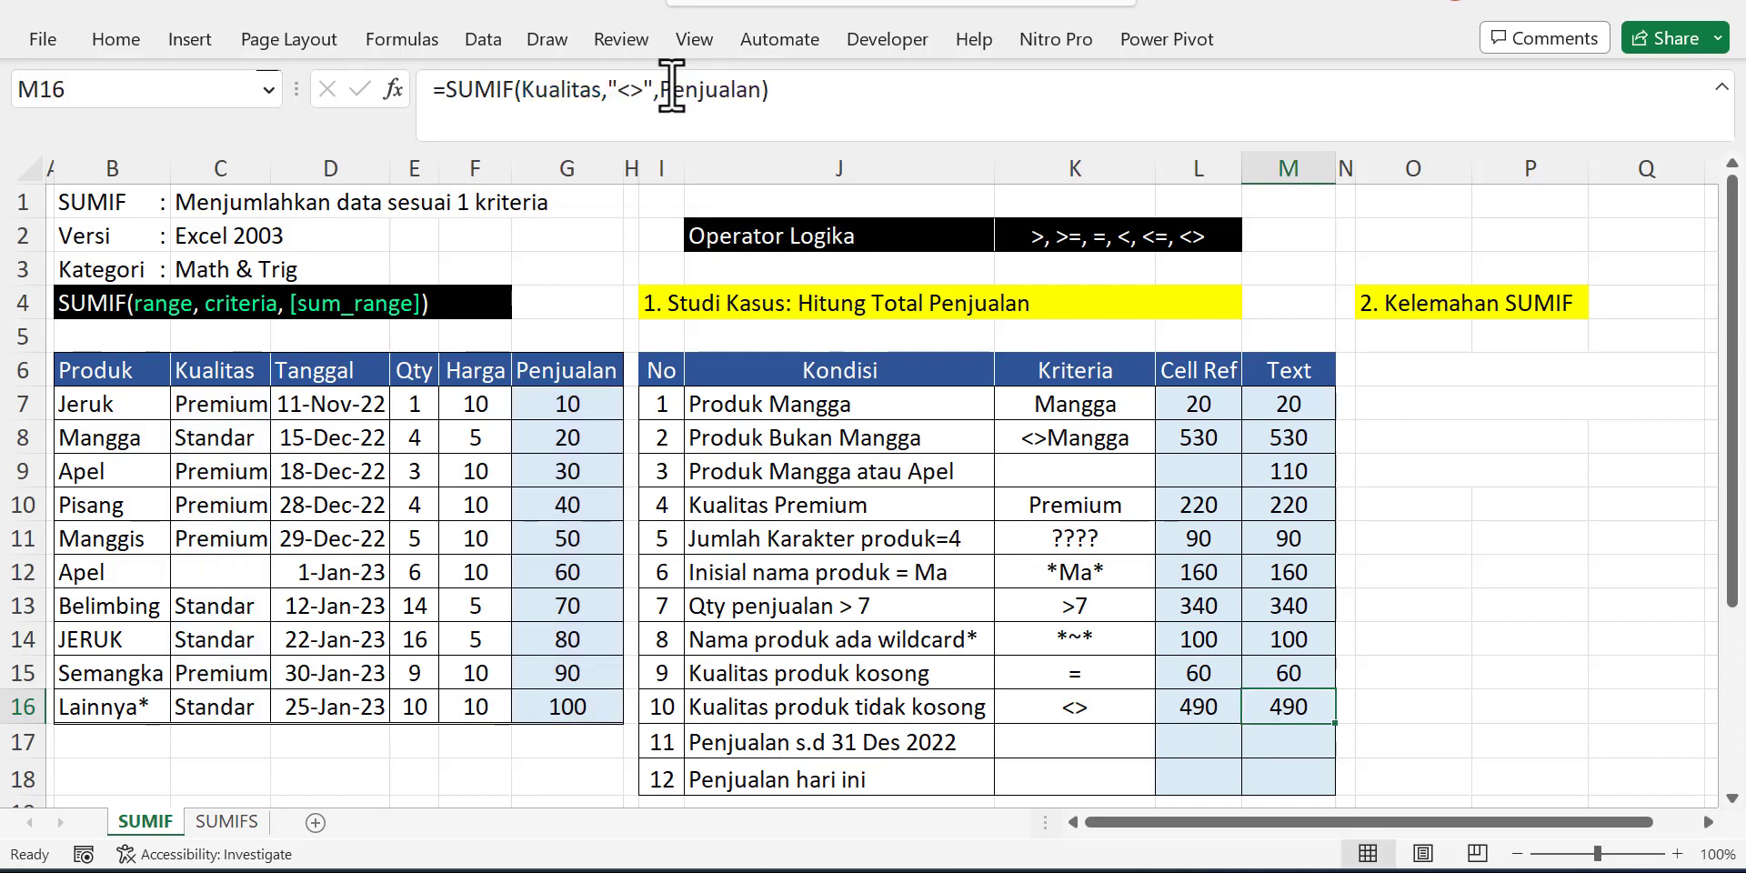
pyautogui.click(644, 88)
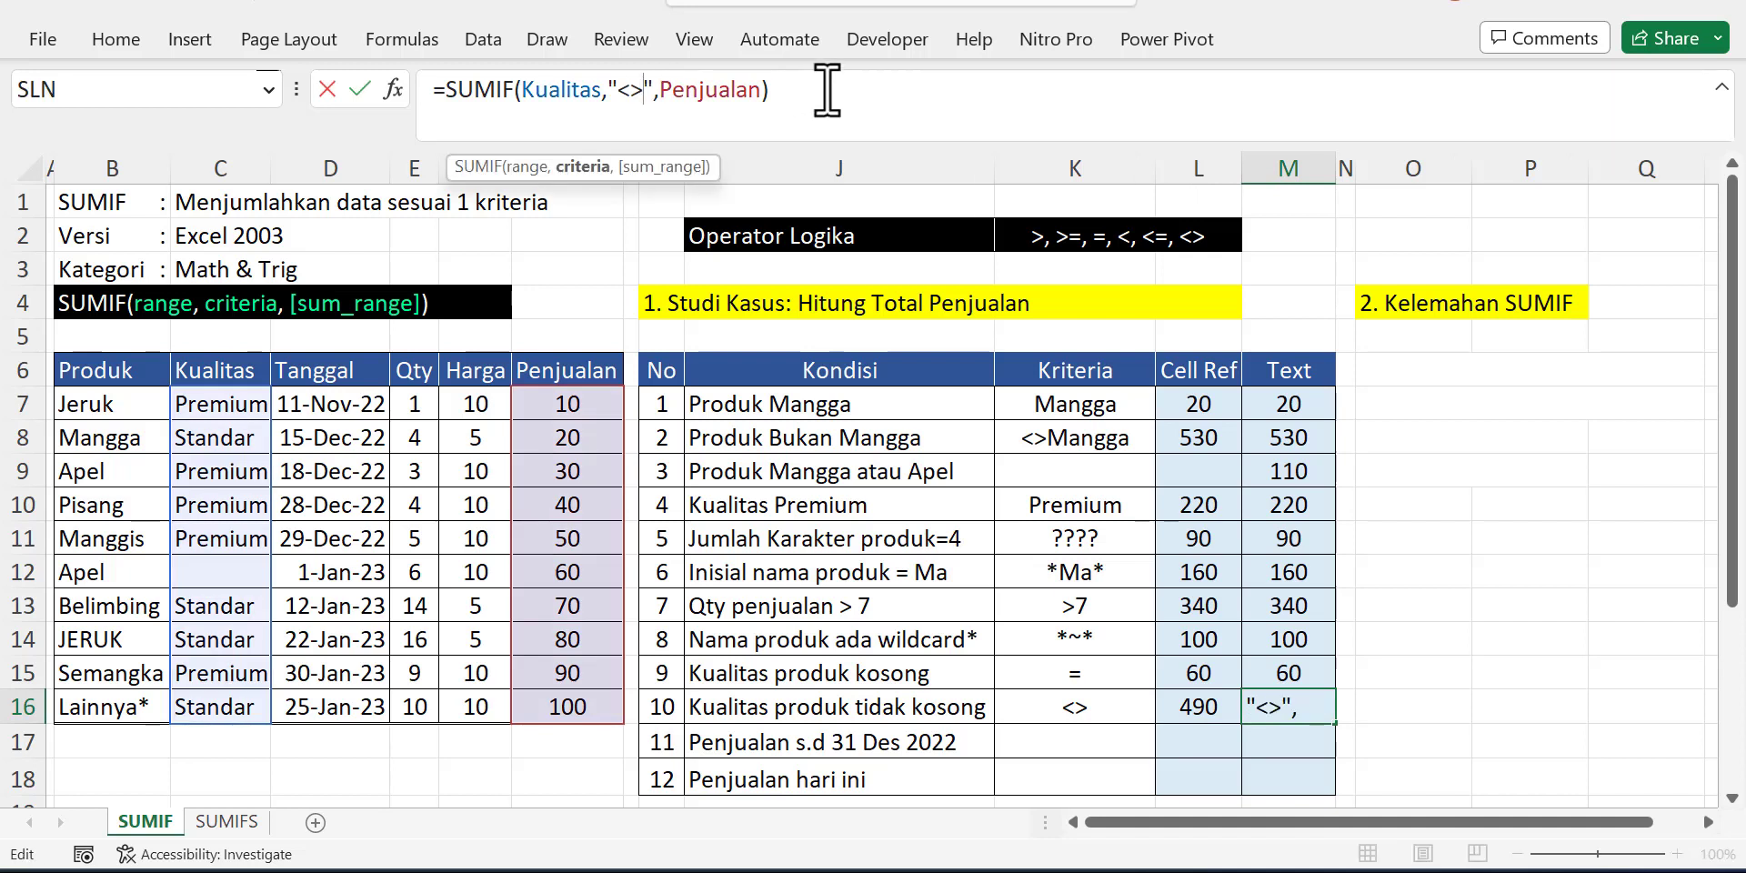
pyautogui.hotkey('ctrl', 'Return')
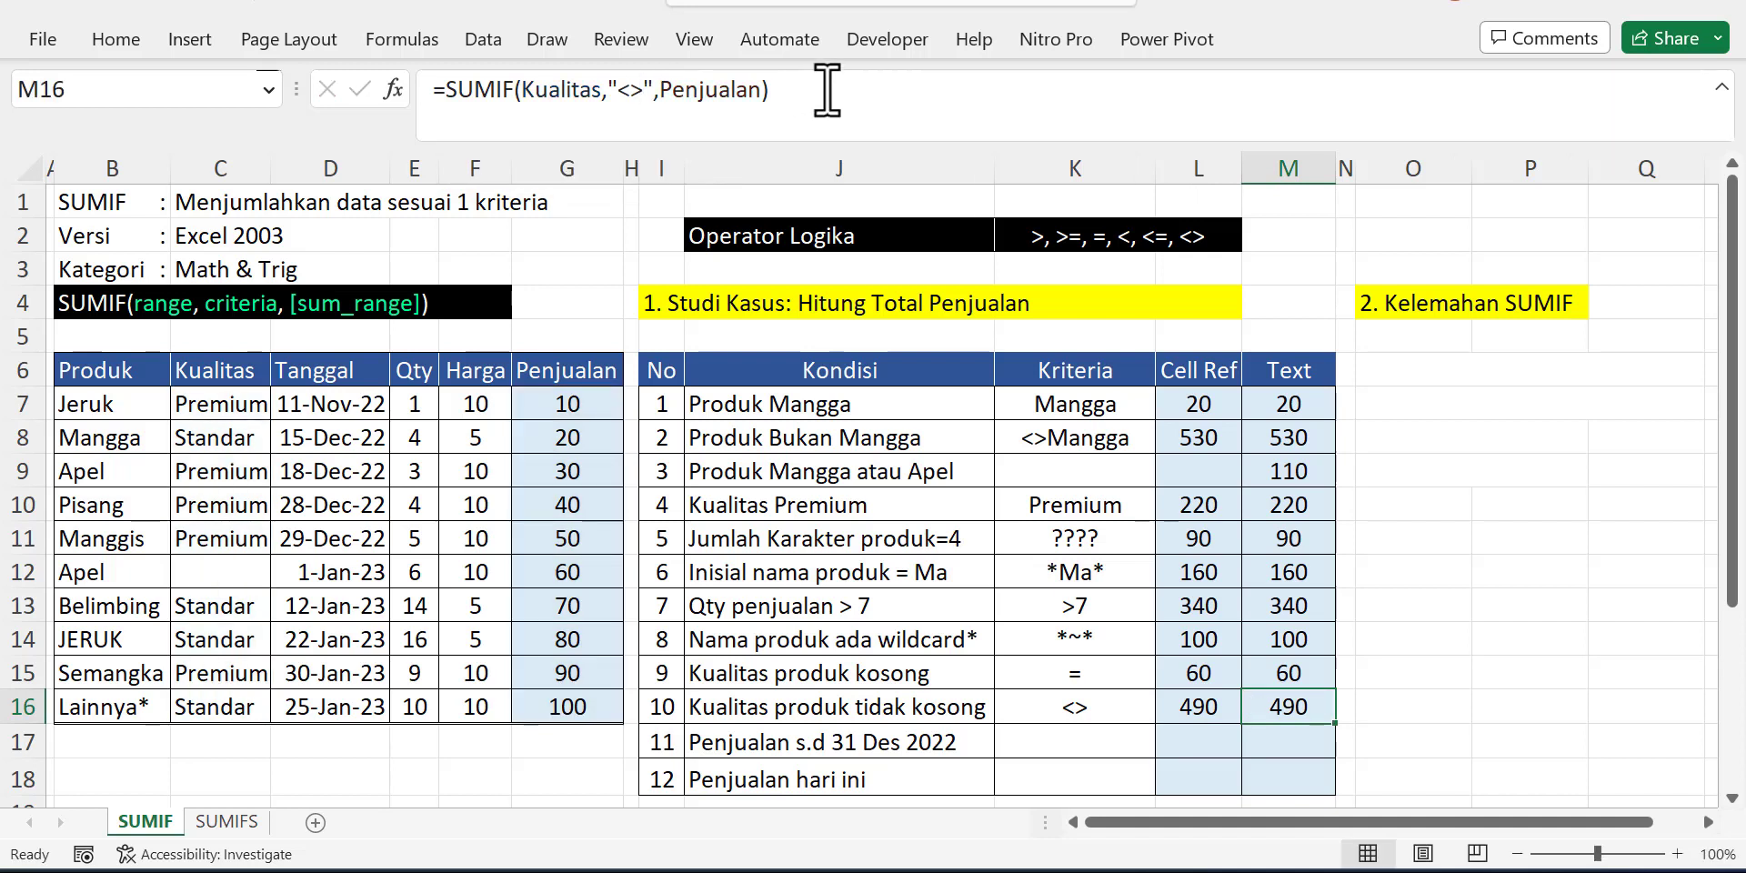
# - Set the font colour of row 17, the Penjualan s.d 31 Des 2022 row, to Automatic and select the K17 criterion
pyautogui.click(849, 750)
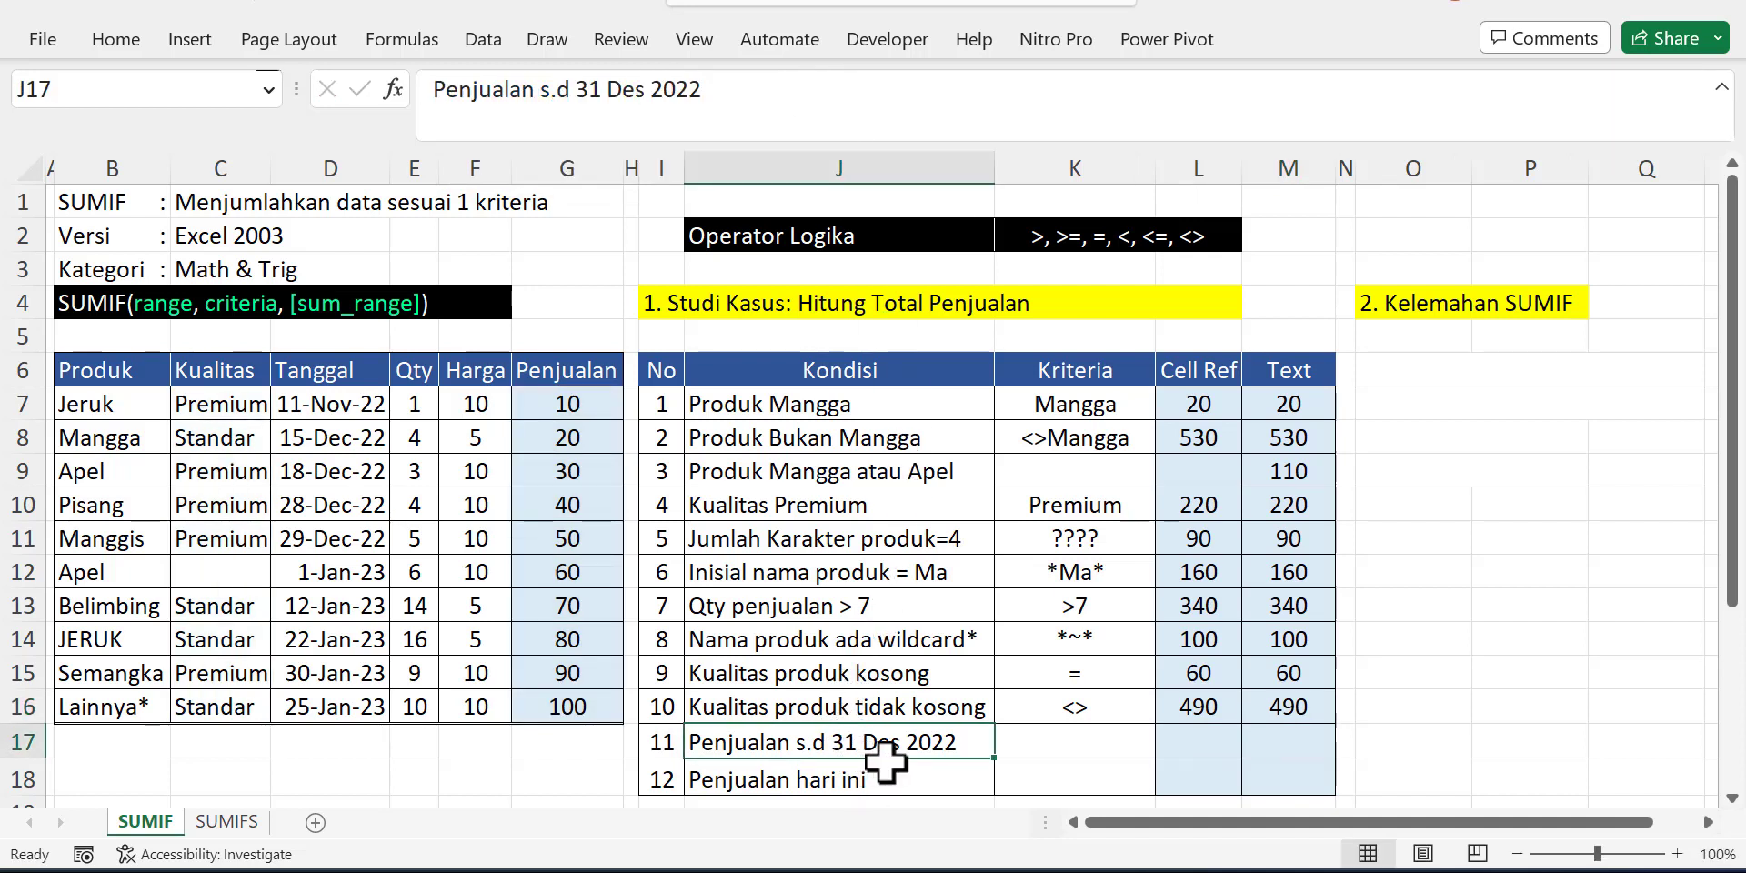
pyautogui.hotkey('shift', 'space')
pyautogui.press('Right')
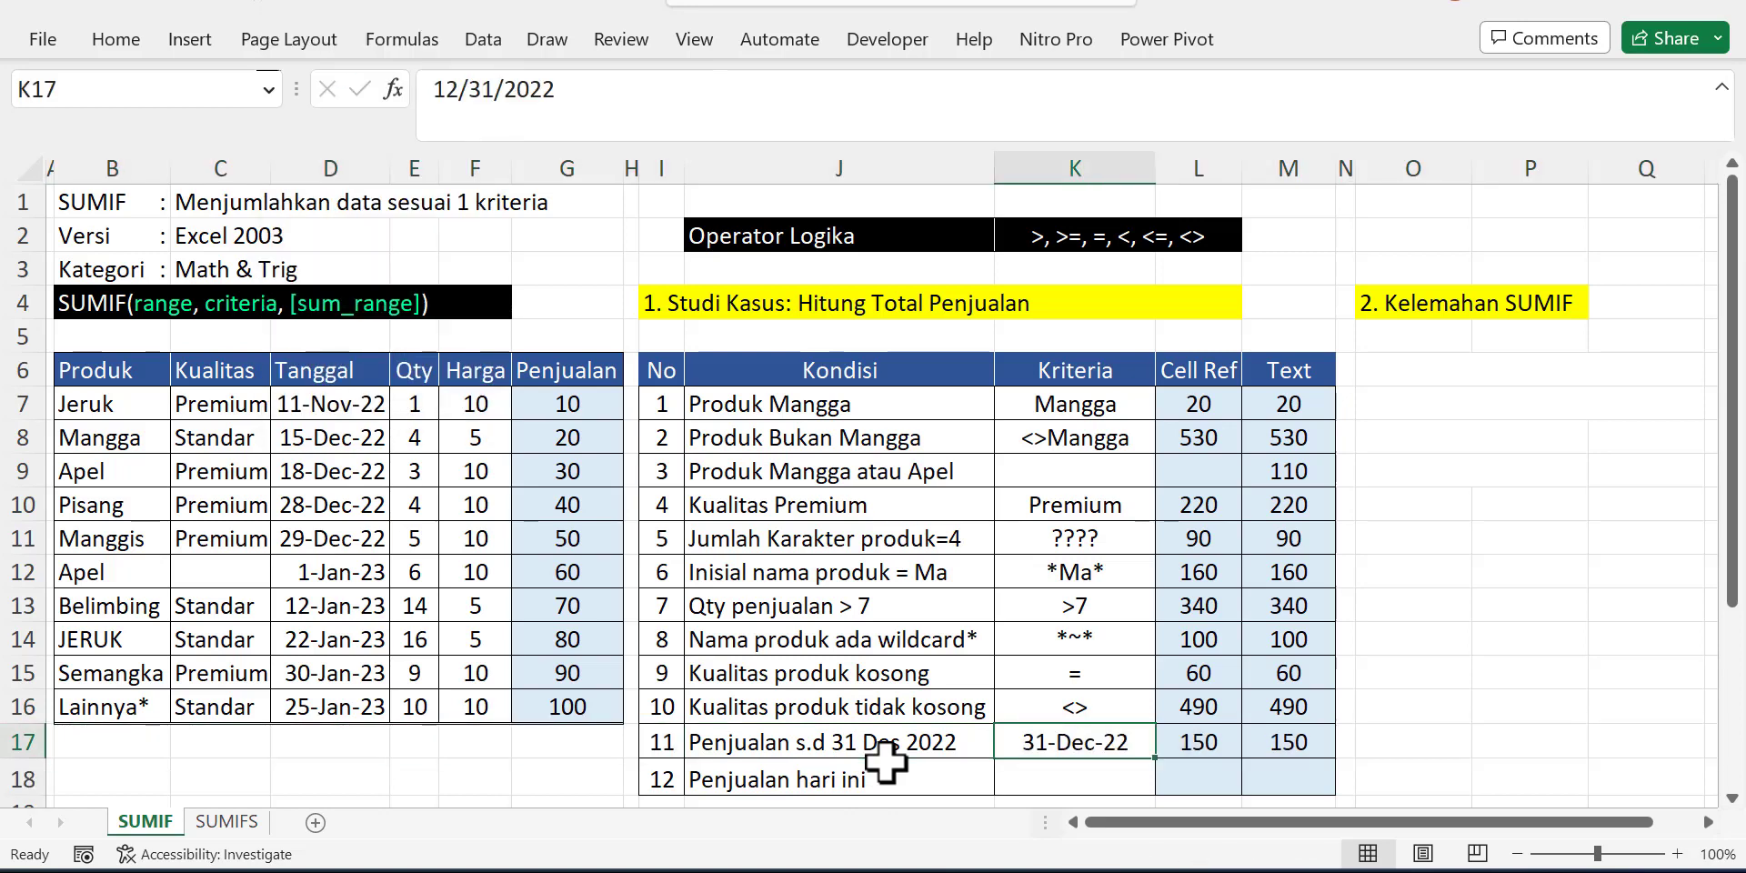
# - Inspect the "<="&K17 criterion in L17's SUMIF formula and the "<="&DATE(2022,12,31) criterion in M17's
pyautogui.click(1198, 747)
pyautogui.click(868, 91)
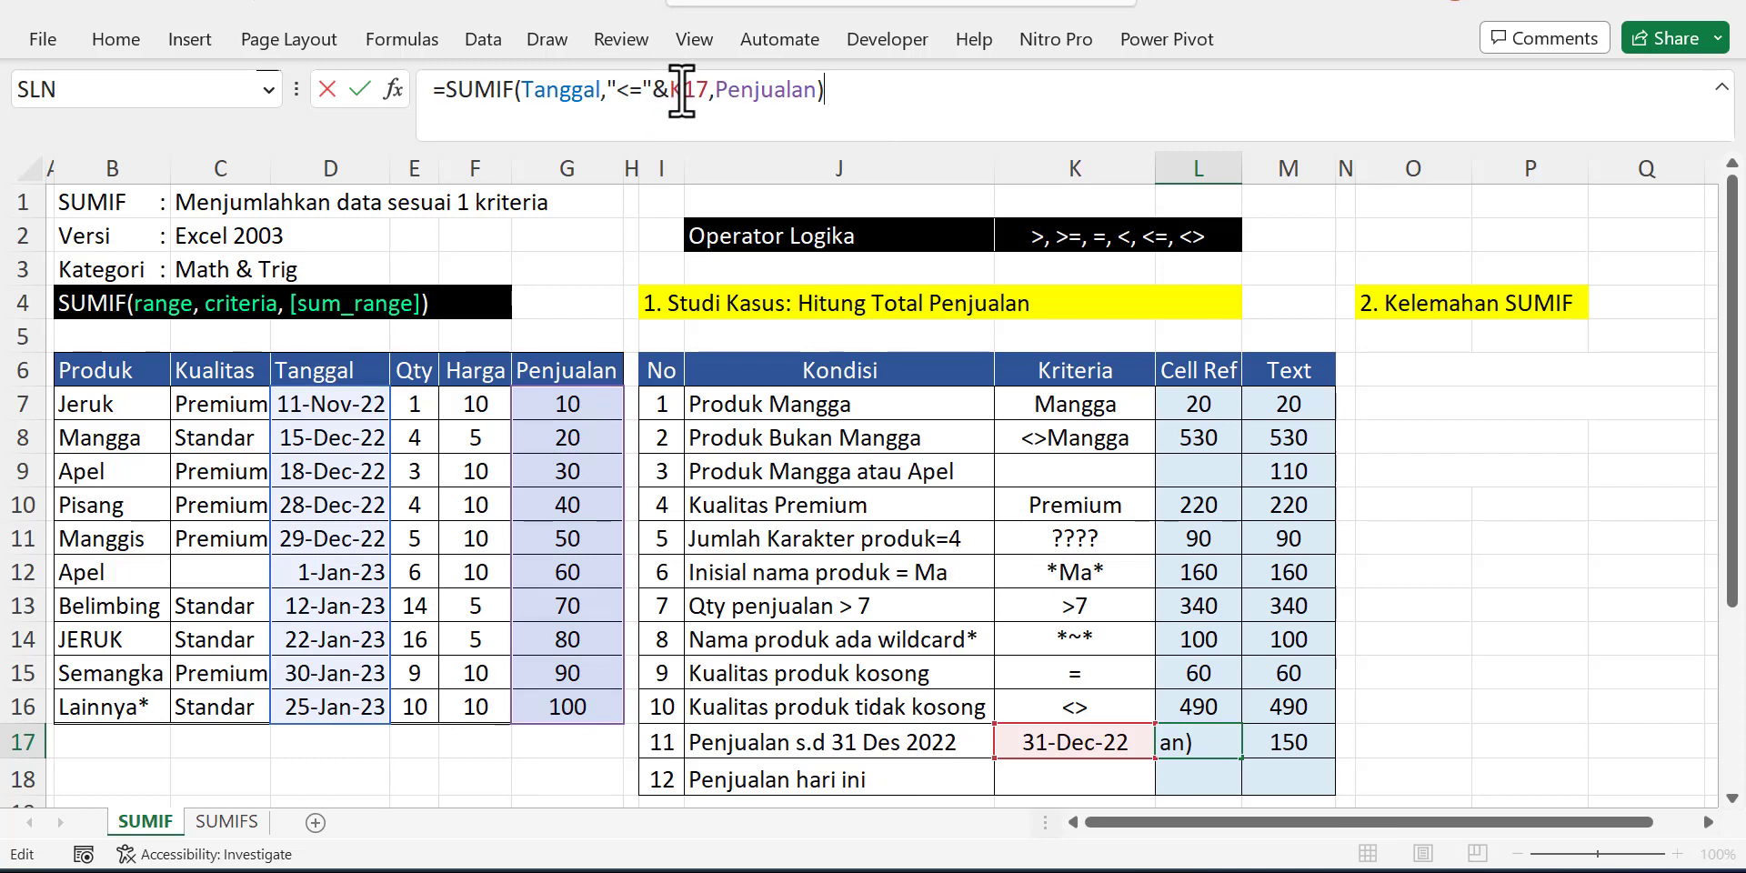
pyautogui.press('Escape')
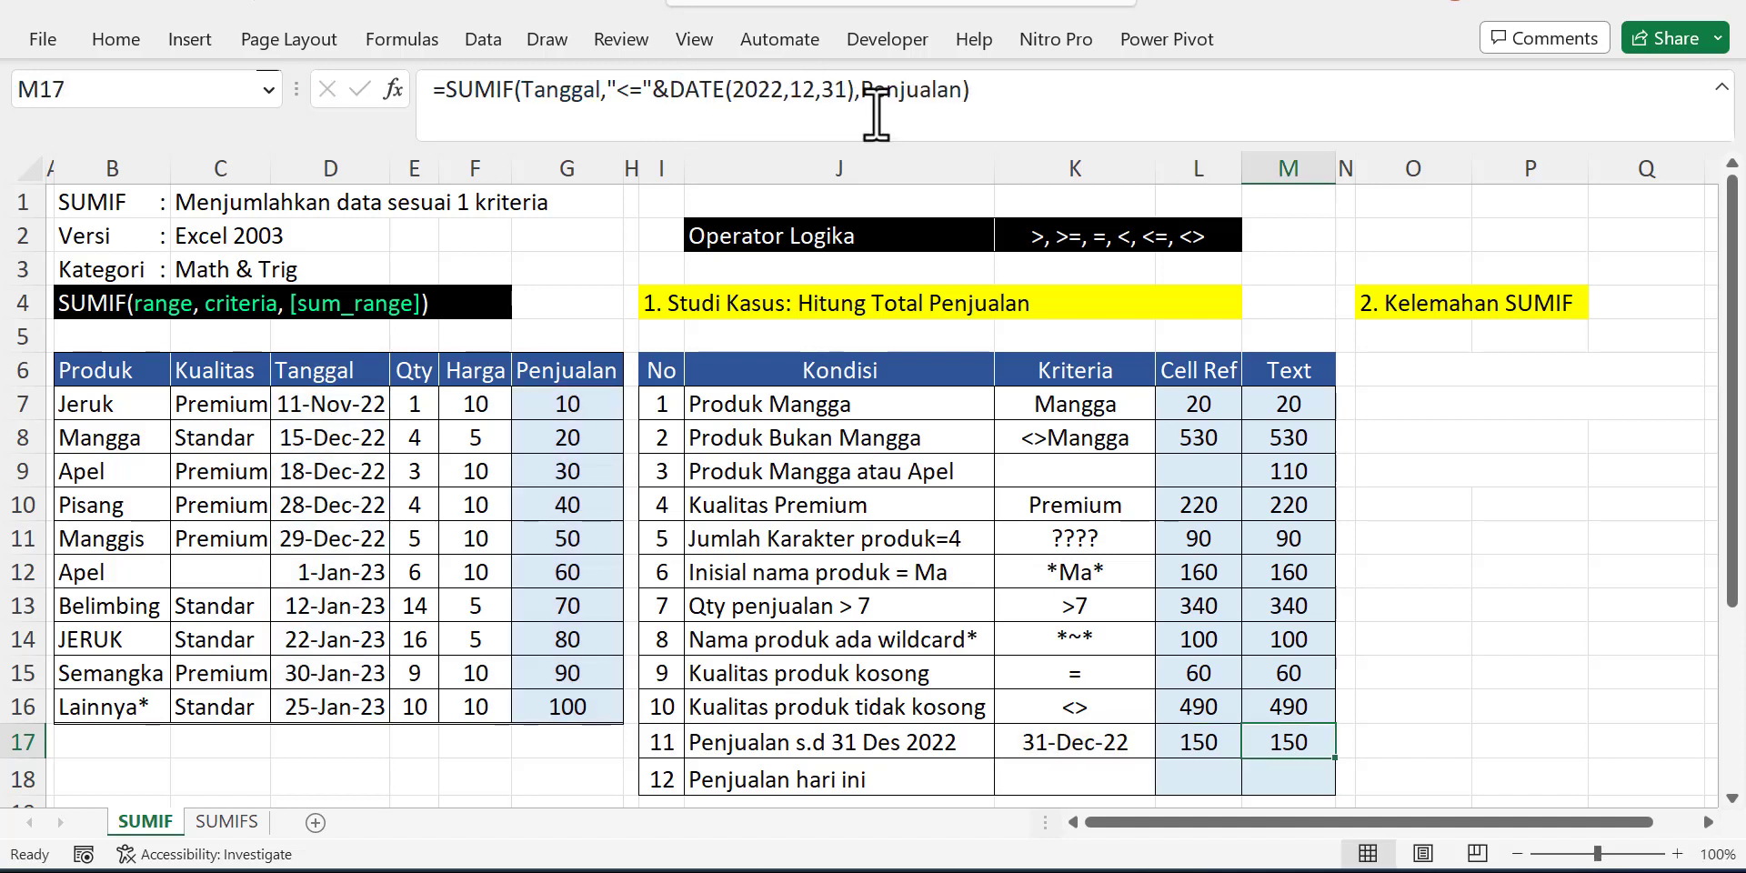
pyautogui.click(844, 91)
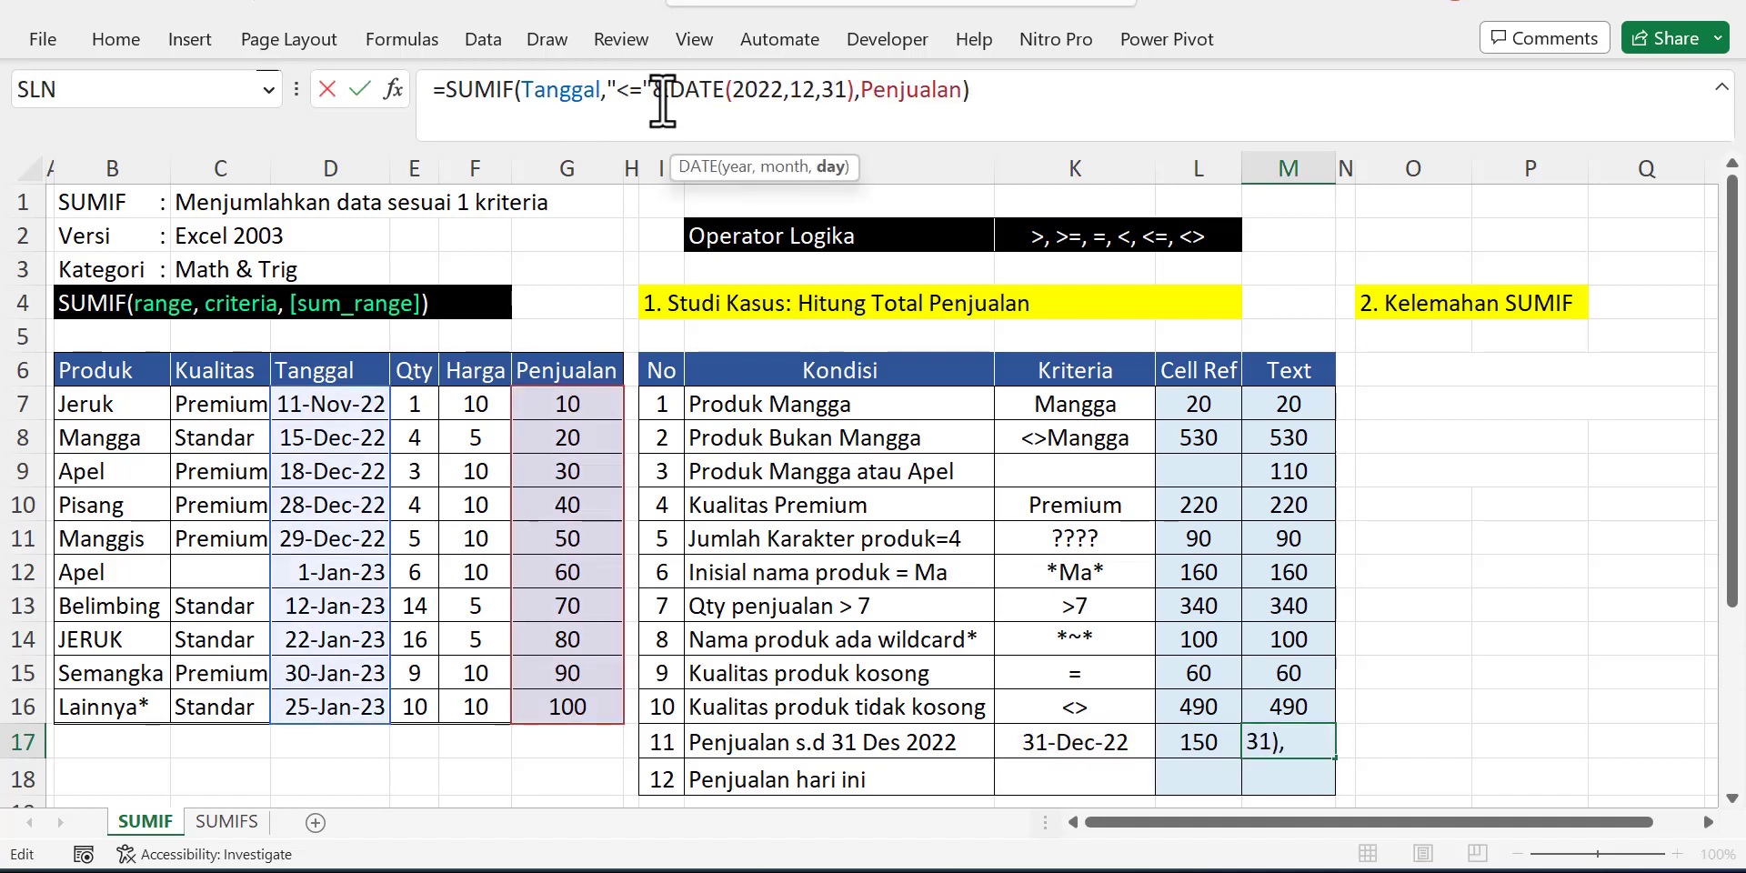
pyautogui.moveTo(670, 90); pyautogui.dragTo(854, 90)
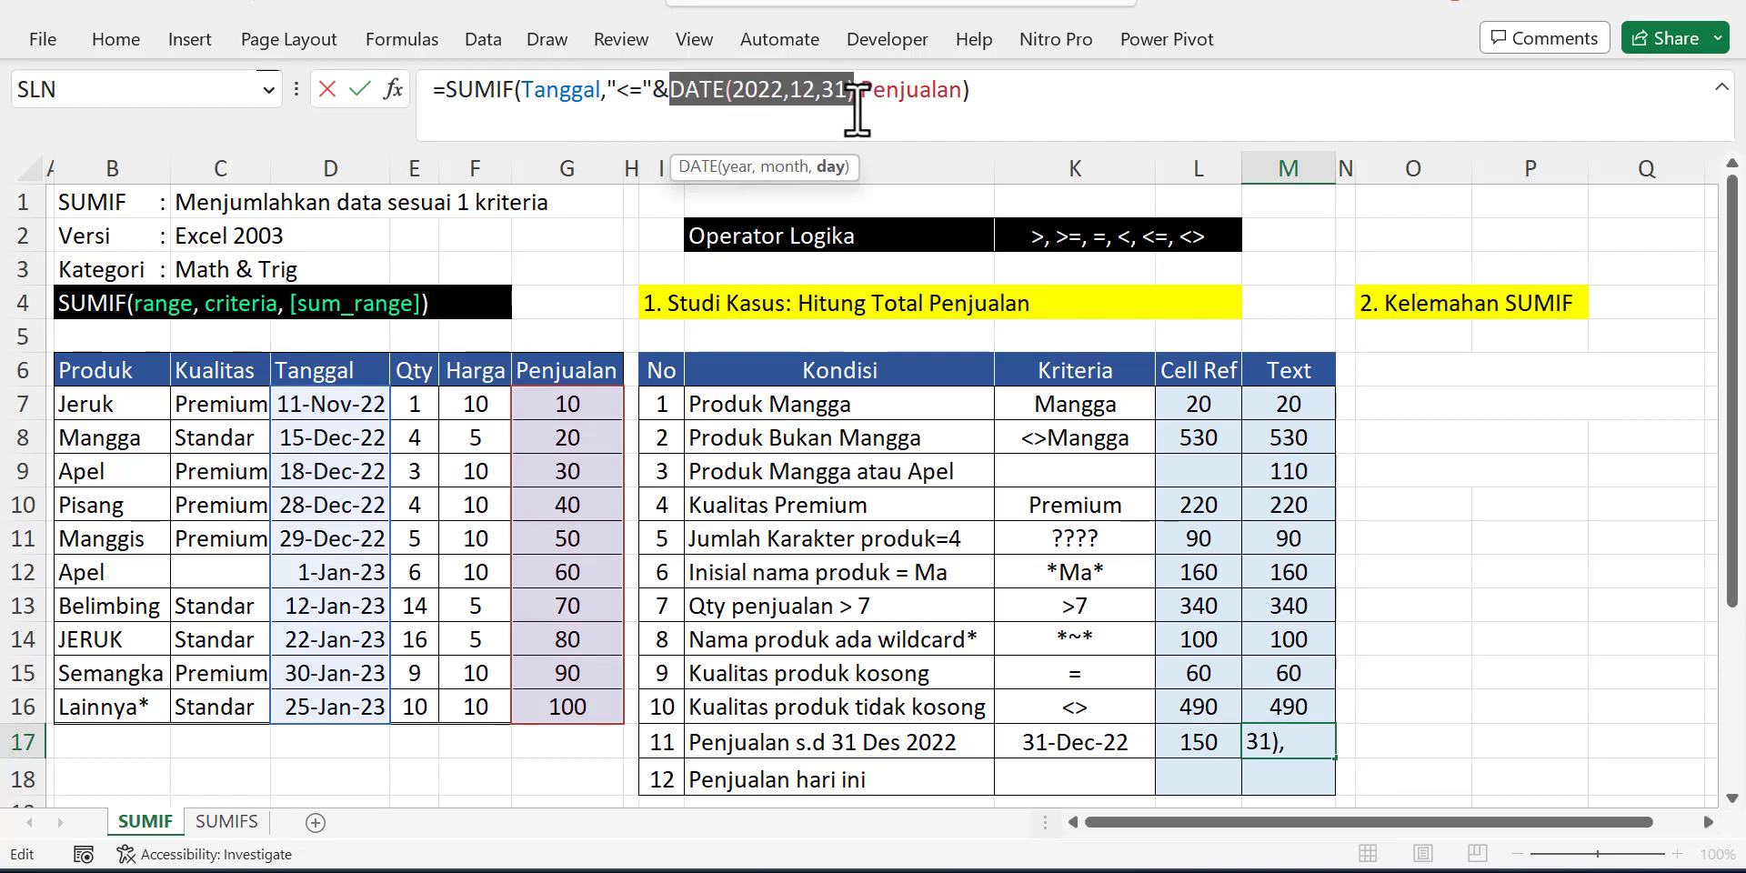
pyautogui.press('Escape')
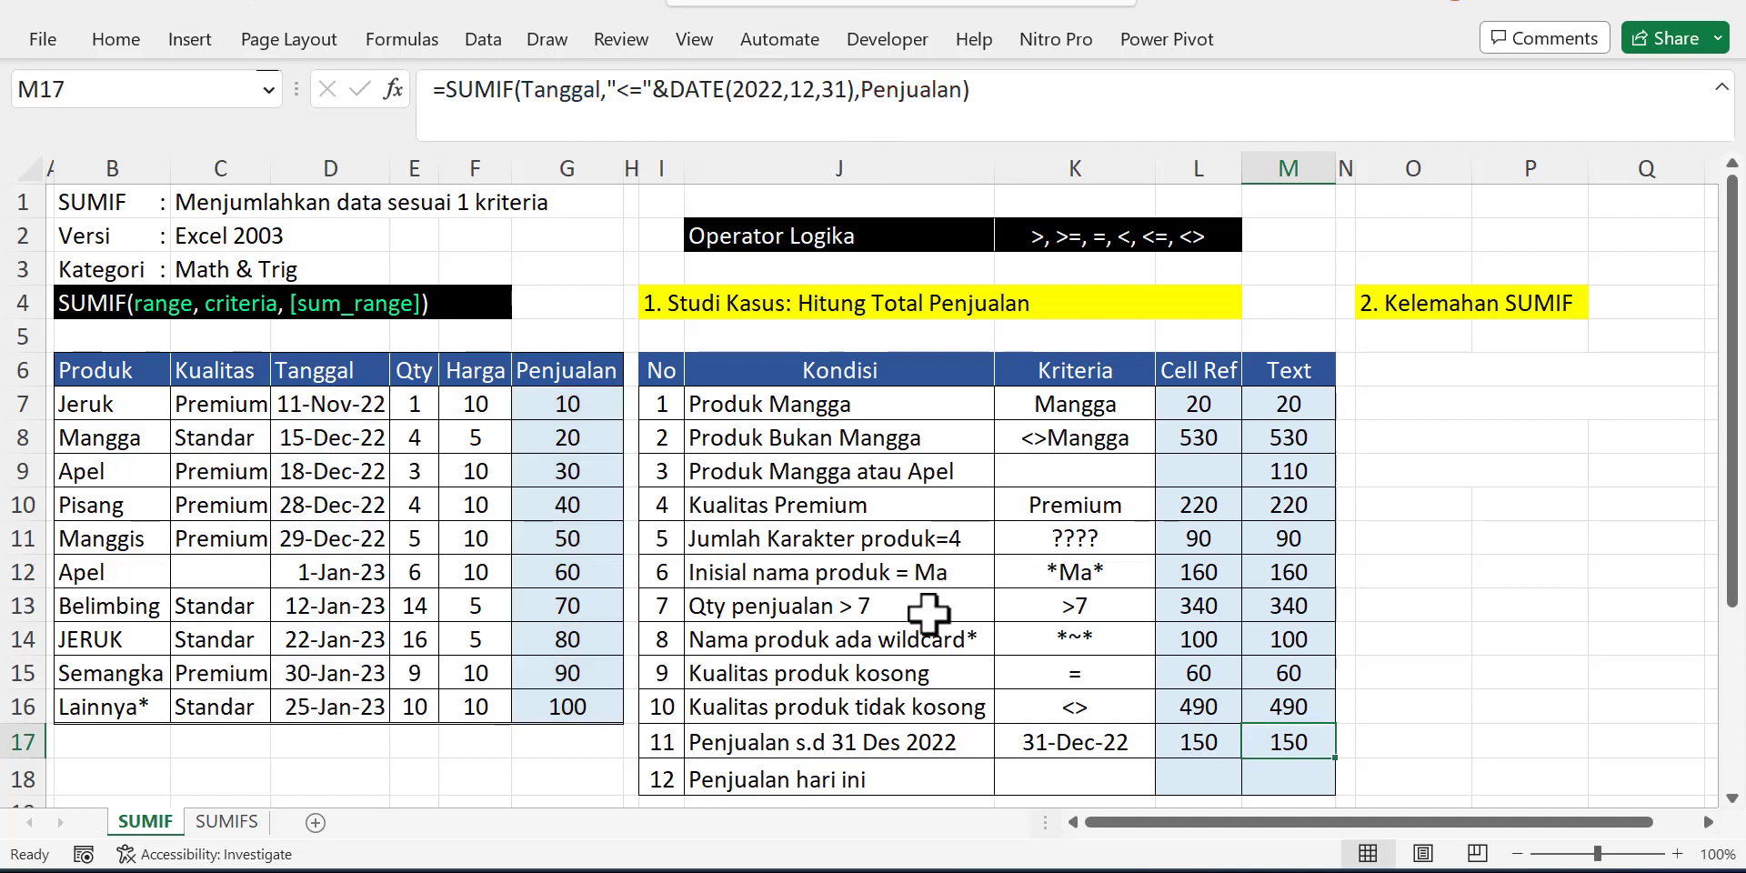
# - Set the font colour of row 18, the Penjualan hari ini row, to Automatic and select the K18 criterion
pyautogui.click(879, 780)
pyautogui.hotkey('shift', 'space')
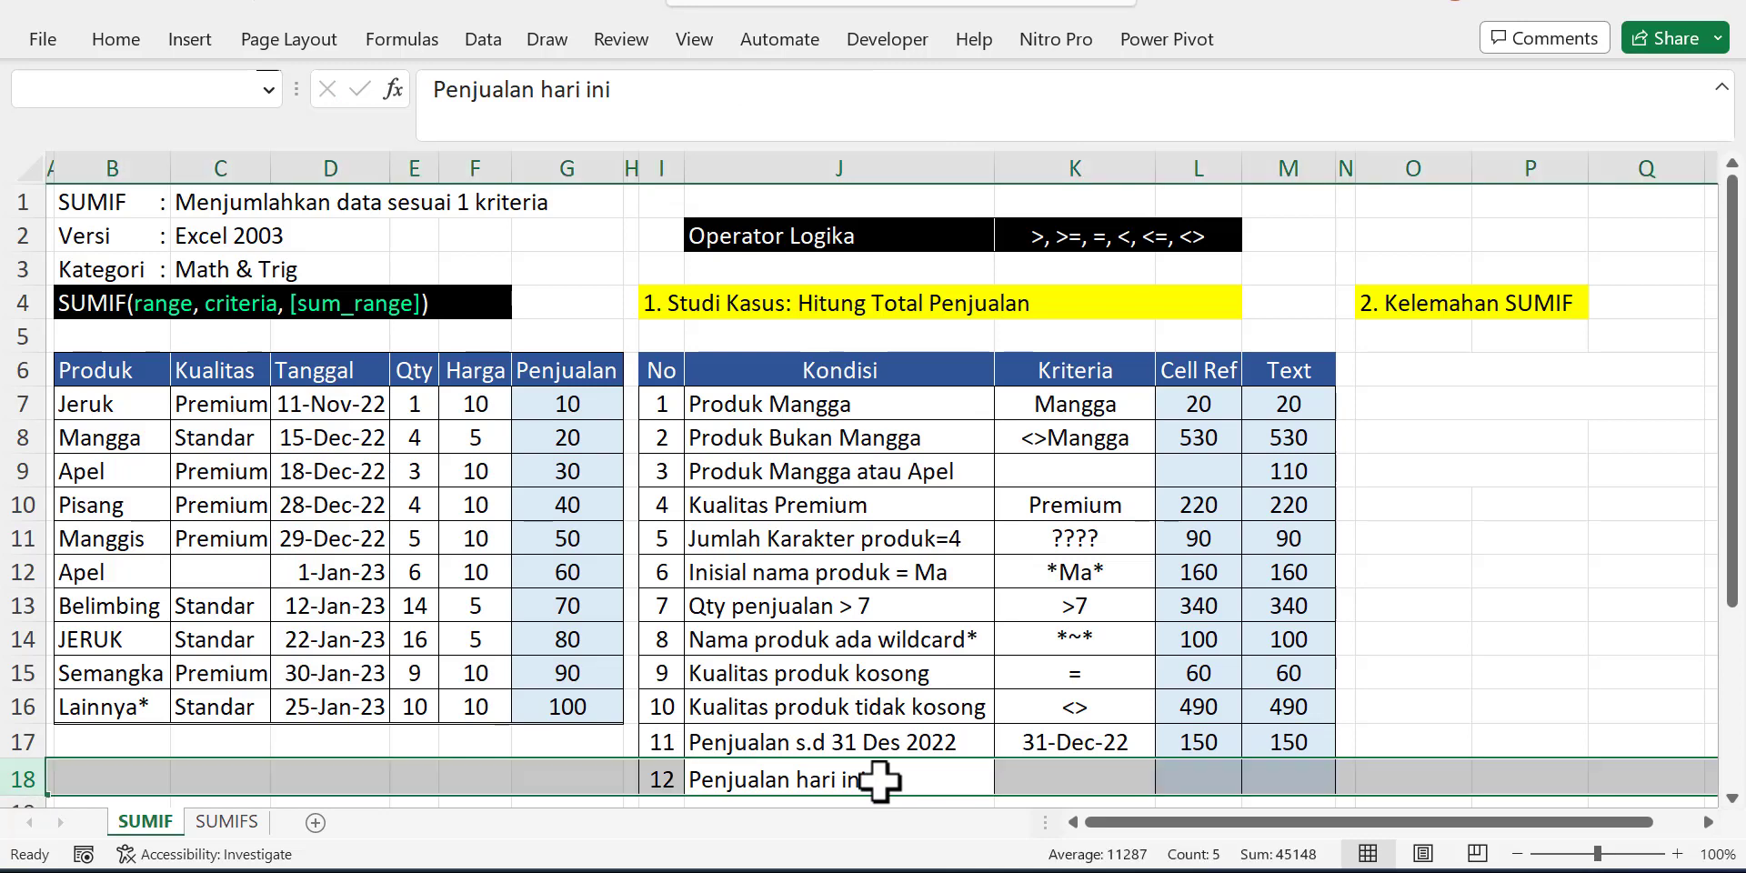
pyautogui.press('Return')
pyautogui.press('Right')
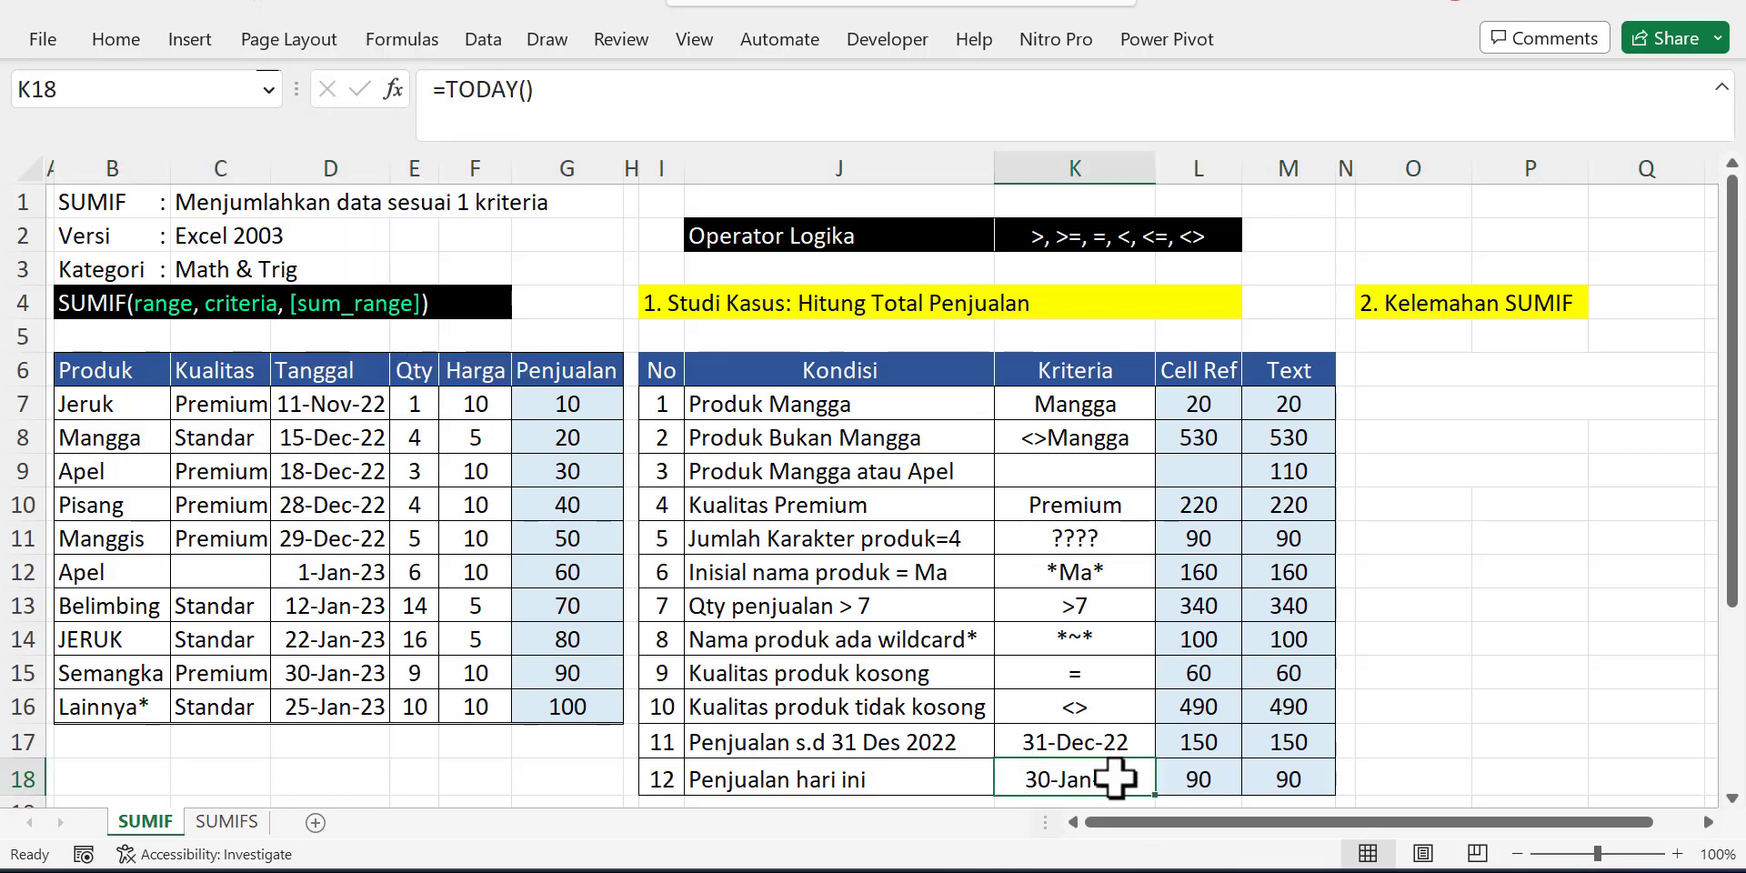
# - Inspect the K18 criterion reference in L18's SUMIF formula and the TODAY() criterion in M18's
pyautogui.click(1179, 768)
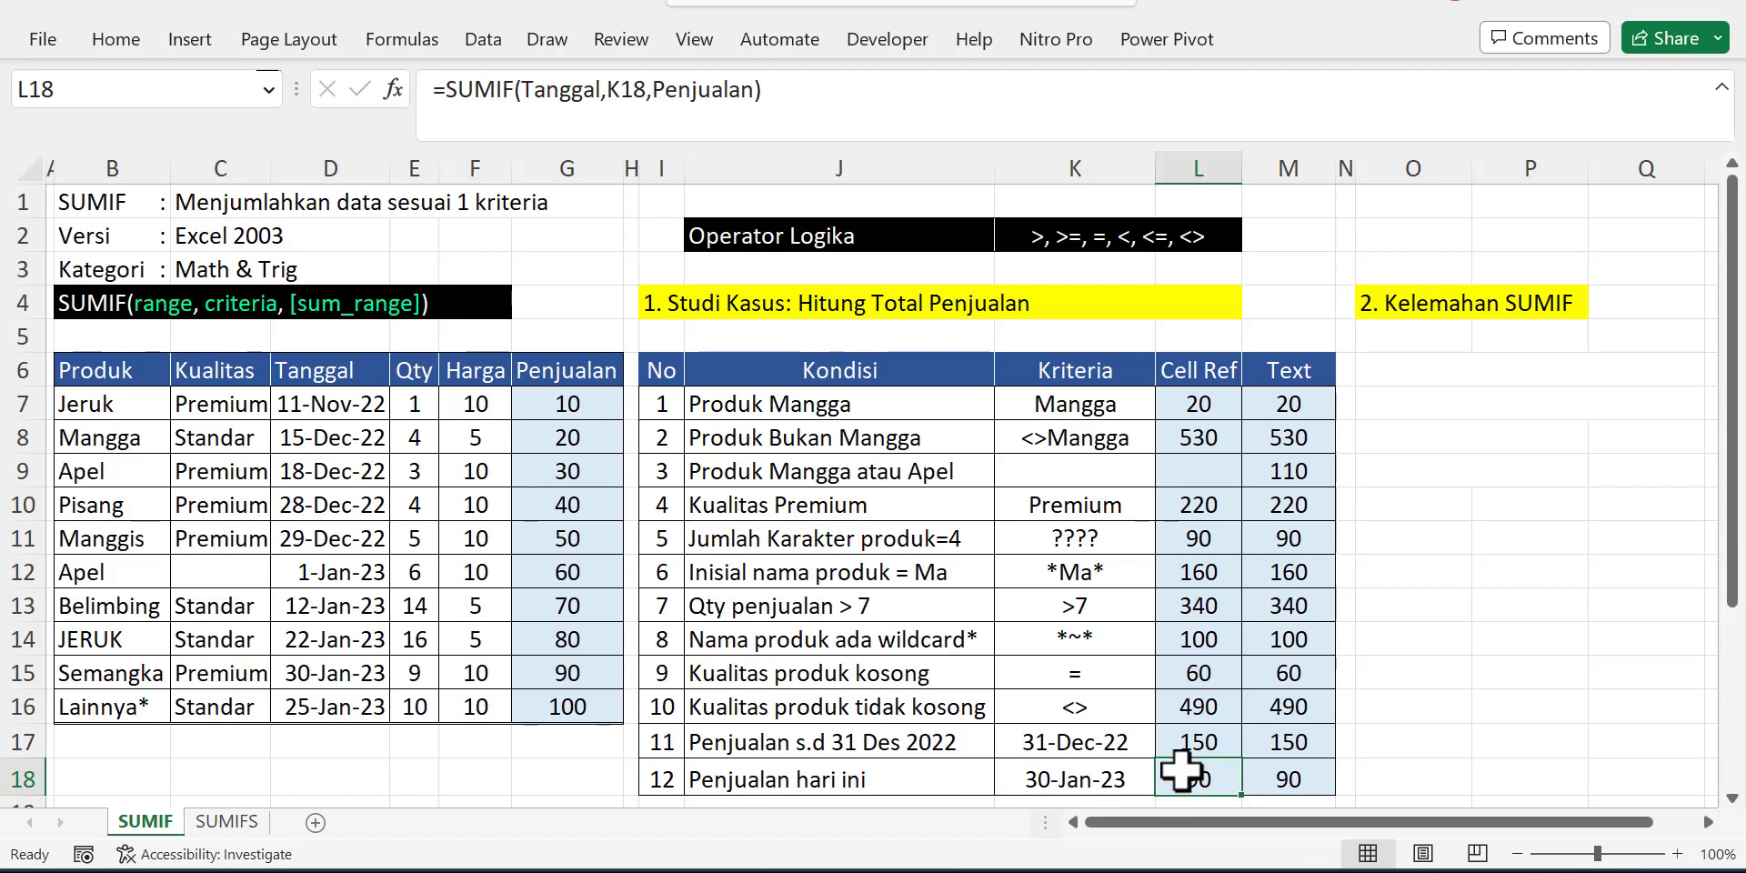
pyautogui.click(795, 90)
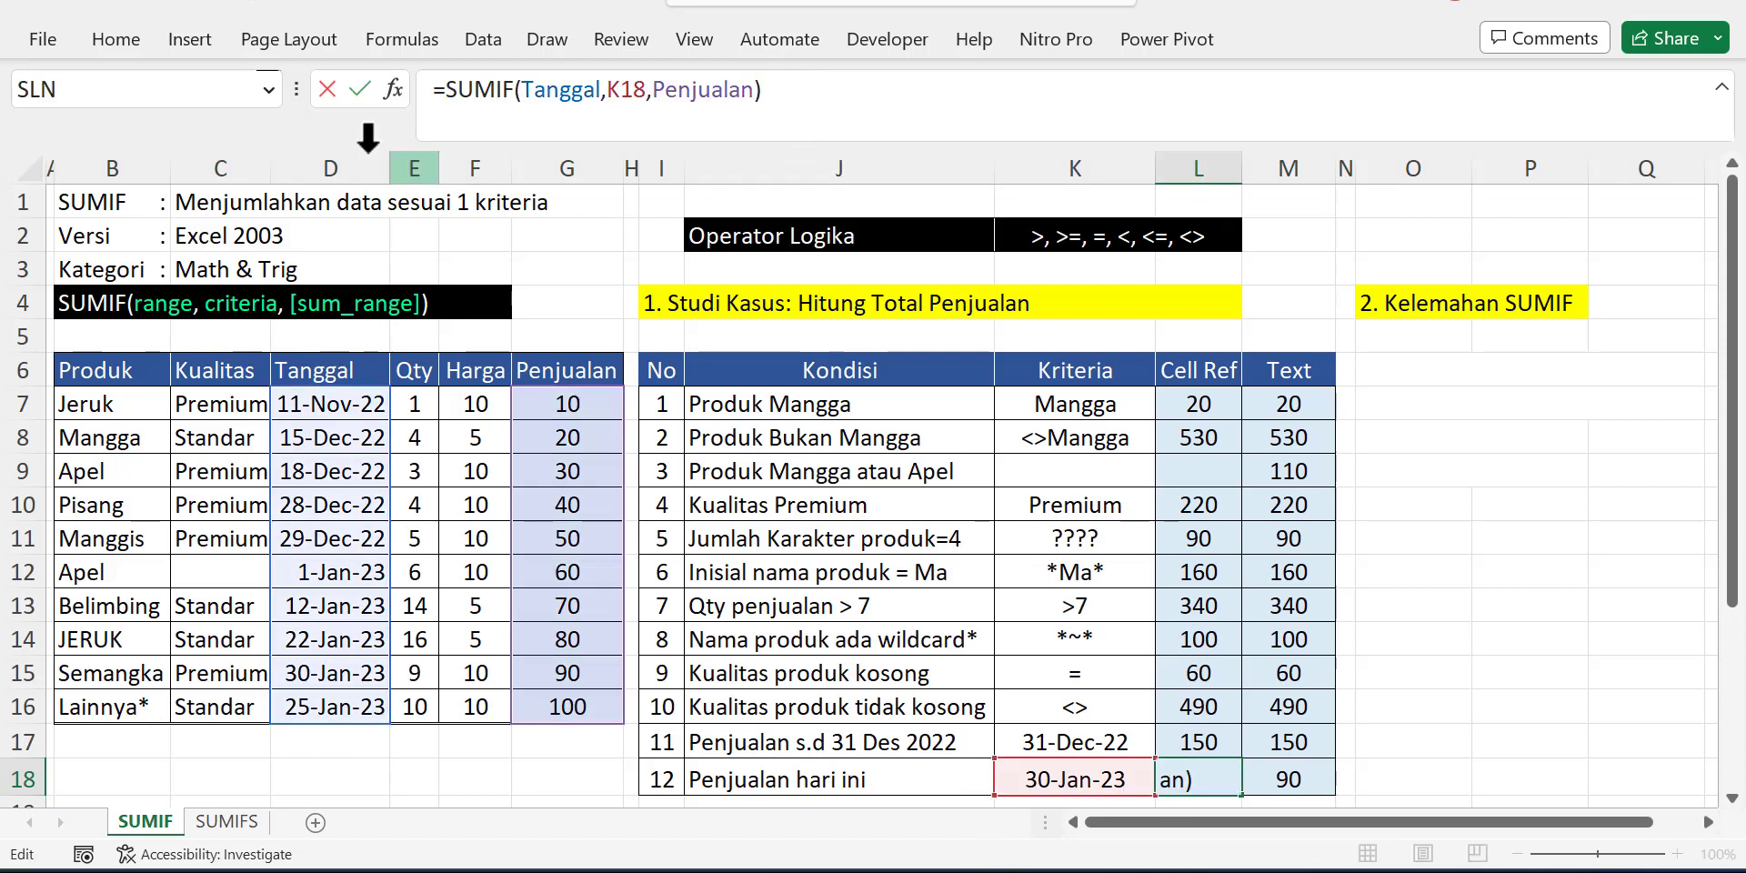
pyautogui.press('Escape')
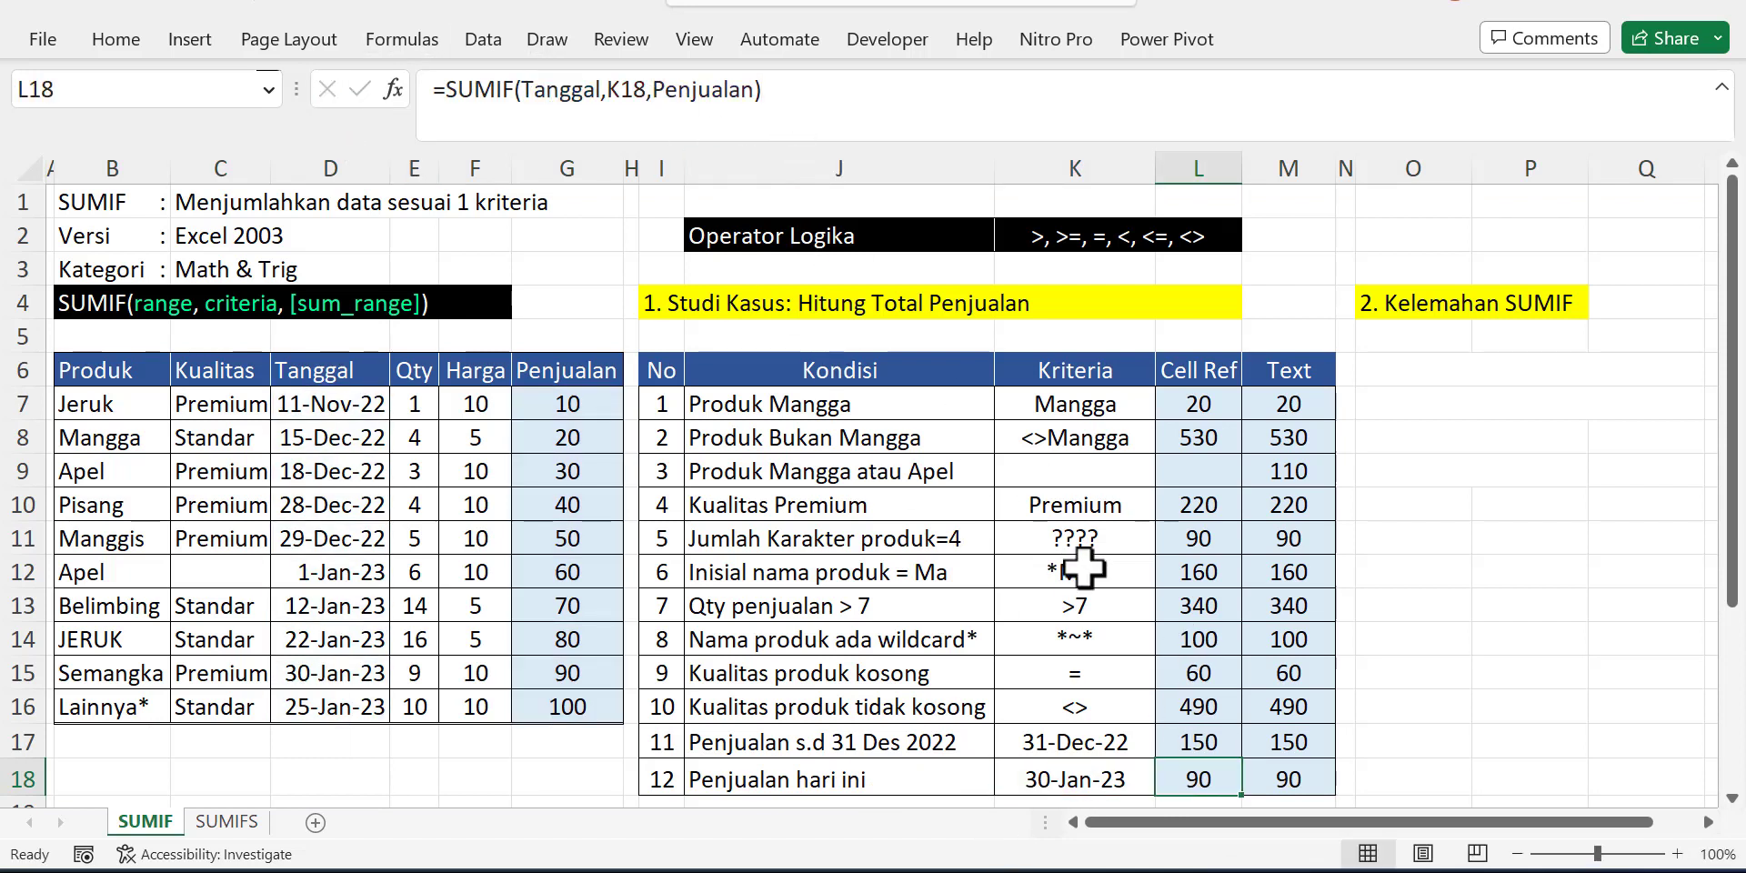
pyautogui.click(1264, 777)
pyautogui.click(671, 90)
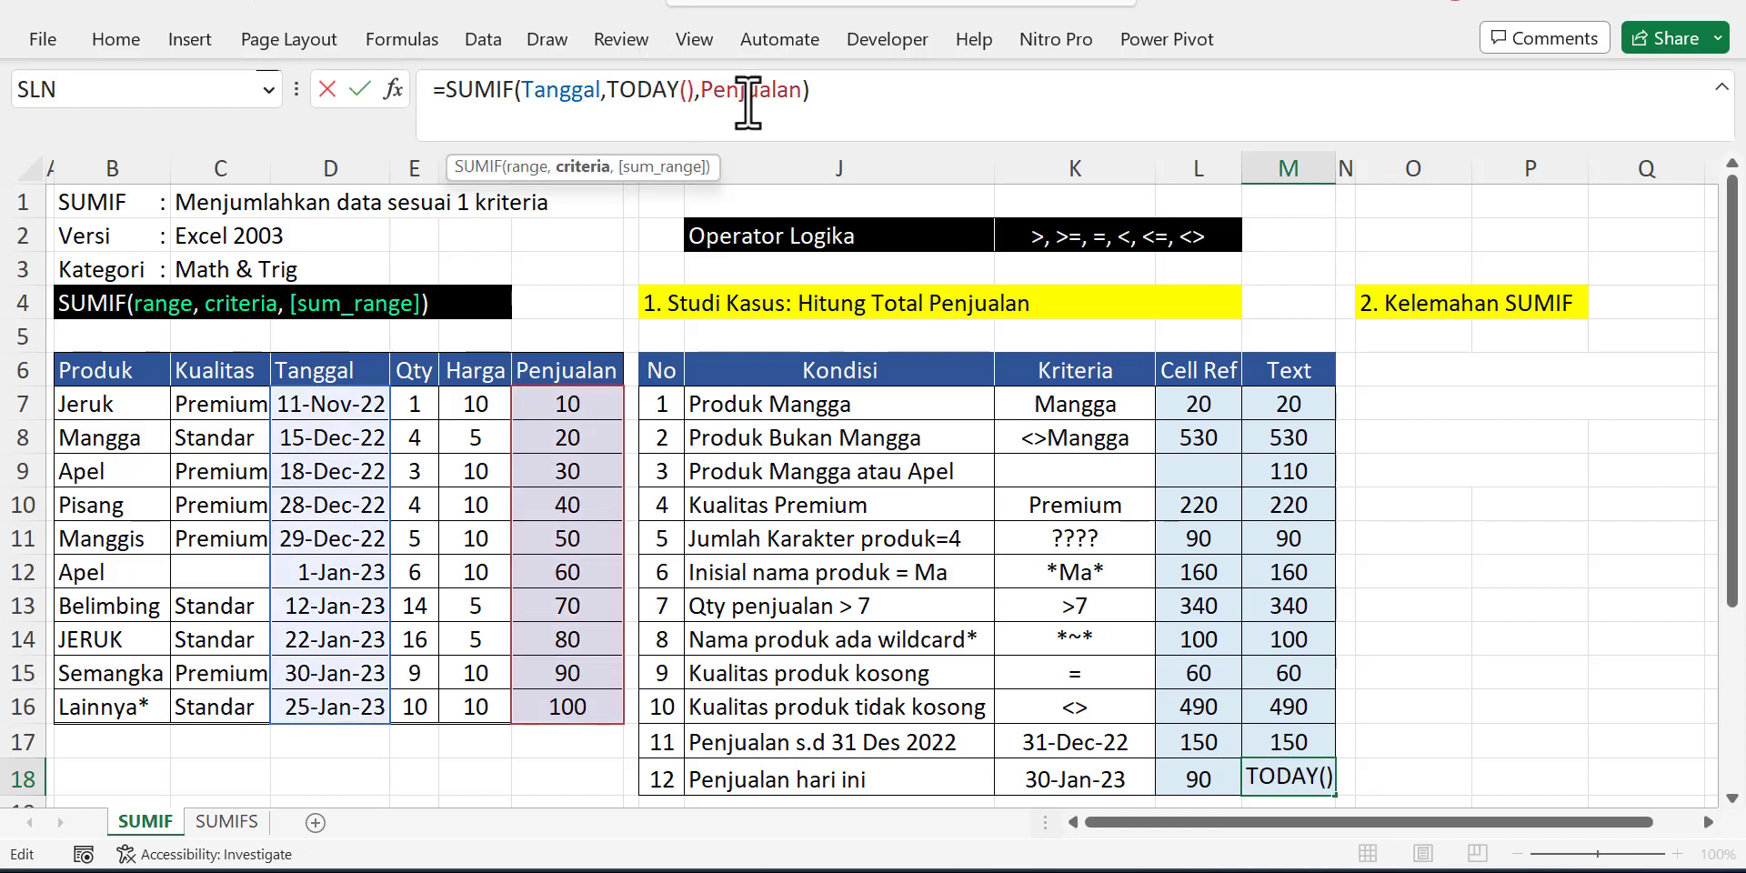
pyautogui.press('Escape')
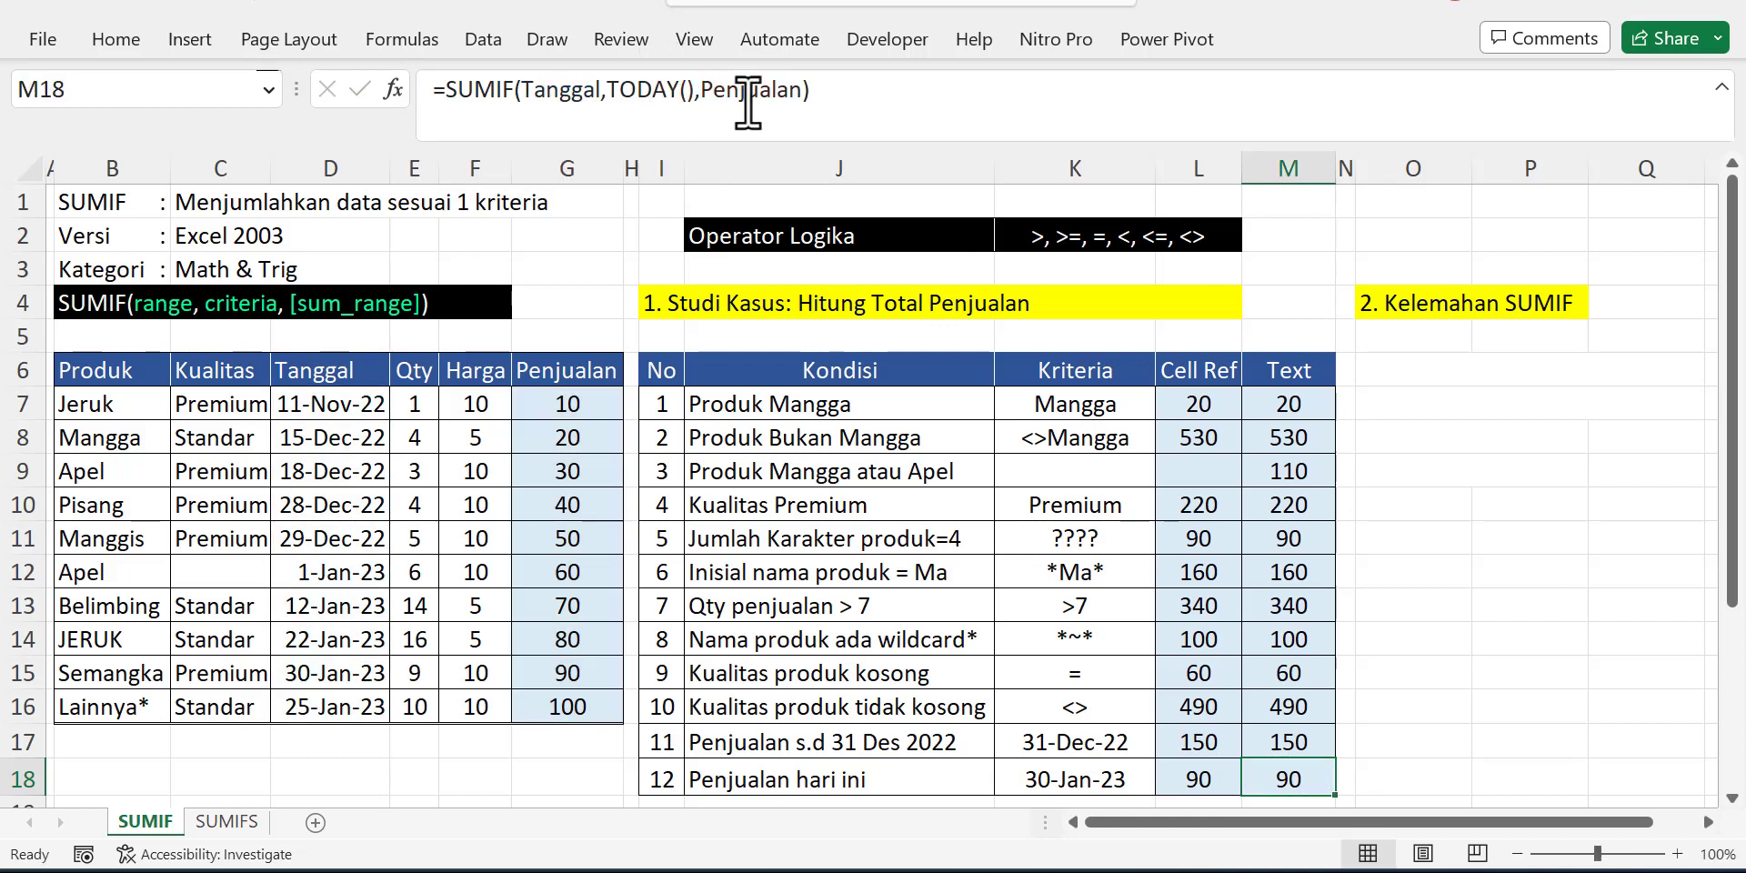
# - Set the font colour of O6, the first note under Kelemahan SUMIF, to Automatic
pyautogui.click(1383, 371)
pyautogui.hotkey('alt', 'h')
pyautogui.press('f')
pyautogui.press('c')
pyautogui.press('Return')
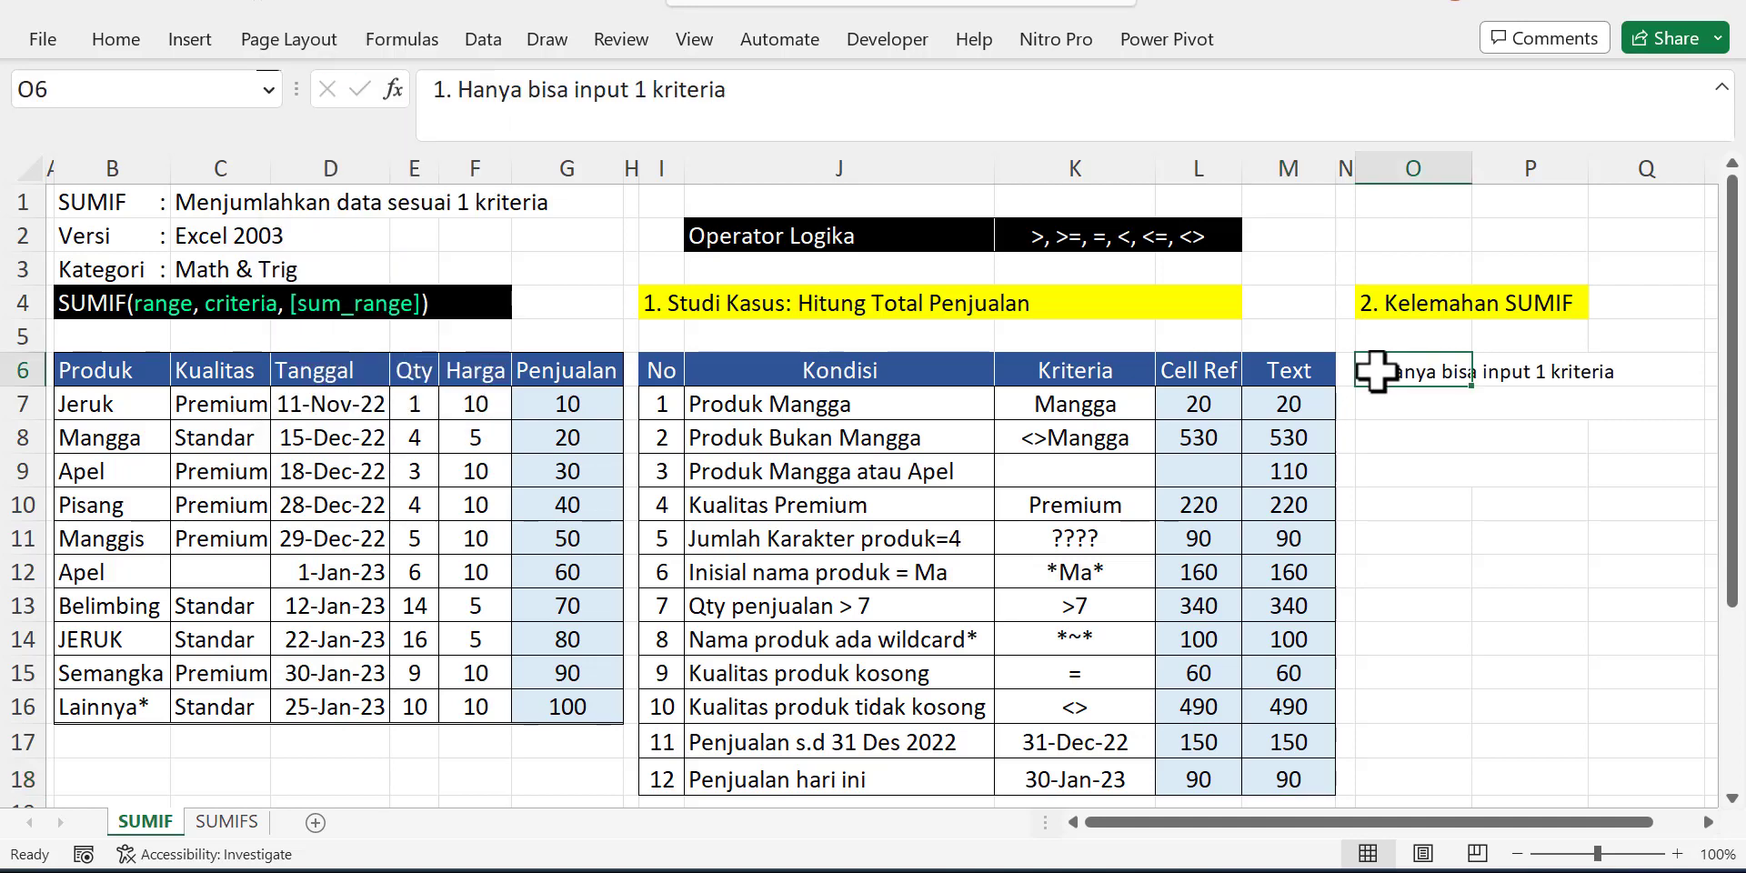
# - Set the font colour of the remaining Kelemahan SUMIF notes in O7:O9 to Automatic
pyautogui.press('Down')
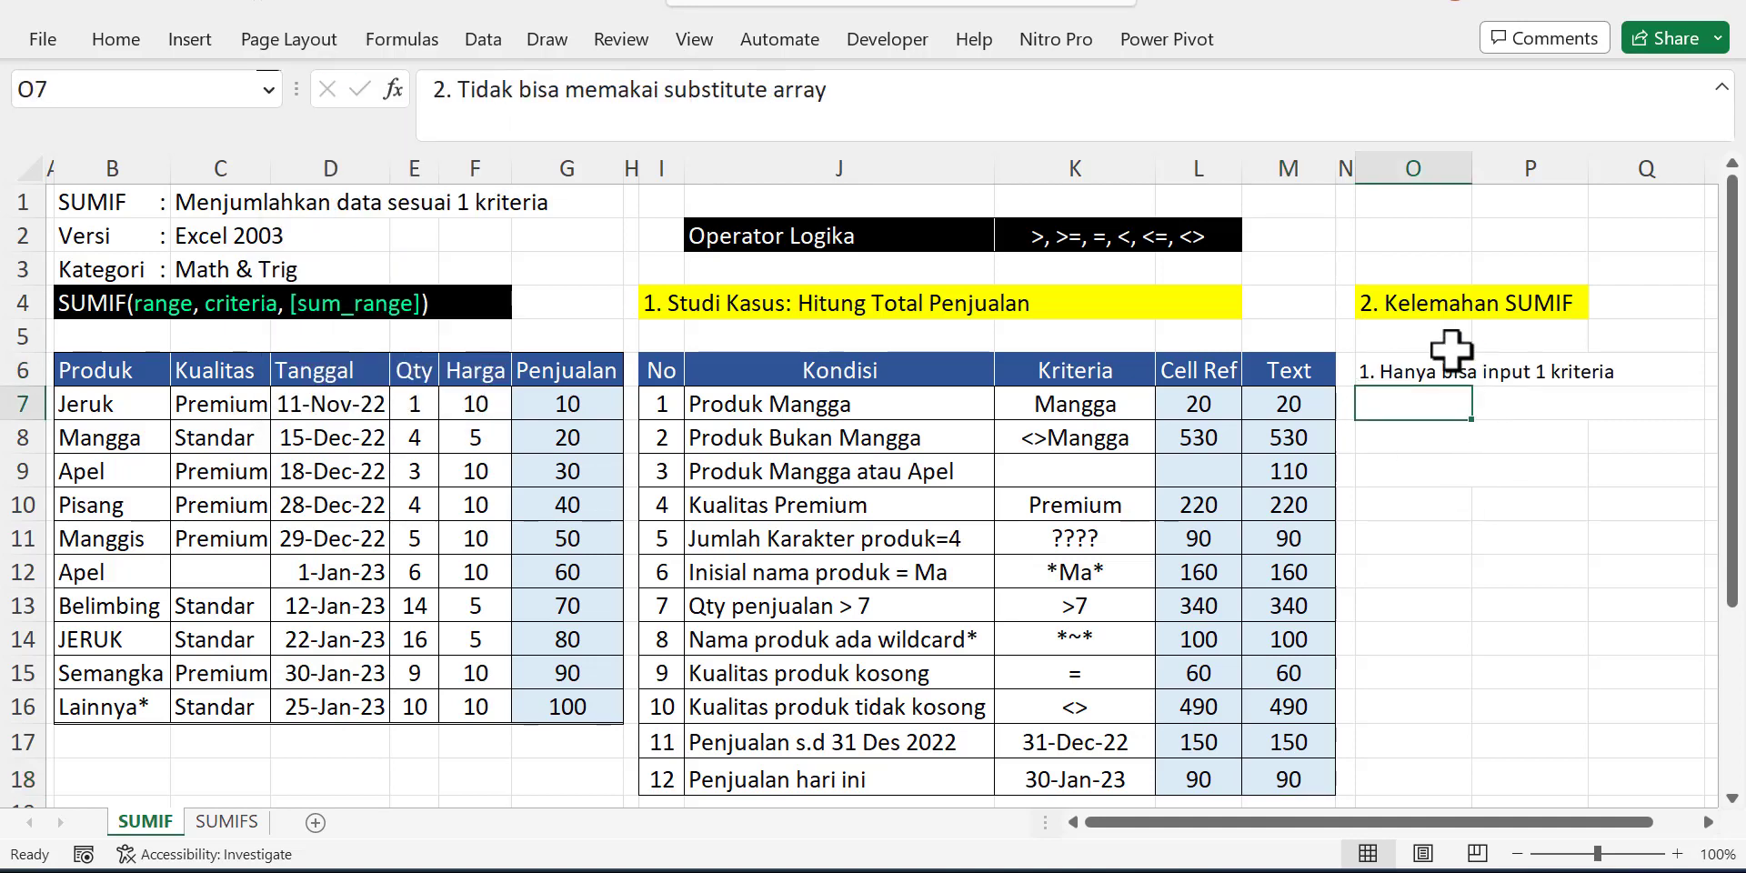
pyautogui.moveTo(1452, 349); pyautogui.dragTo(1466, 358)
pyautogui.click(1578, 373)
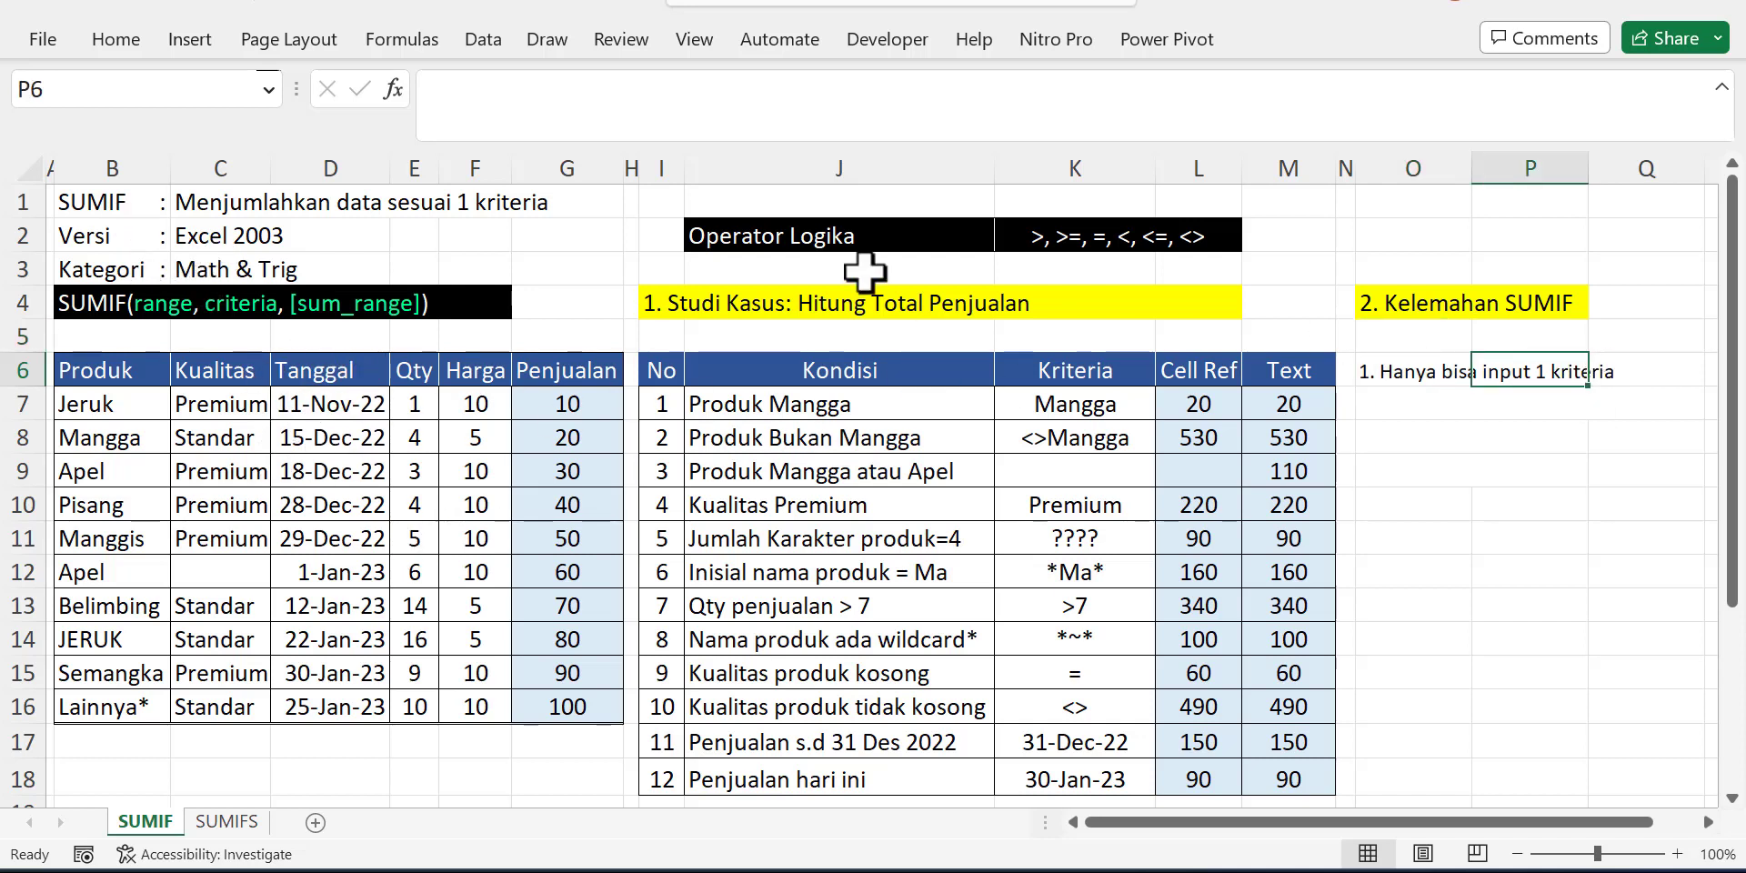
pyautogui.press('Down')
pyautogui.click(1398, 362)
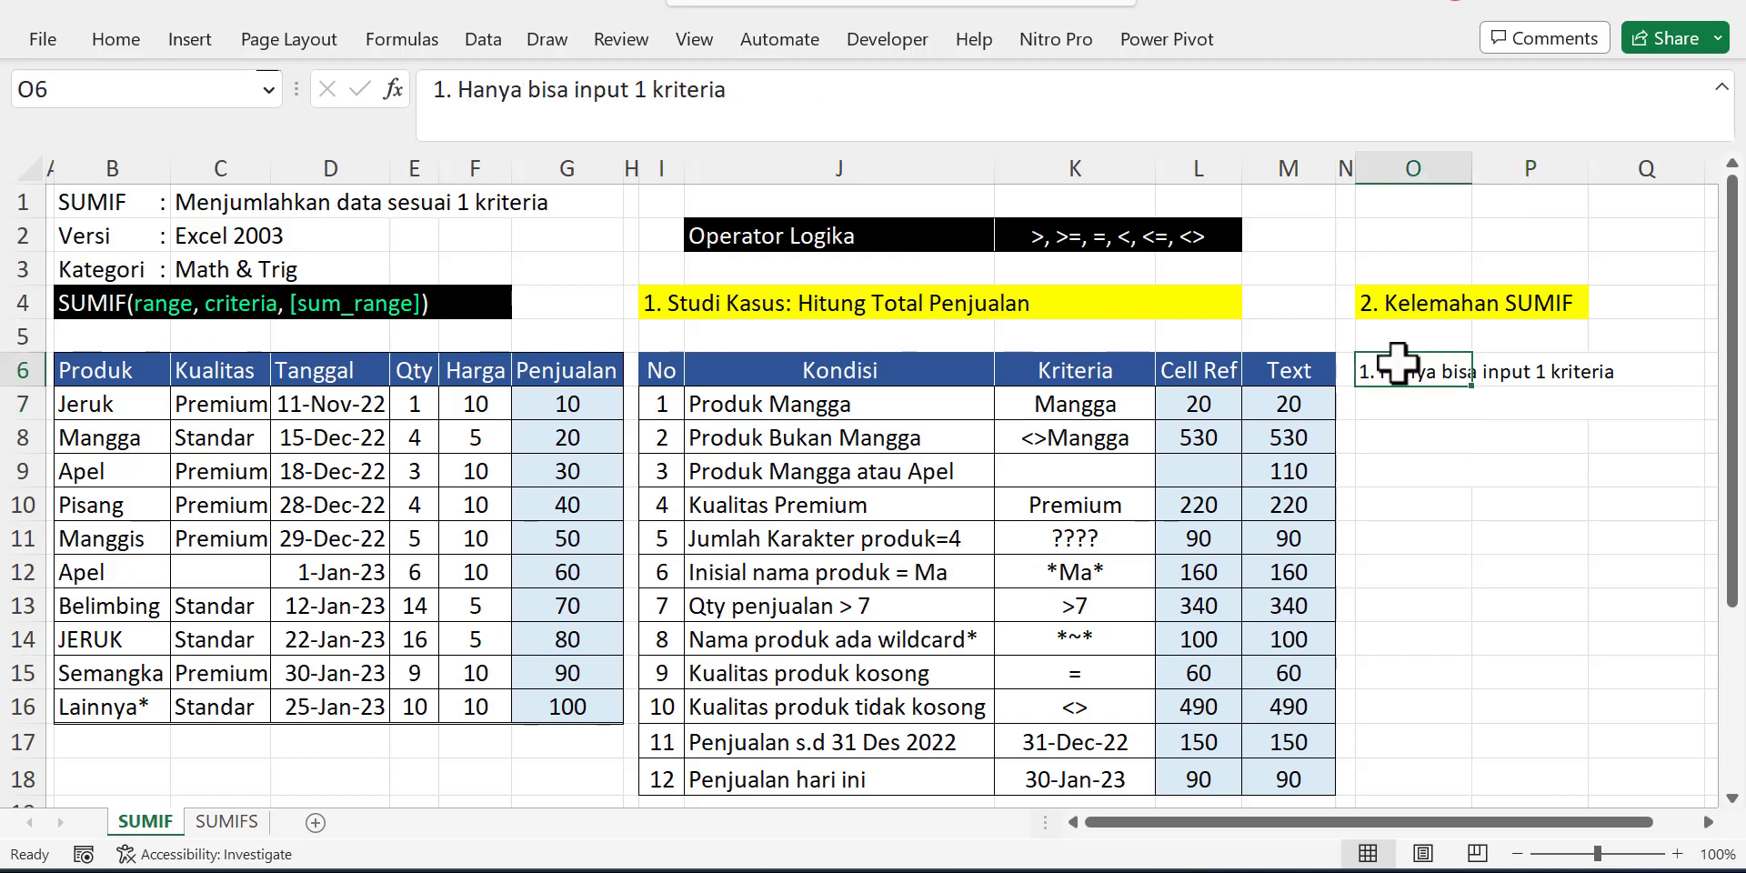
pyautogui.moveTo(1411, 408); pyautogui.dragTo(1415, 481)
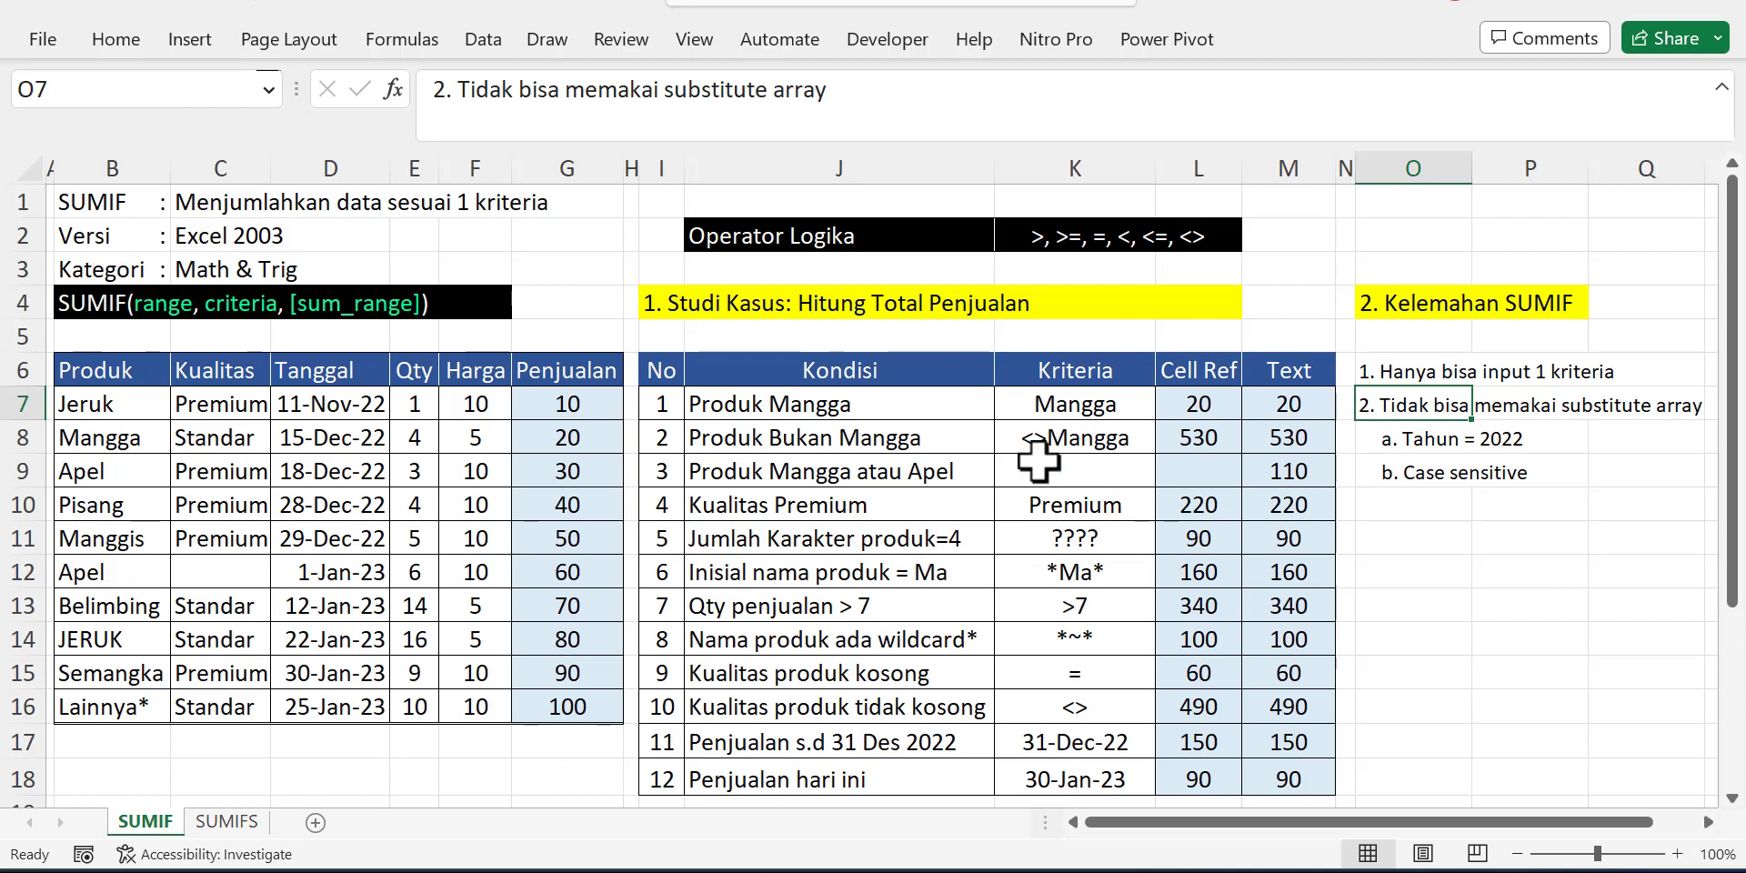
# - Try year(Tanggal)=2022 as the criterion in L7's SUMIF formula and cancel the edit
pyautogui.click(1186, 405)
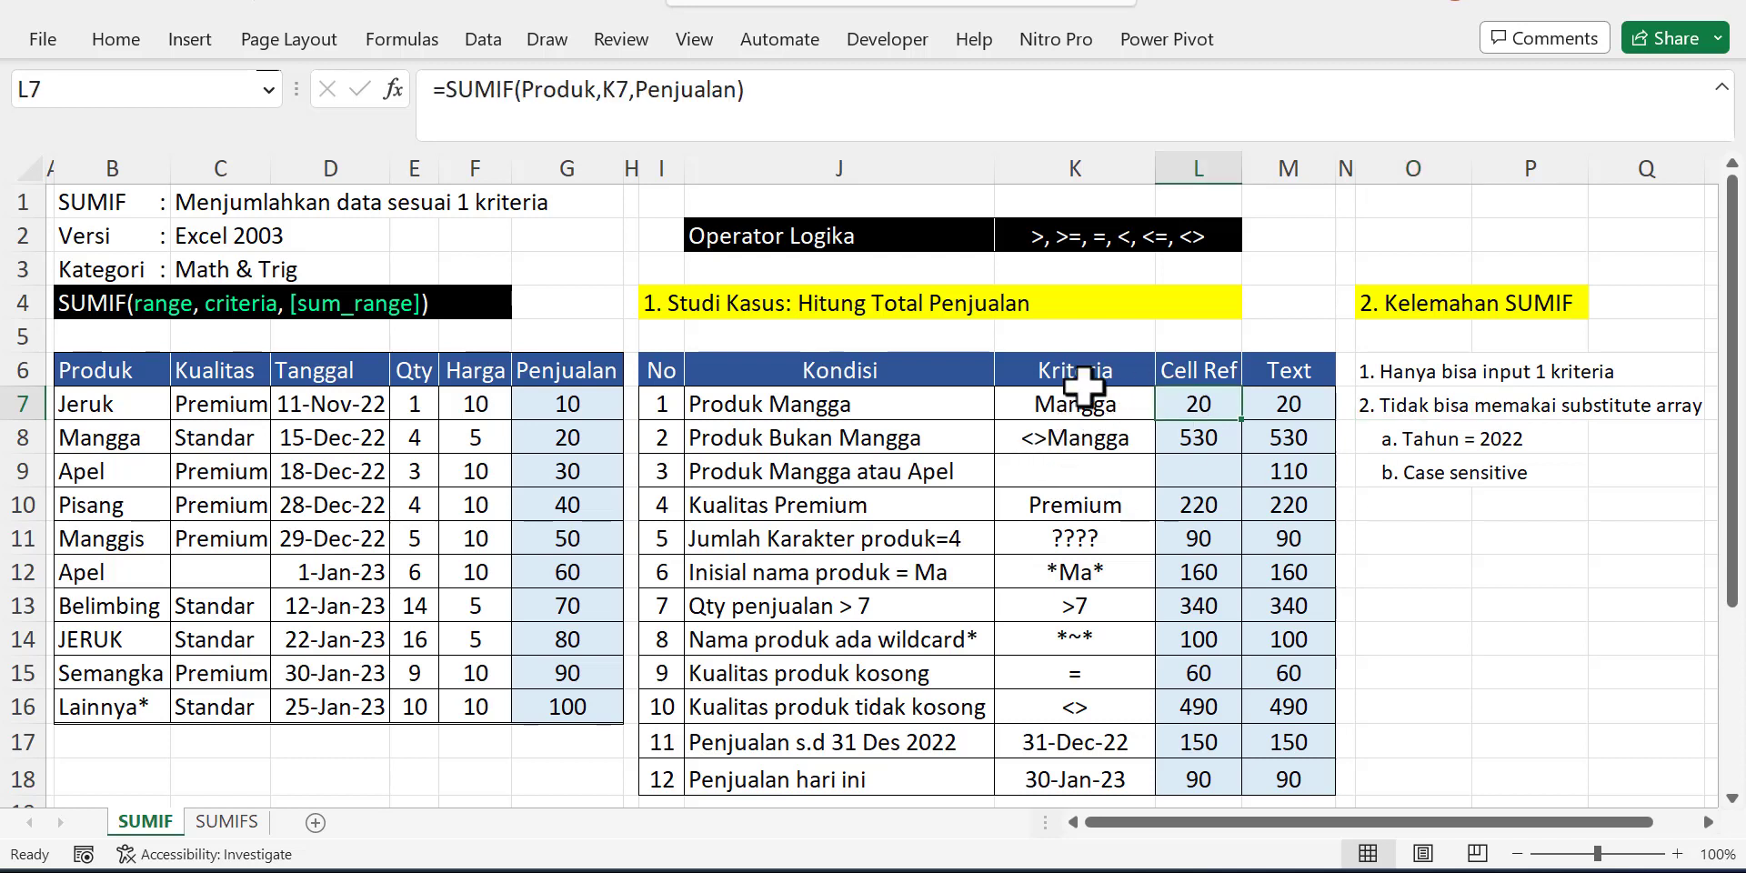
pyautogui.doubleClick(609, 89)
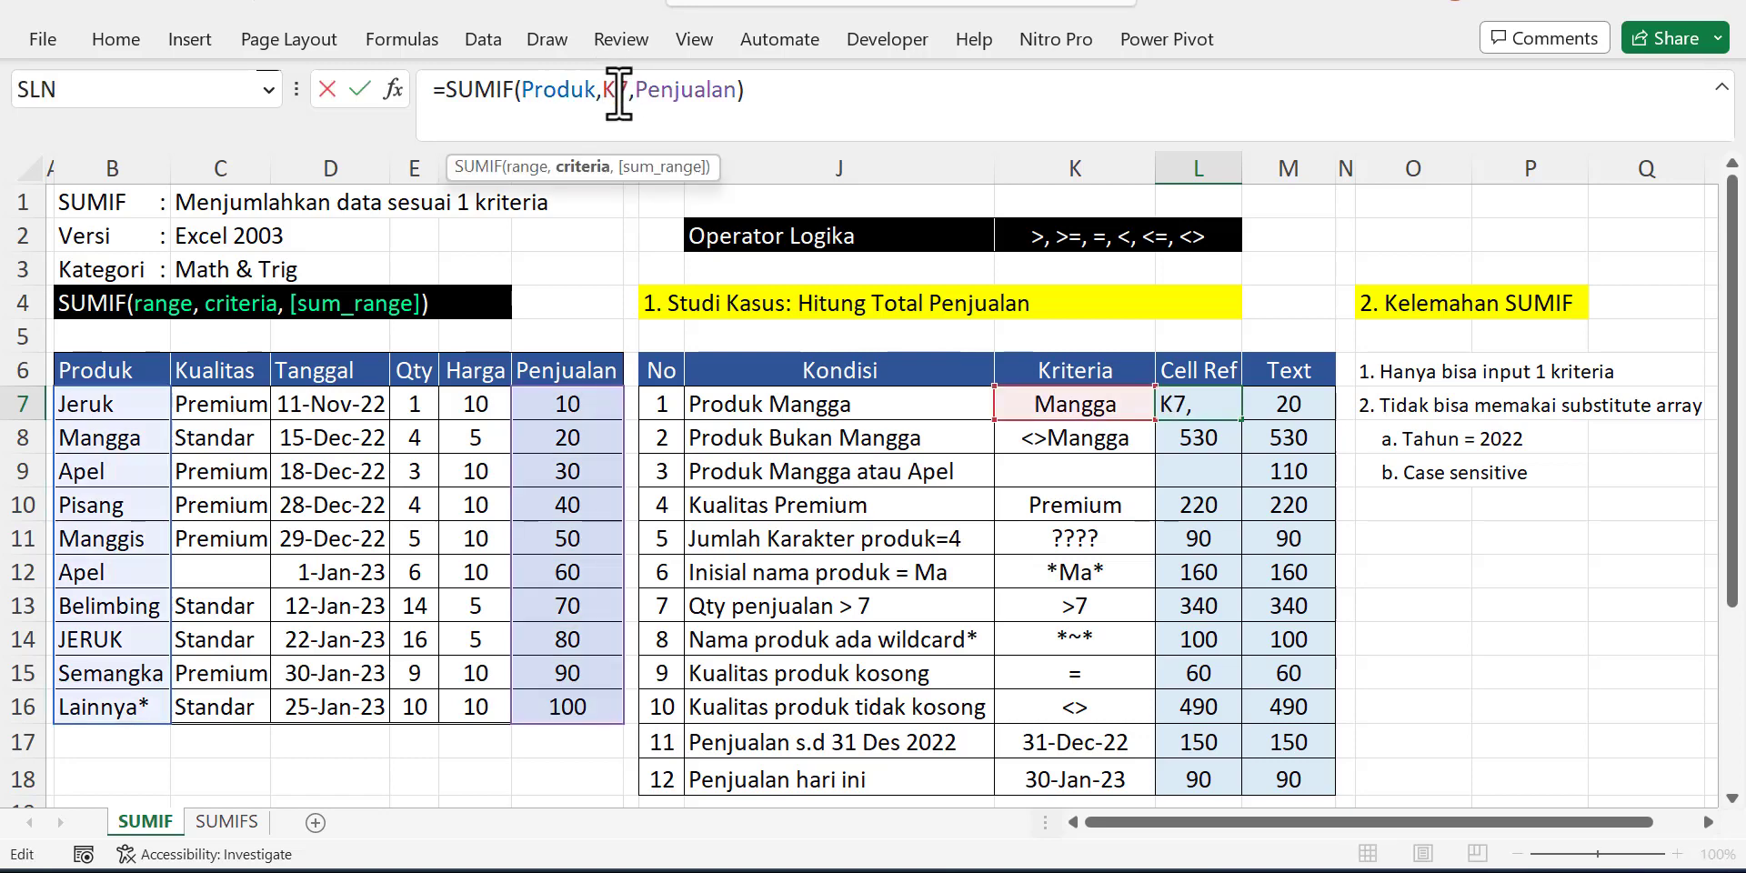
pyautogui.write('year(')
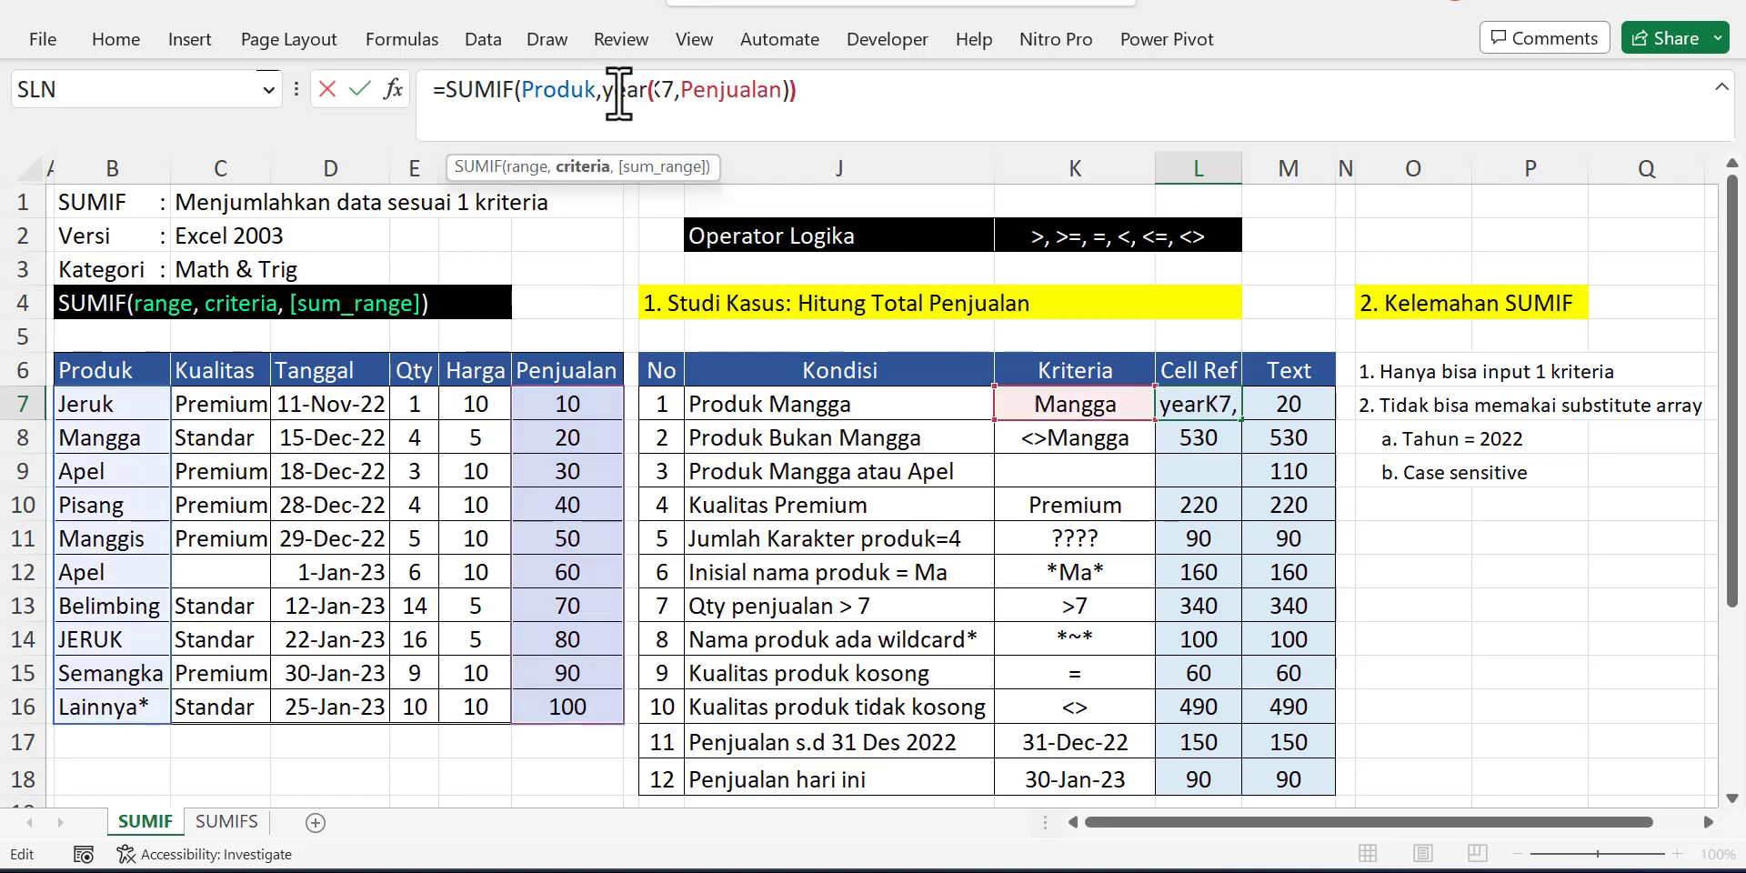
pyautogui.press('Delete')
pyautogui.press('Delete')
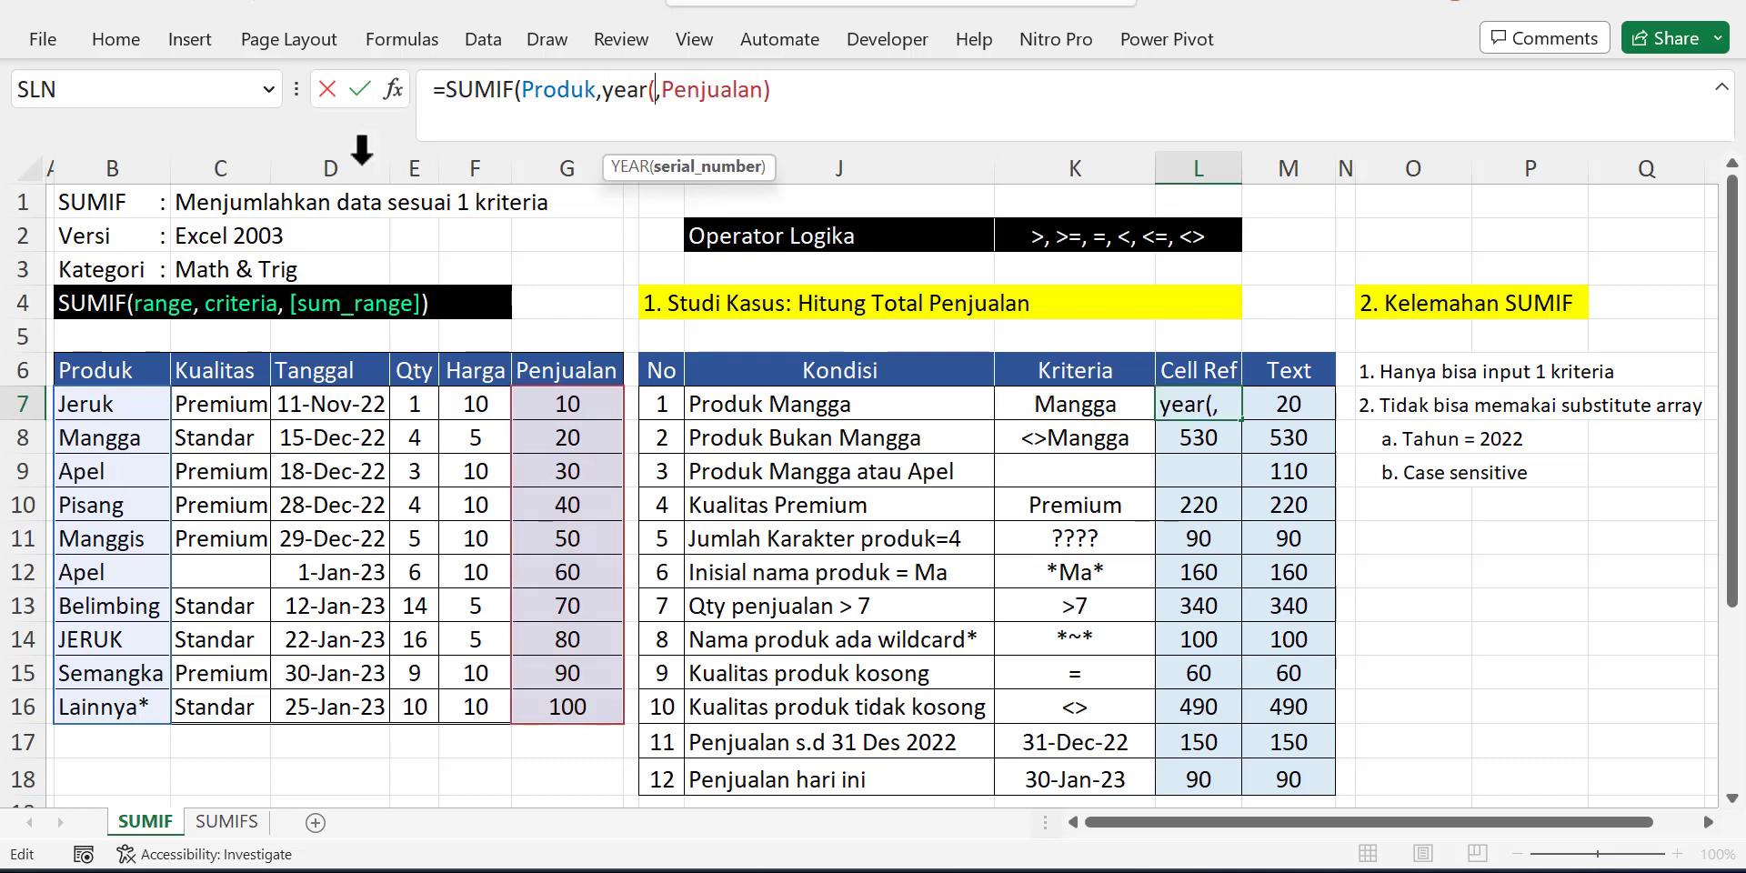
pyautogui.moveTo(343, 401); pyautogui.dragTo(348, 710)
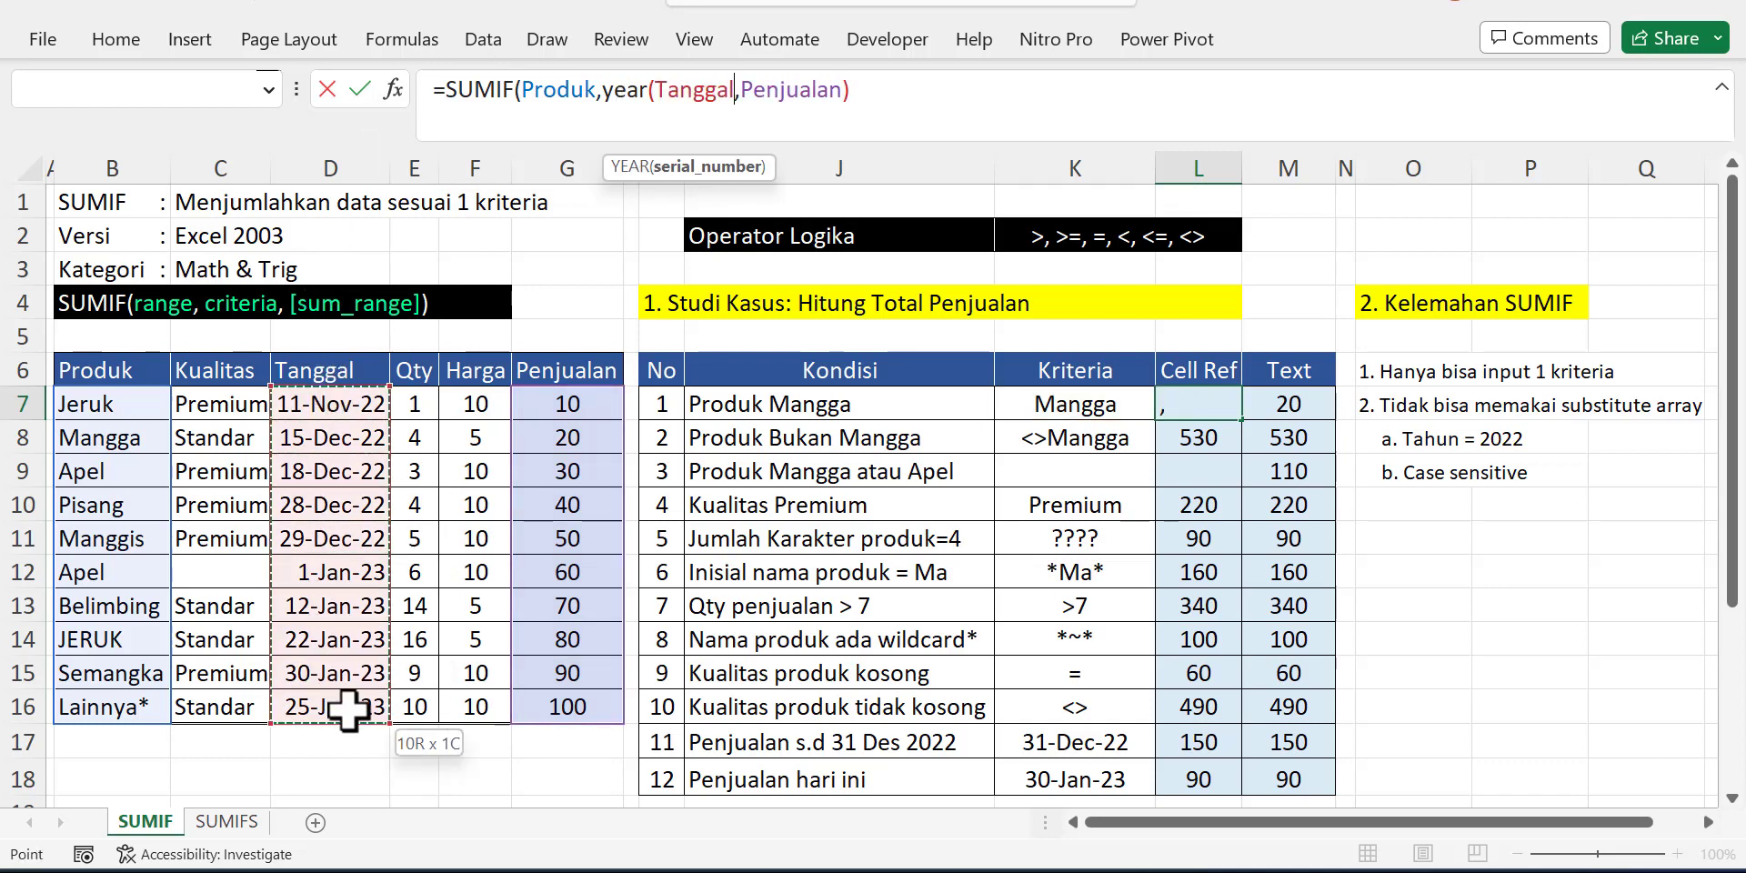
pyautogui.write(')=')
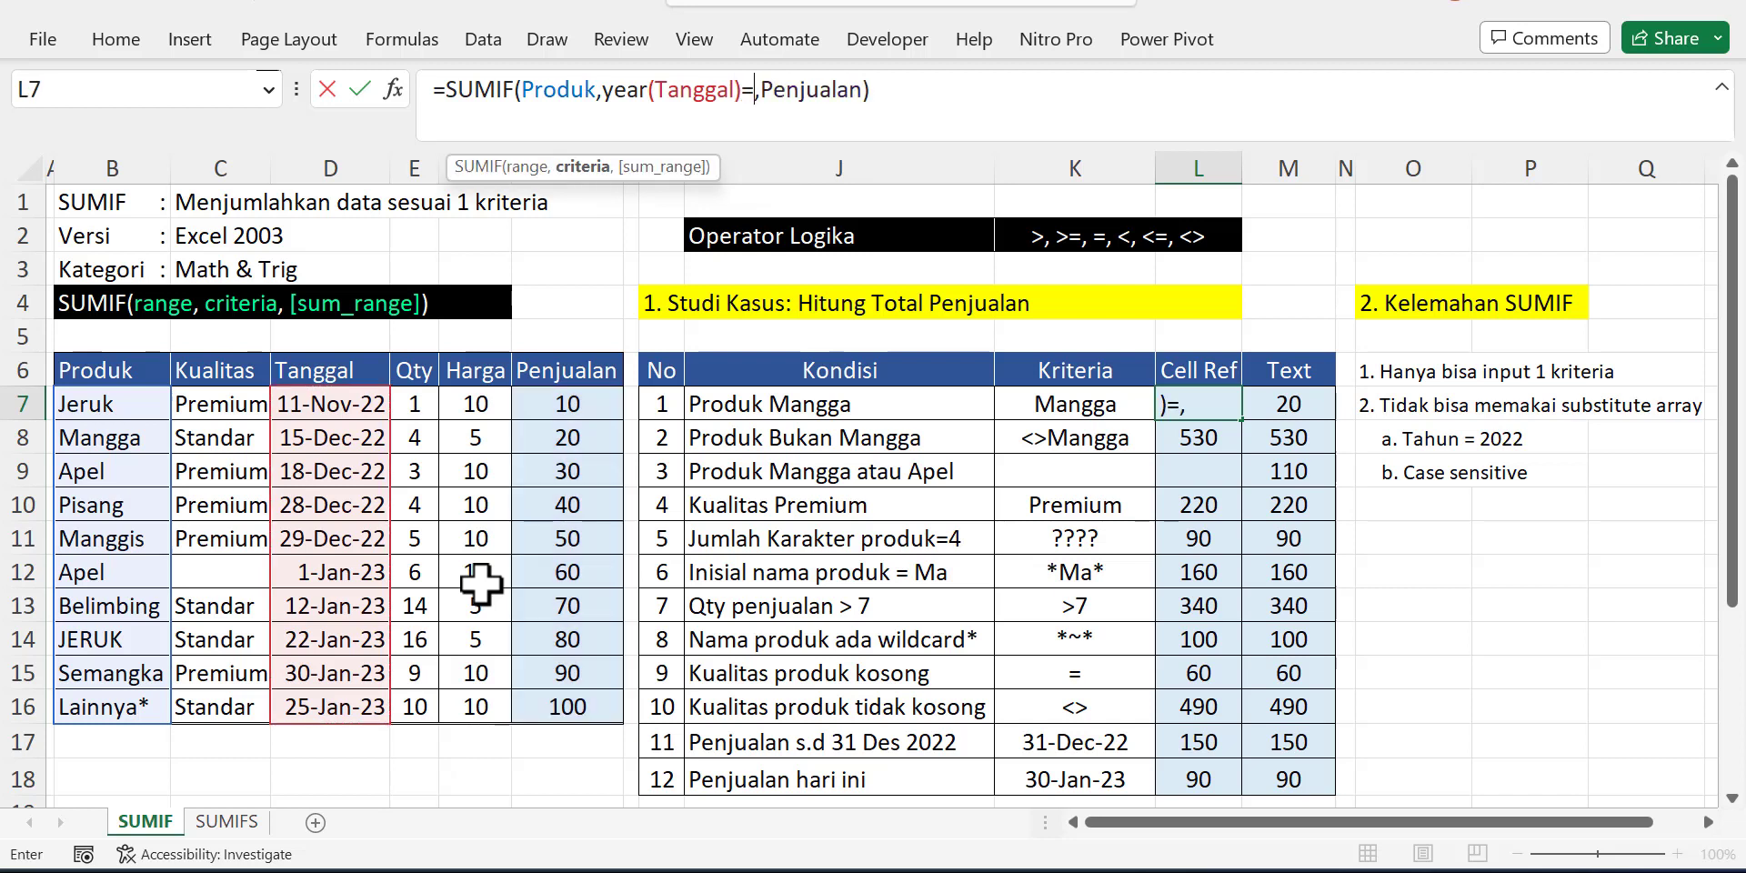
pyautogui.write('2022')
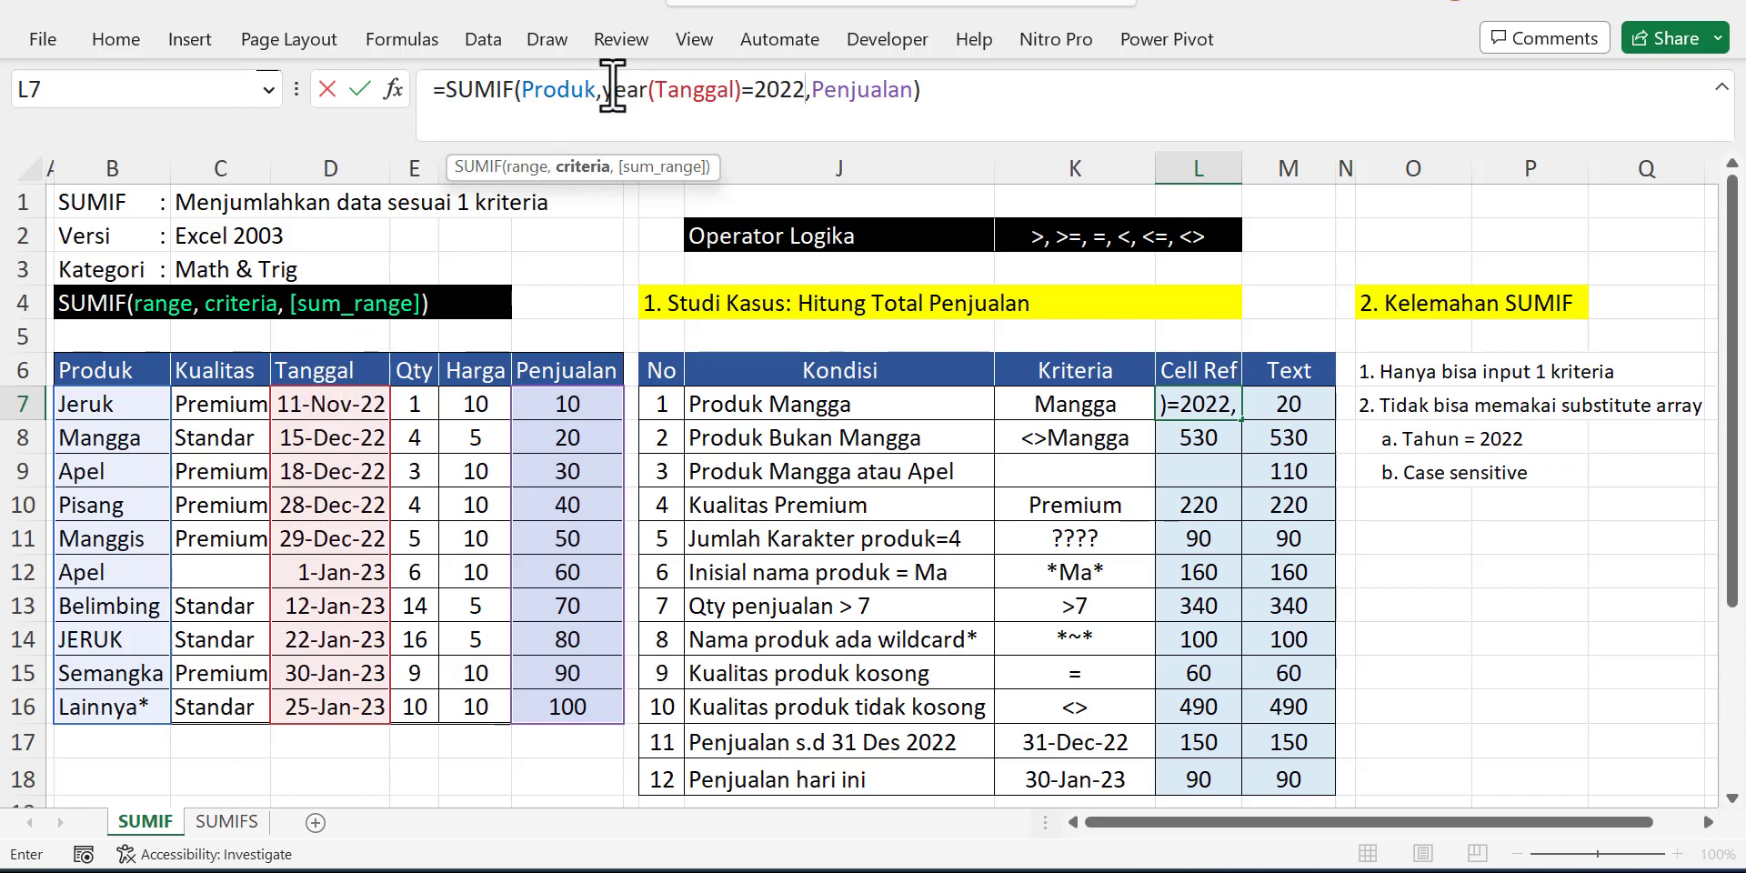
pyautogui.moveTo(604, 89); pyautogui.dragTo(805, 88)
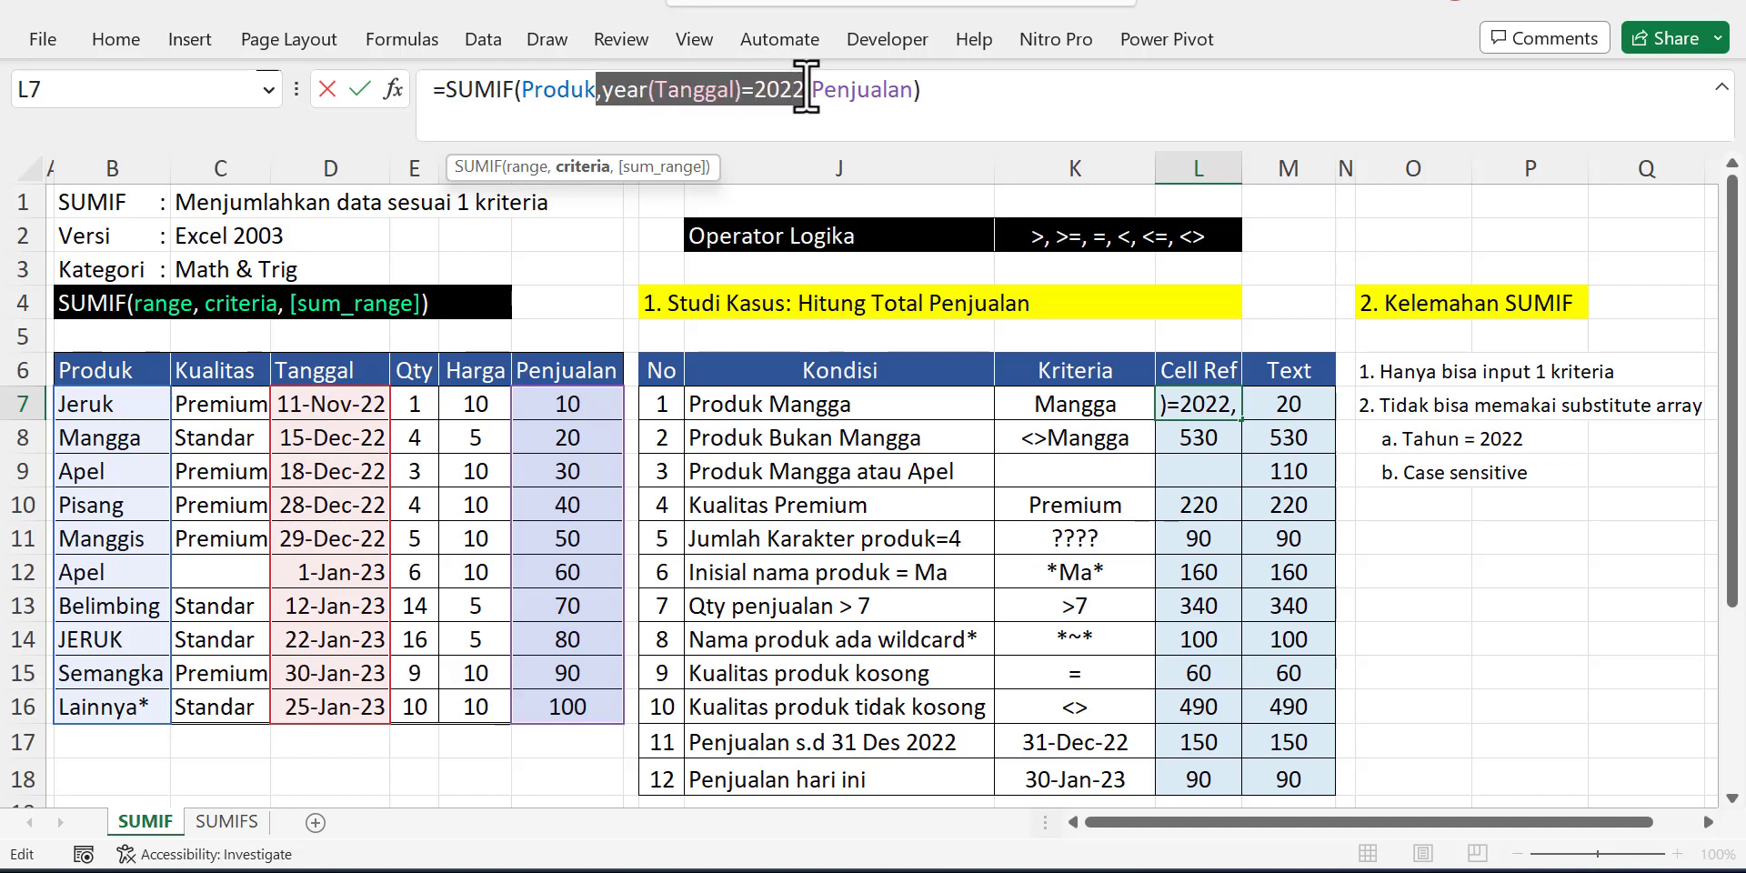
pyautogui.write(',K7')
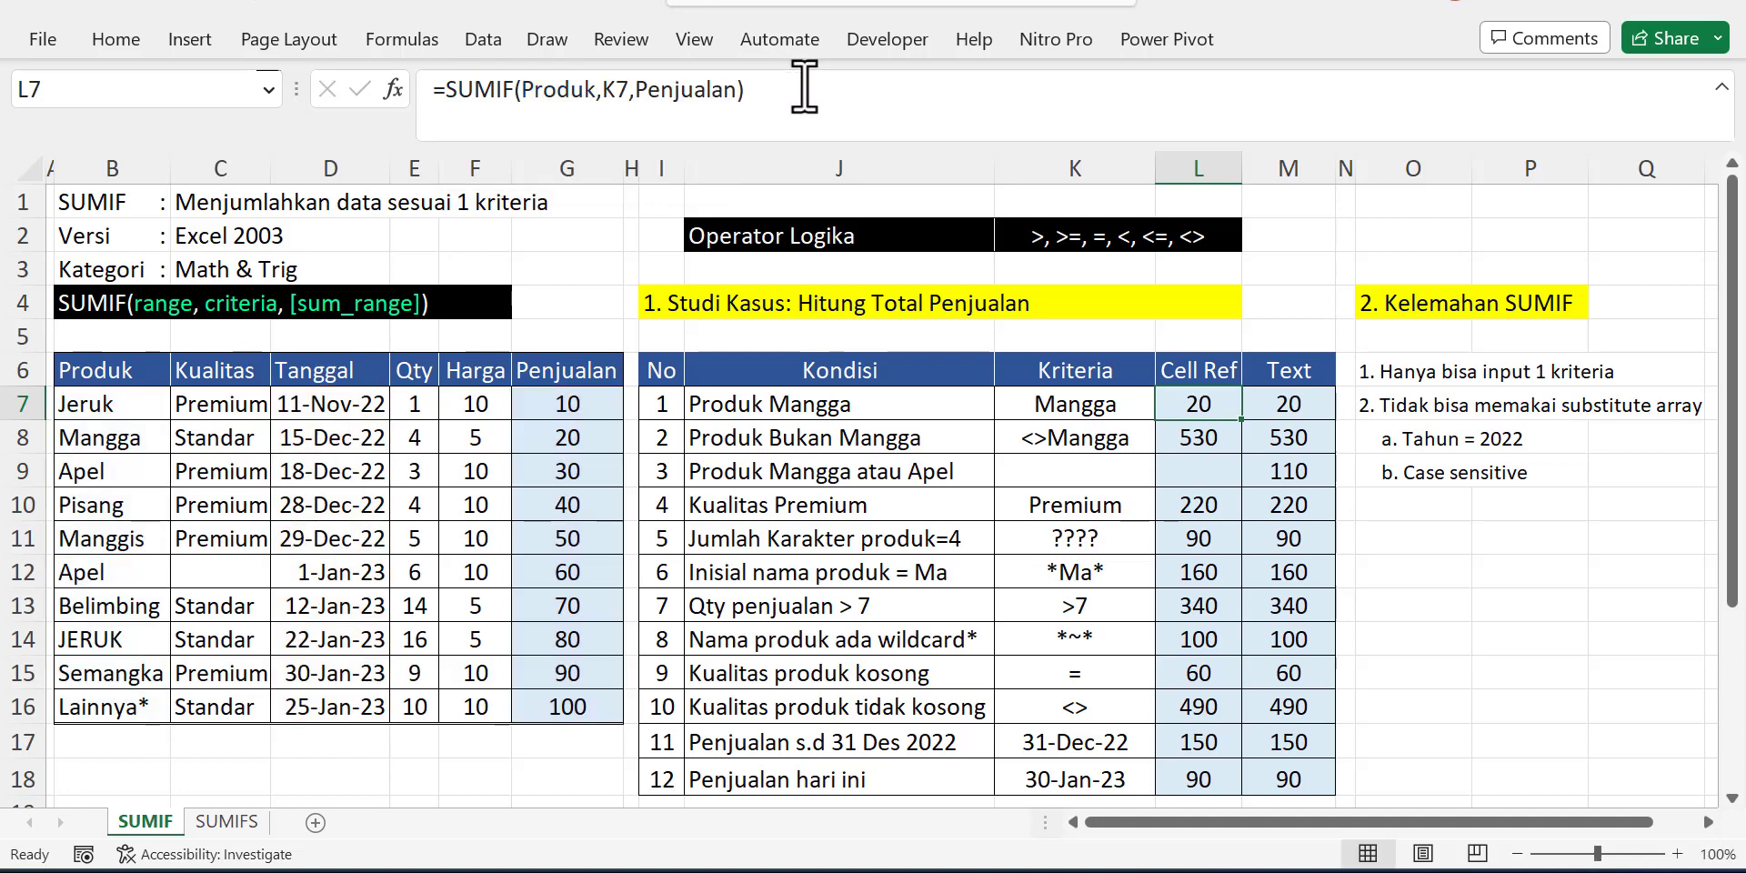
# - Review the Tanggal range, the Case sensitive note in O9 and the Produk range
pyautogui.moveTo(351, 402); pyautogui.dragTo(326, 707)
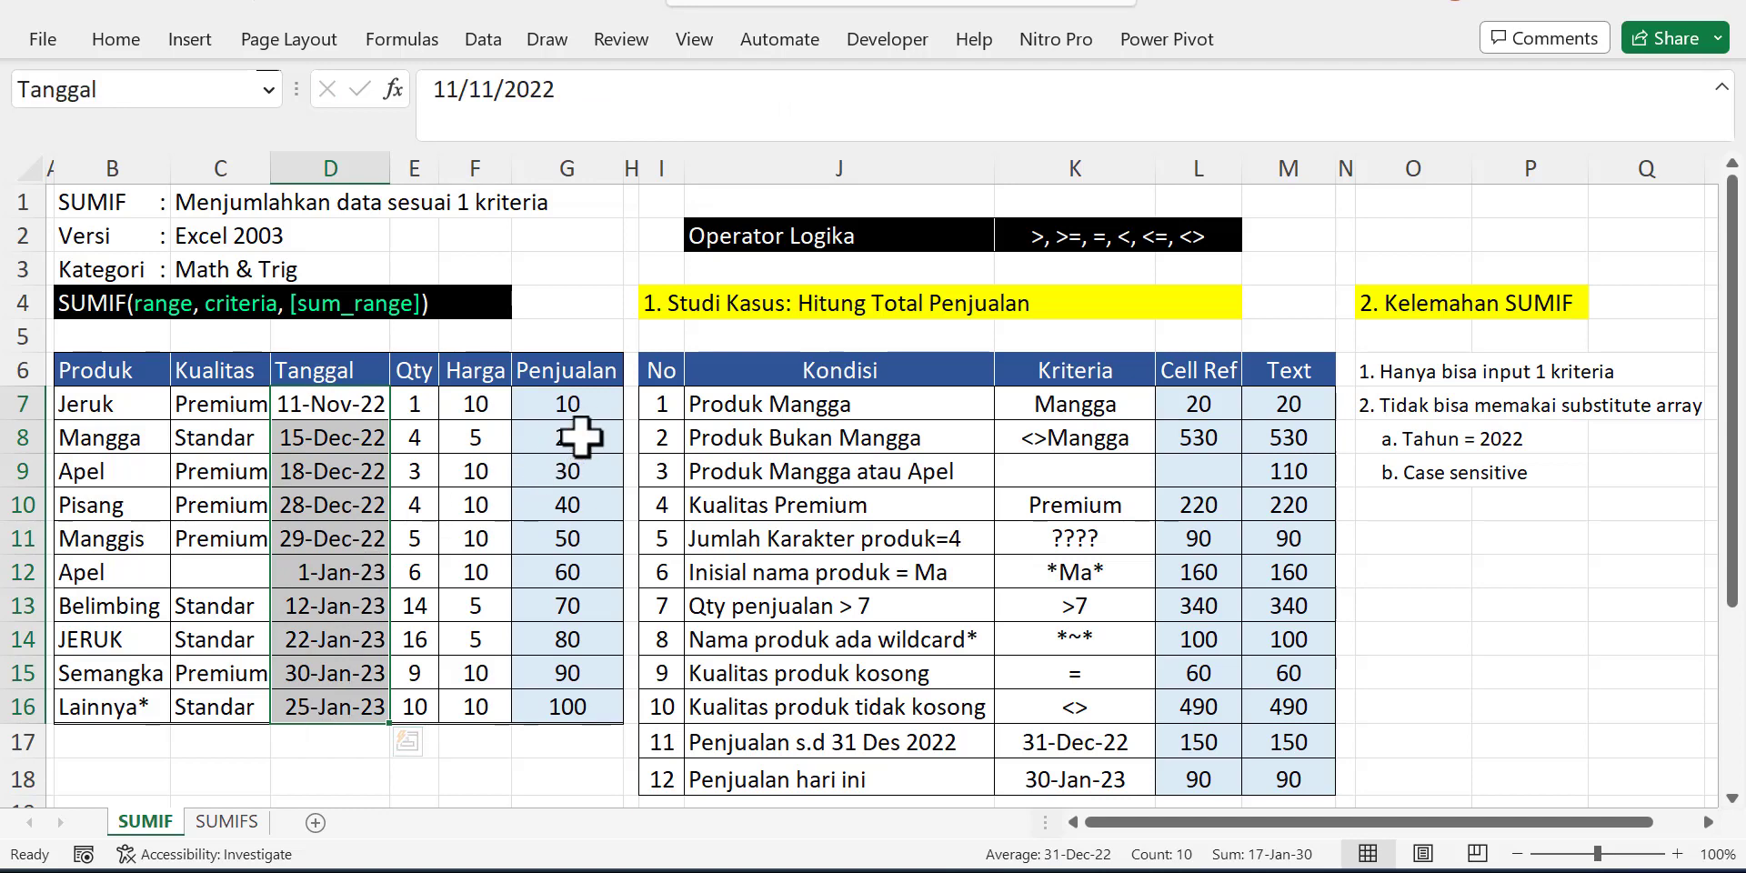
pyautogui.click(1430, 475)
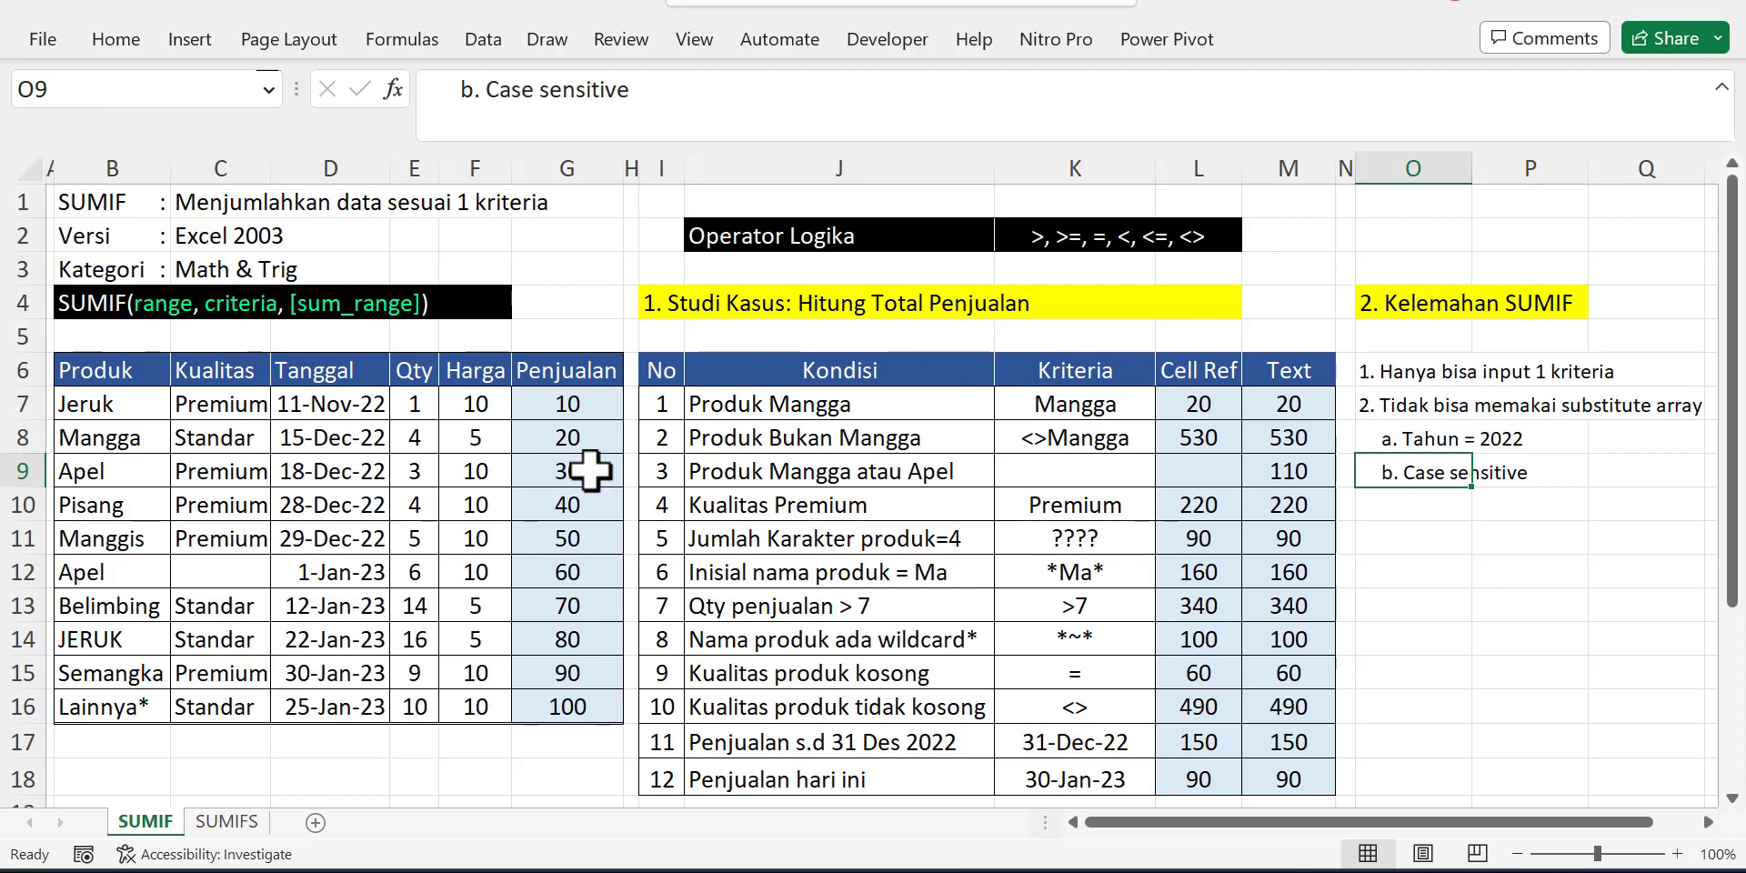
pyautogui.click(118, 403)
pyautogui.moveTo(117, 403); pyautogui.dragTo(102, 705)
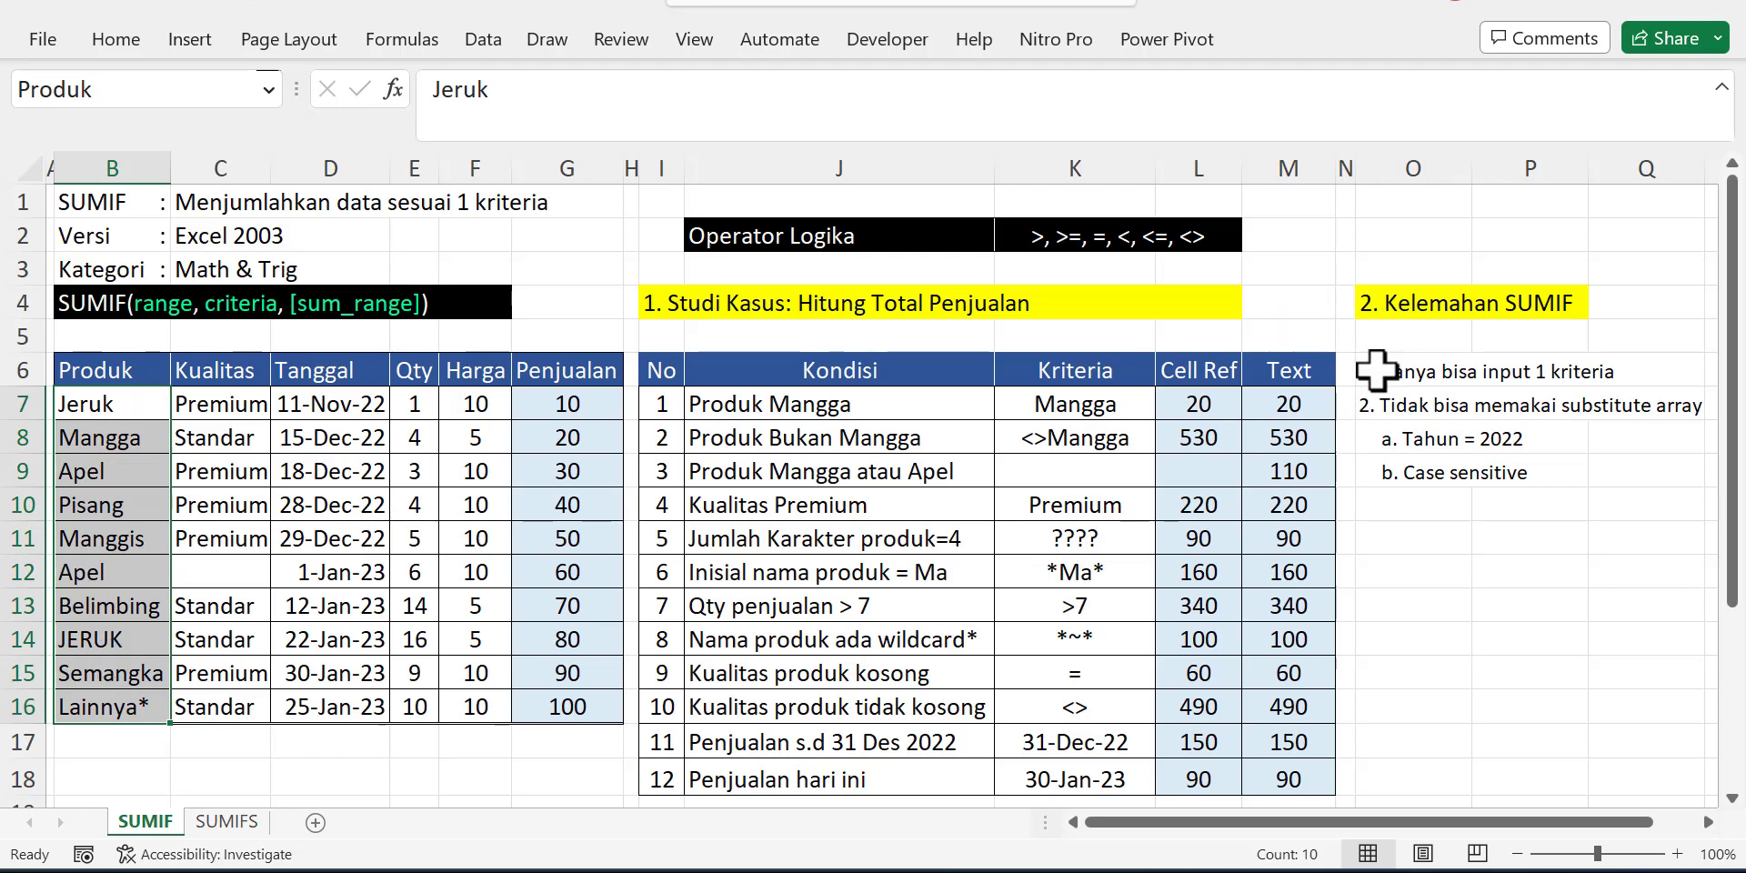
# - Switch to the SUMIFS sheet and review its Versi and Kategori information in rows 2 and 3
pyautogui.click(226, 821)
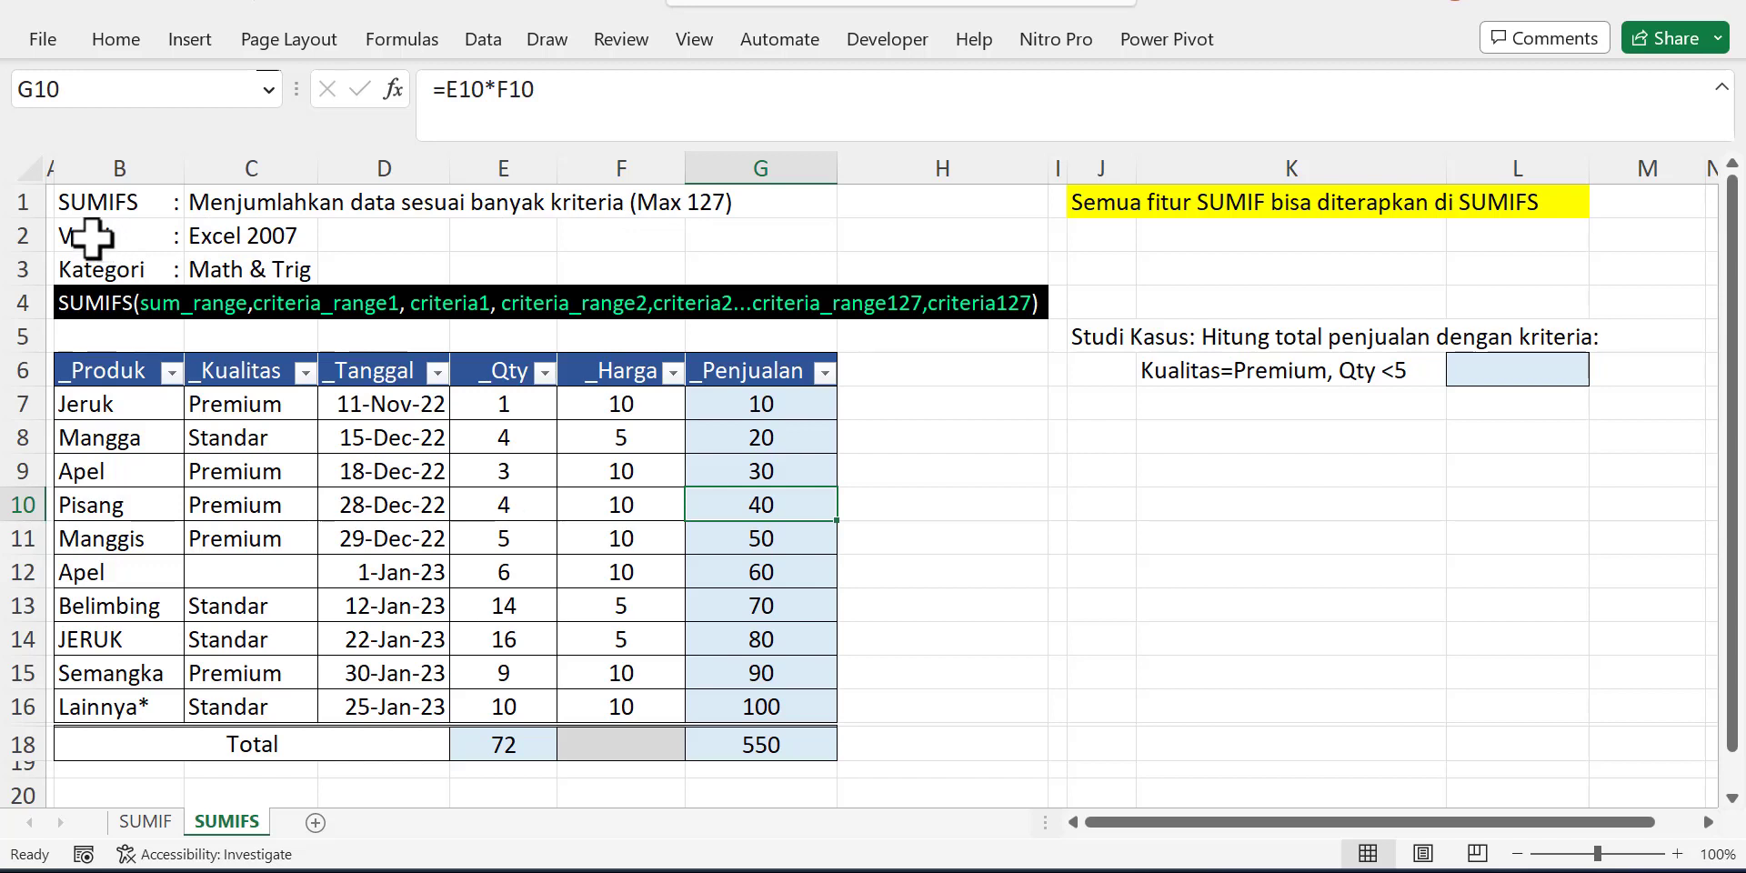
pyautogui.click(150, 240)
pyautogui.moveTo(150, 240); pyautogui.dragTo(287, 239)
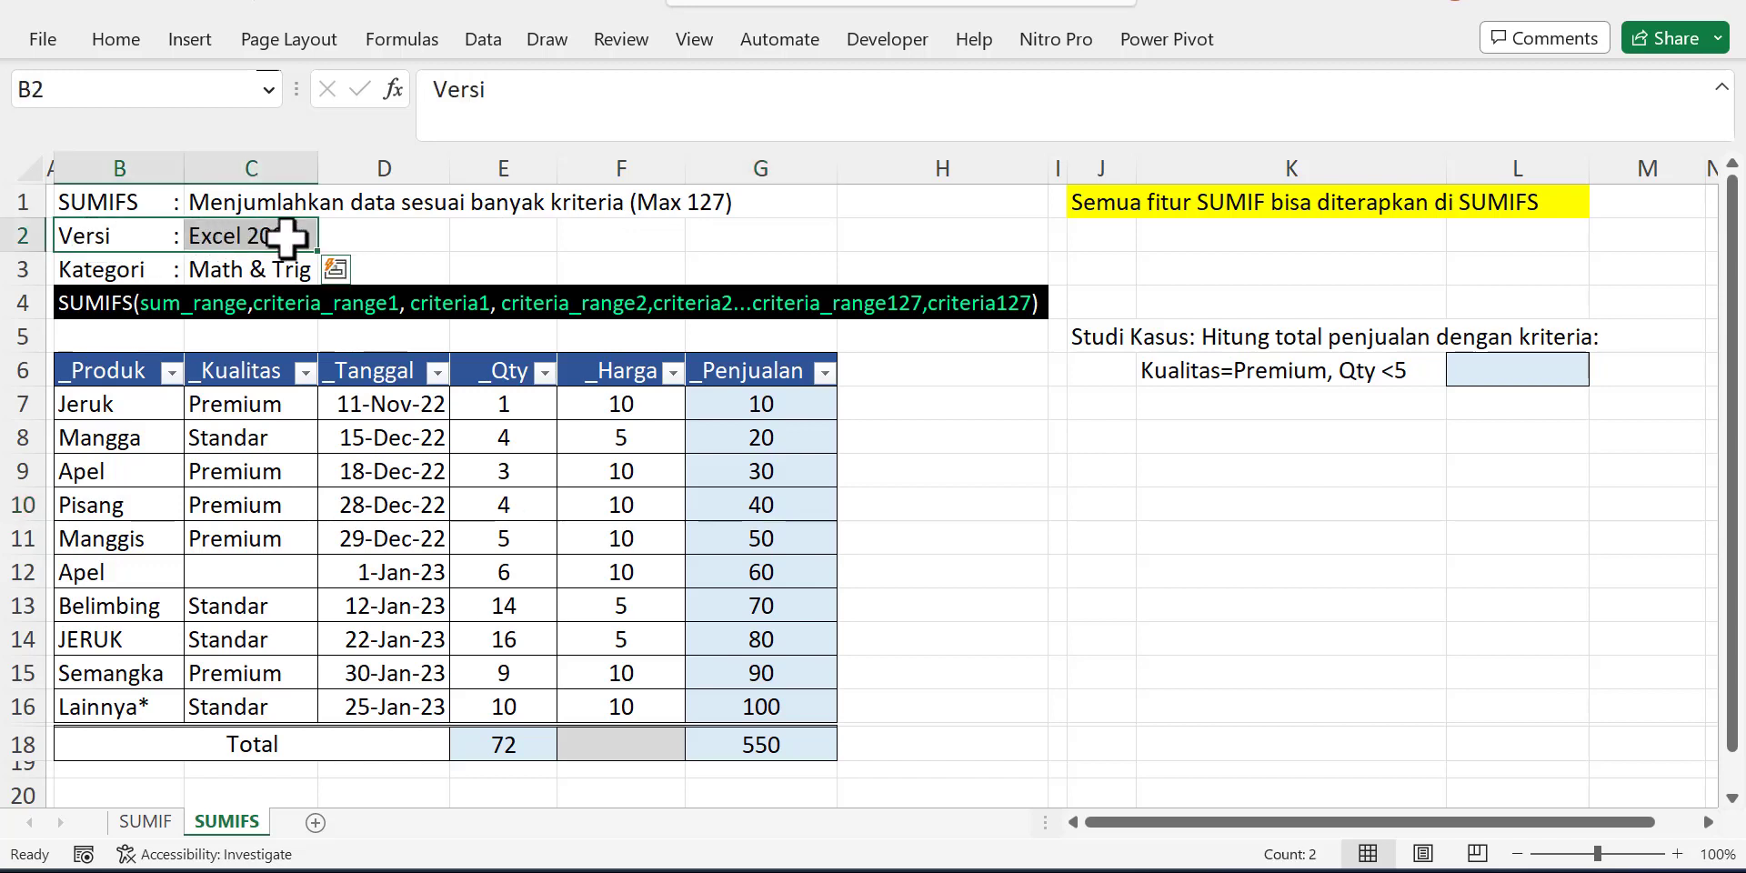
pyautogui.click(273, 235)
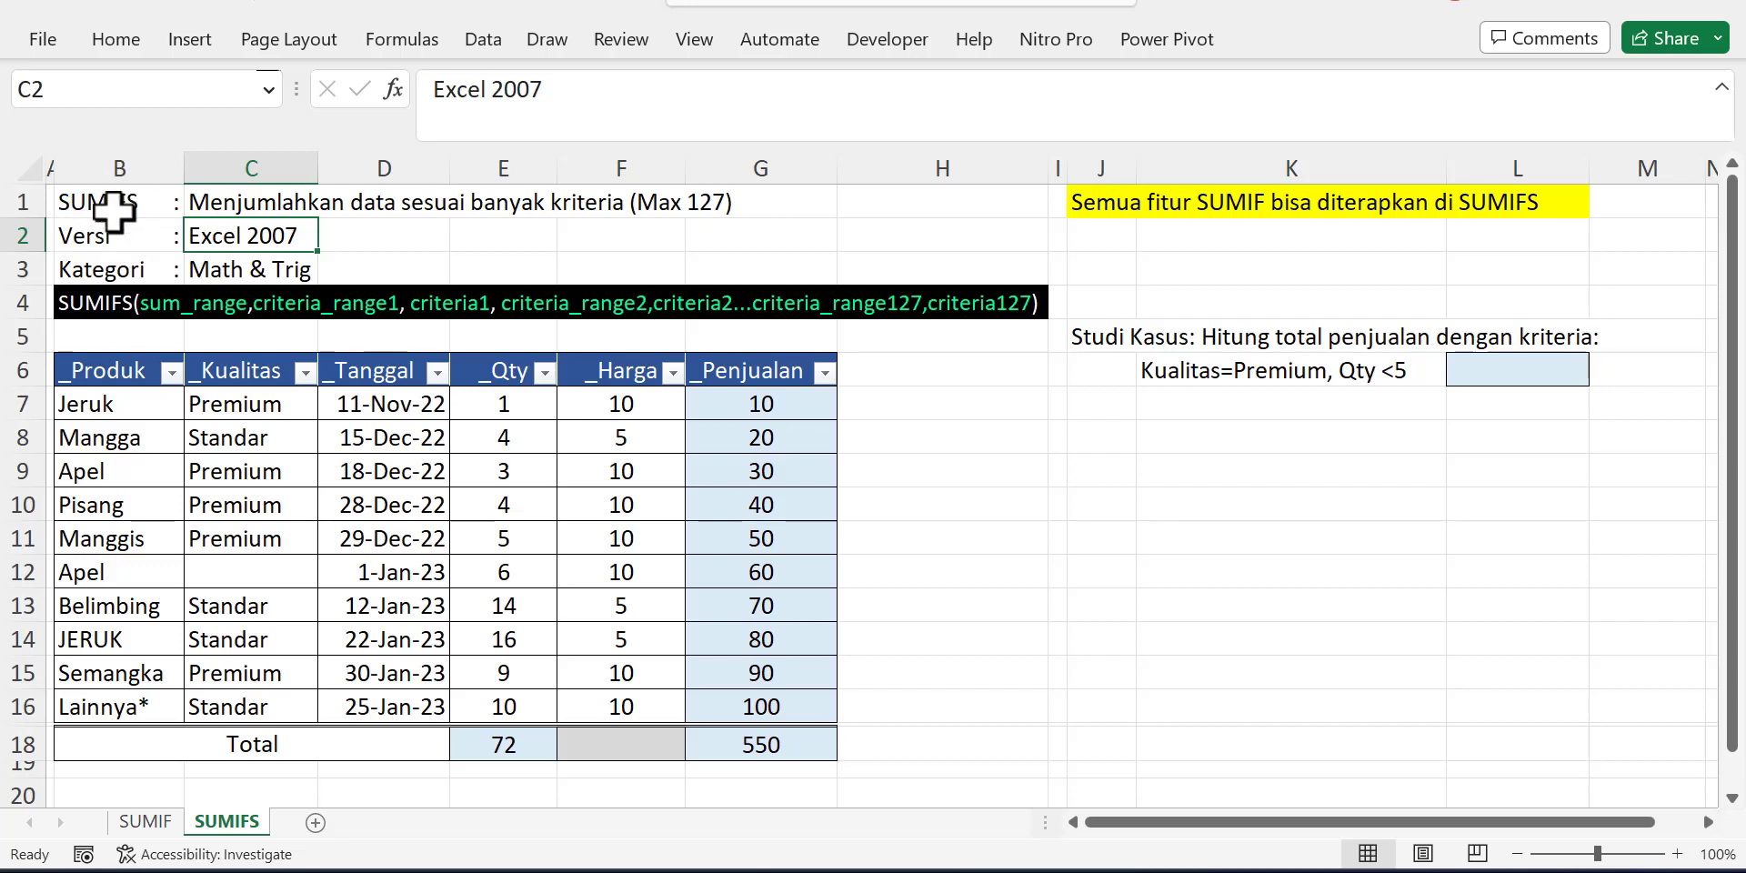
pyautogui.click(119, 270)
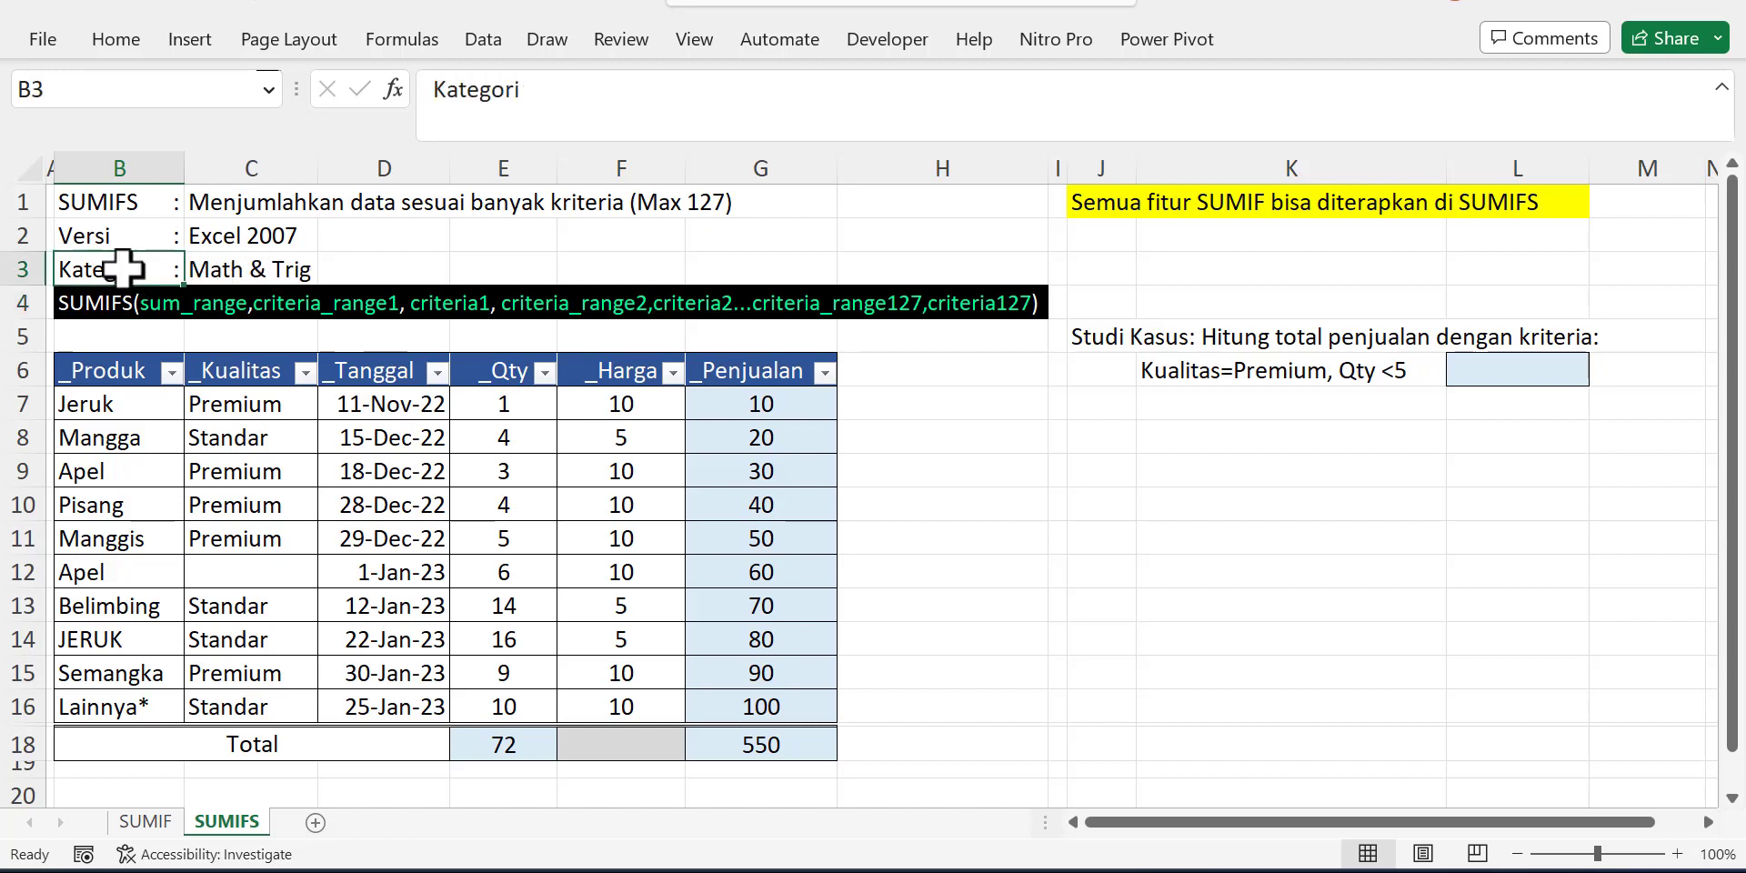
# - Begin a SUMIFS formula in L6 that sums G7:G16, with C7:C16 as the first criteria range and "Premium" as its criterion
pyautogui.click(82, 306)
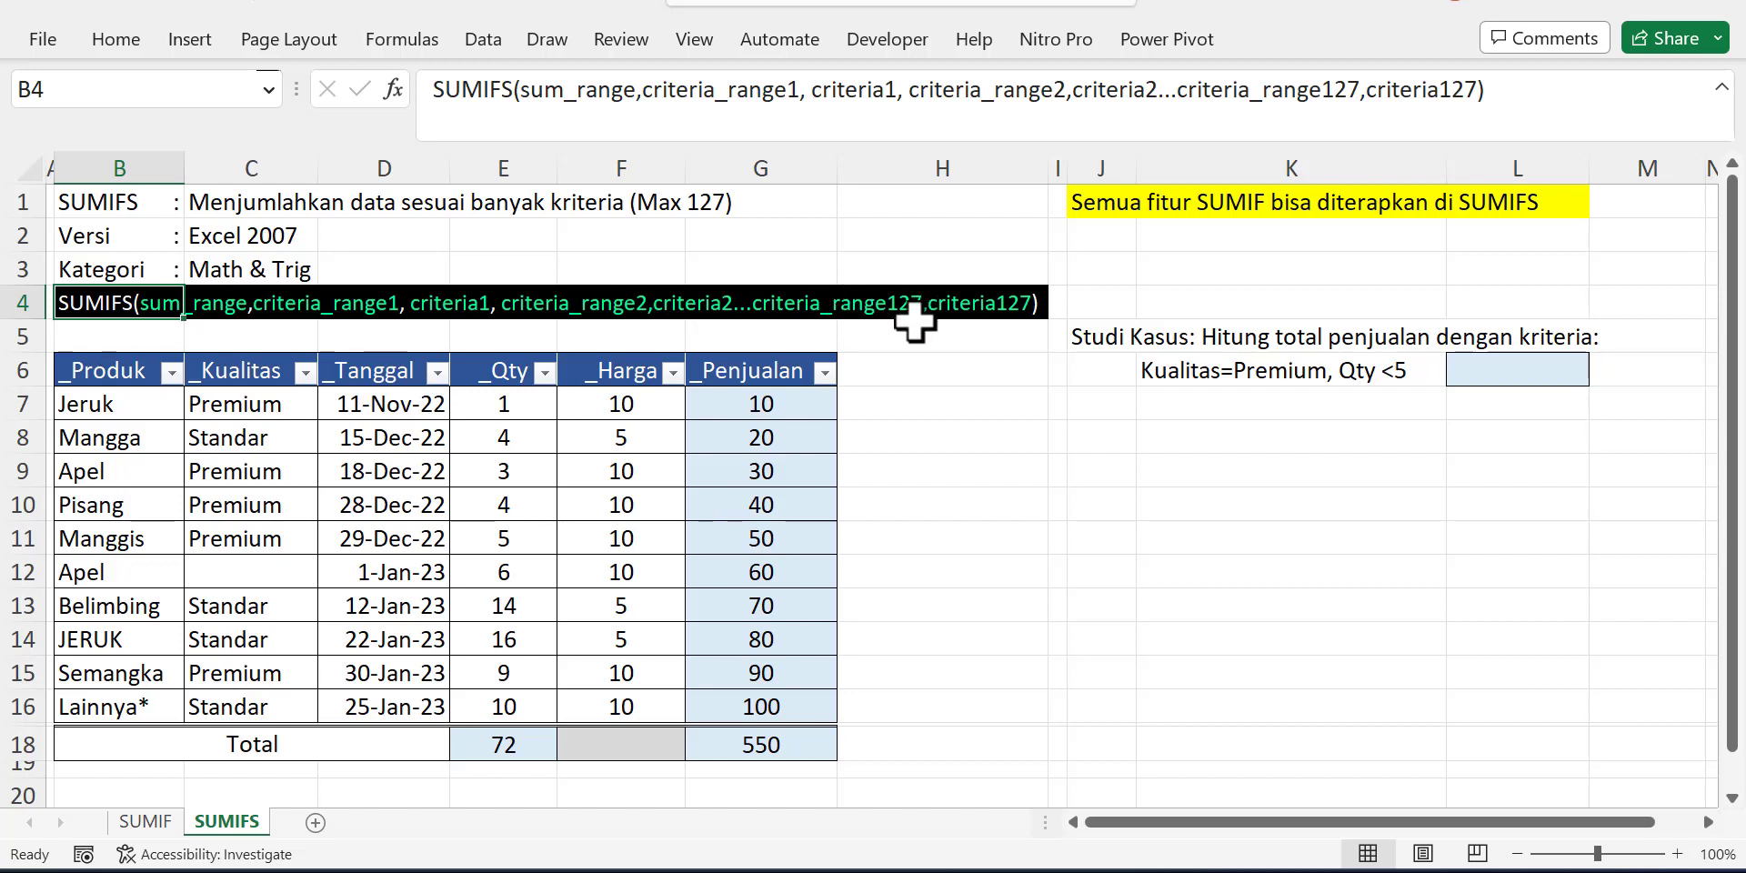
pyautogui.click(1089, 204)
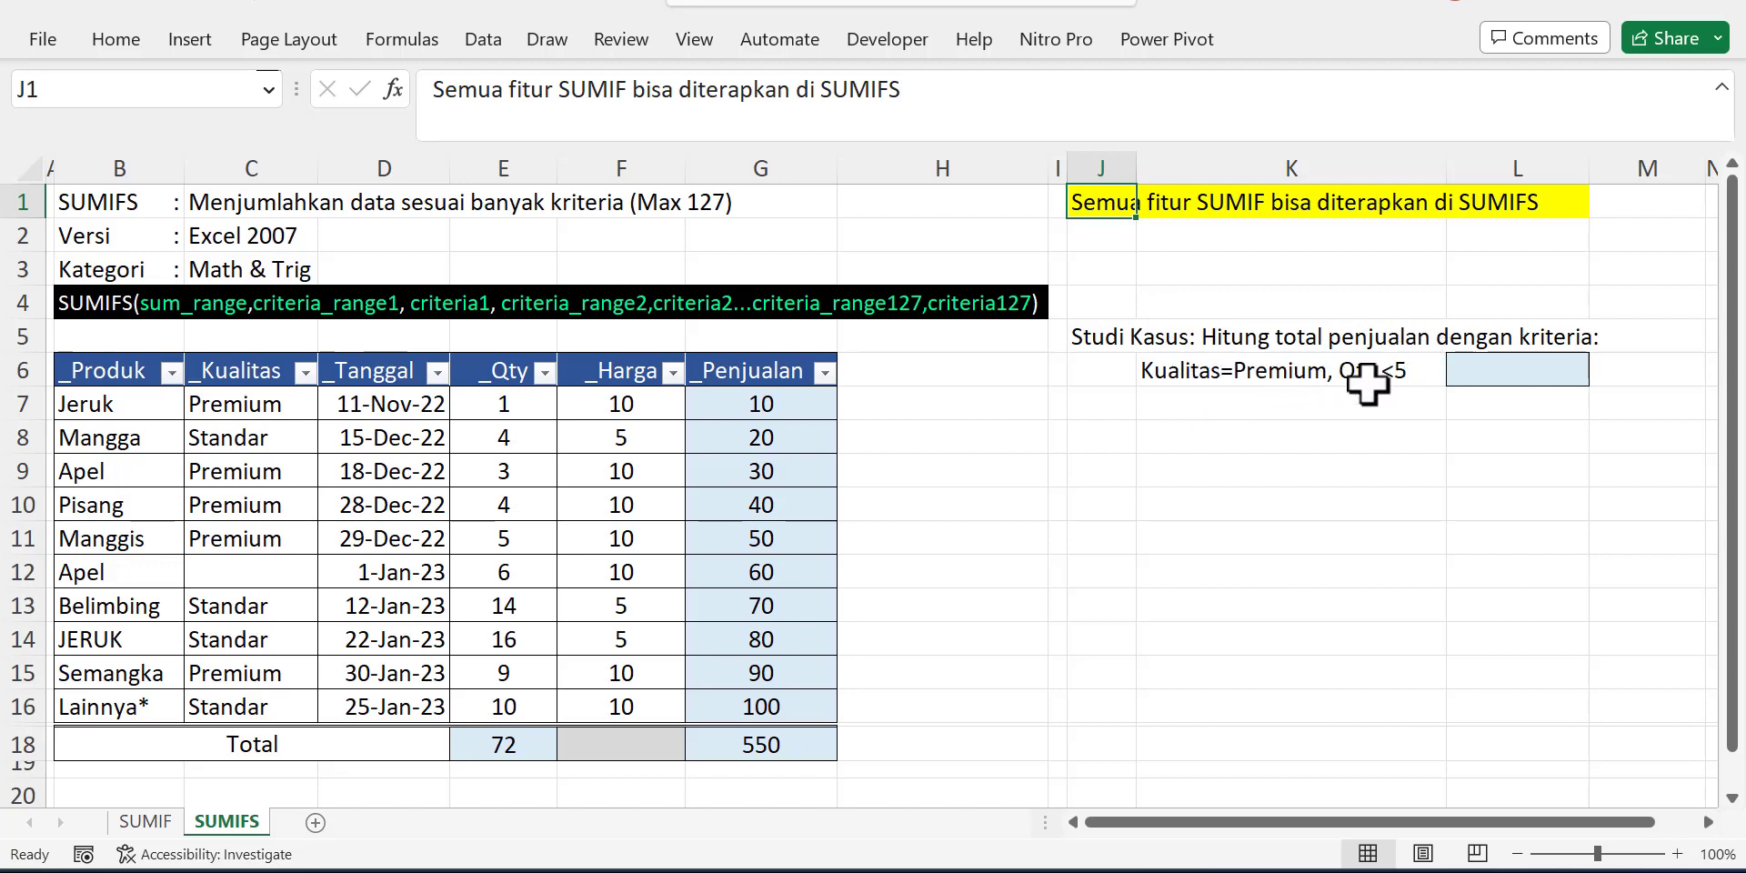
pyautogui.click(1476, 372)
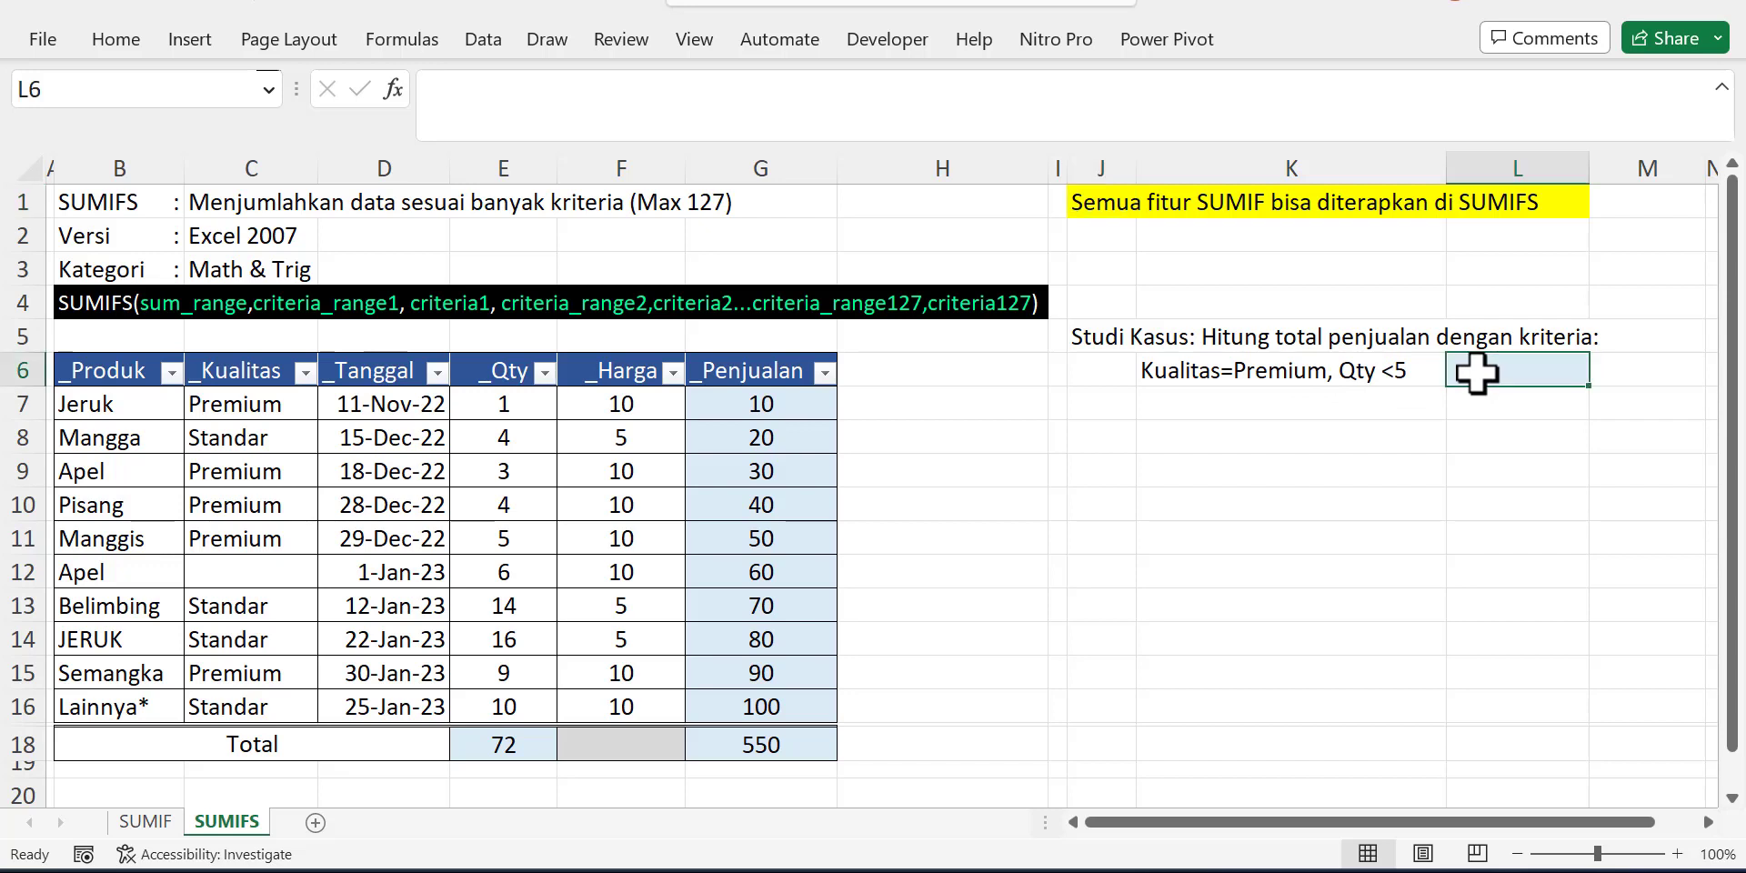
pyautogui.write('=sumifs')
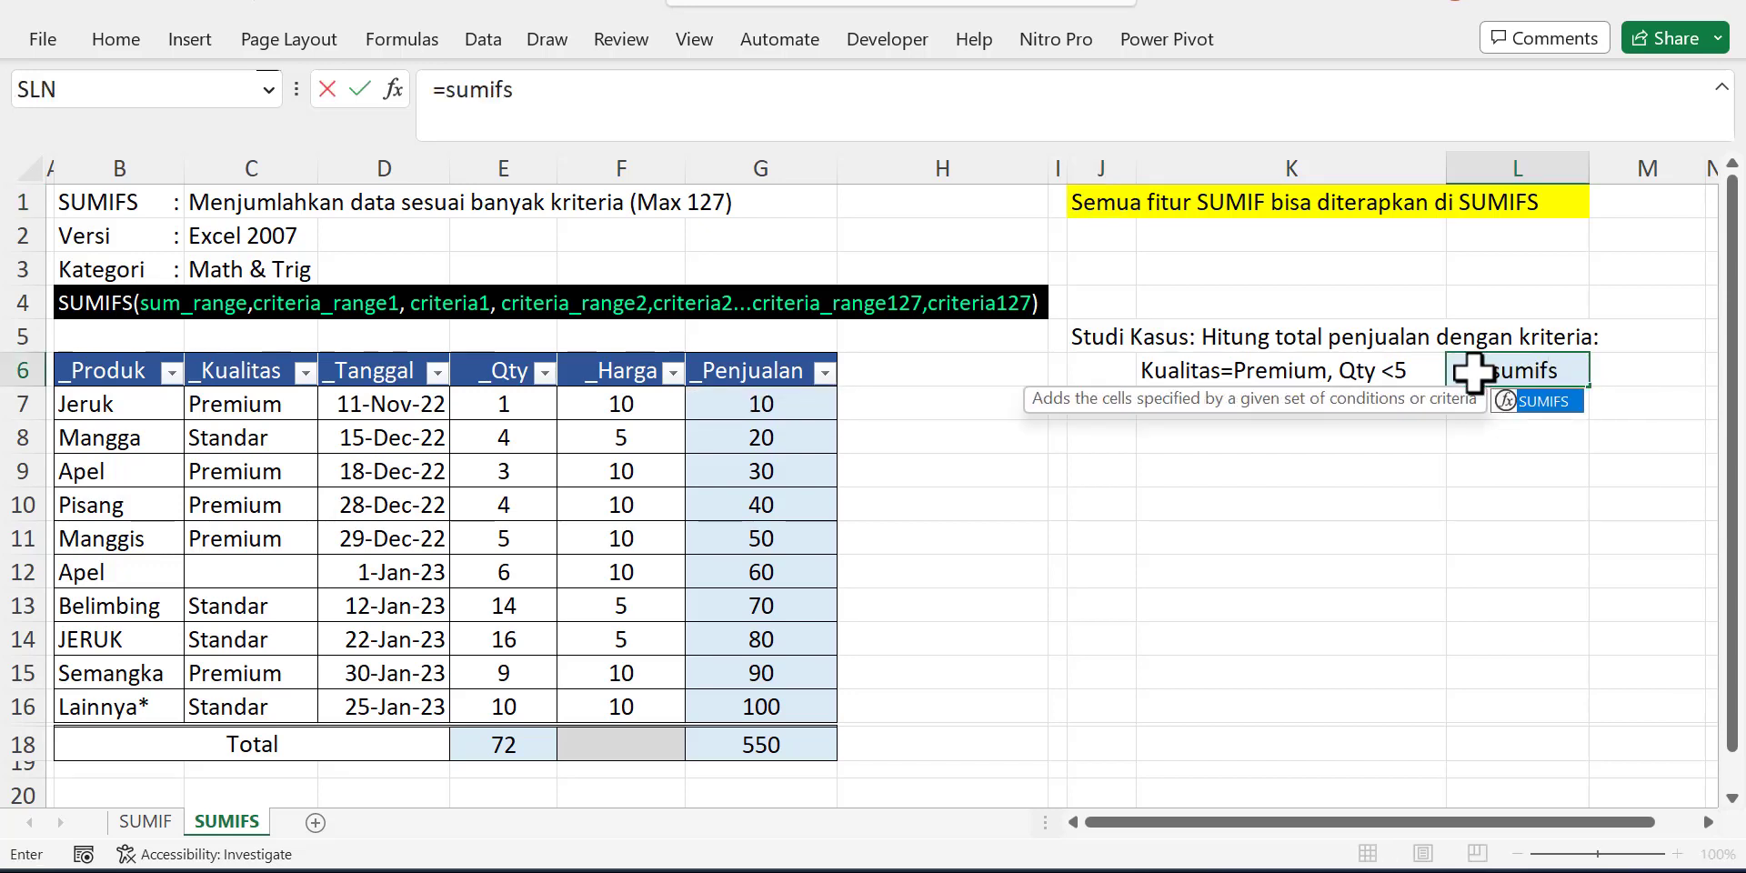
pyautogui.press('Tab')
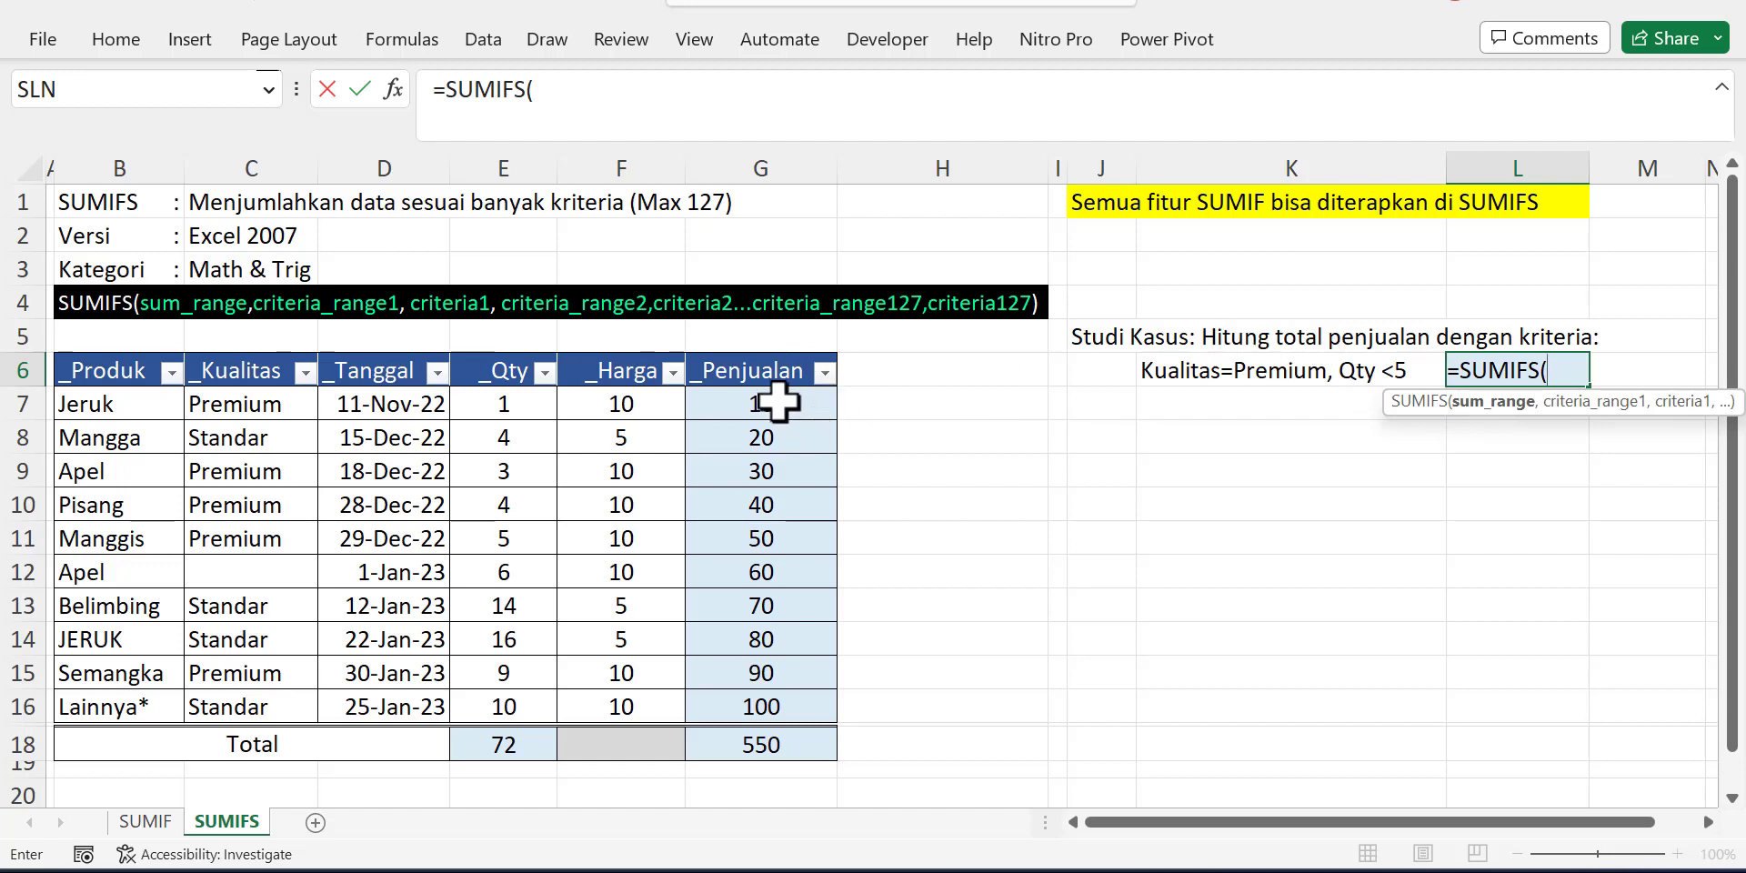
pyautogui.moveTo(780, 400); pyautogui.dragTo(764, 700)
pyautogui.write(',')
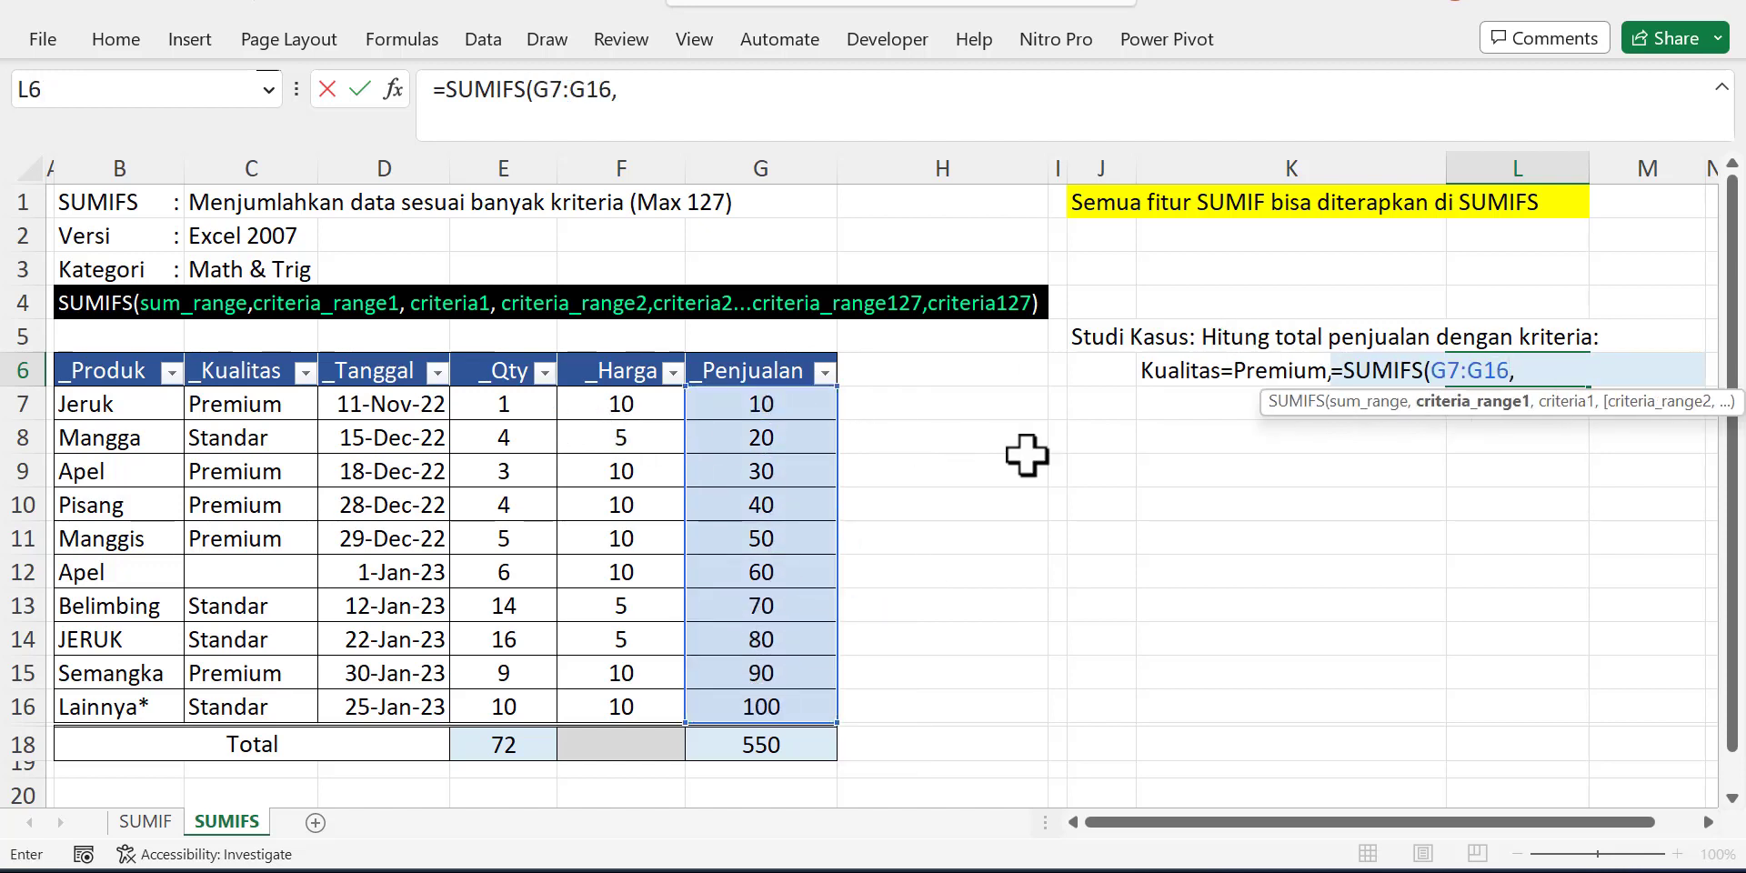
pyautogui.moveTo(244, 400); pyautogui.dragTo(230, 702)
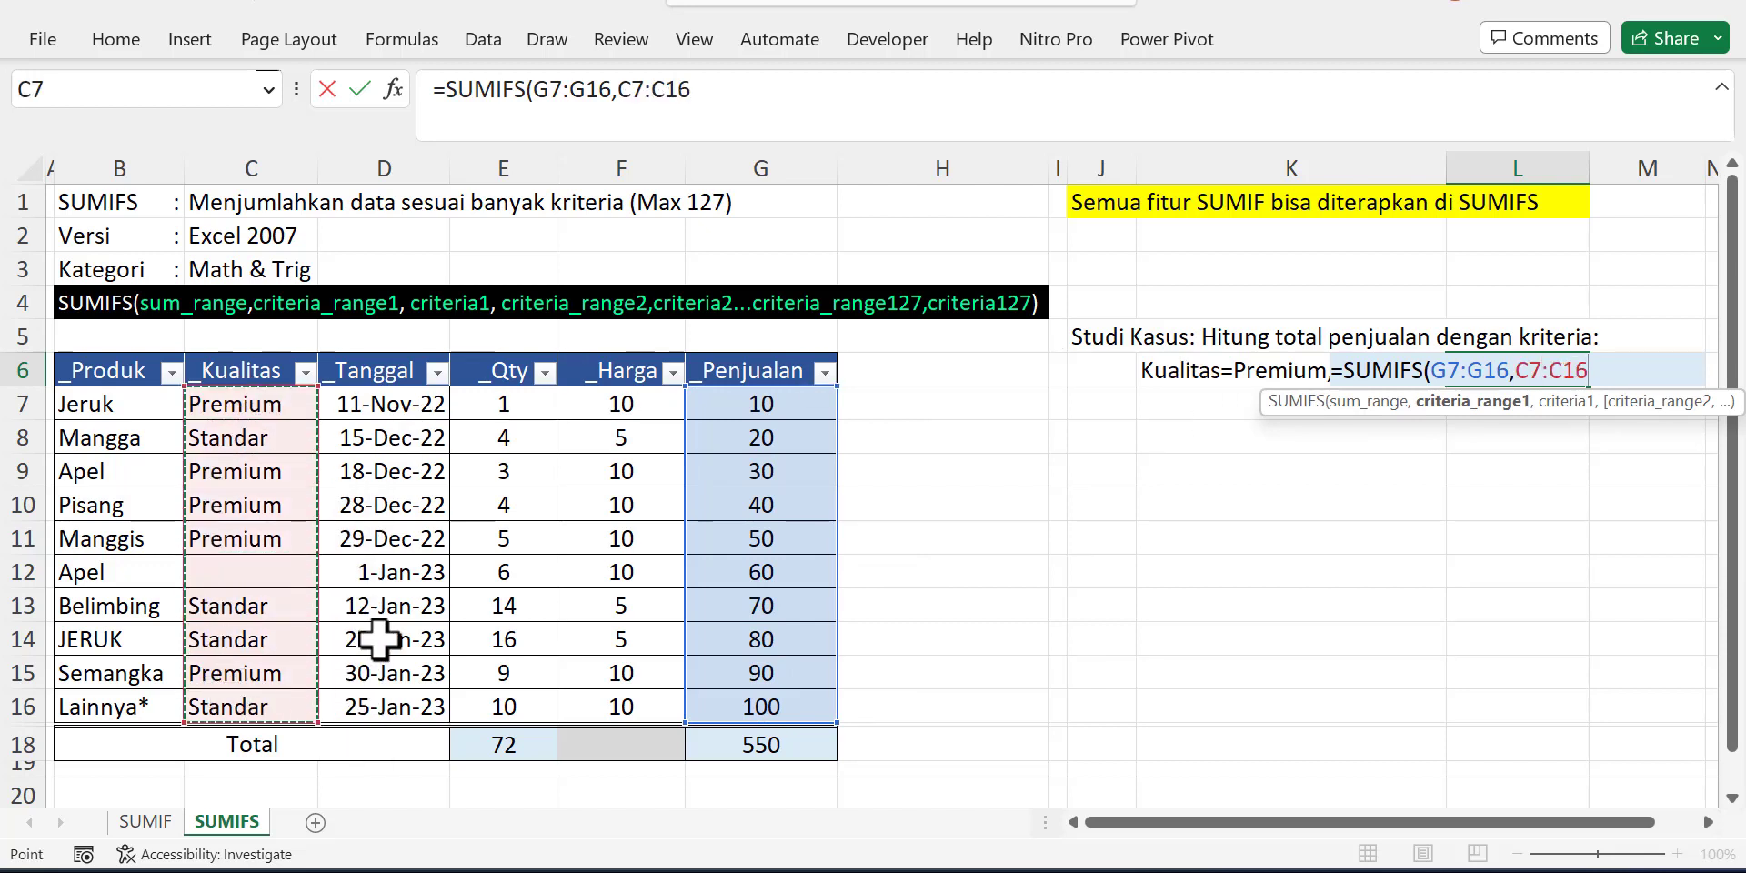
pyautogui.write(',')
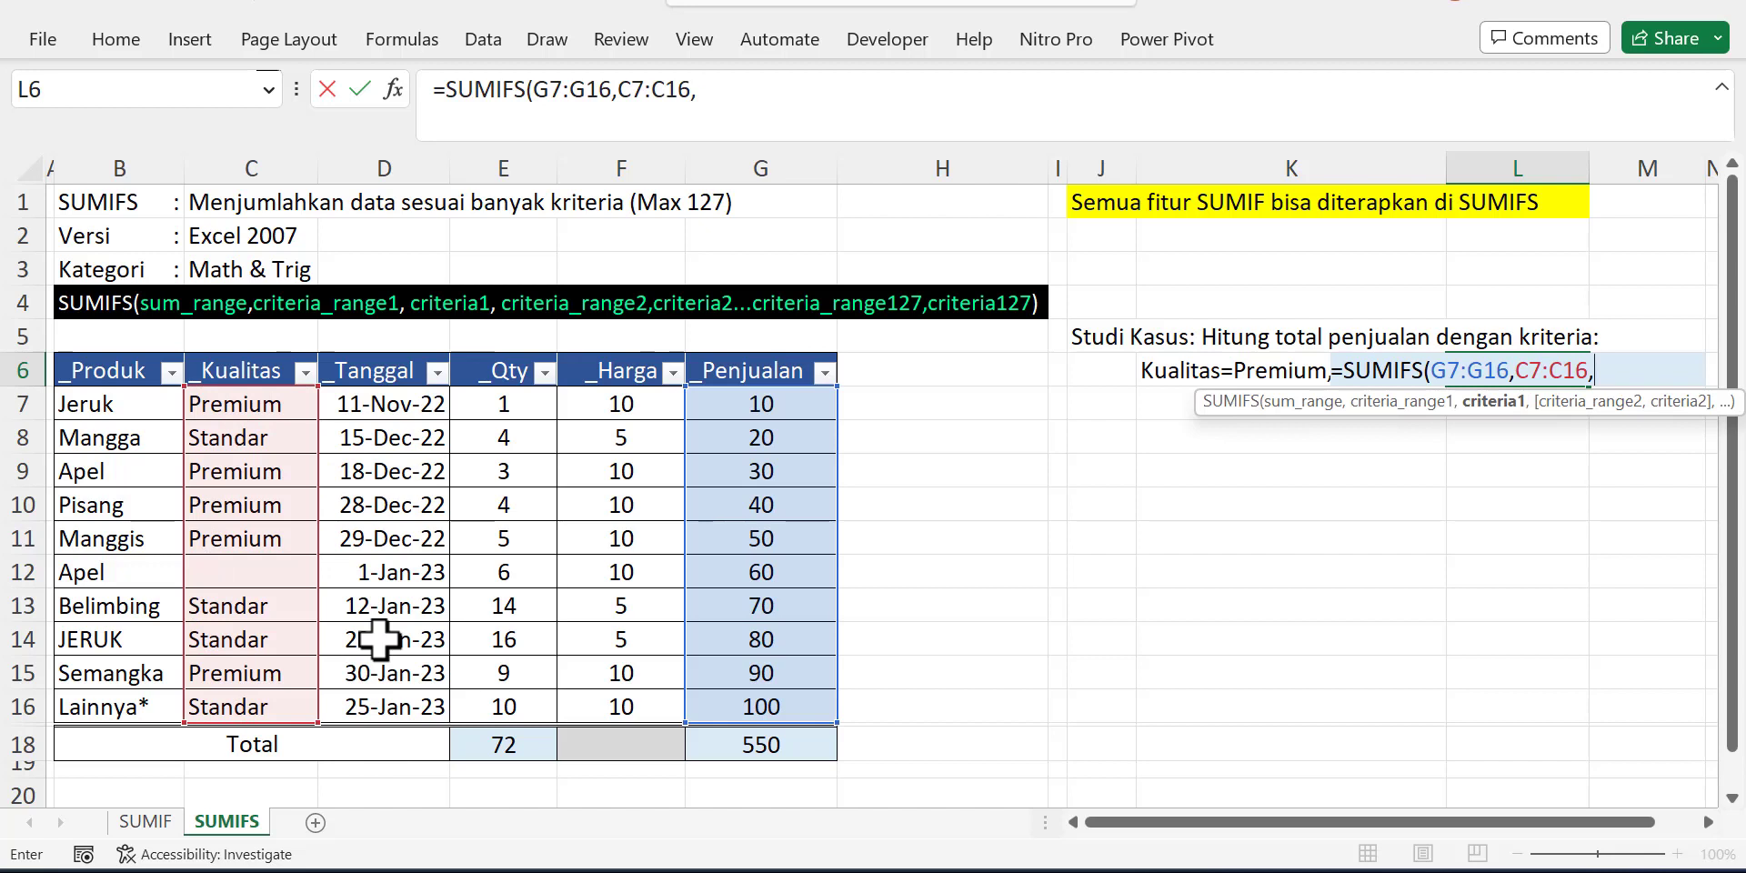
pyautogui.write('"Premium",')
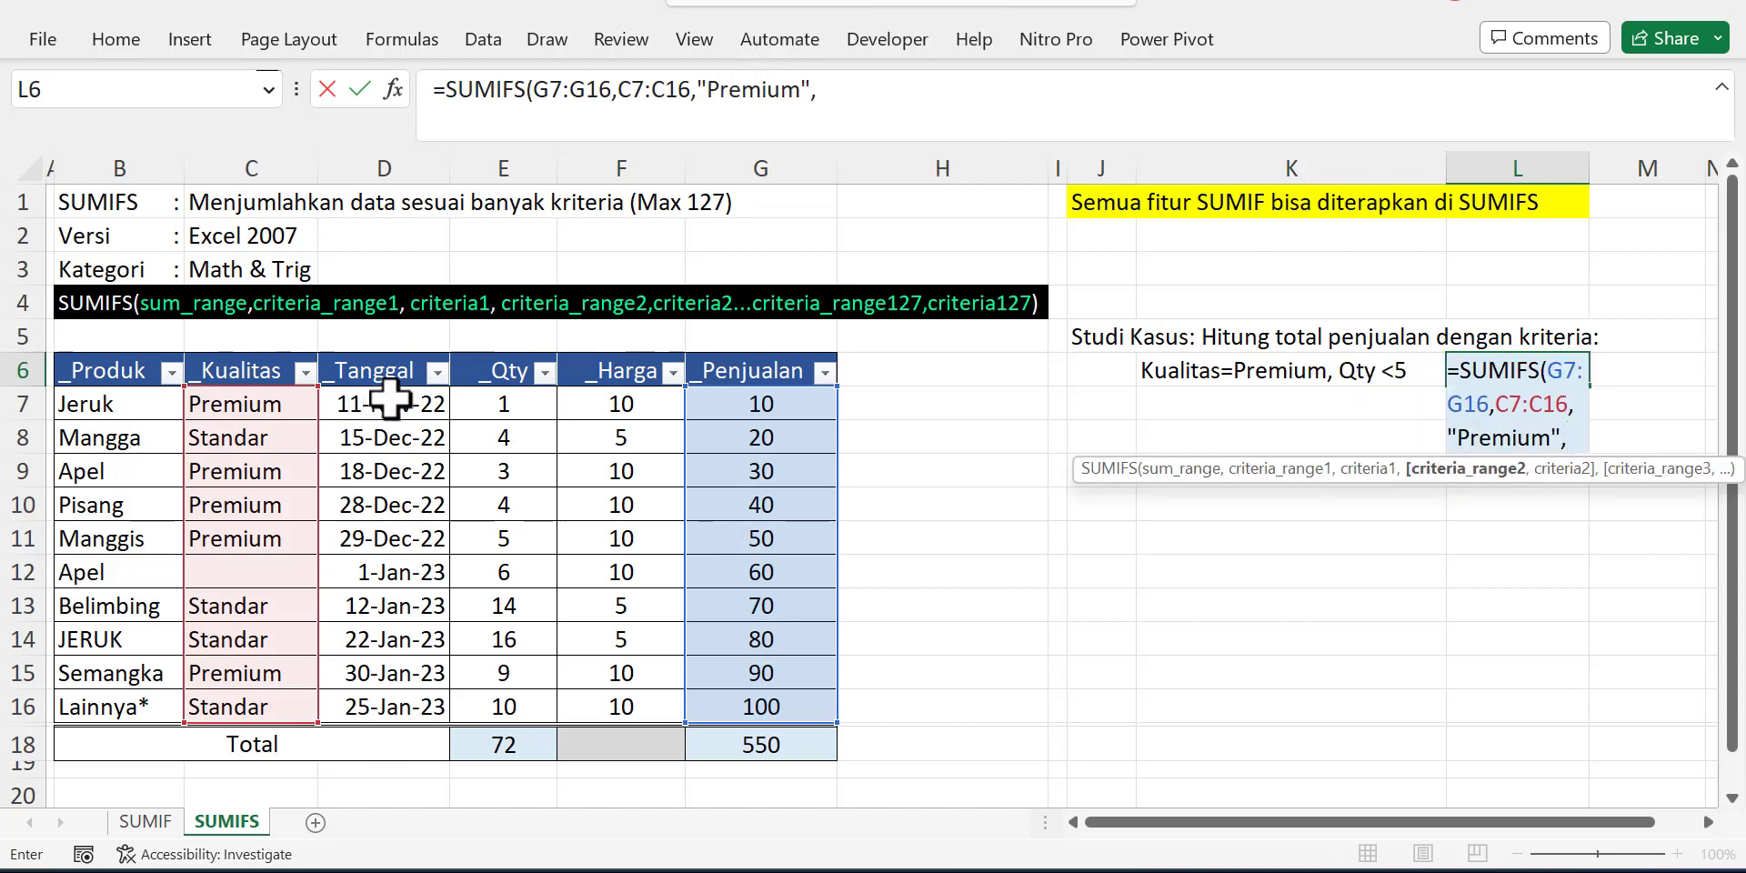
# - Complete L6's SUMIFS formula with the Qty range E7:E16 as the second criteria range and "<5" as its criterion
pyautogui.moveTo(473, 404); pyautogui.dragTo(473, 696)
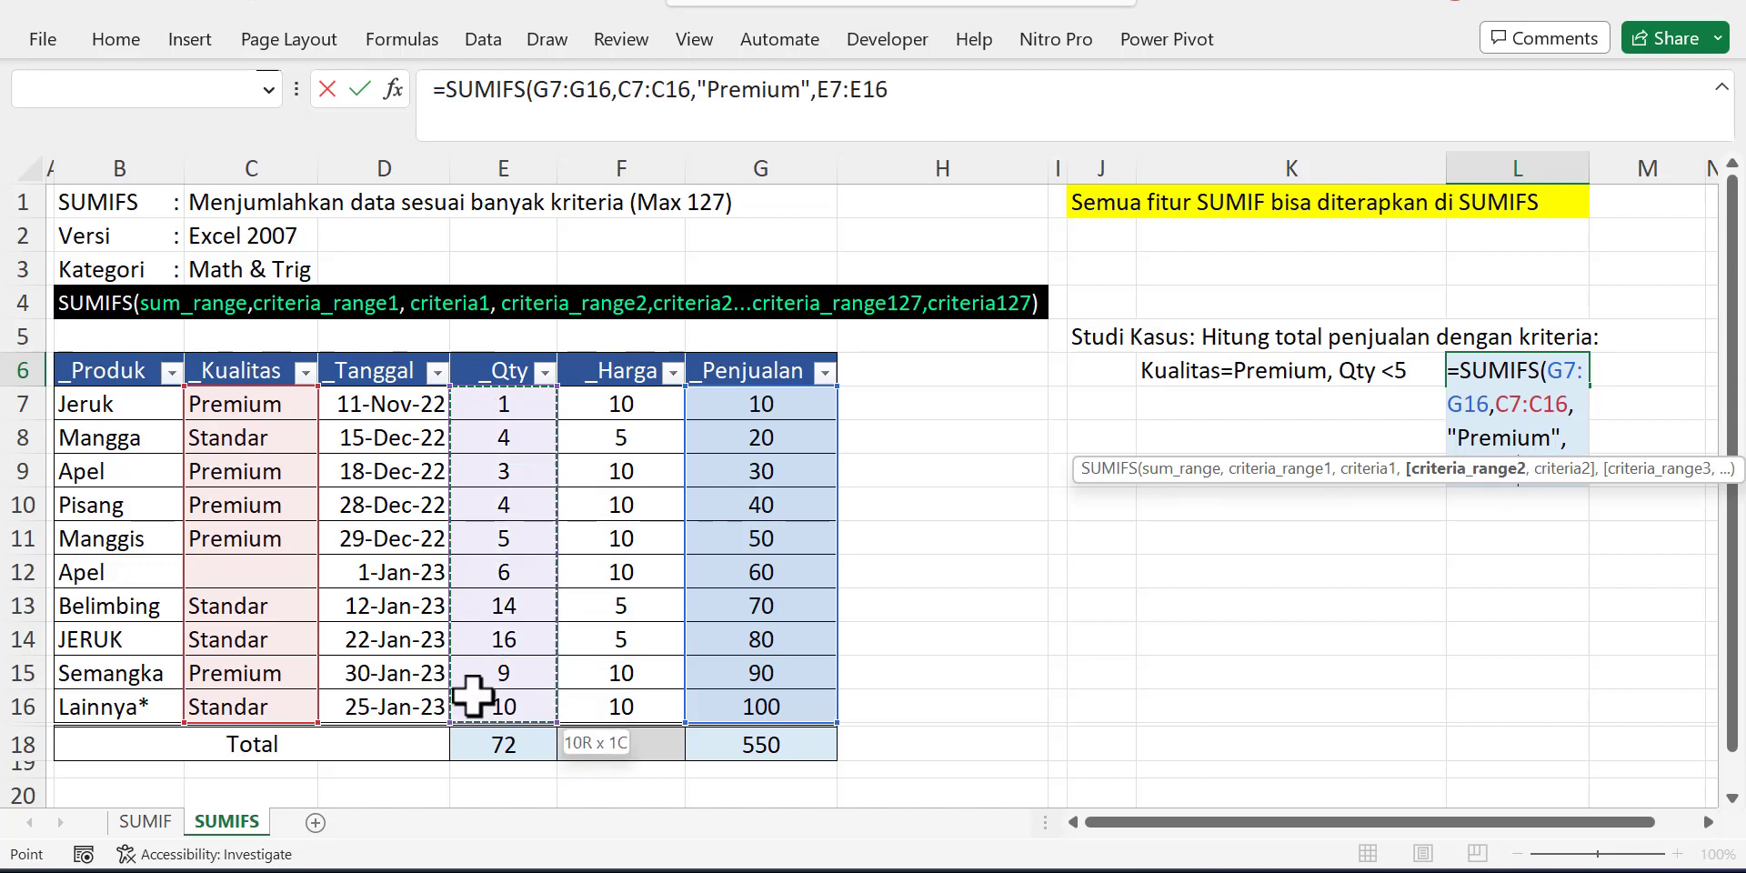
pyautogui.write(',')
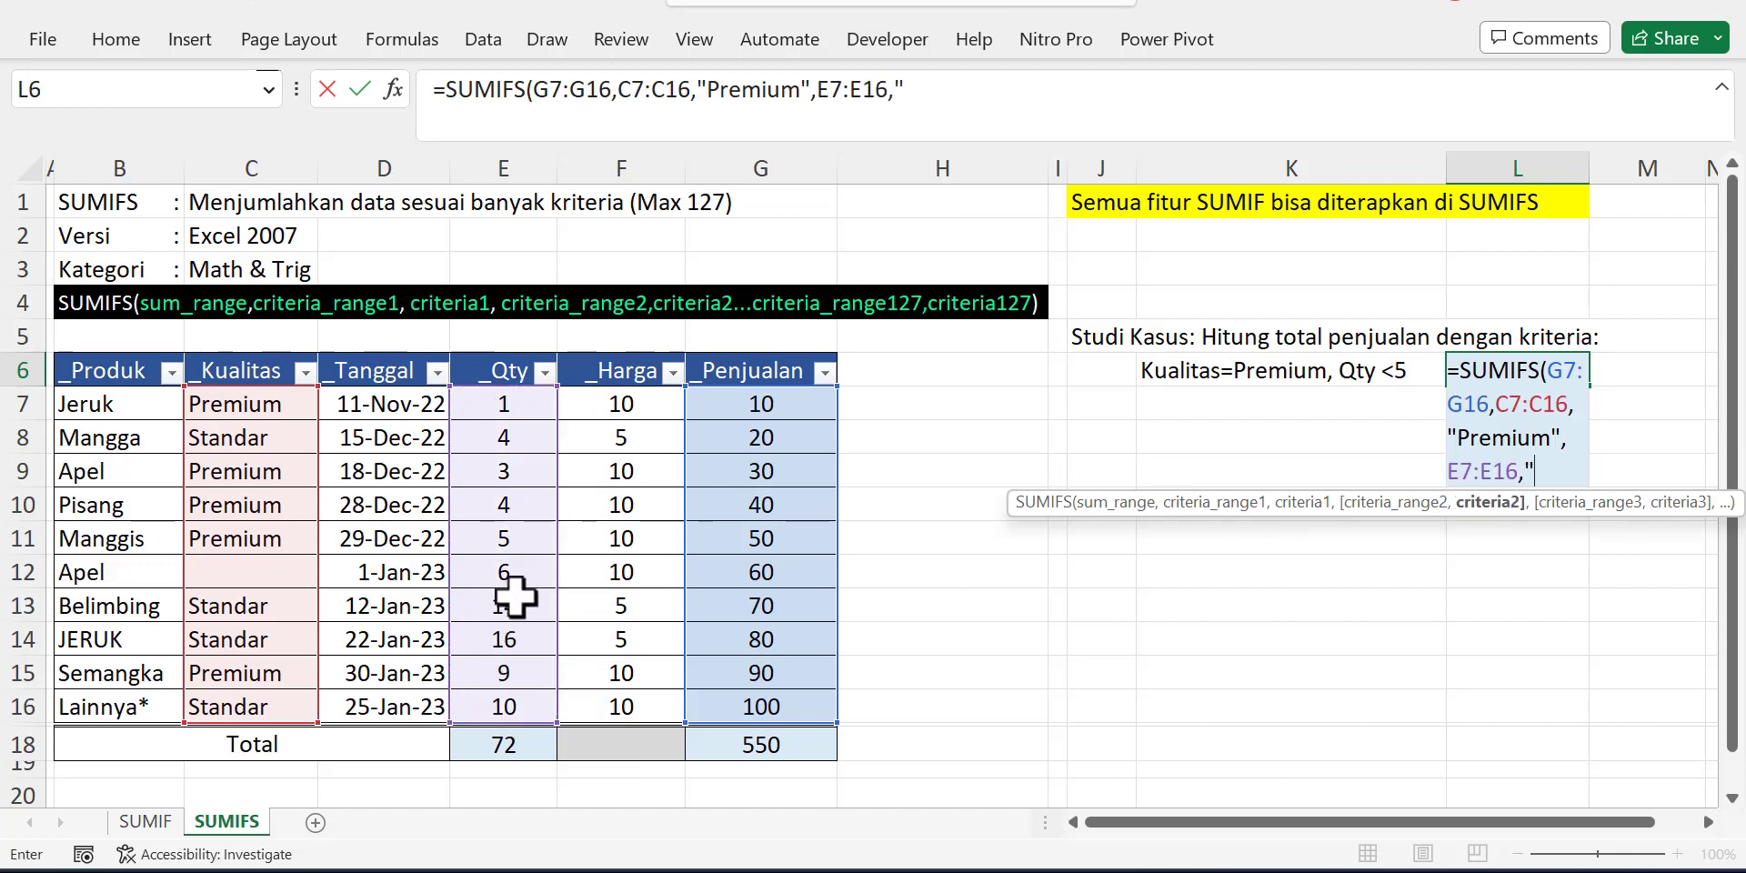
pyautogui.write('"<5")')
pyautogui.press('Return')
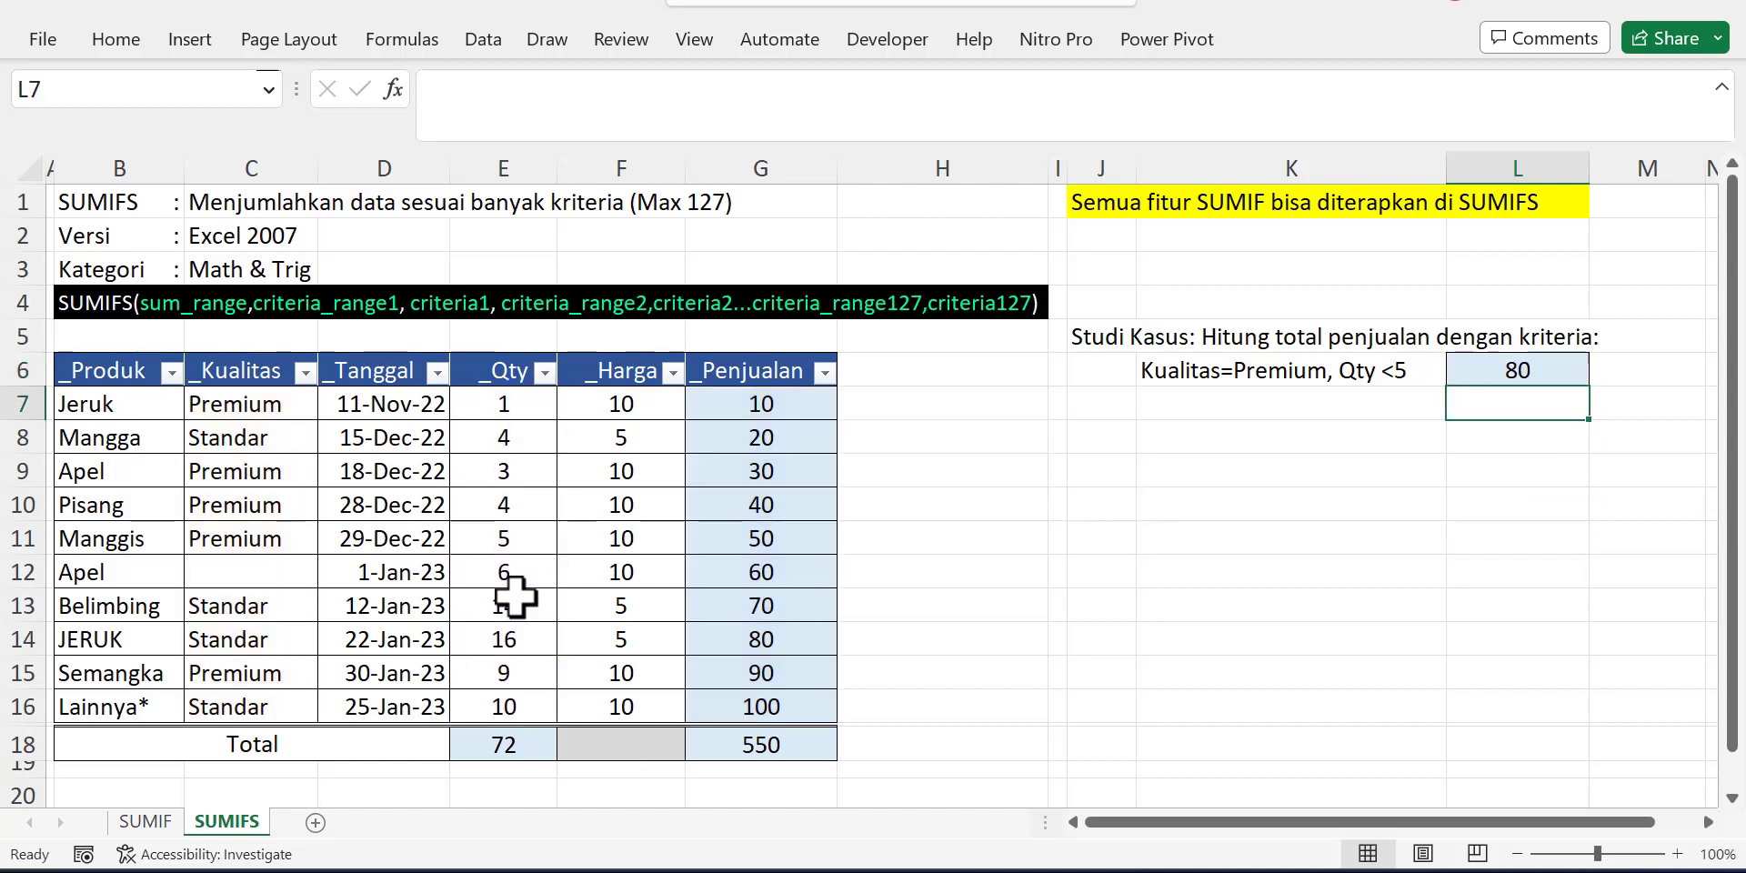
pyautogui.press('Up')
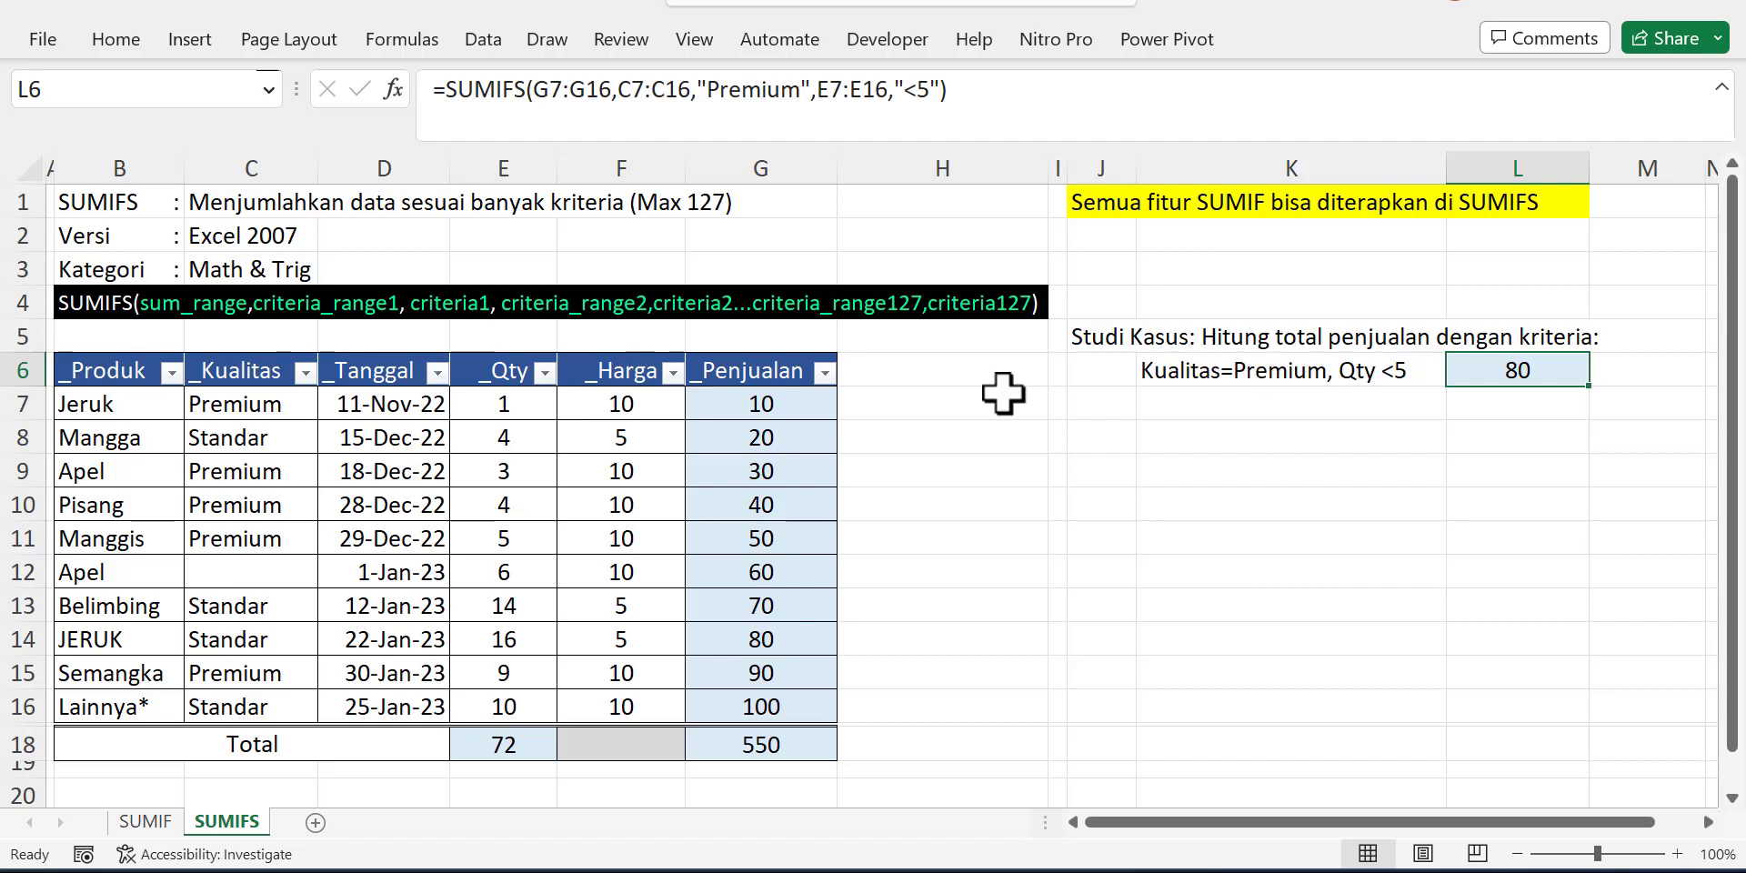
# - Filter the Kualitas column to show only Premium rows
pyautogui.click(305, 371)
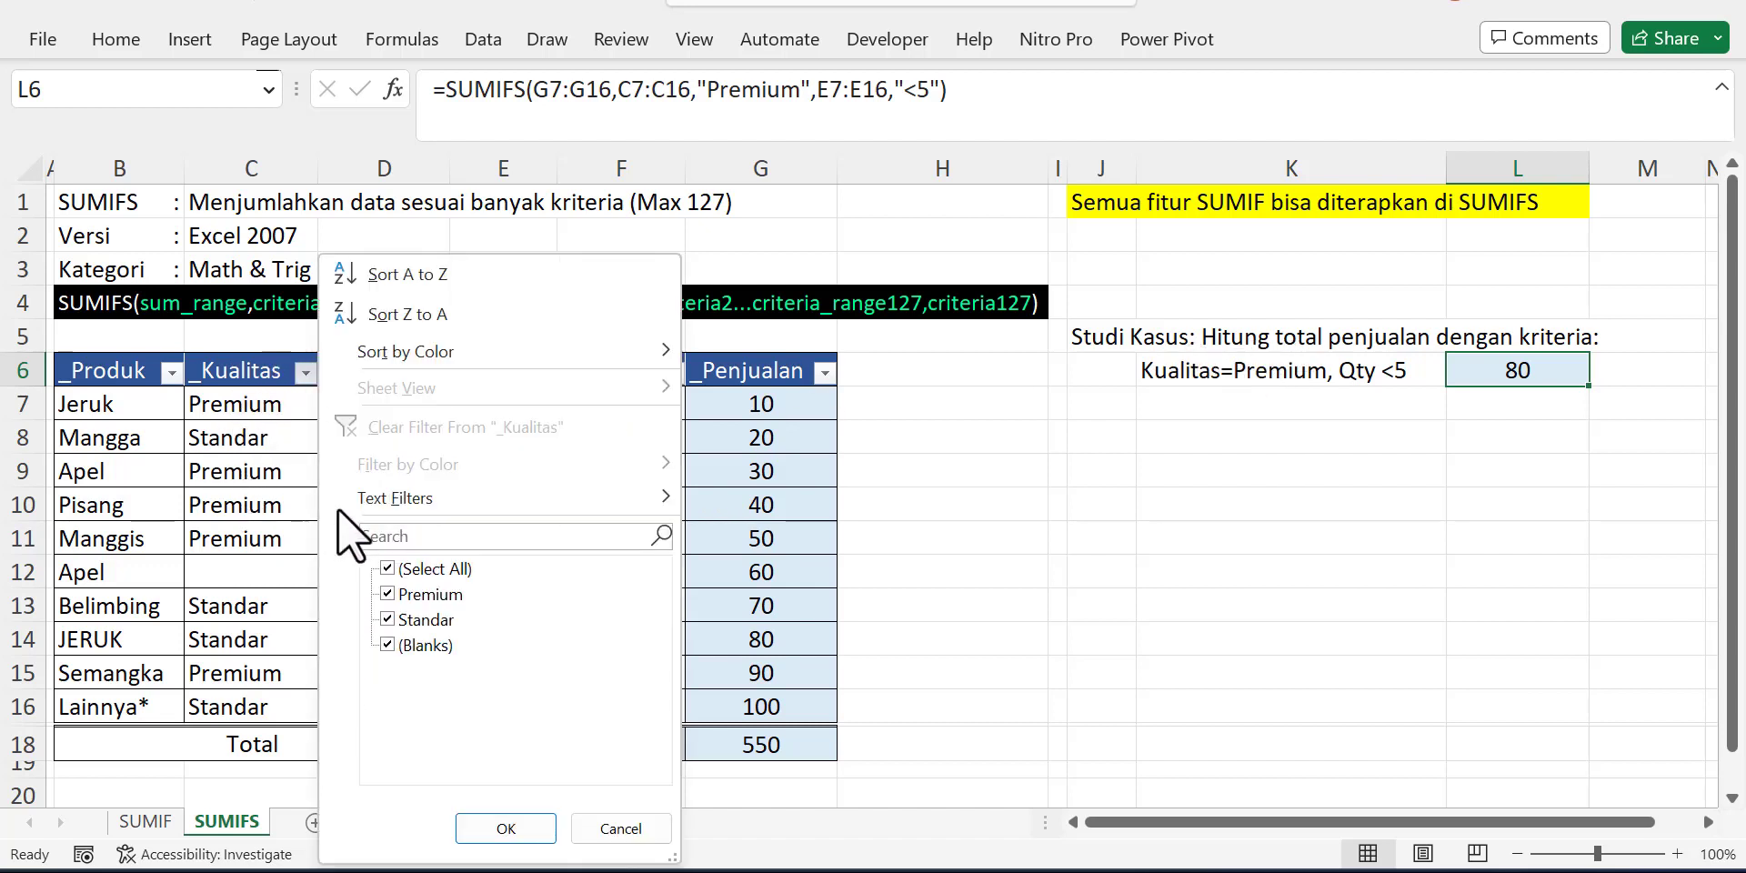
pyautogui.click(420, 594)
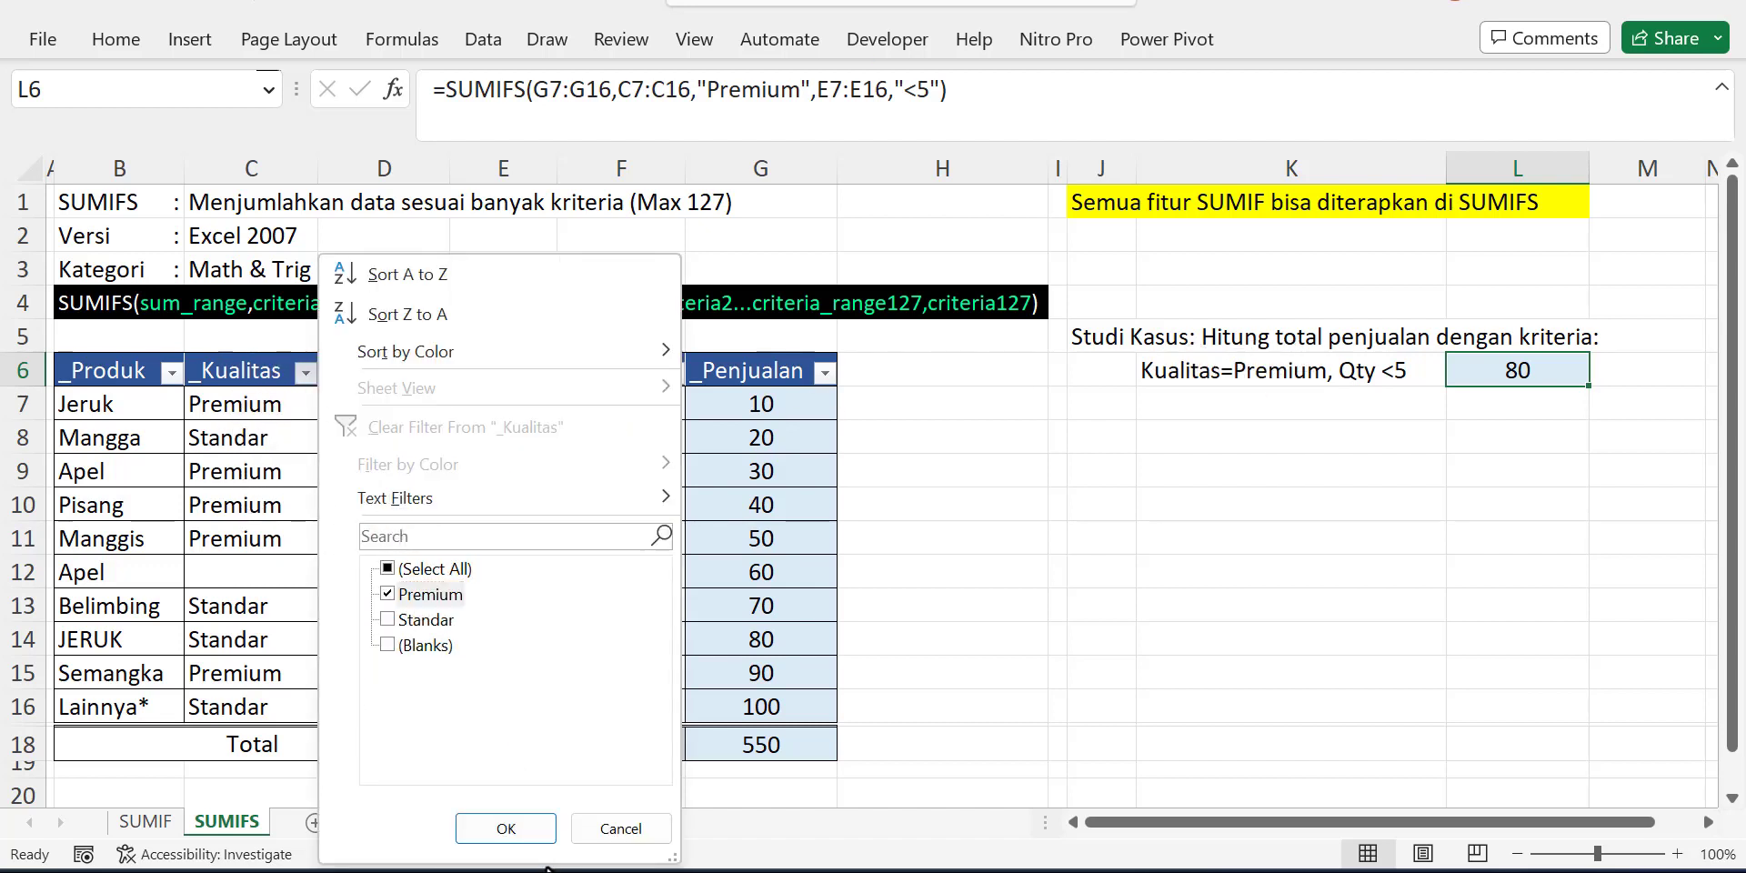
pyautogui.click(507, 829)
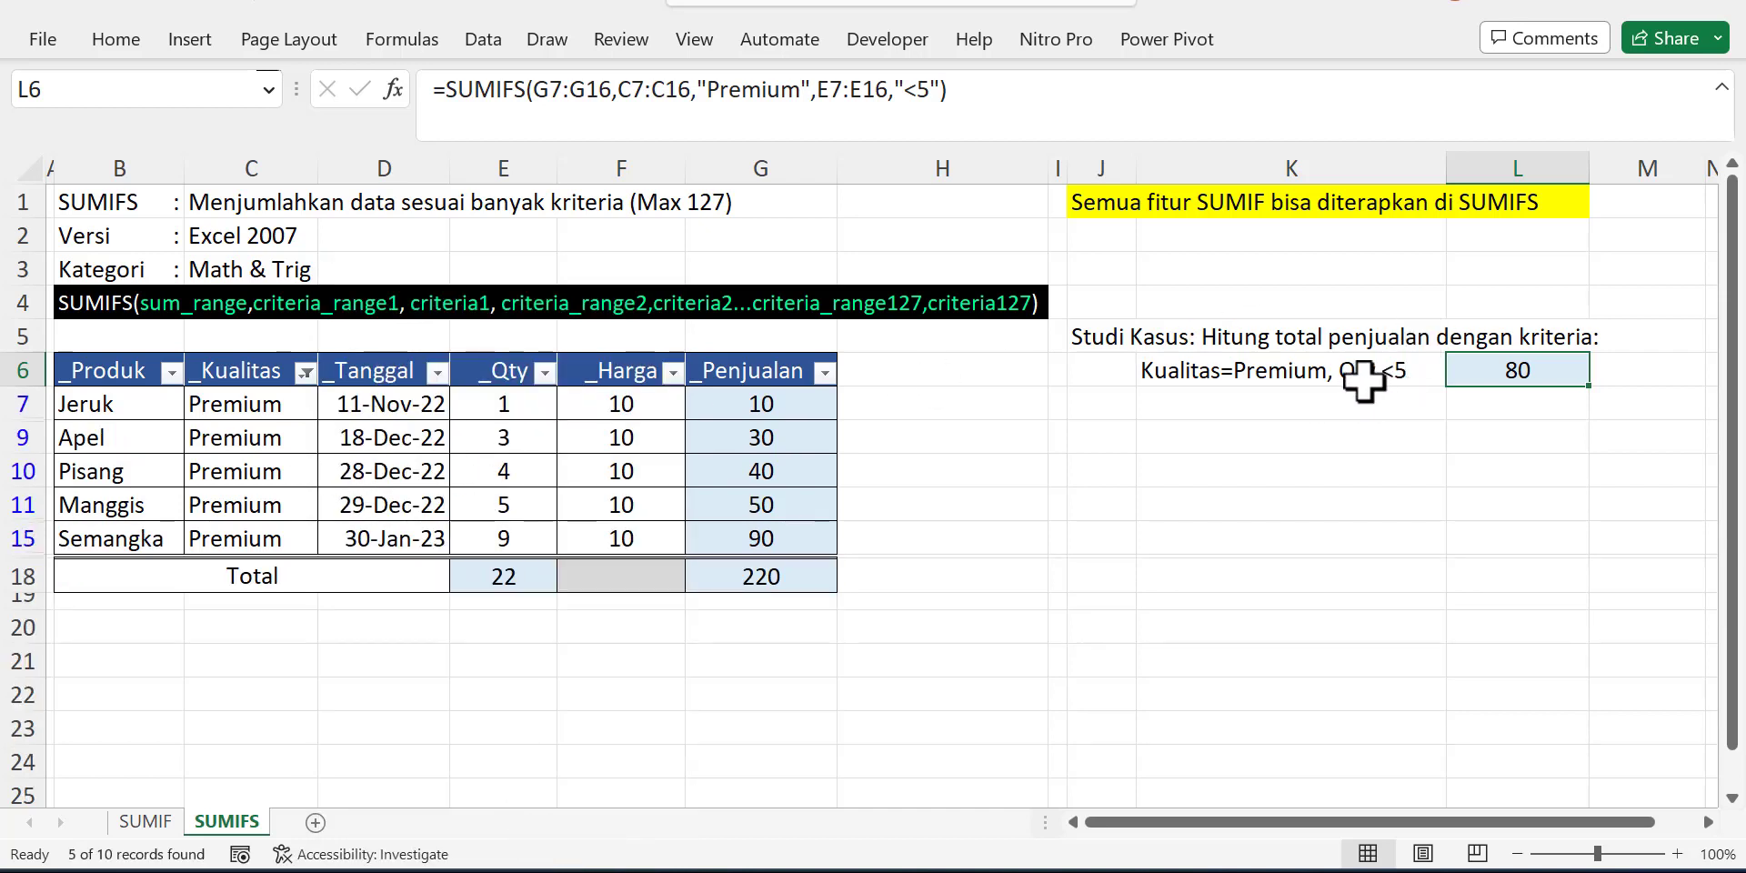
# - Filter the Qty column to the values 1, 3 and 4, and compare the Penjualan total in G18 with L6
pyautogui.click(544, 372)
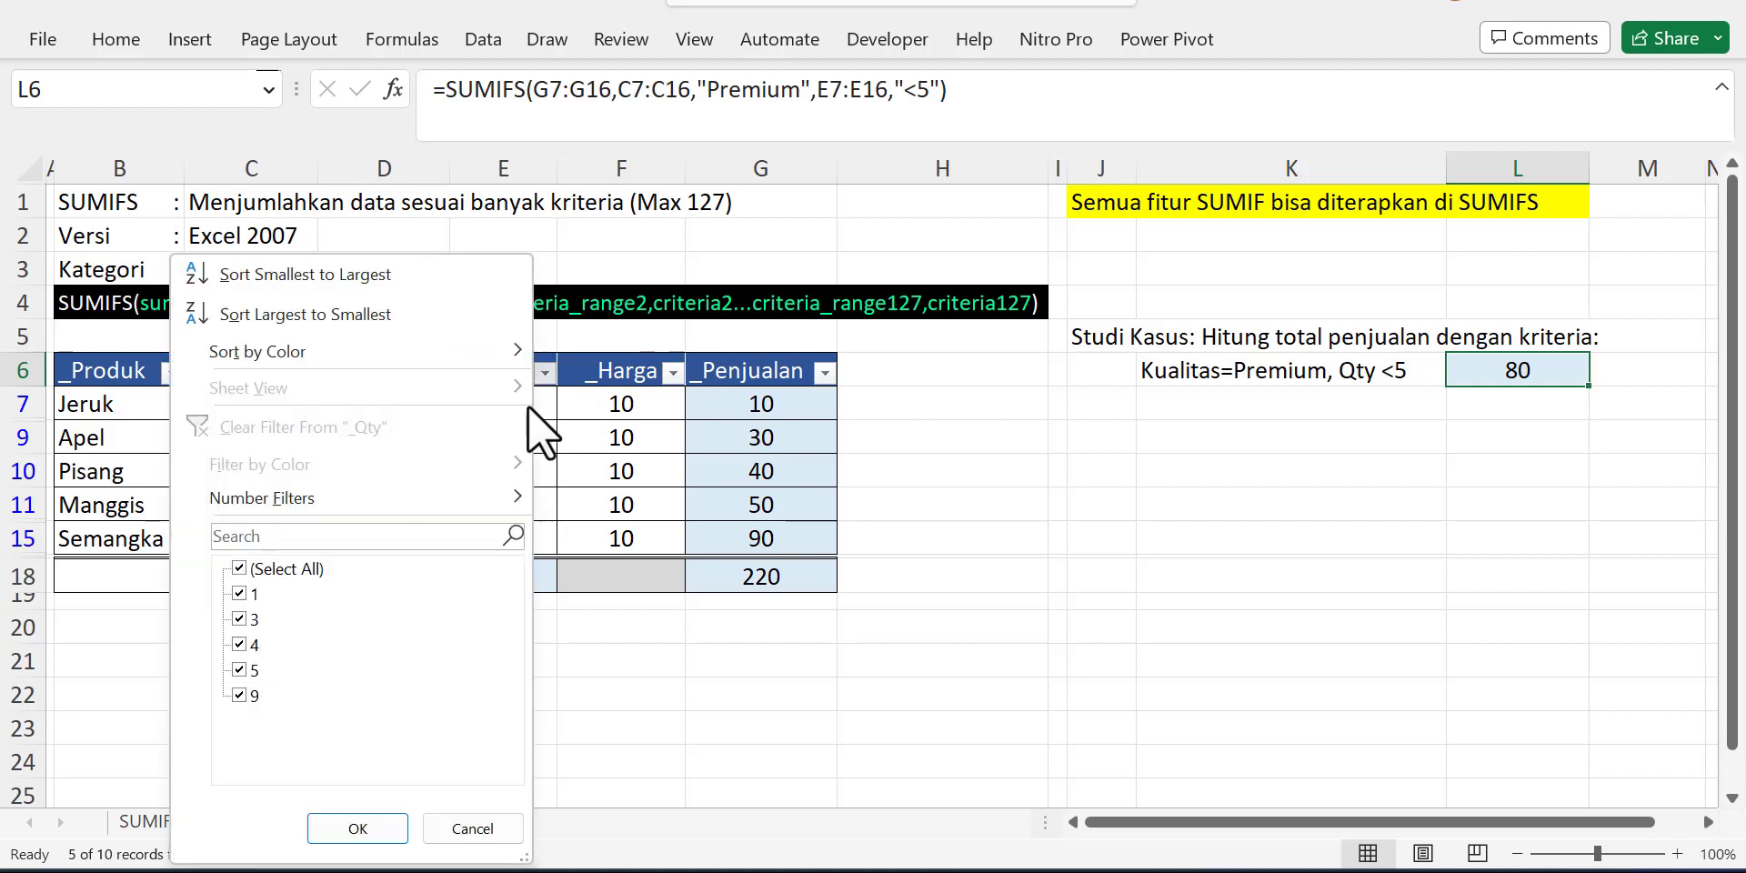
pyautogui.click(269, 568)
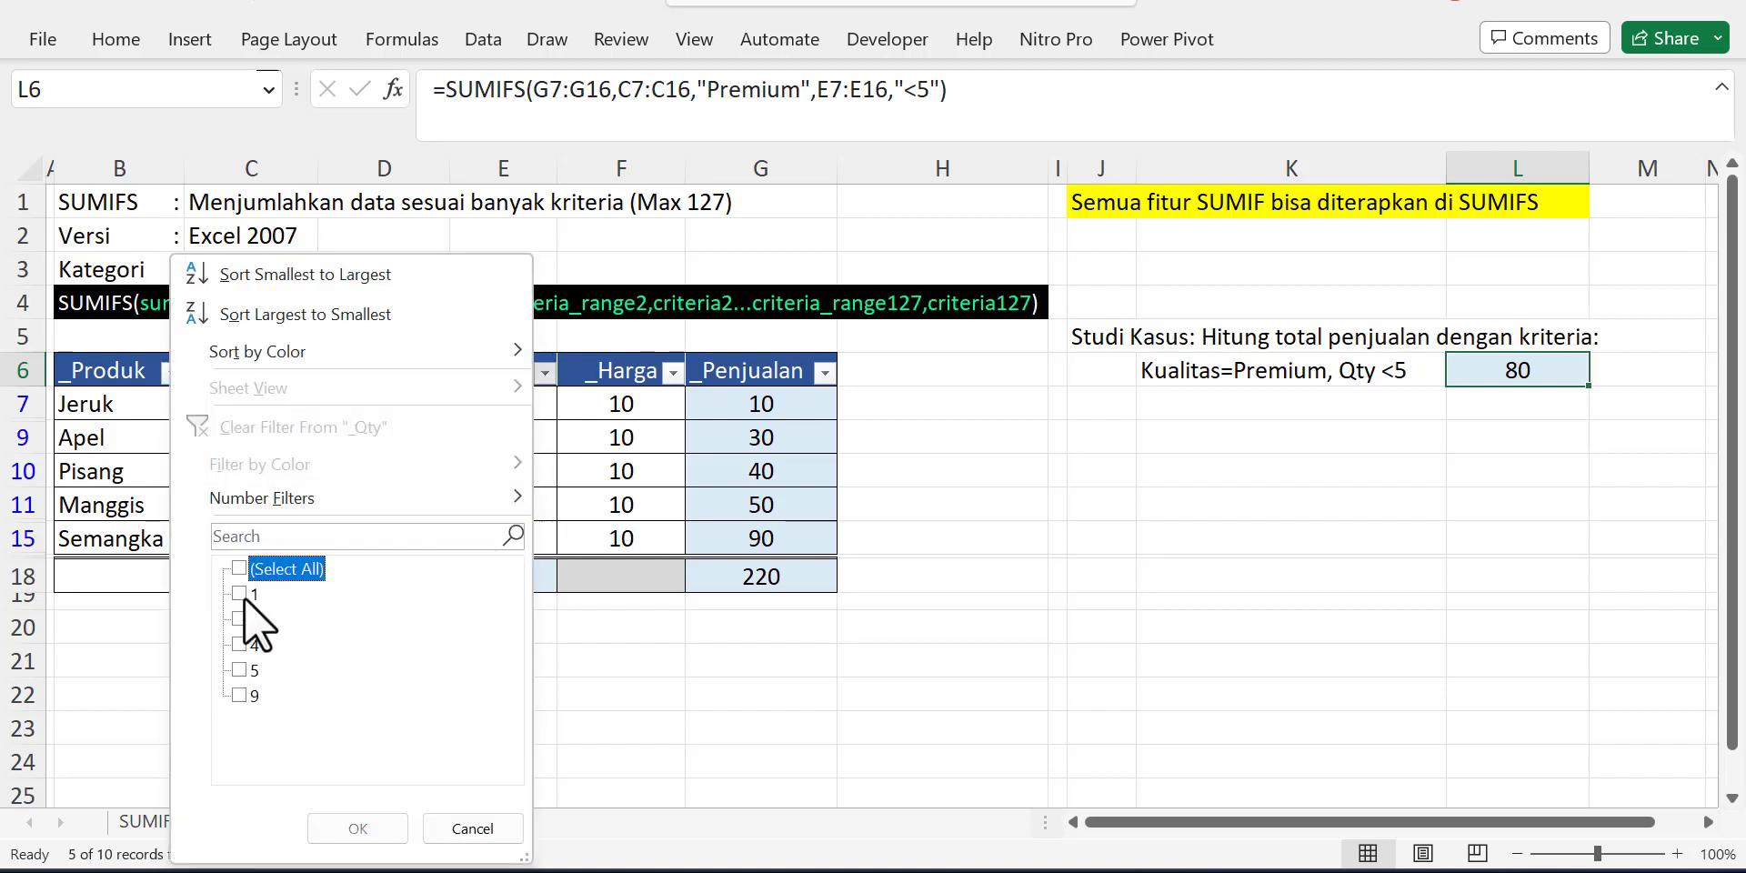
pyautogui.click(244, 597)
pyautogui.click(247, 644)
pyautogui.click(242, 620)
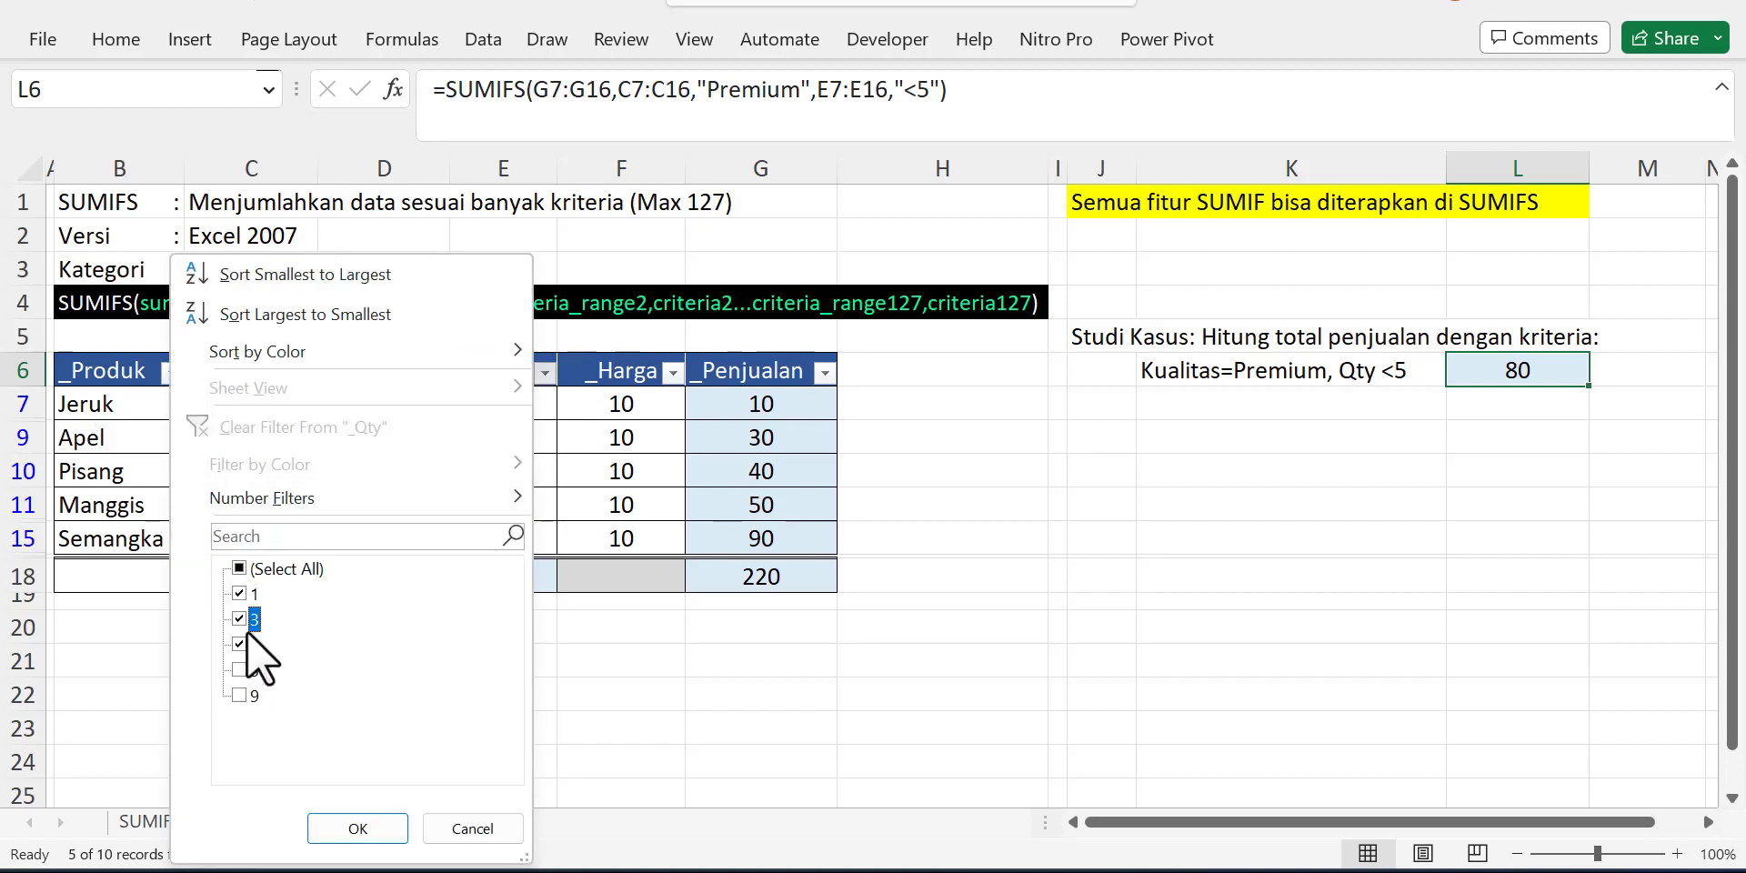
pyautogui.click(368, 829)
pyautogui.click(727, 498)
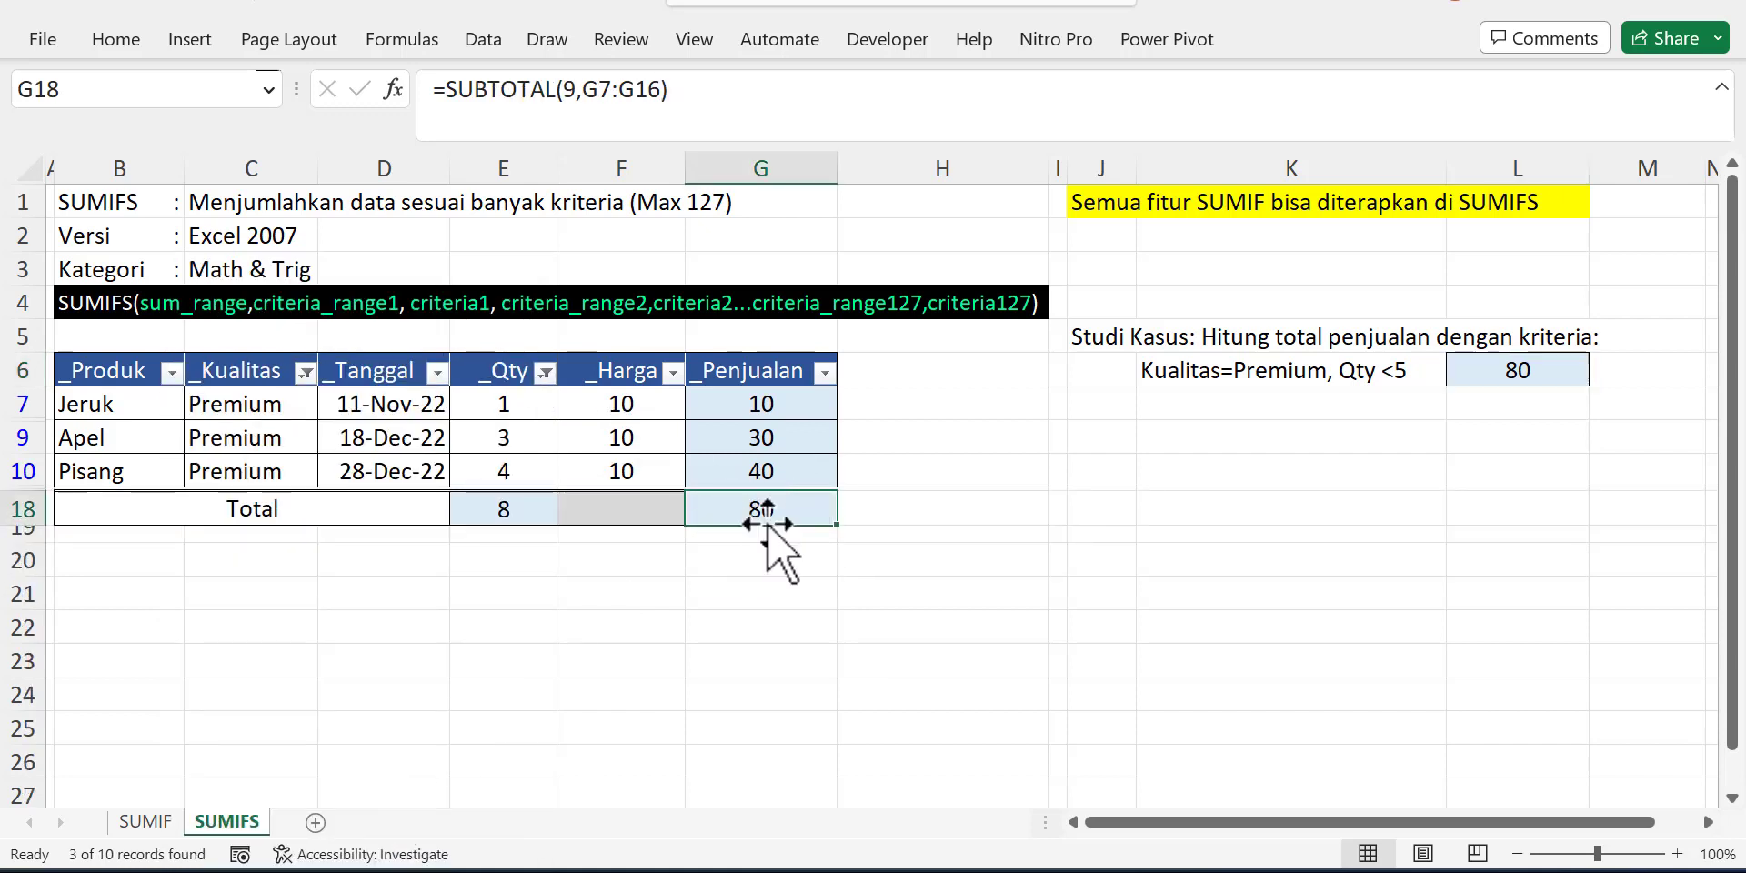
pyautogui.click(1496, 370)
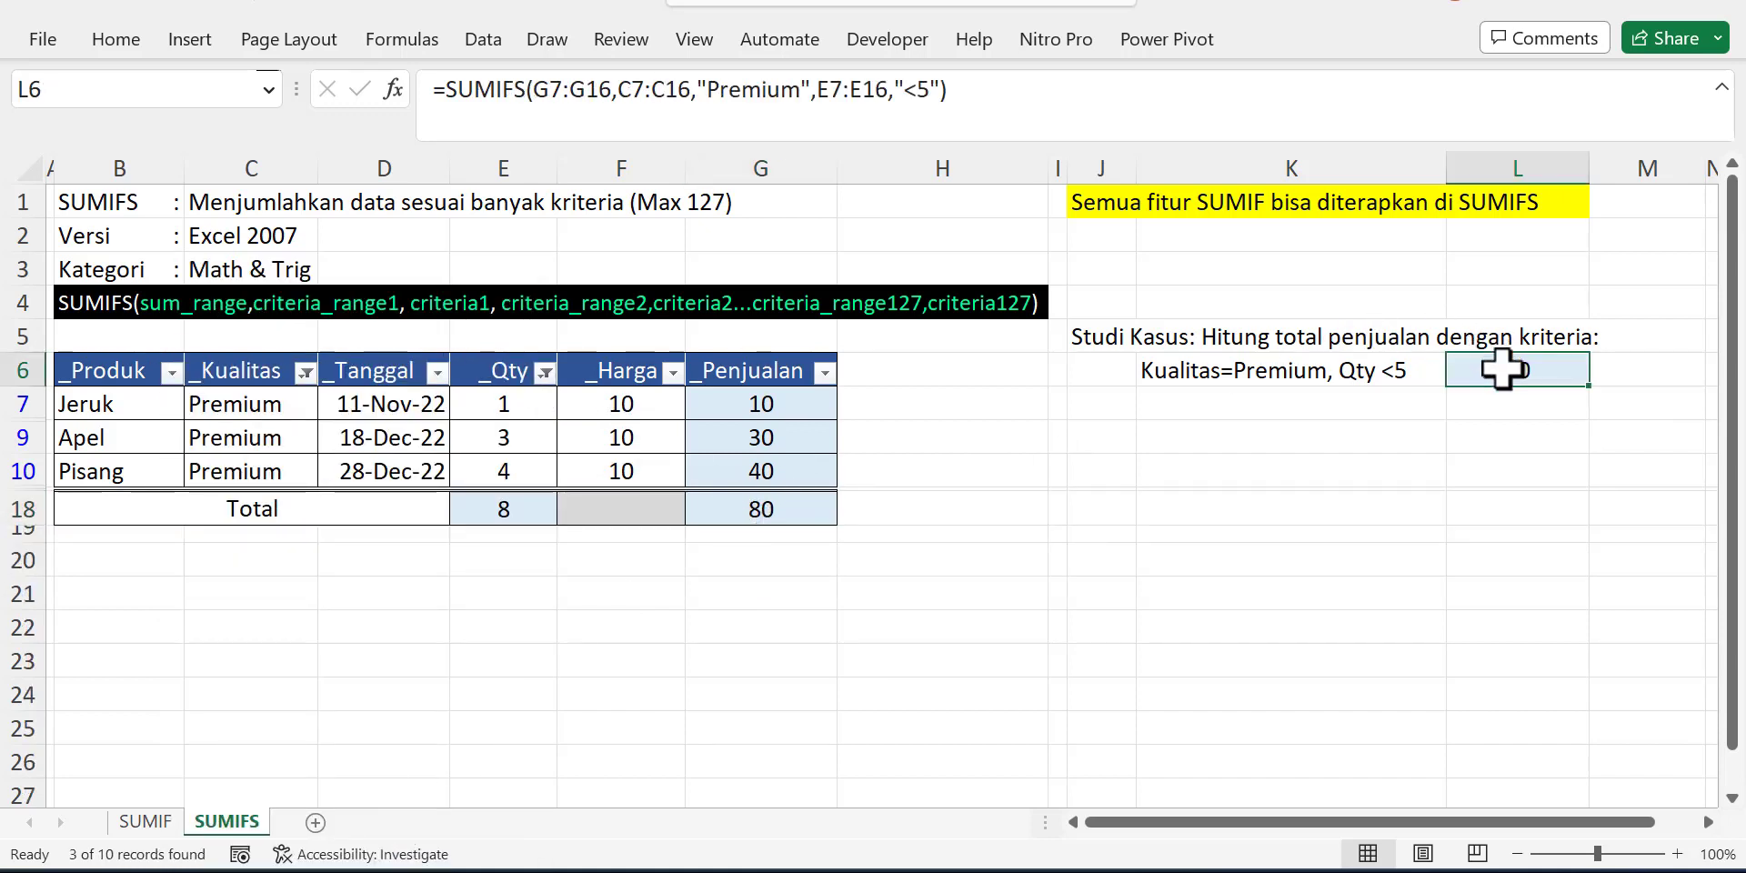